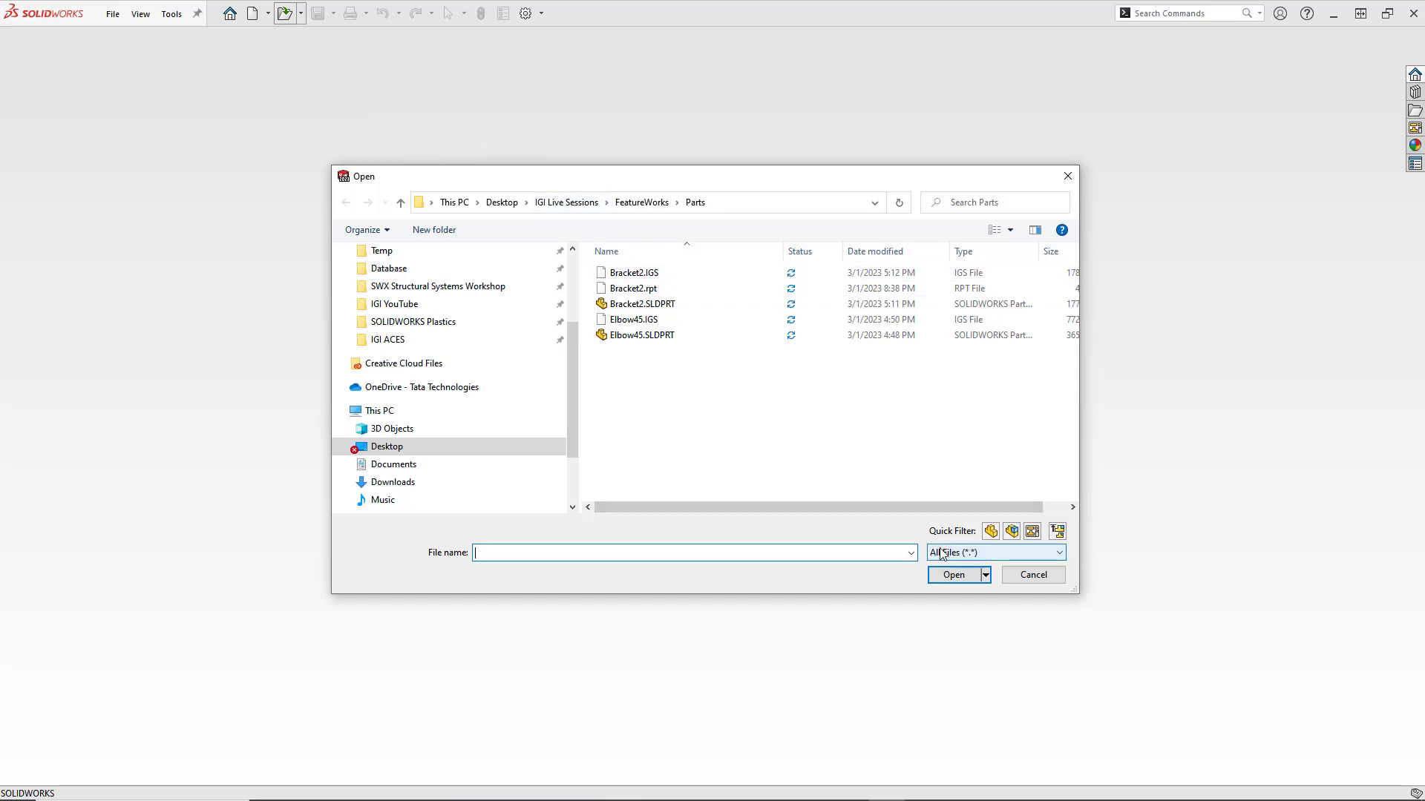
# - Open Bracket2.IGS with the file filter on All Files, run Import Diagnostics on the part, and exit the diagnosis without repairs
pyautogui.click(972, 553)
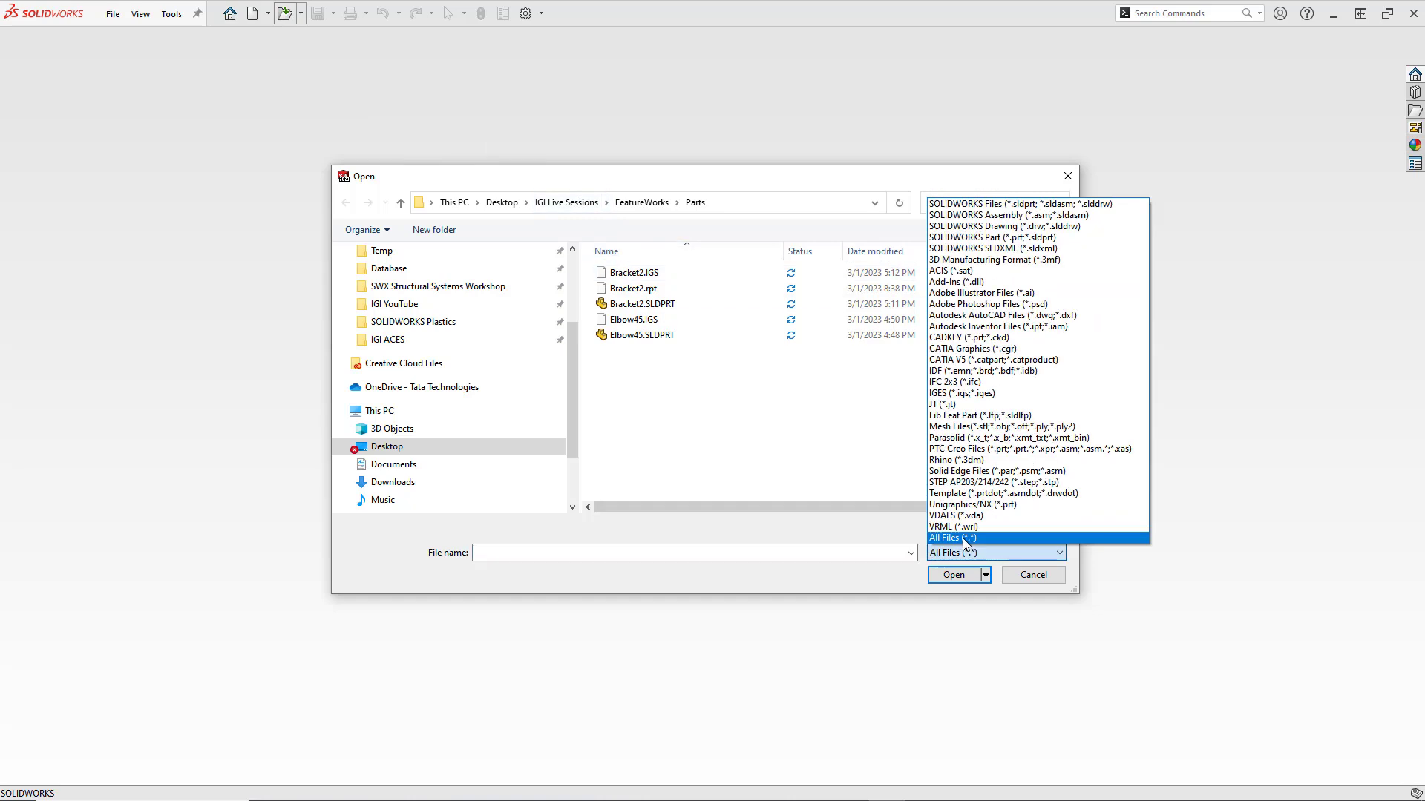
pyautogui.click(964, 538)
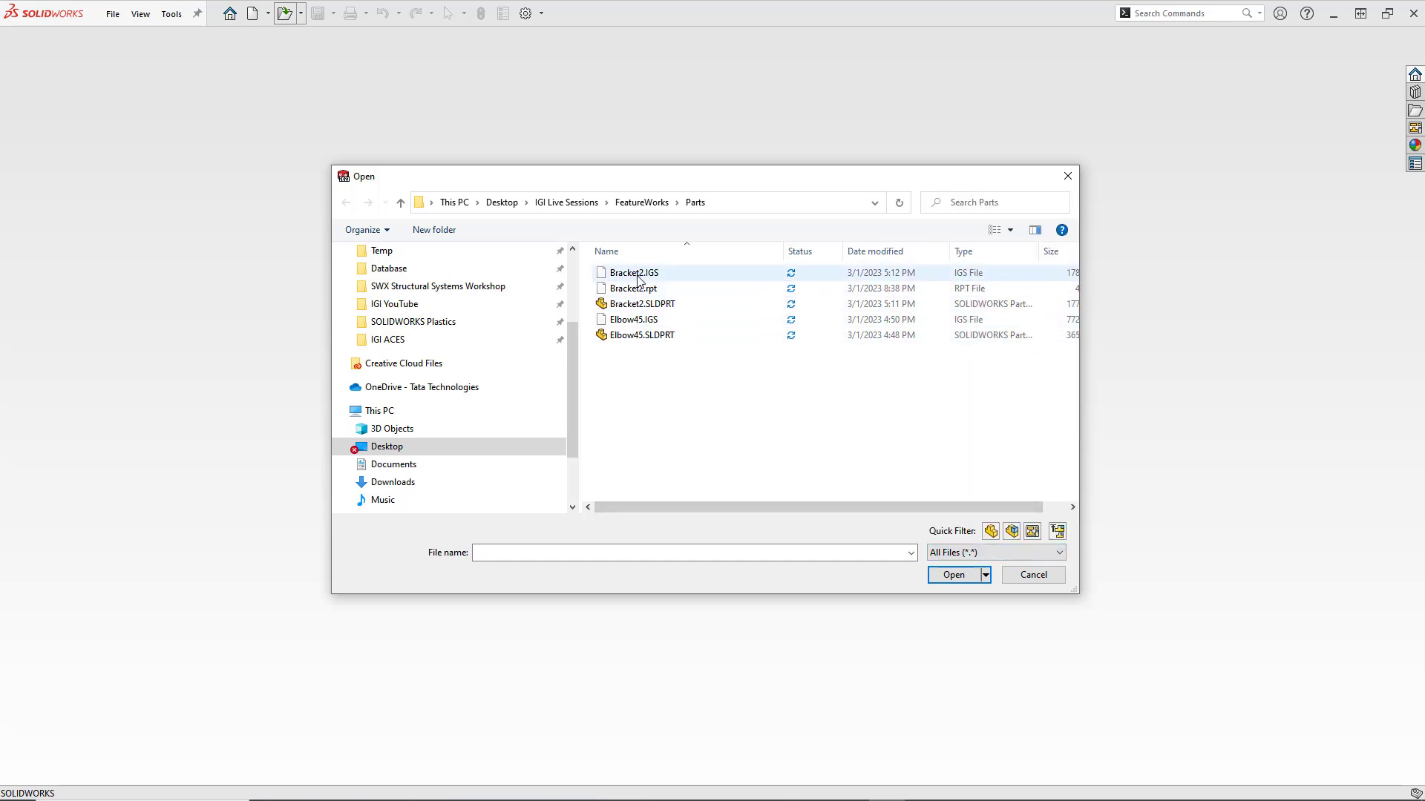
pyautogui.doubleClick(677, 278)
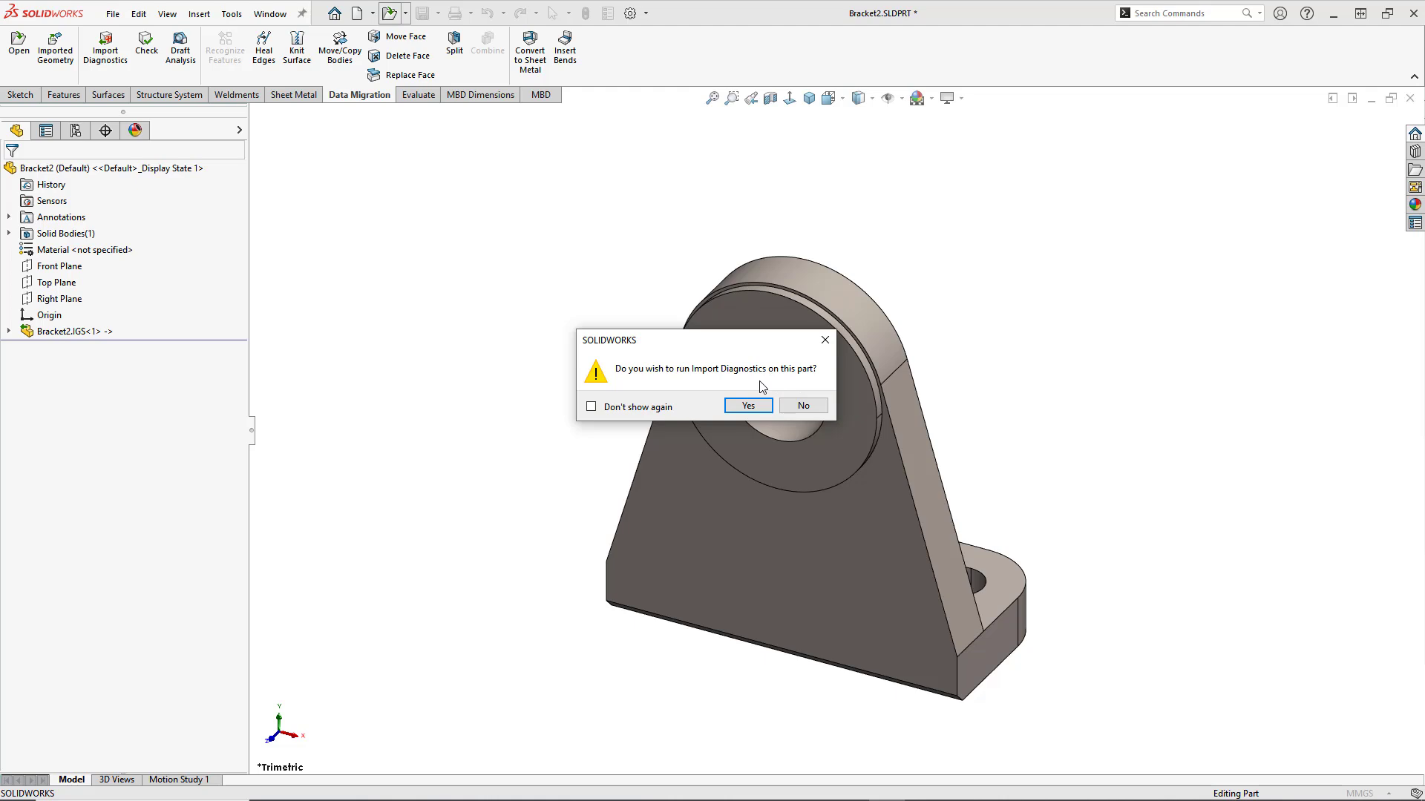
pyautogui.click(752, 405)
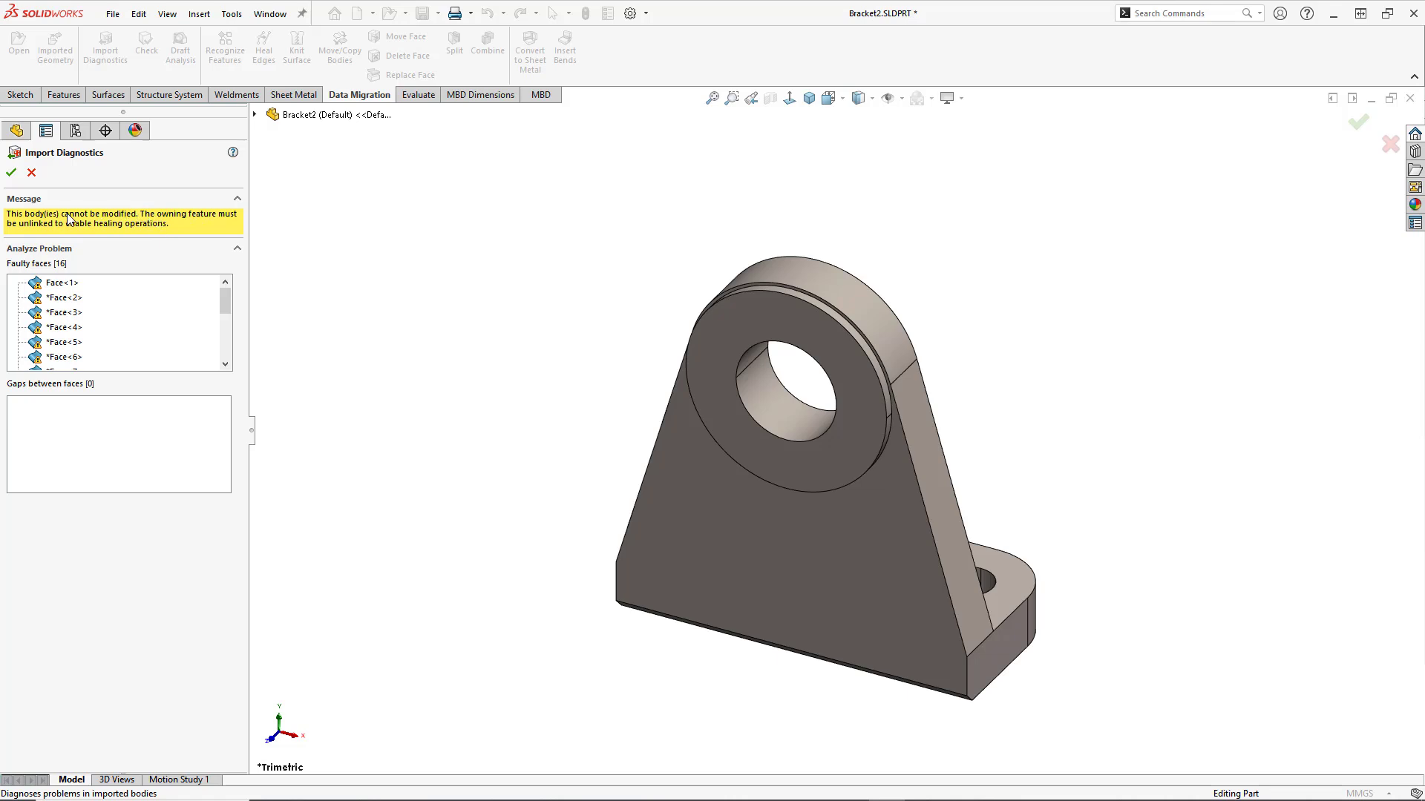
pyautogui.click(31, 173)
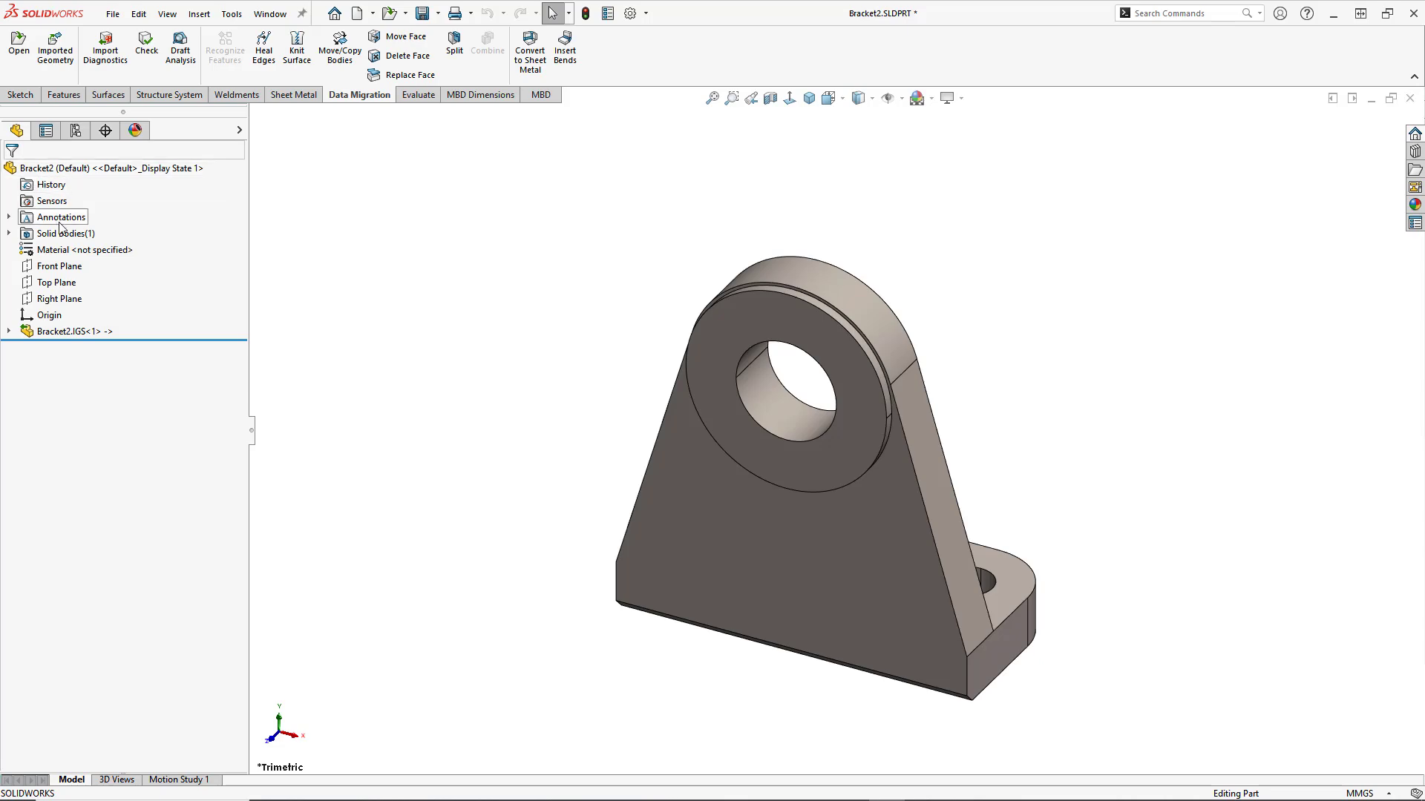
# - Break the link between the imported Bracket2.IGS feature and its original CAD model
pyautogui.rightClick(99, 335)
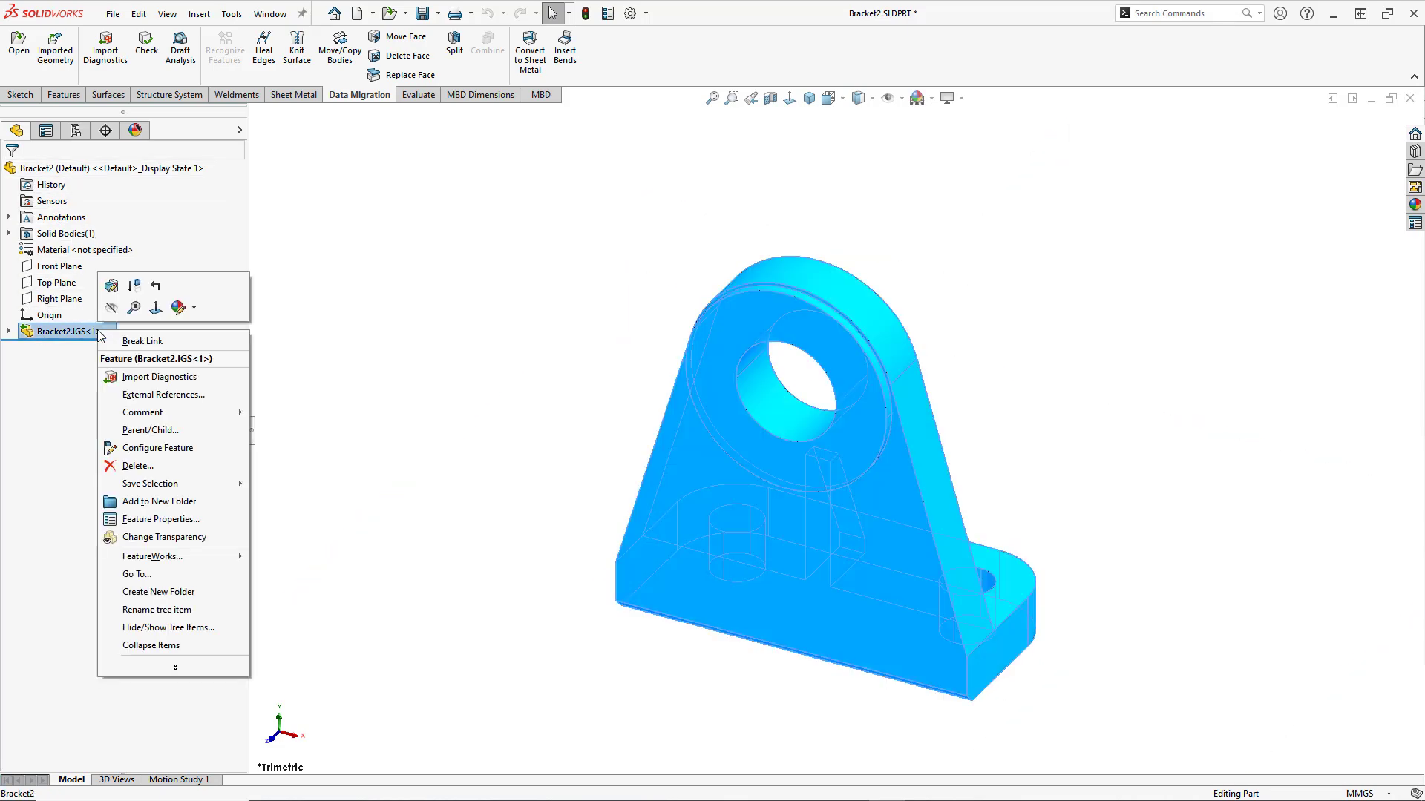
pyautogui.click(208, 342)
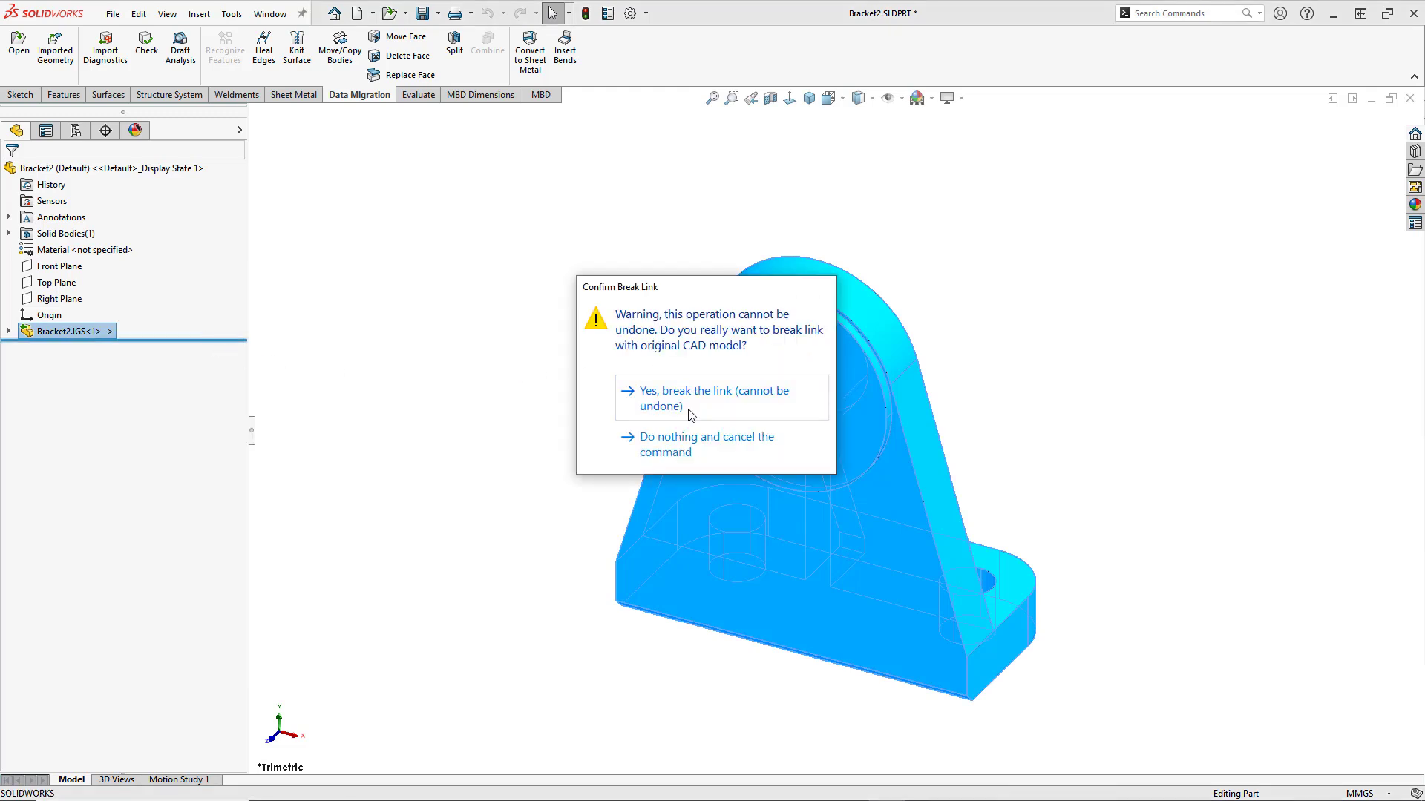
pyautogui.click(710, 400)
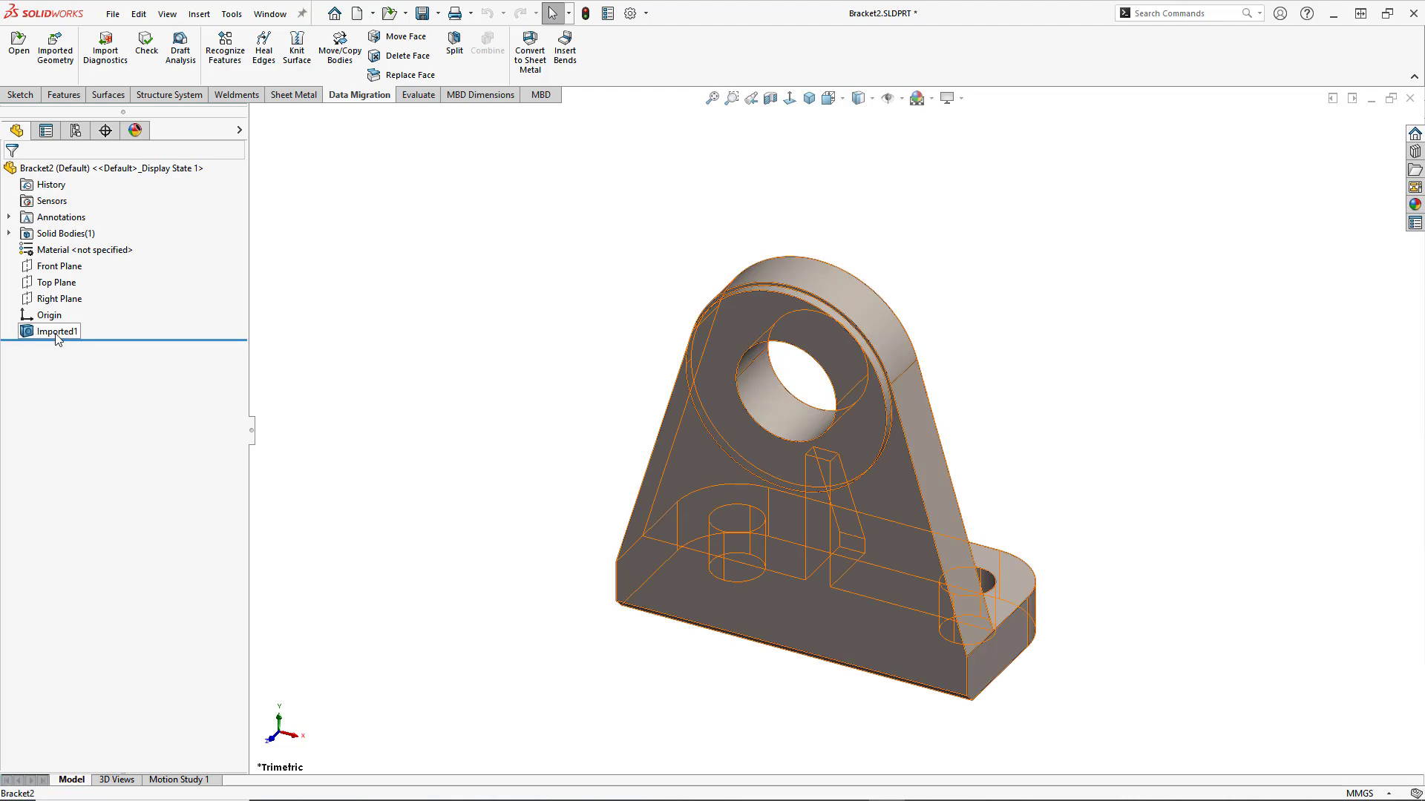
# - Run Import Diagnostics on the unlinked imported body, heal all faulty faces, and accept the repair
pyautogui.rightClick(58, 340)
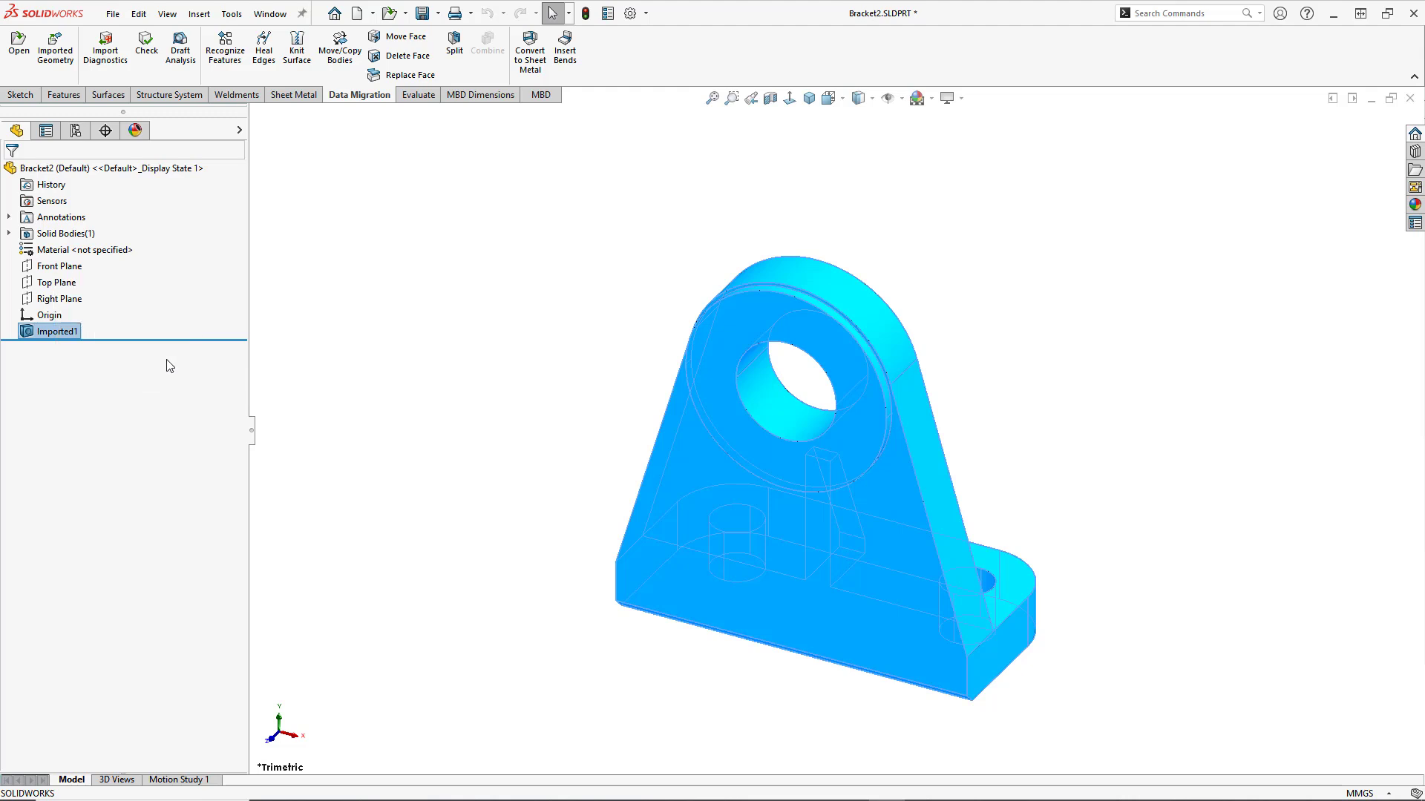
pyautogui.click(117, 363)
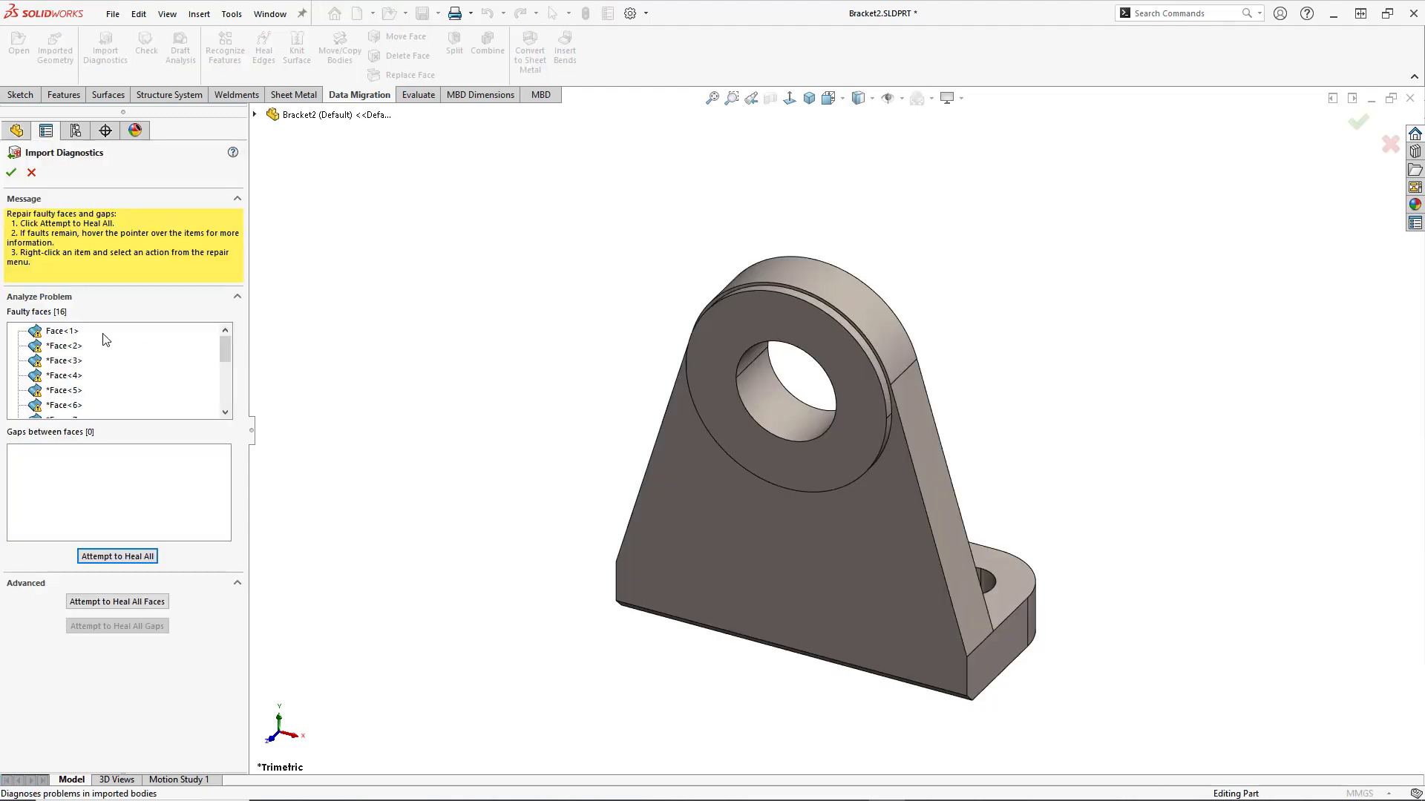
pyautogui.scroll(-4, 103, 339)
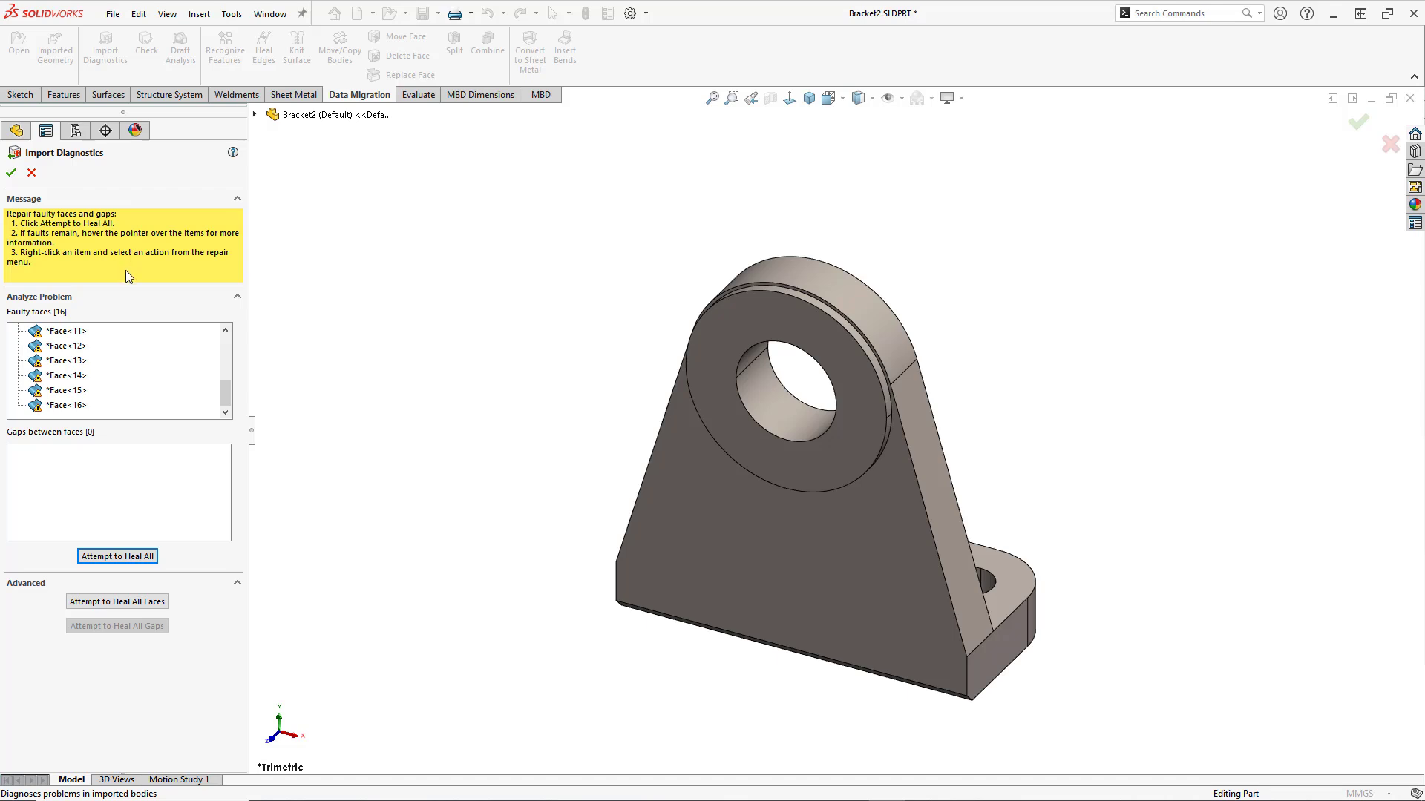
pyautogui.click(143, 564)
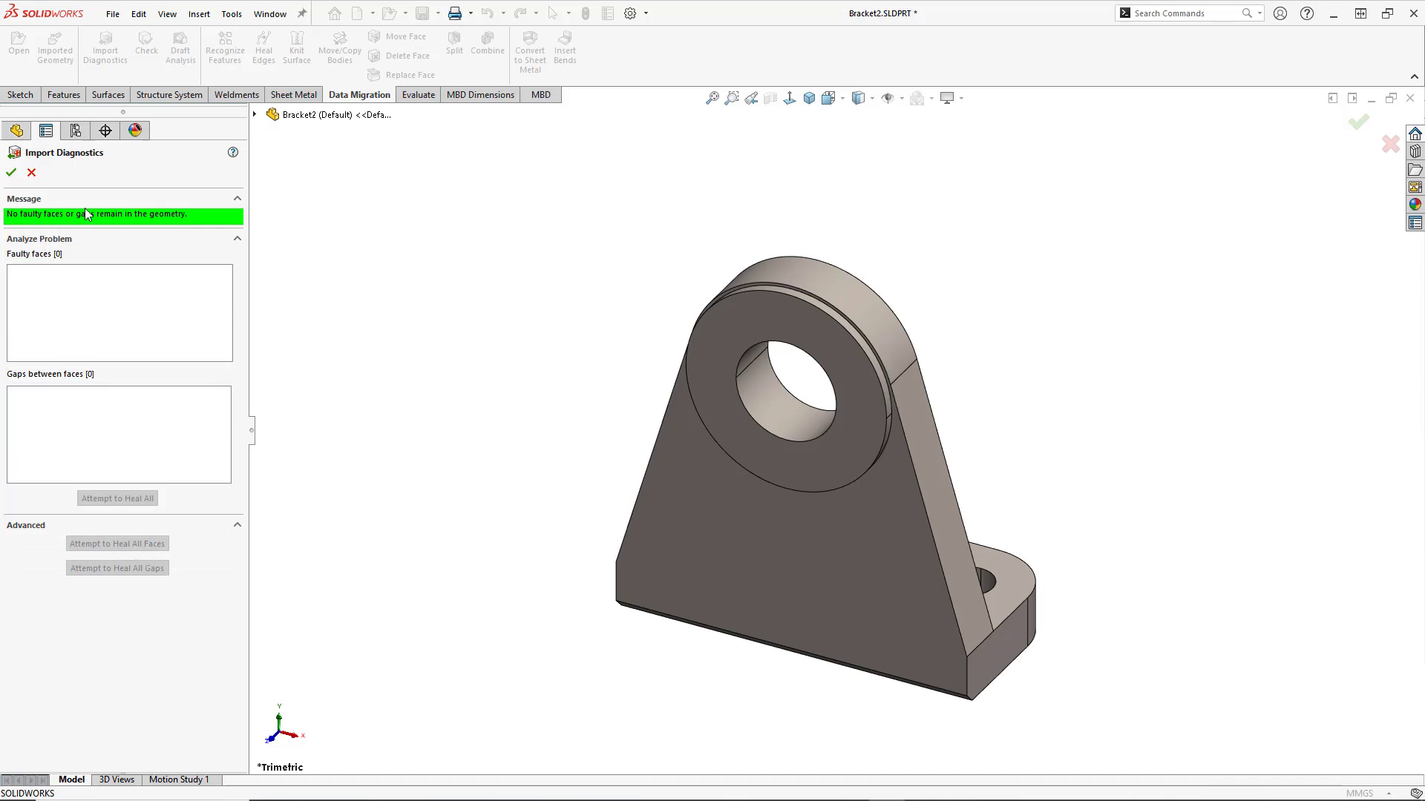
pyautogui.click(11, 174)
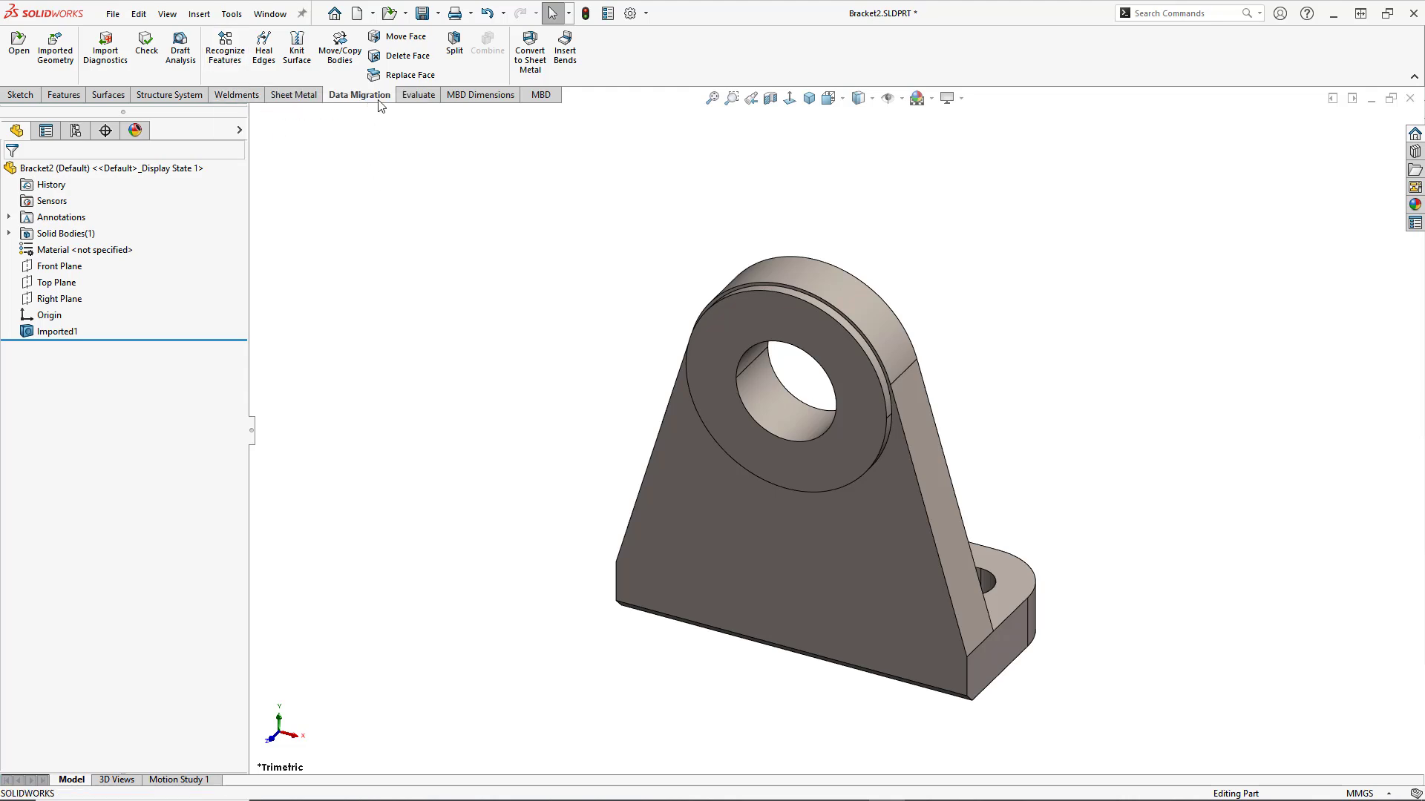
pyautogui.rightClick(74, 335)
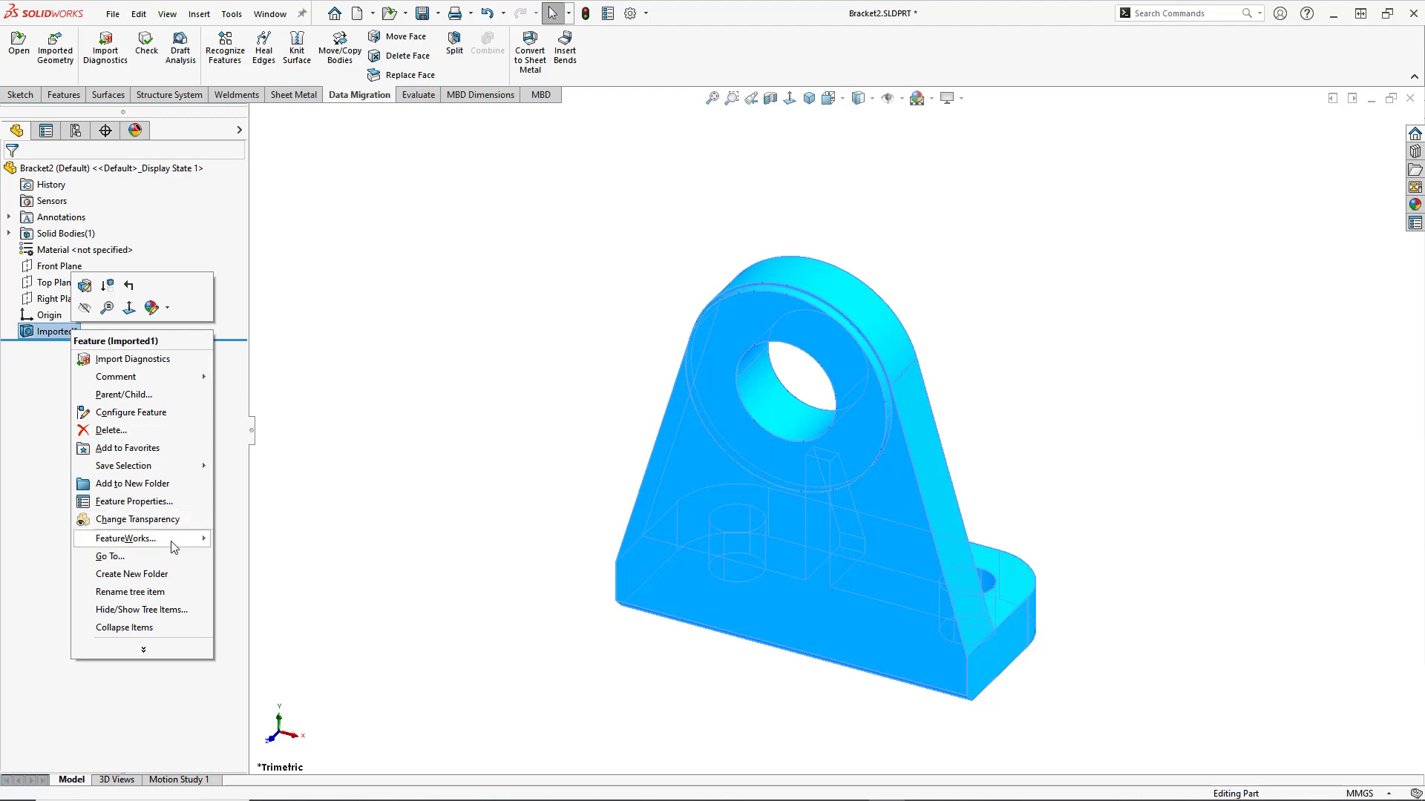
pyautogui.moveTo(178, 549)
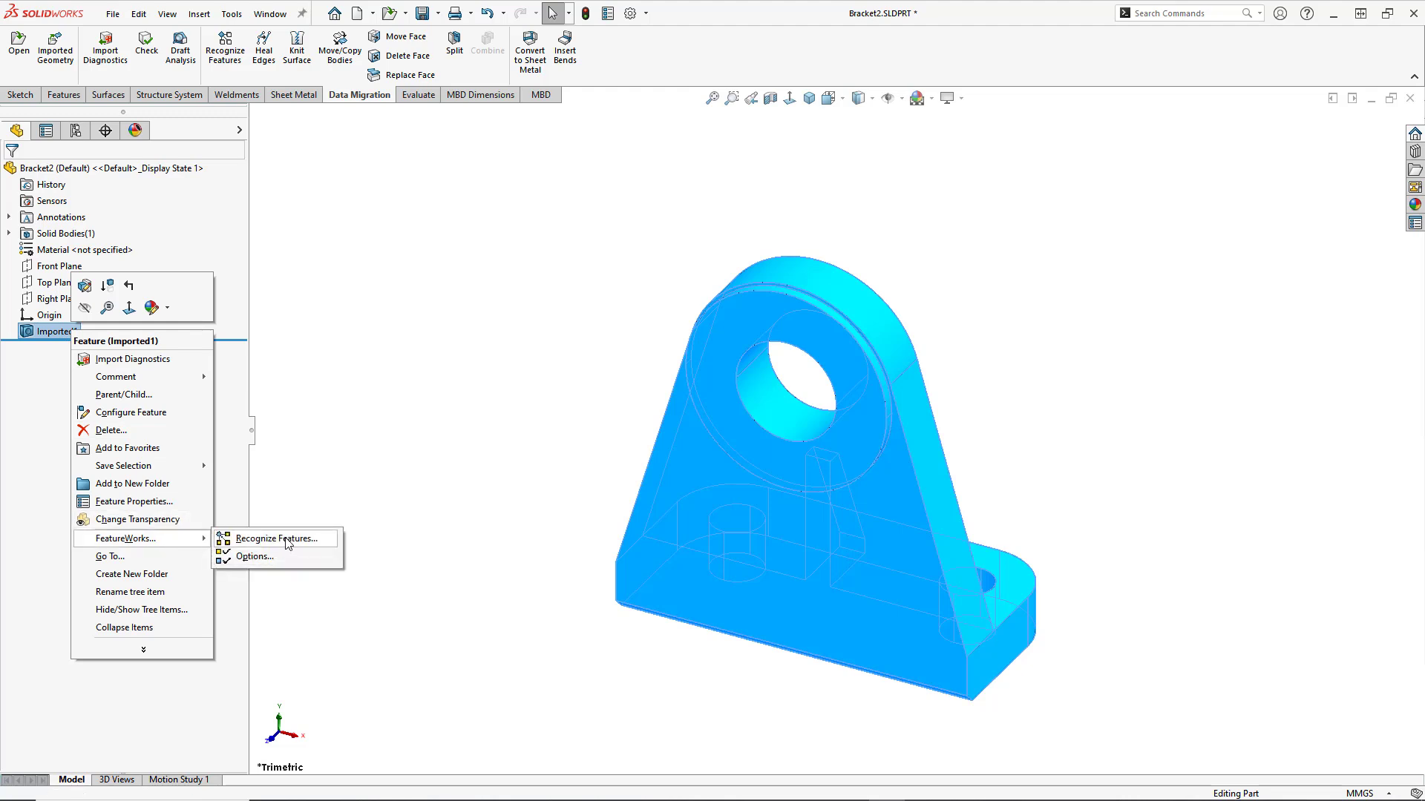
pyautogui.click(502, 399)
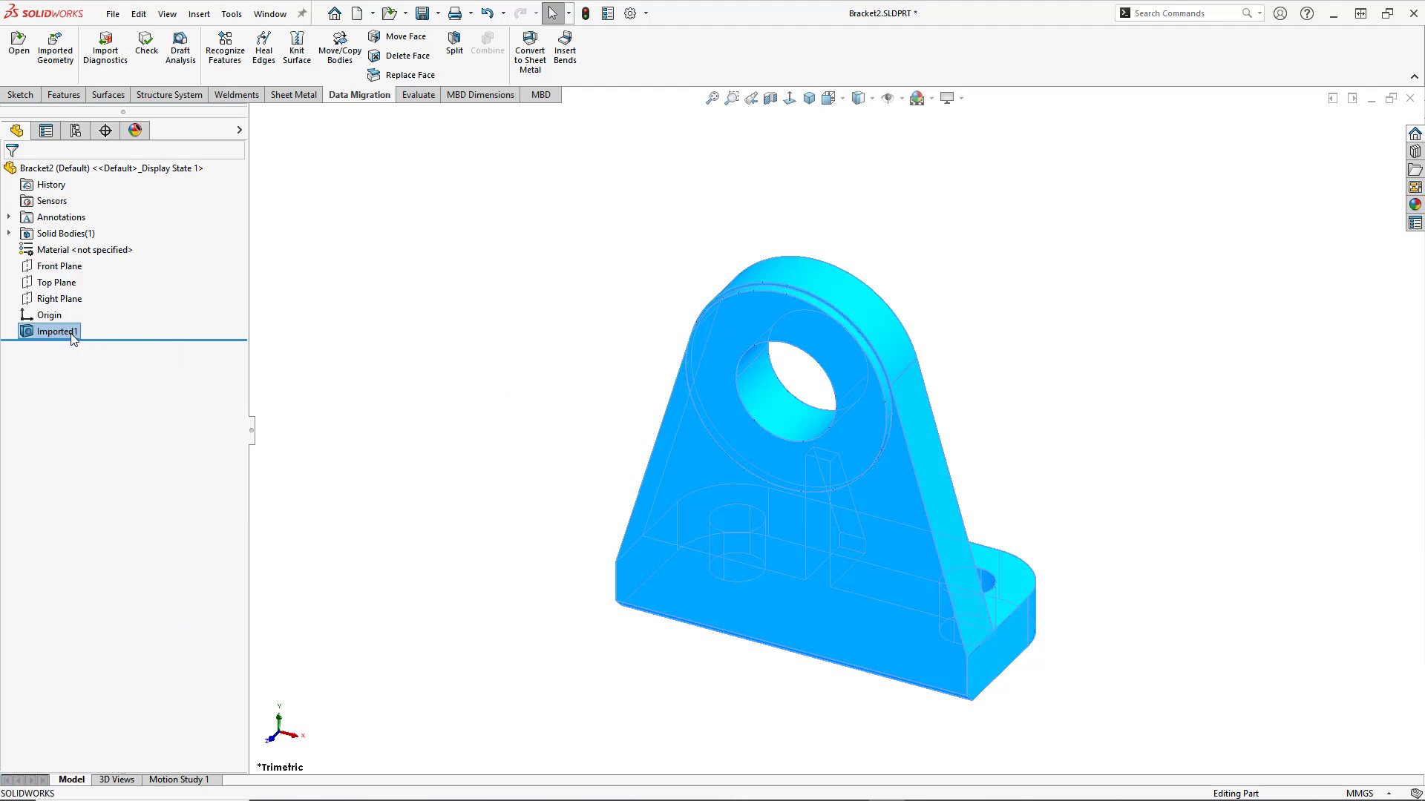
pyautogui.click(442, 305)
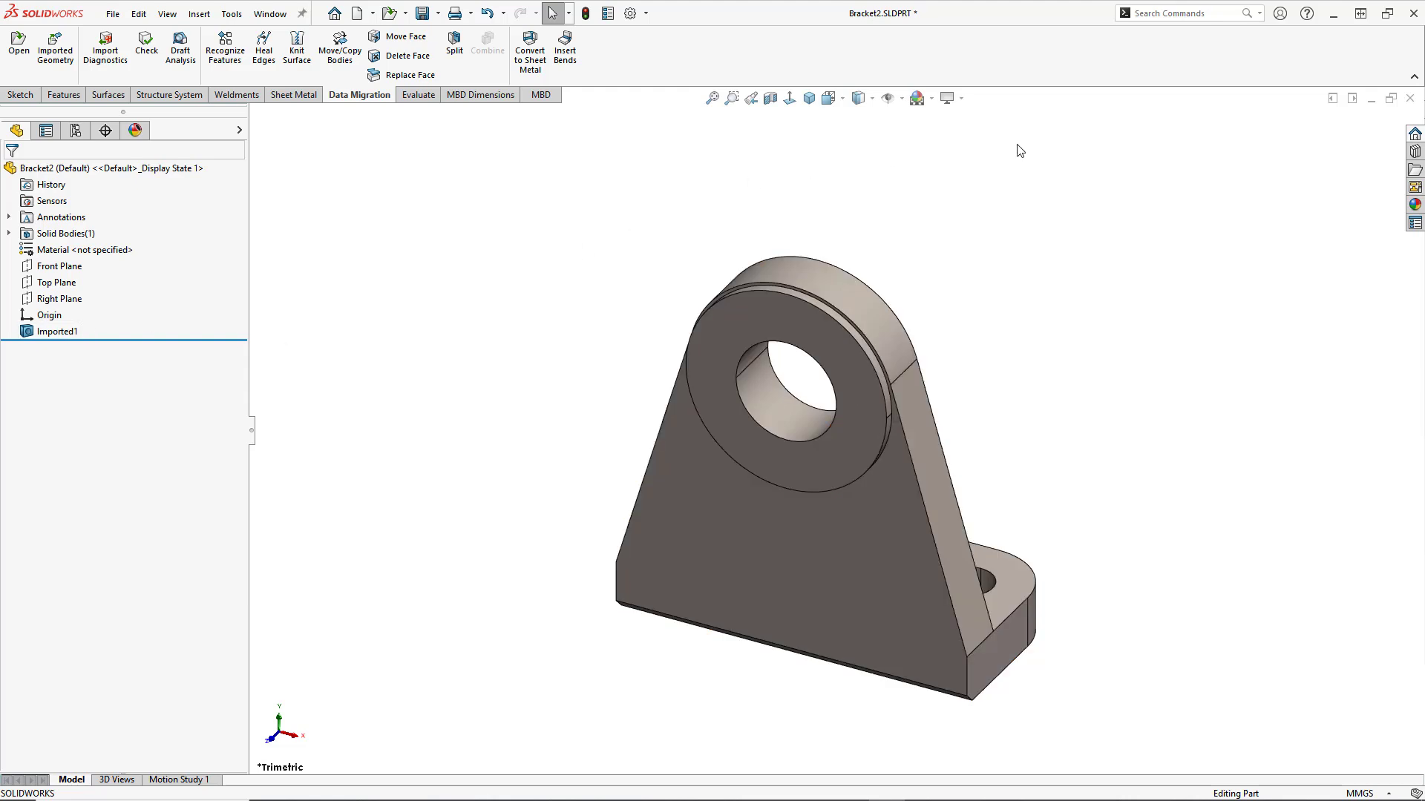
# - Close the Bracket2 part without saving its changes
pyautogui.click(1410, 101)
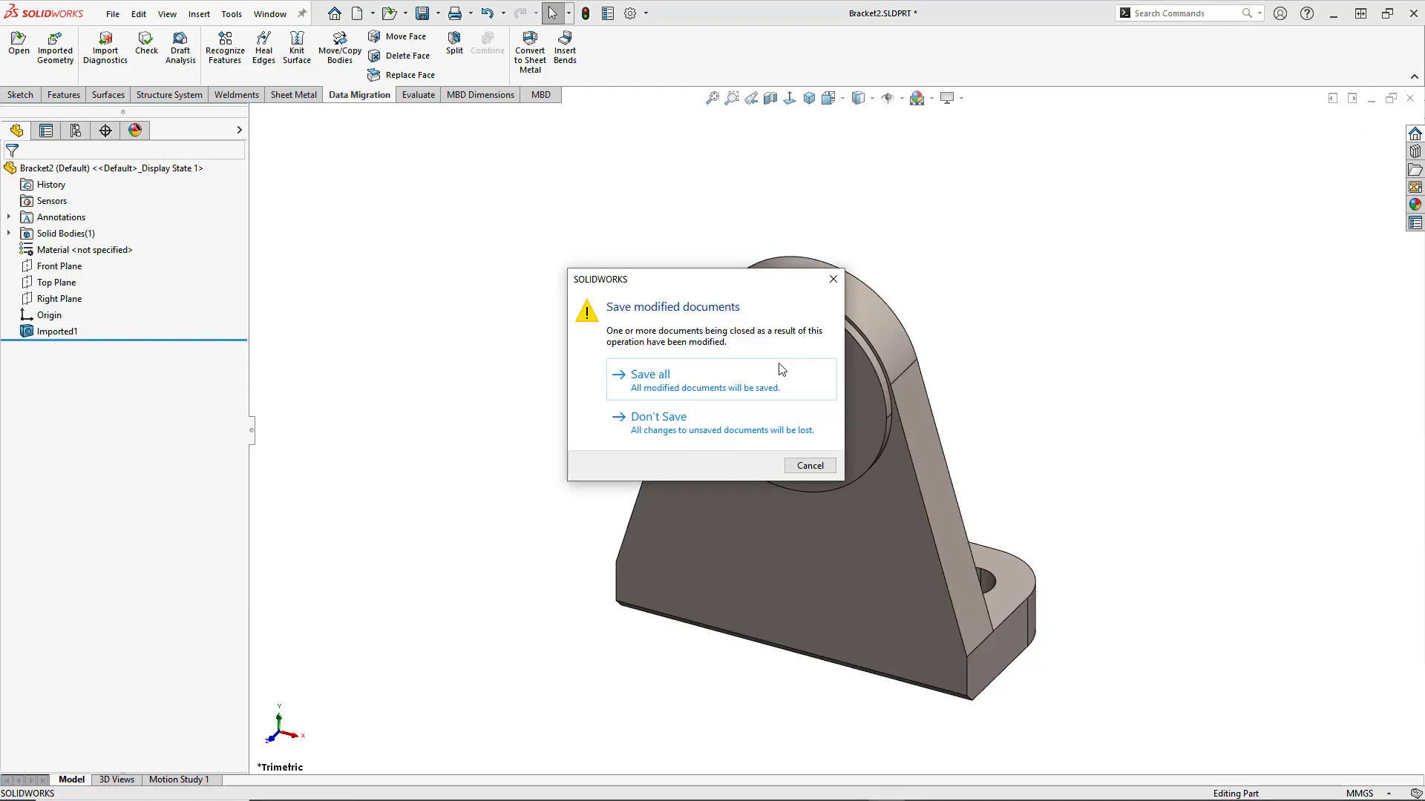
pyautogui.click(651, 429)
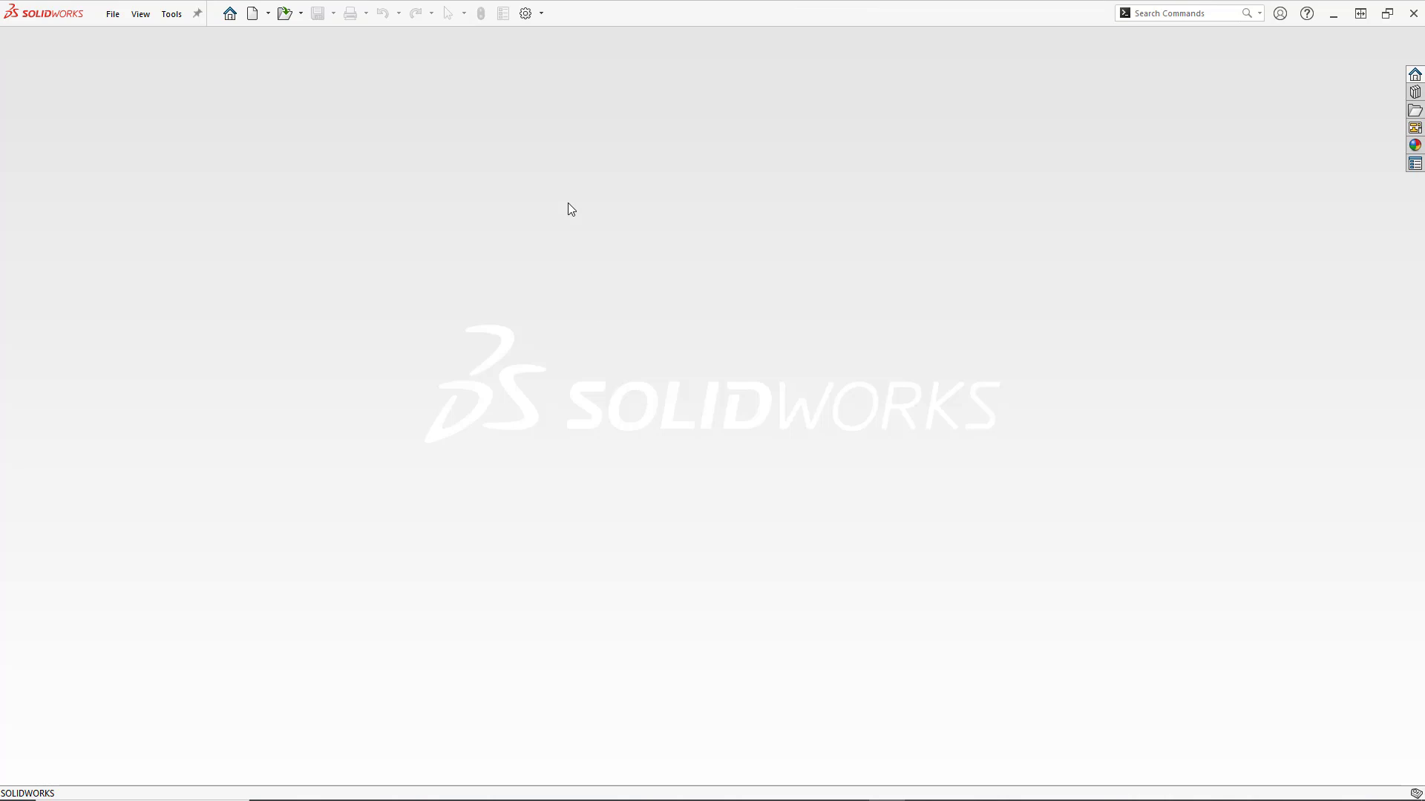
# - Disable 3D Interconnect in the system's import options and apply the setting
pyautogui.click(525, 13)
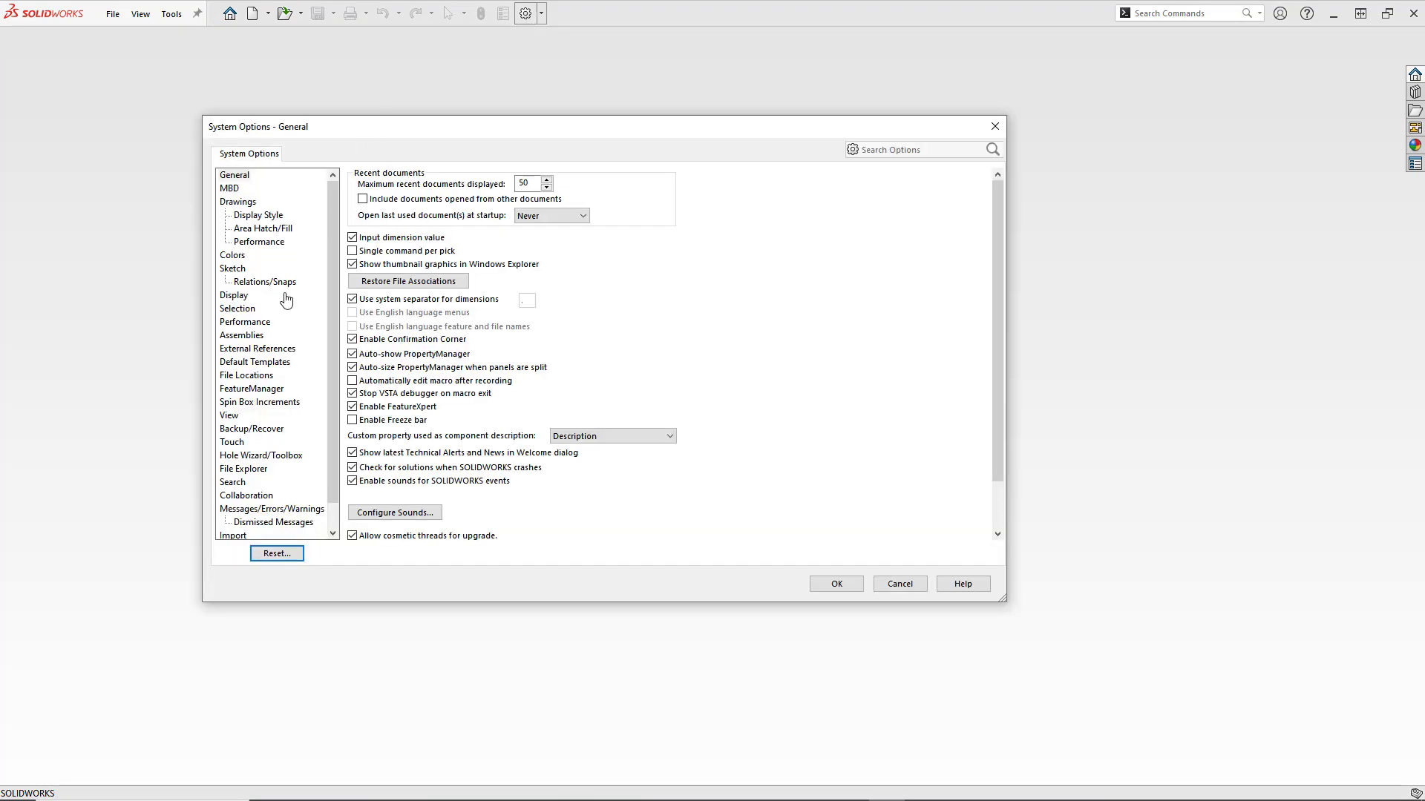
pyautogui.scroll(-1, 234, 483)
pyautogui.click(233, 509)
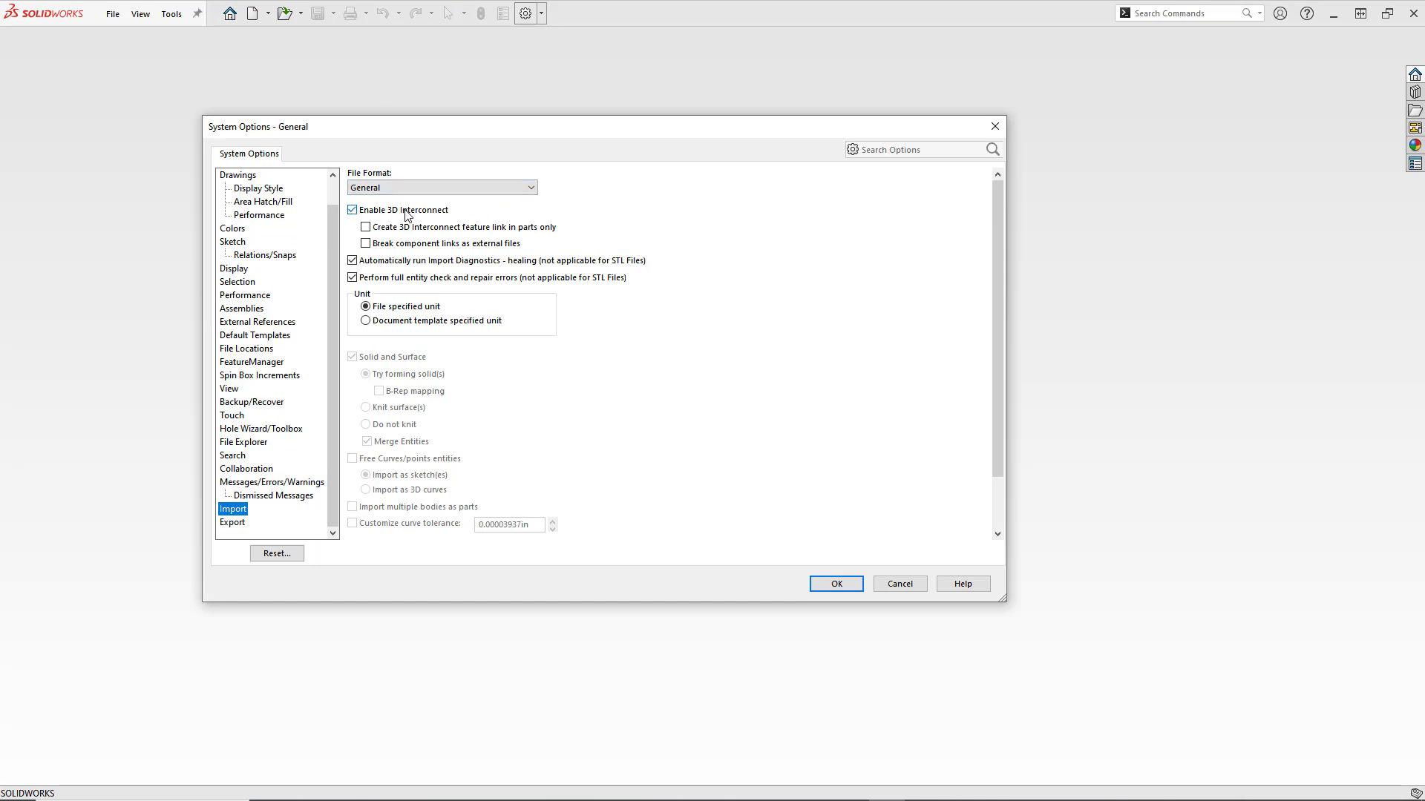
pyautogui.click(353, 210)
pyautogui.click(832, 587)
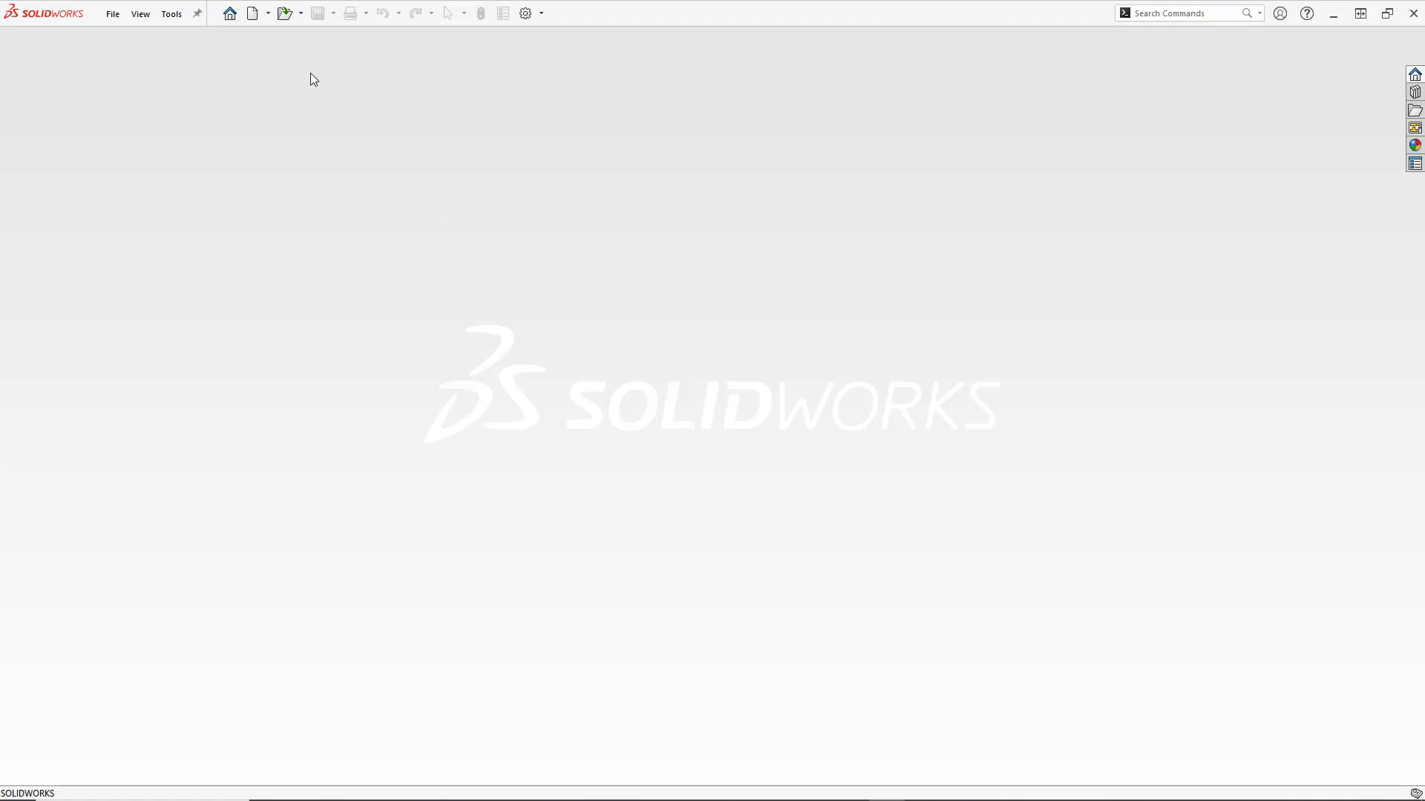
# - Open Bracket2.IGS from the Parts folder and run Import Diagnostics on the imported part
pyautogui.click(284, 14)
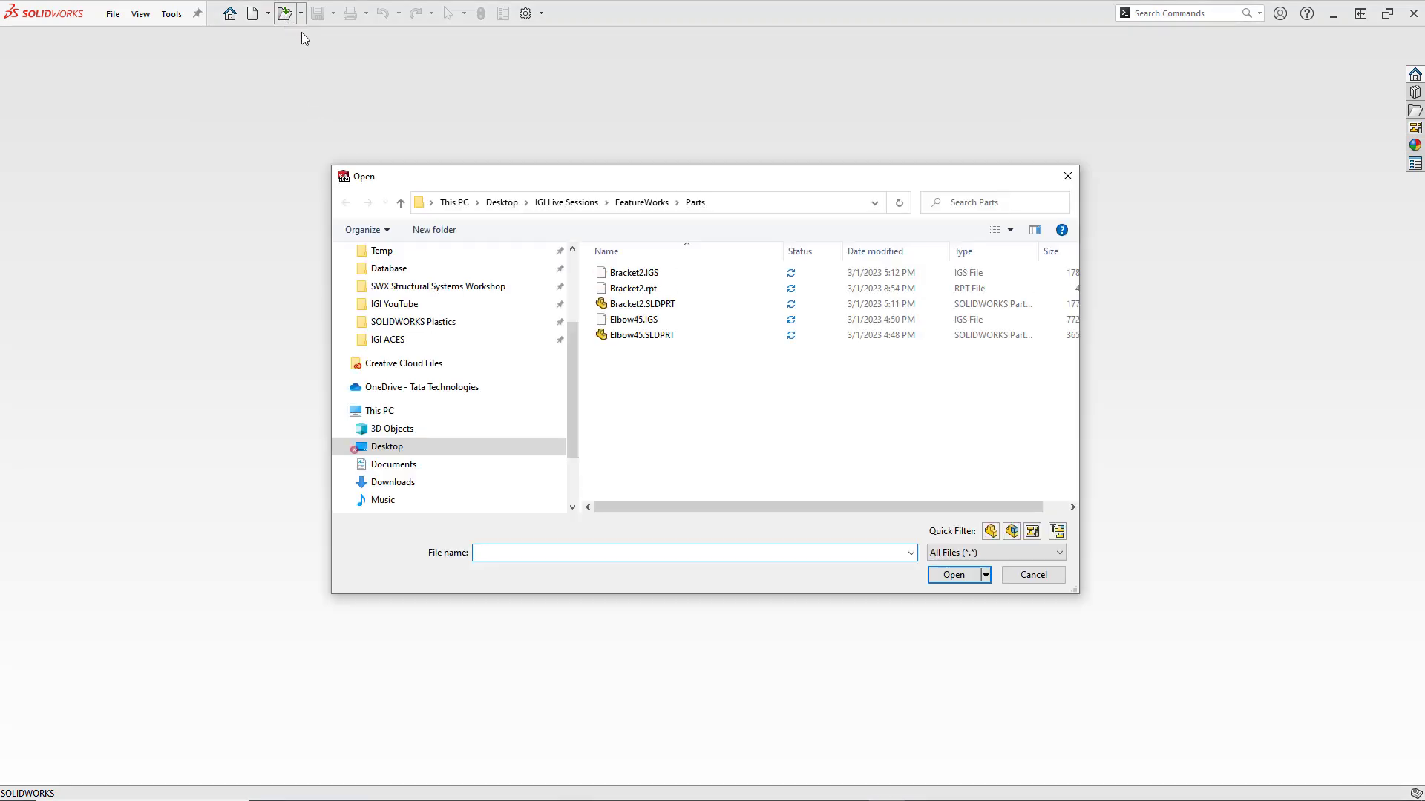
pyautogui.doubleClick(624, 280)
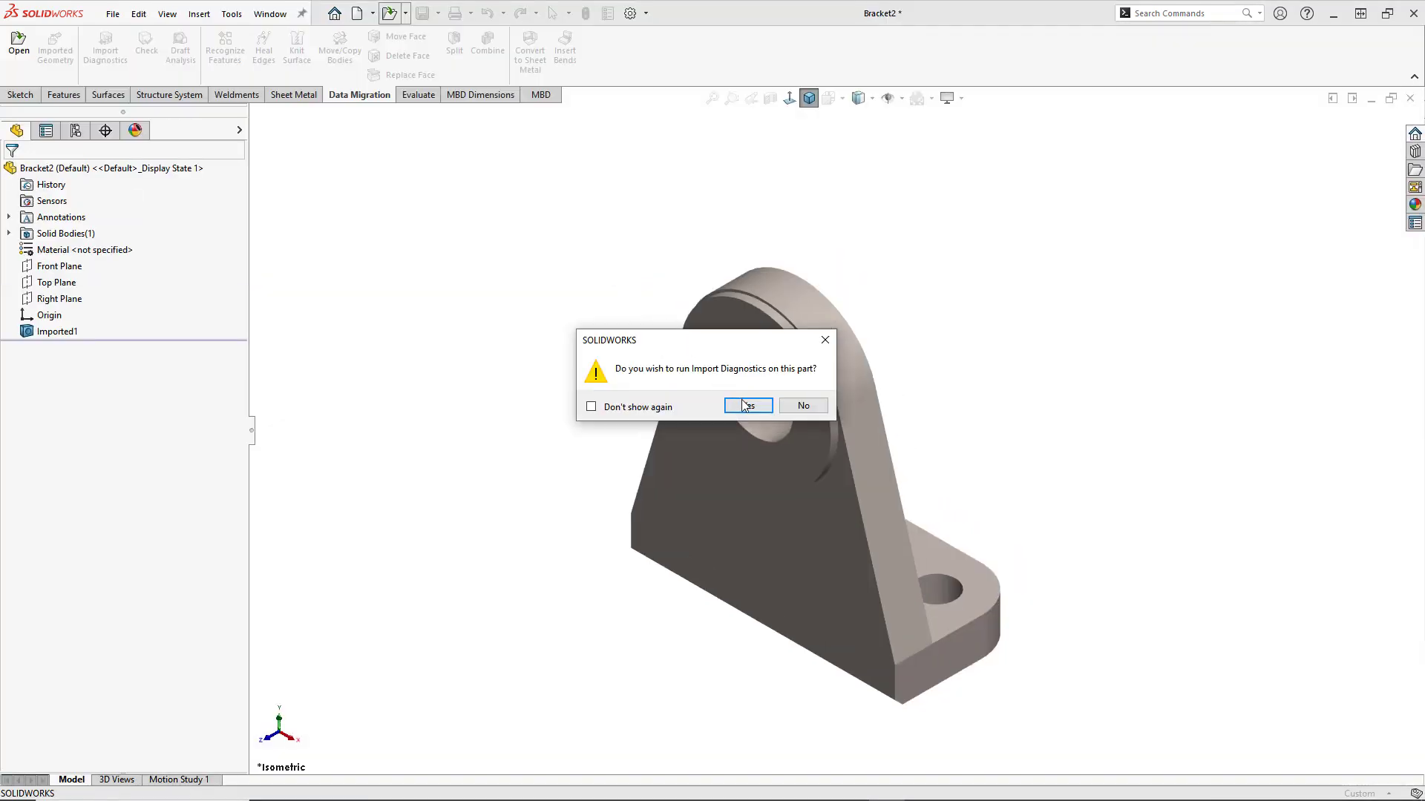
pyautogui.click(746, 406)
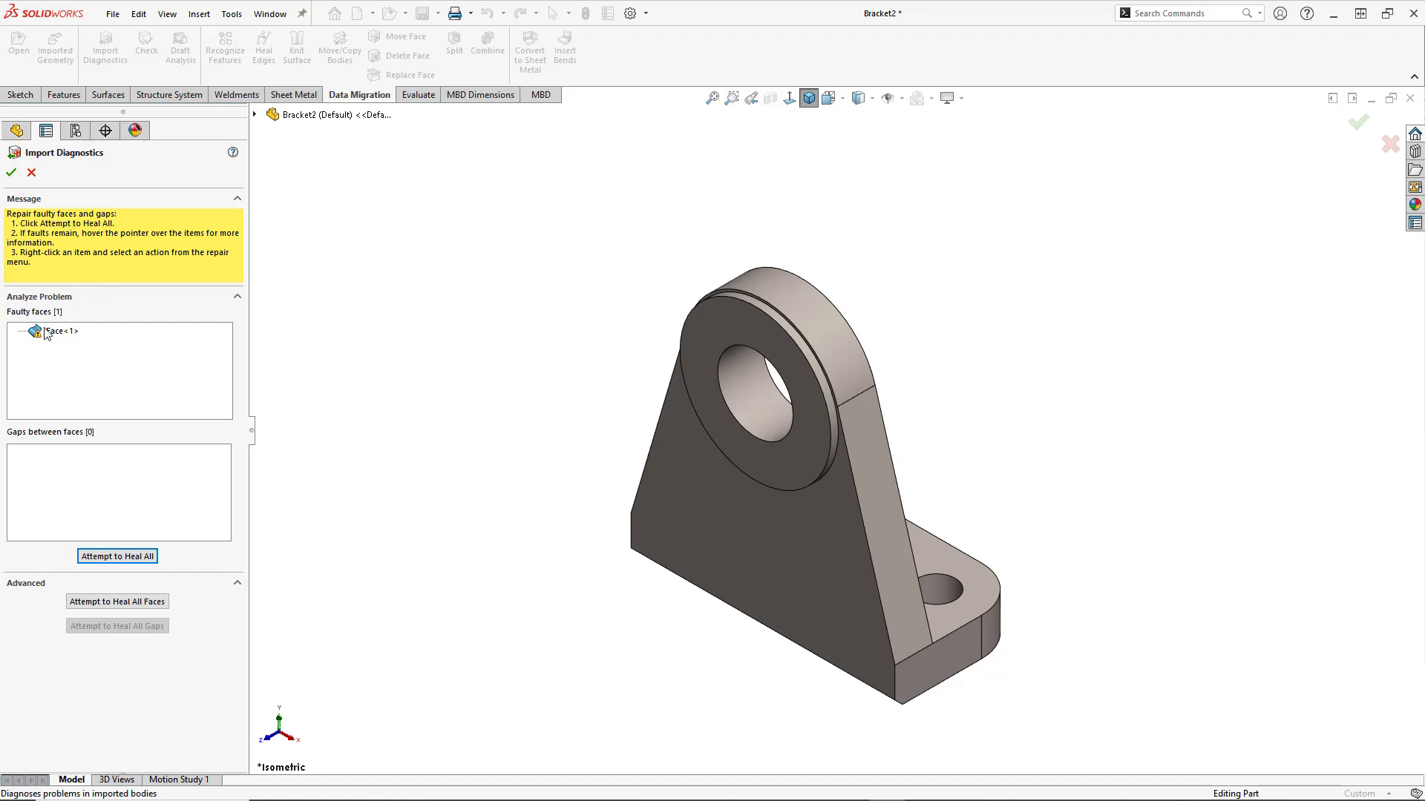
# - Inspect the faulty Face<1>, heal all faults in the imported geometry, and accept the repair
pyautogui.moveTo(79, 334)
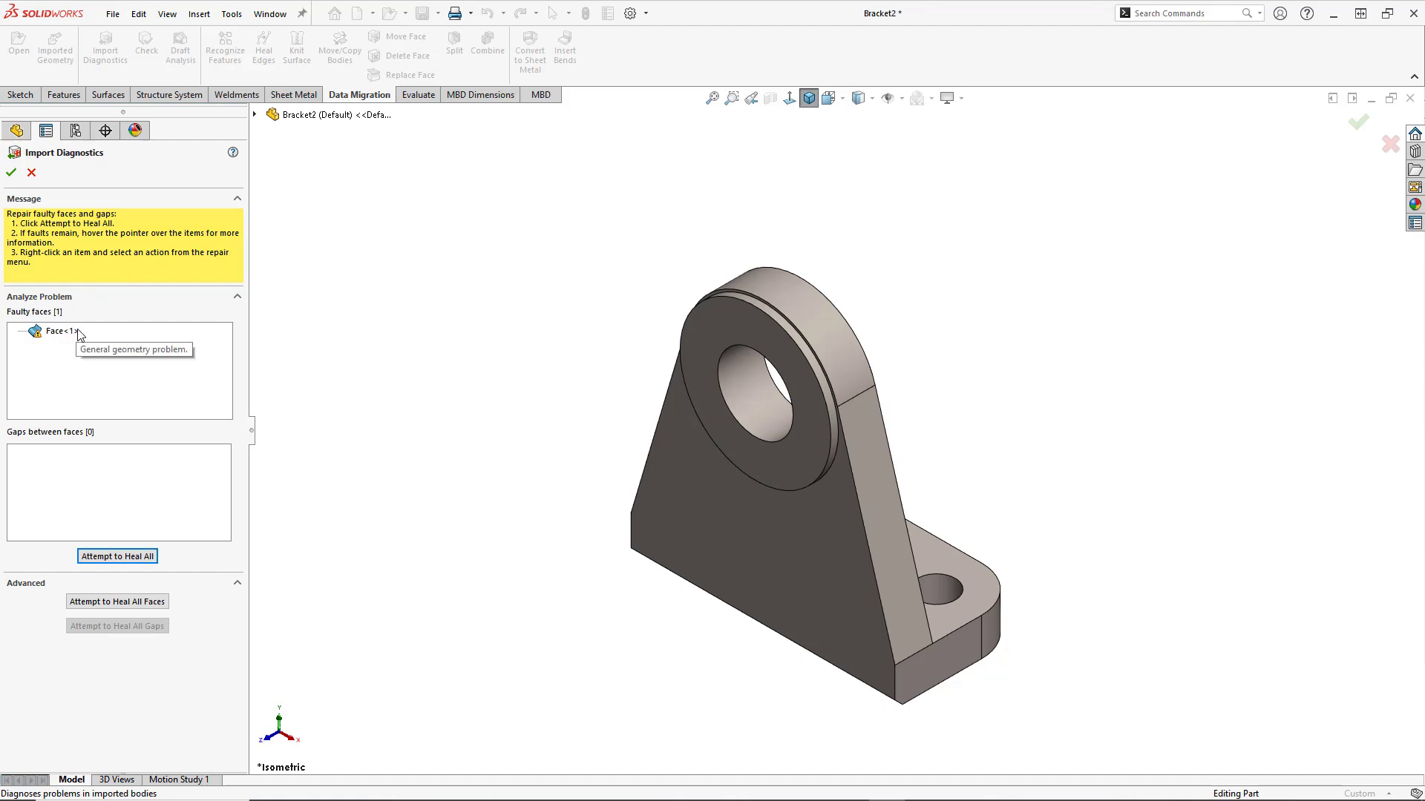
pyautogui.click(60, 331)
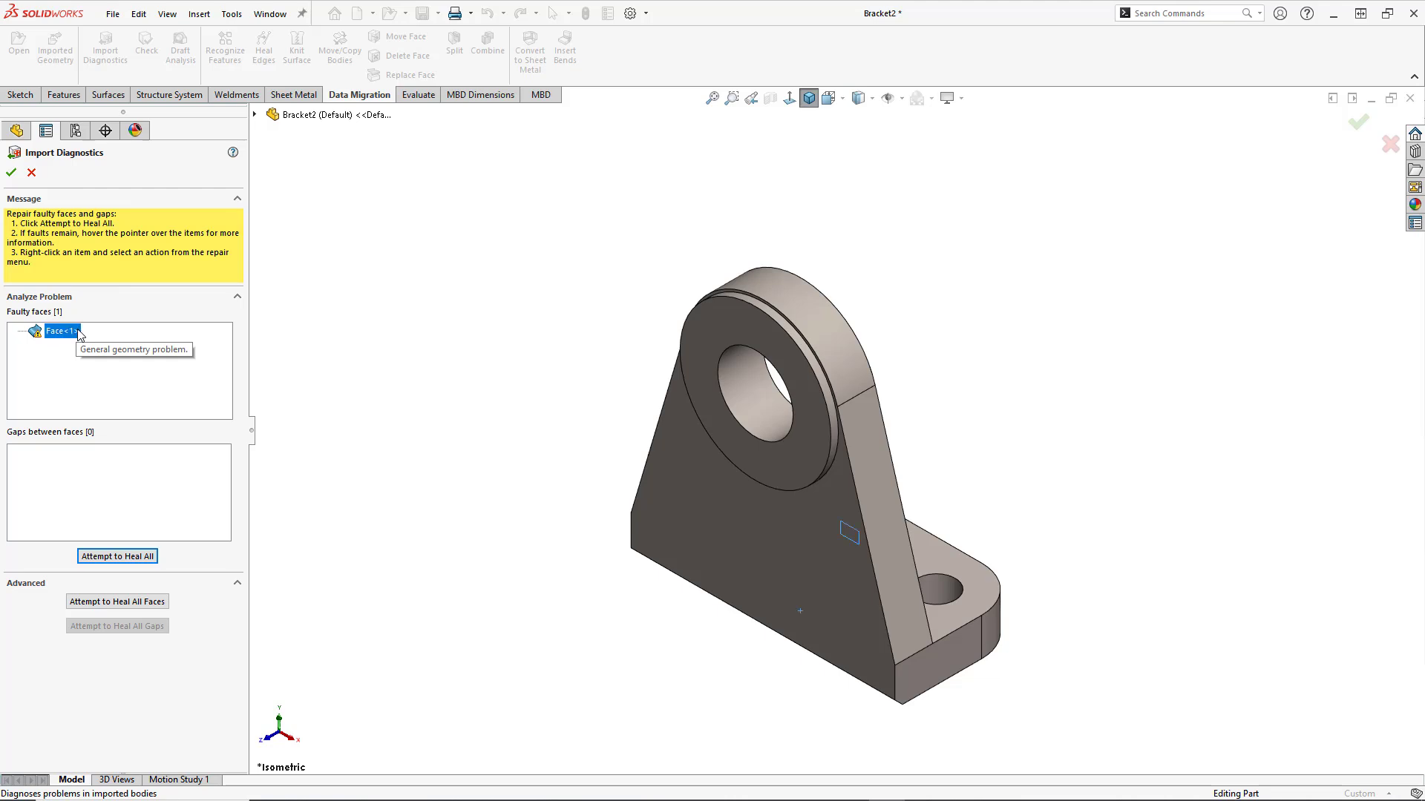
pyautogui.click(142, 557)
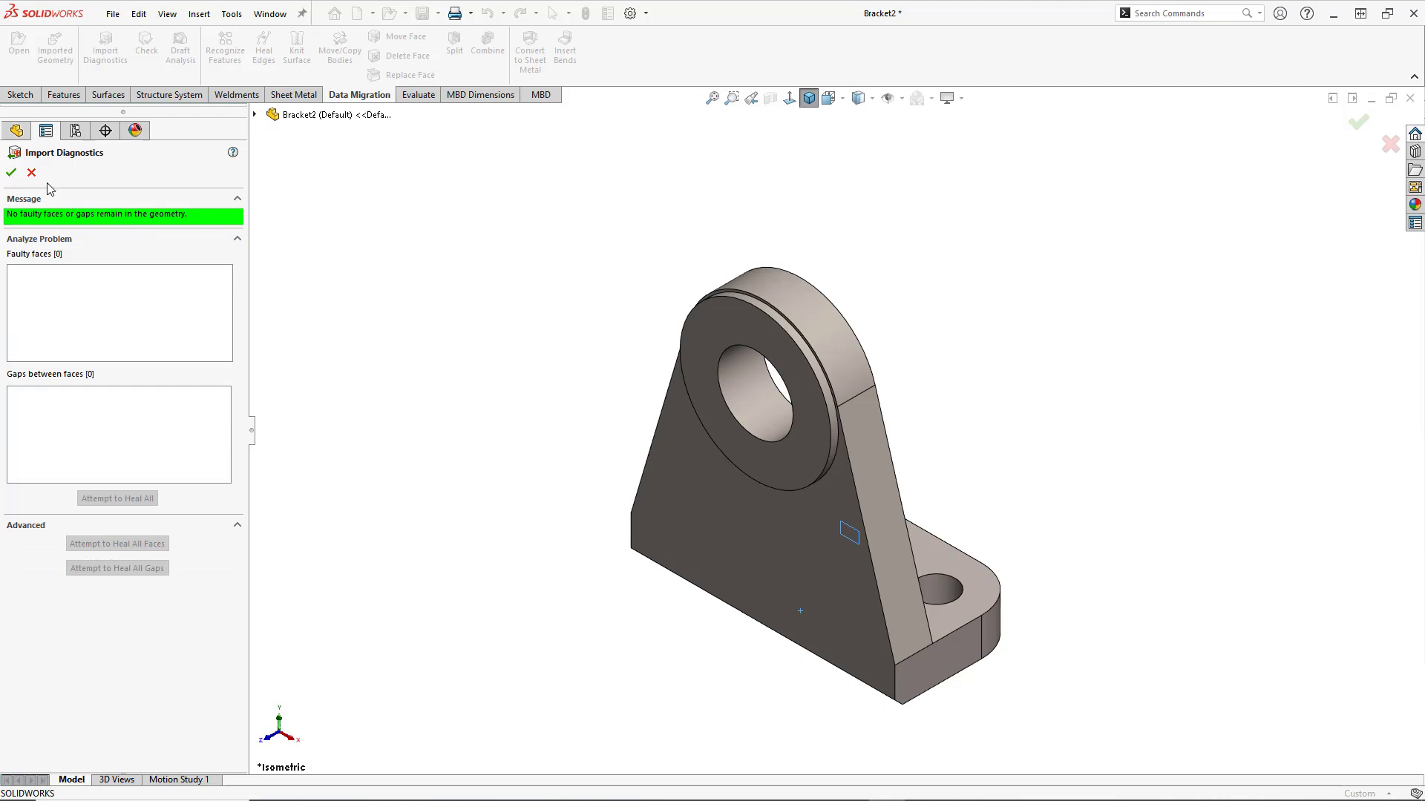
pyautogui.click(11, 172)
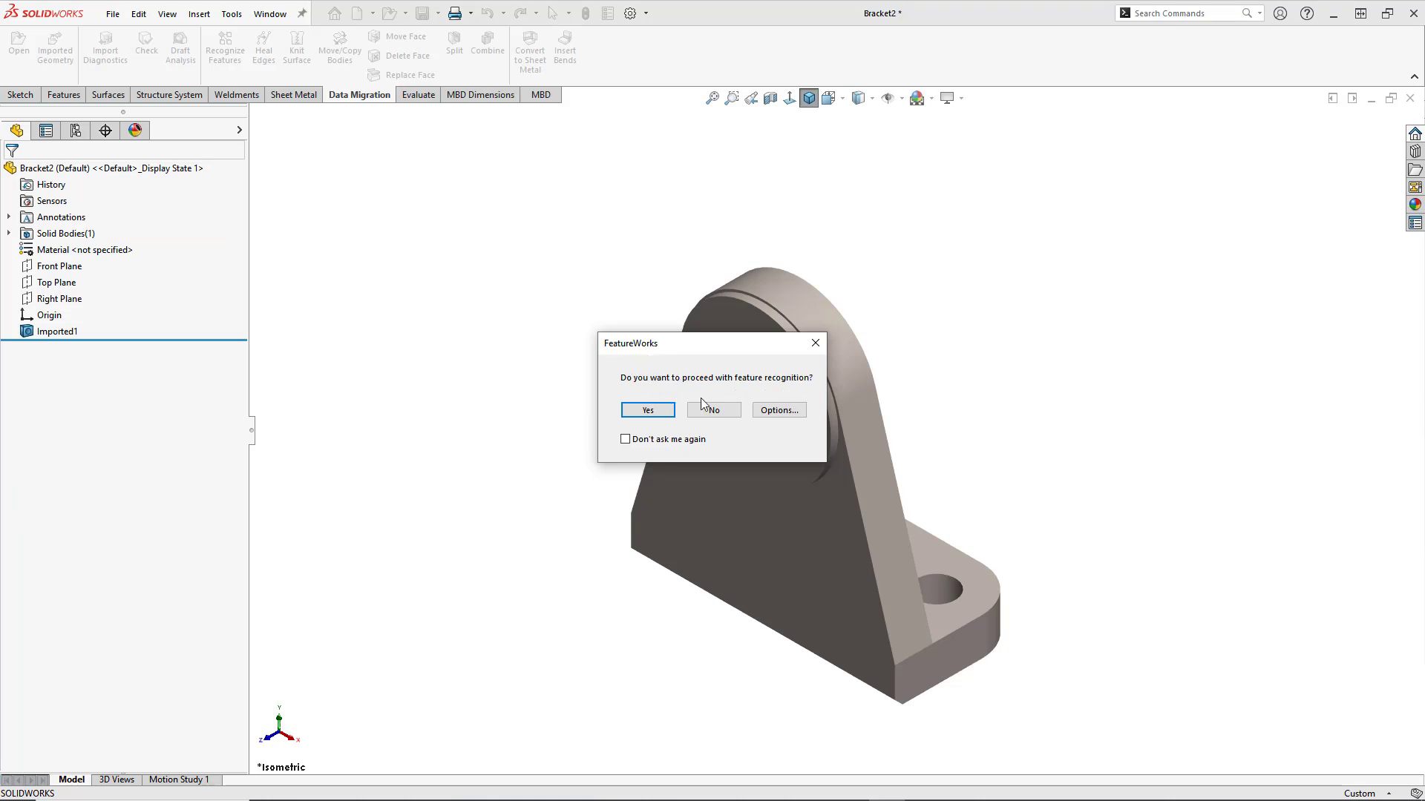
# - Proceed with FeatureWorks recognition in Automatic mode for standard features, keeping all automatic feature types enabled
pyautogui.click(645, 410)
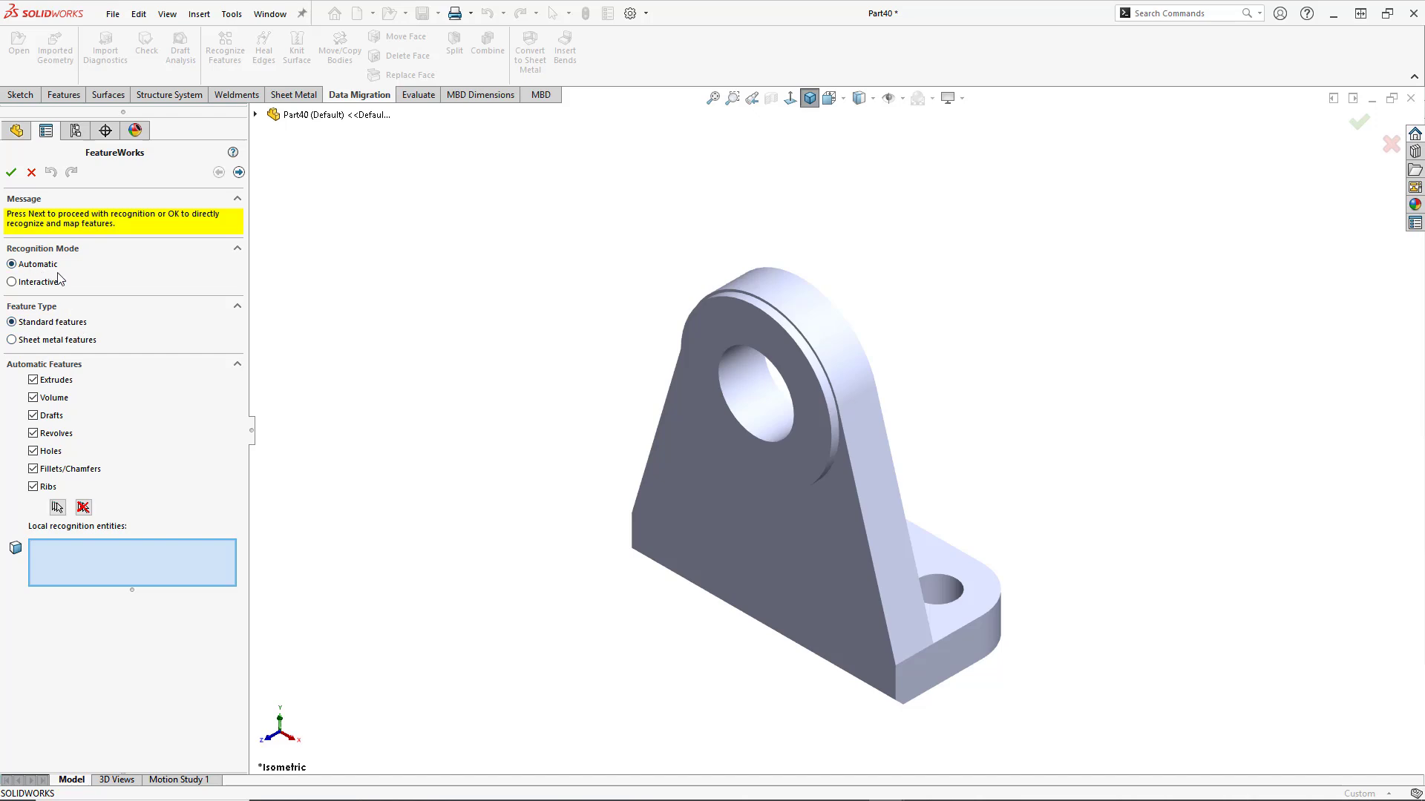
pyautogui.click(18, 341)
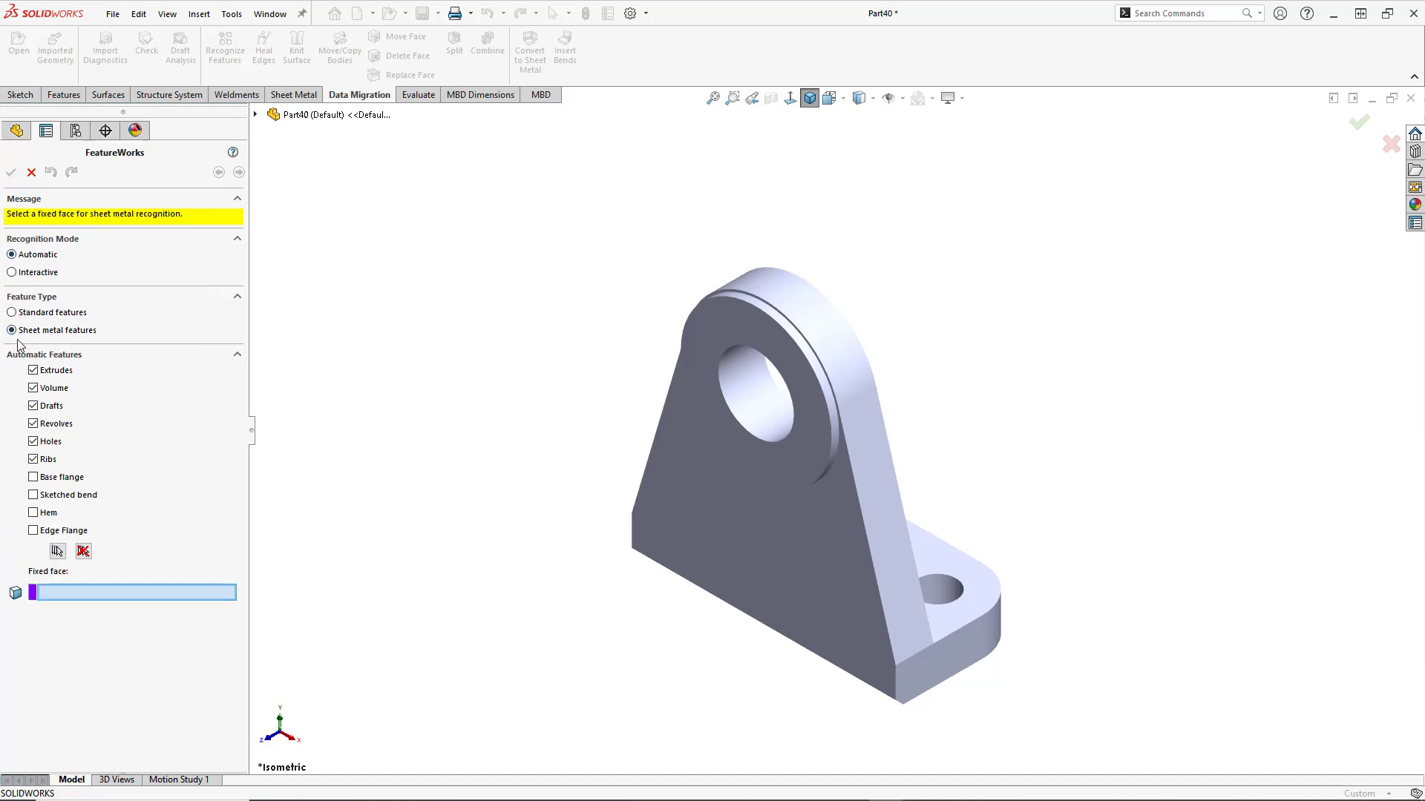
pyautogui.click(17, 318)
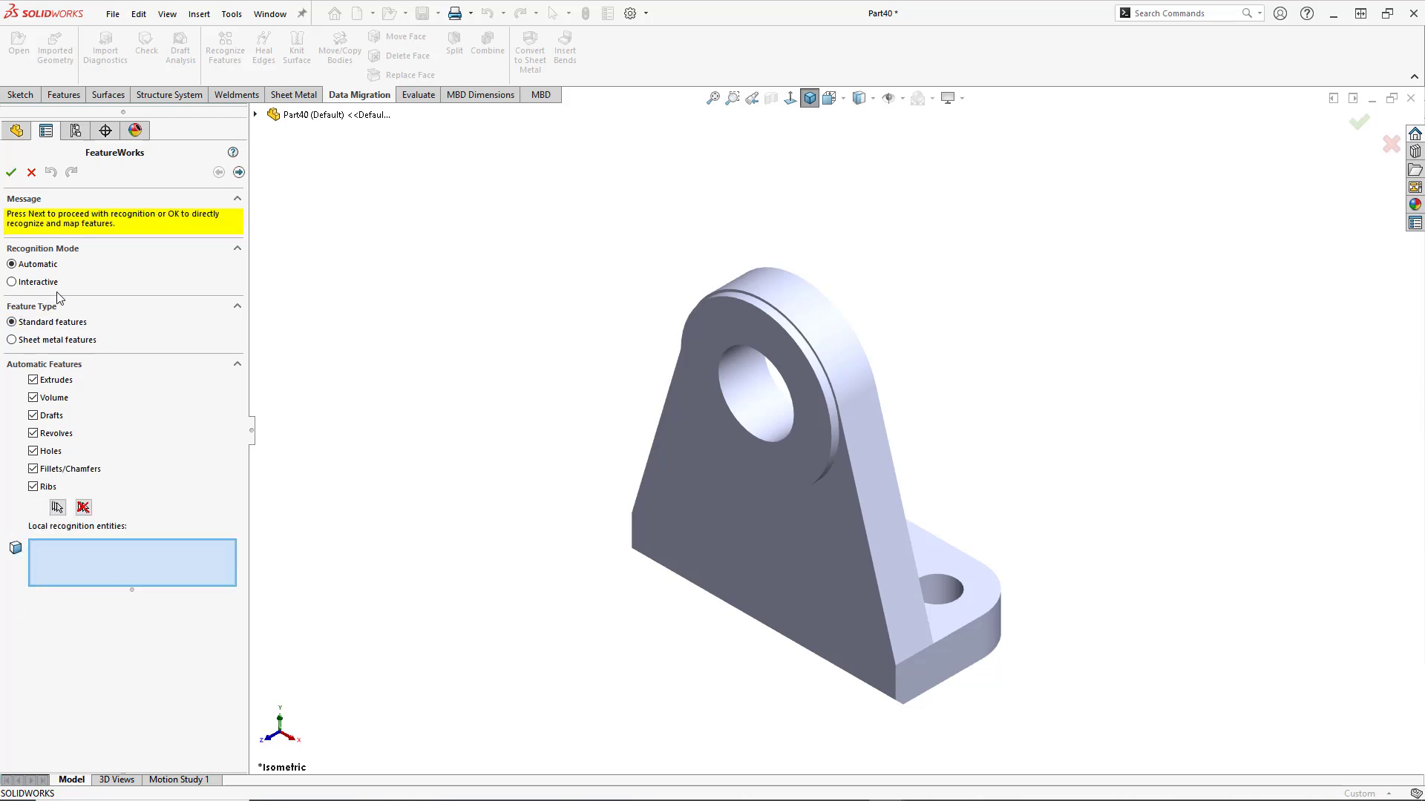
pyautogui.click(239, 172)
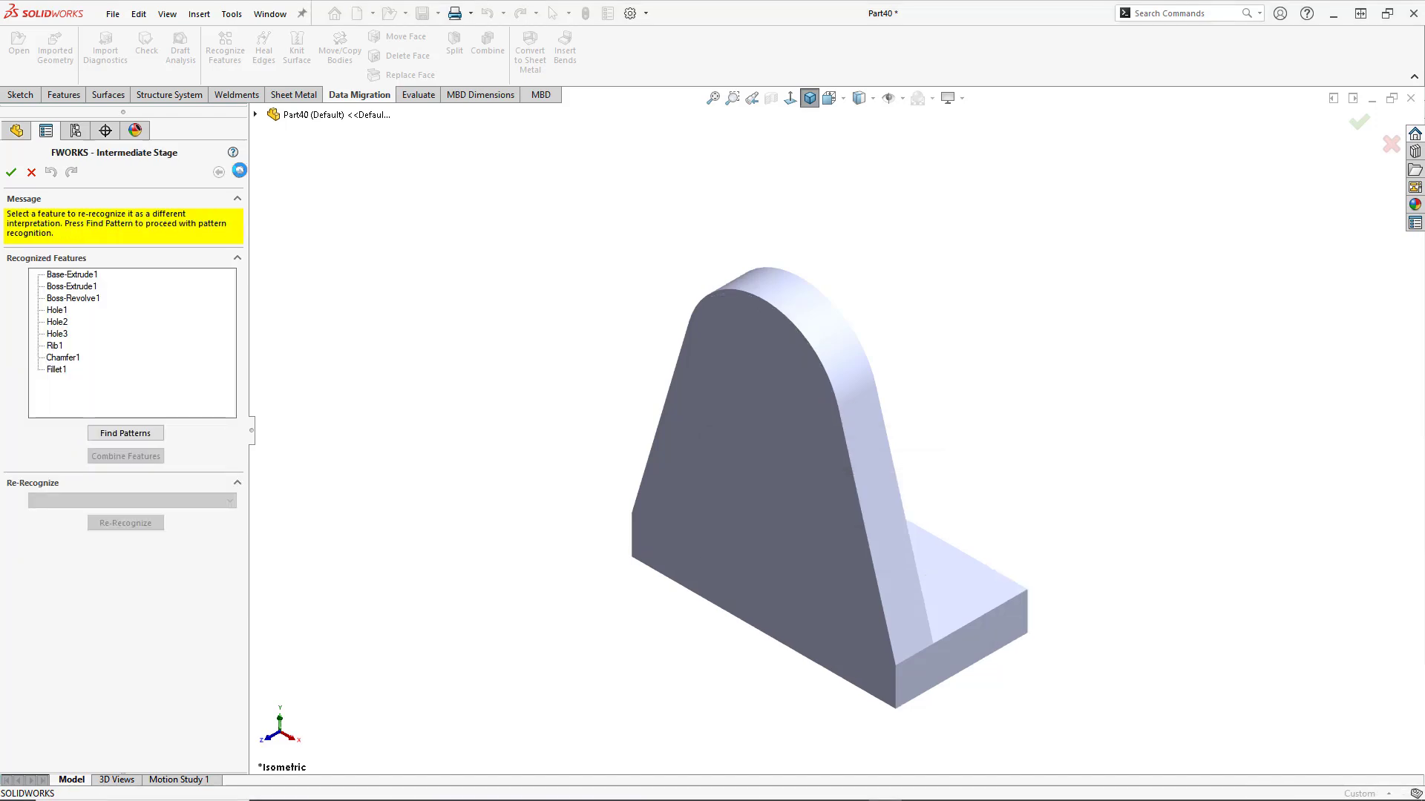
# - Highlight the recognized base extrude, fillet and rib on the bracket to review the geometry each one covers
pyautogui.click(95, 274)
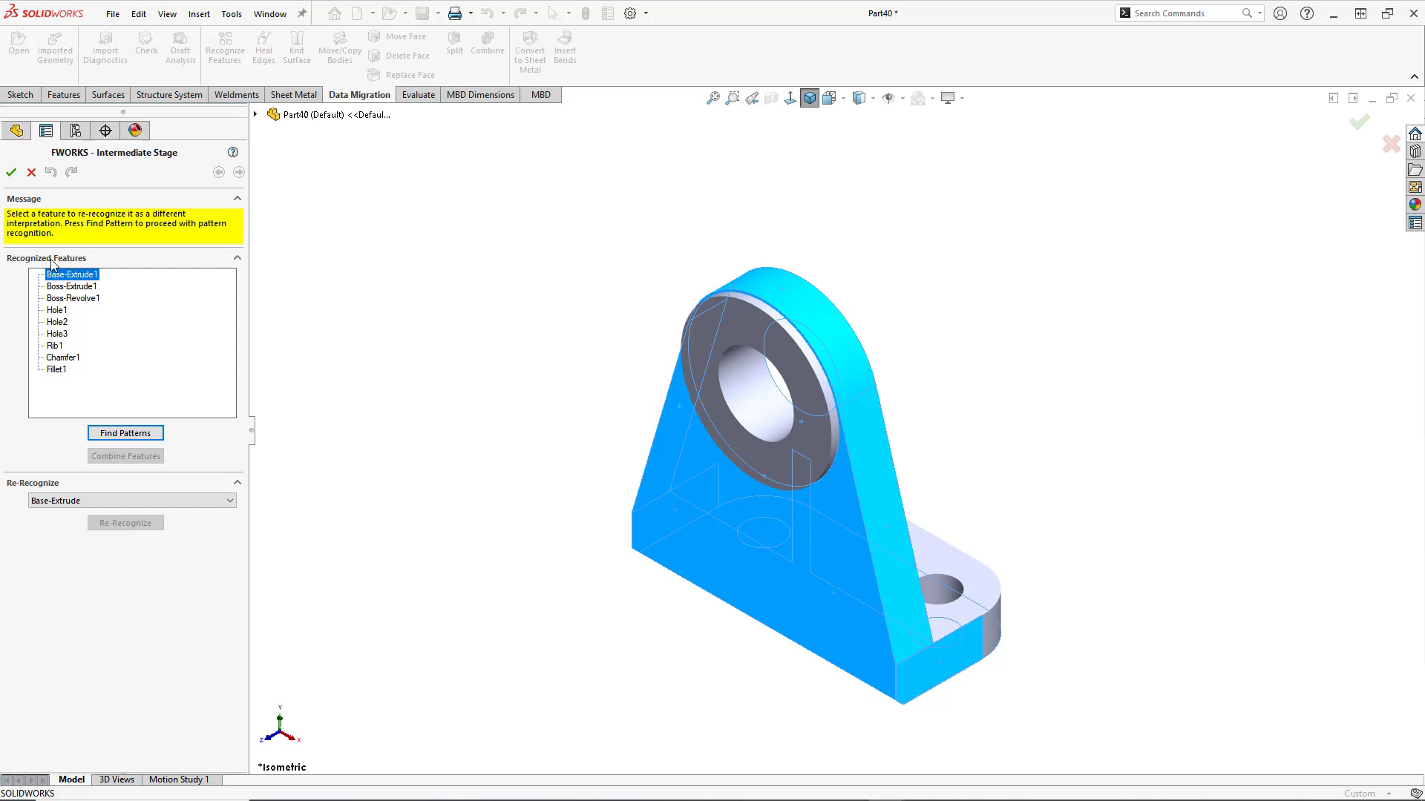
pyautogui.click(74, 371)
pyautogui.click(89, 346)
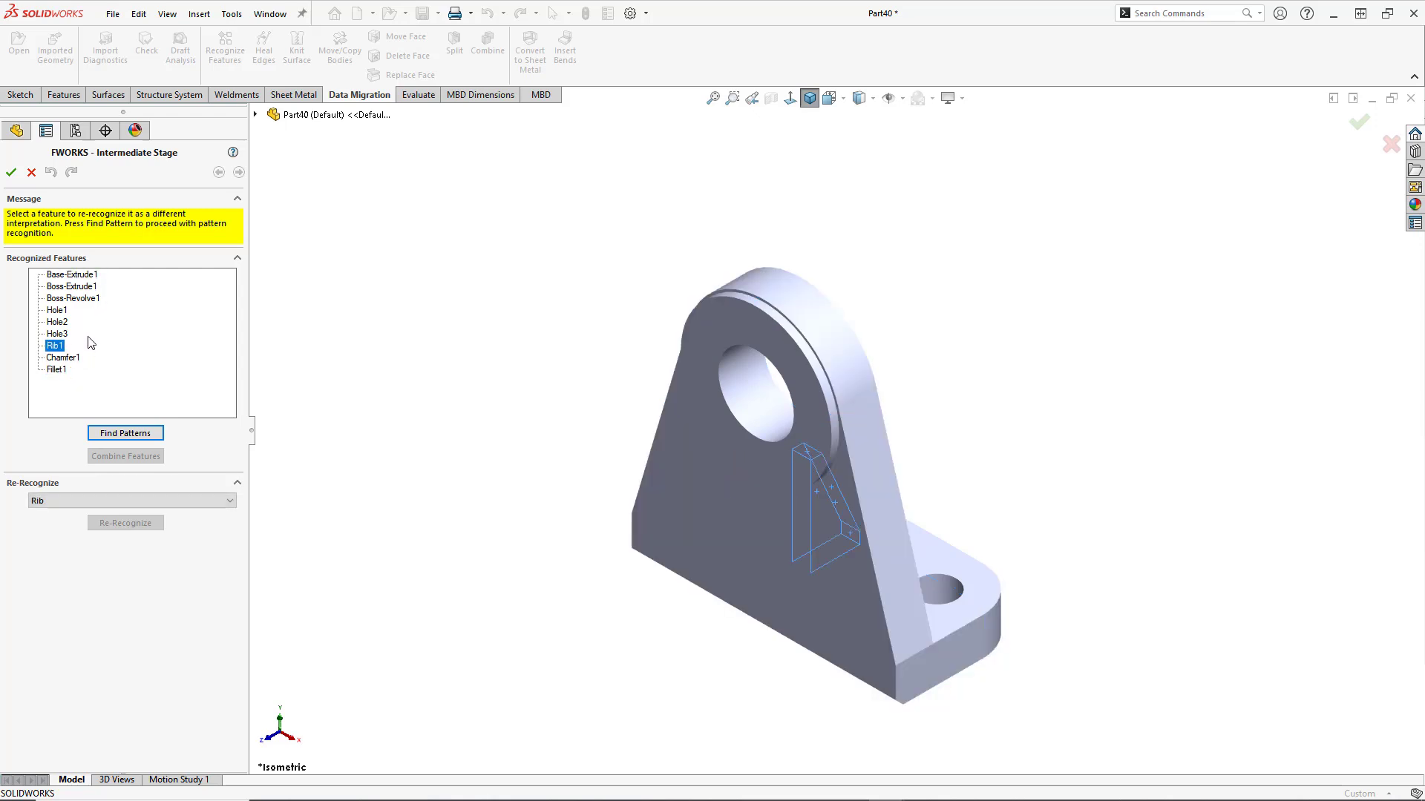
# - Highlight the recognized holes, fillet, chamfer and rib to review which bracket geometry each one covers
pyautogui.click(89, 334)
pyautogui.click(92, 323)
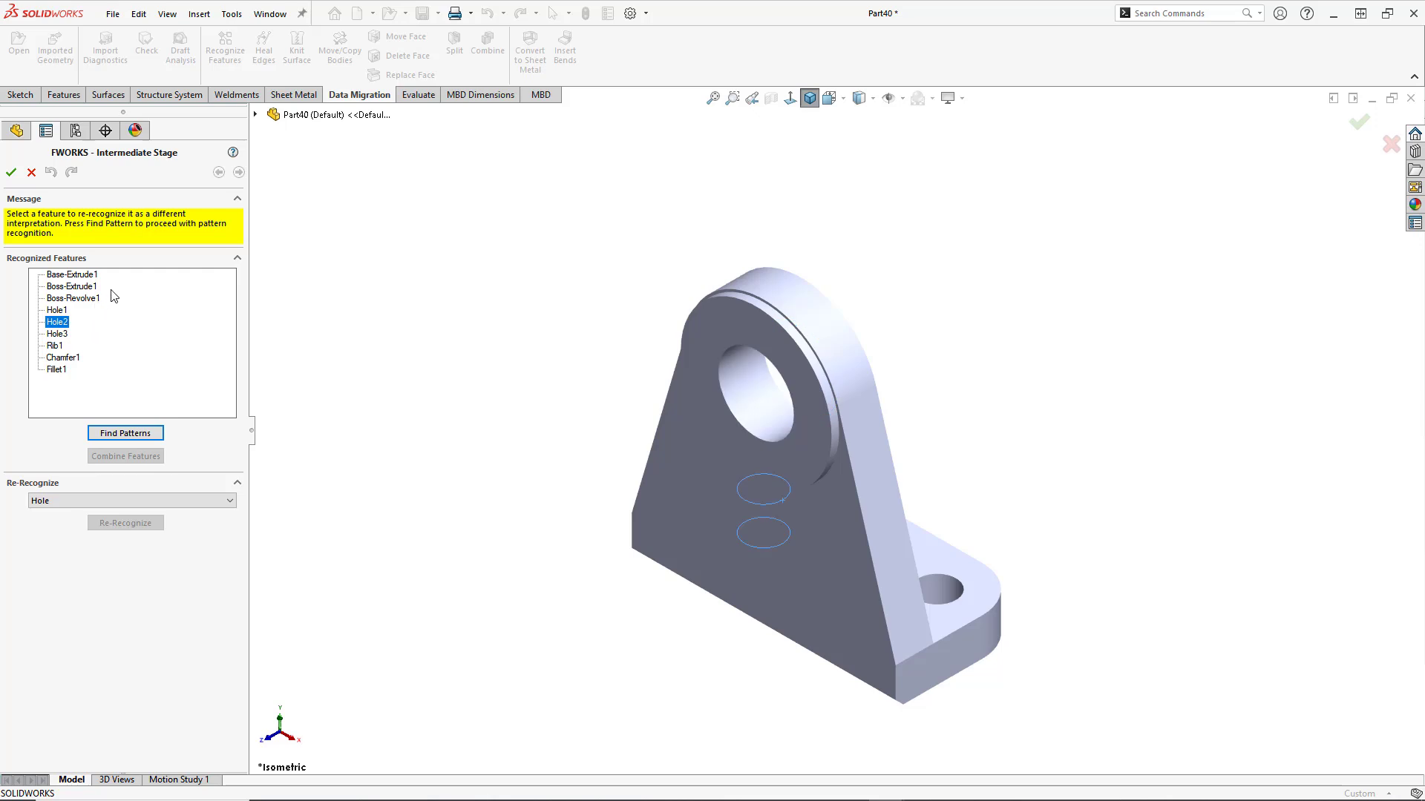
pyautogui.moveTo(674, 571); pyautogui.dragTo(497, 547, button='middle')
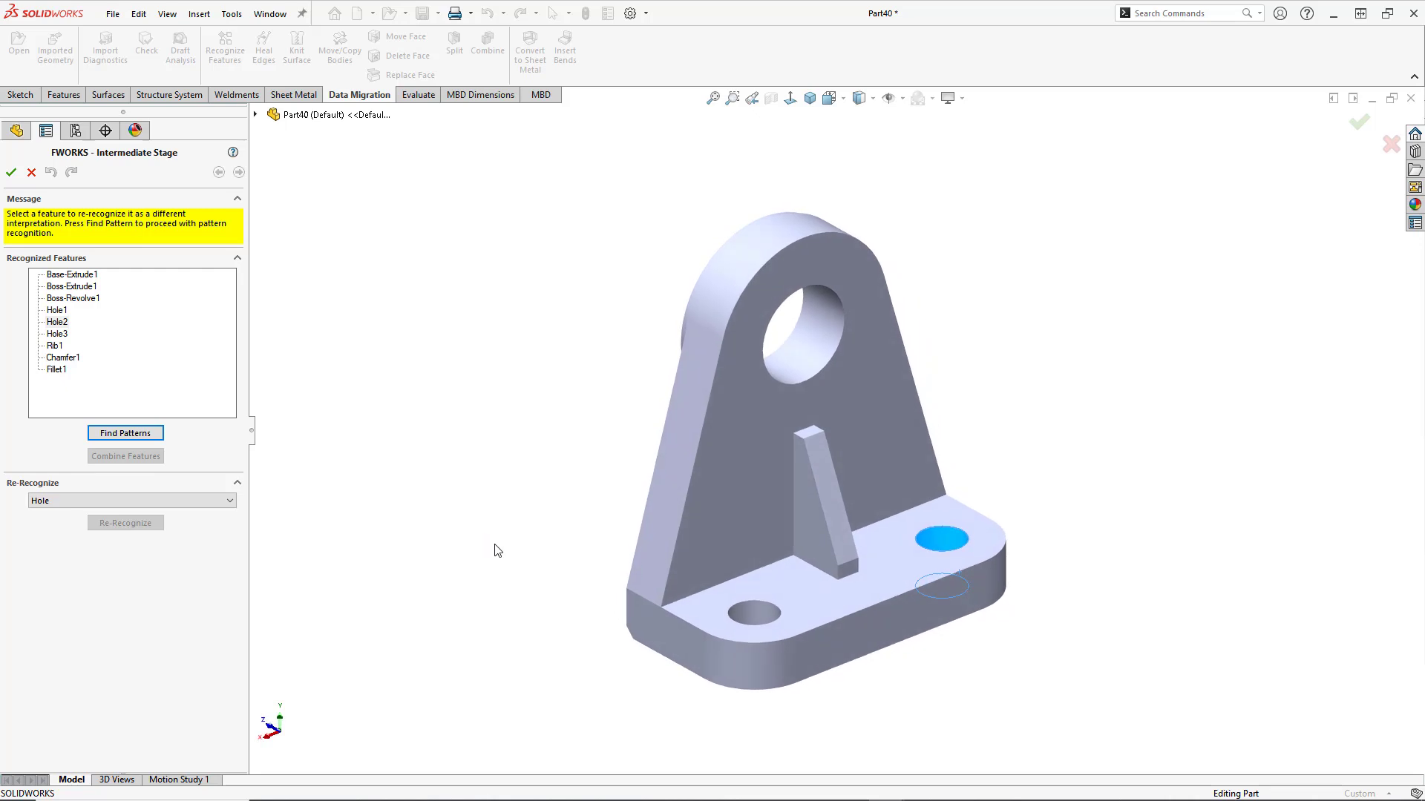
pyautogui.click(57, 370)
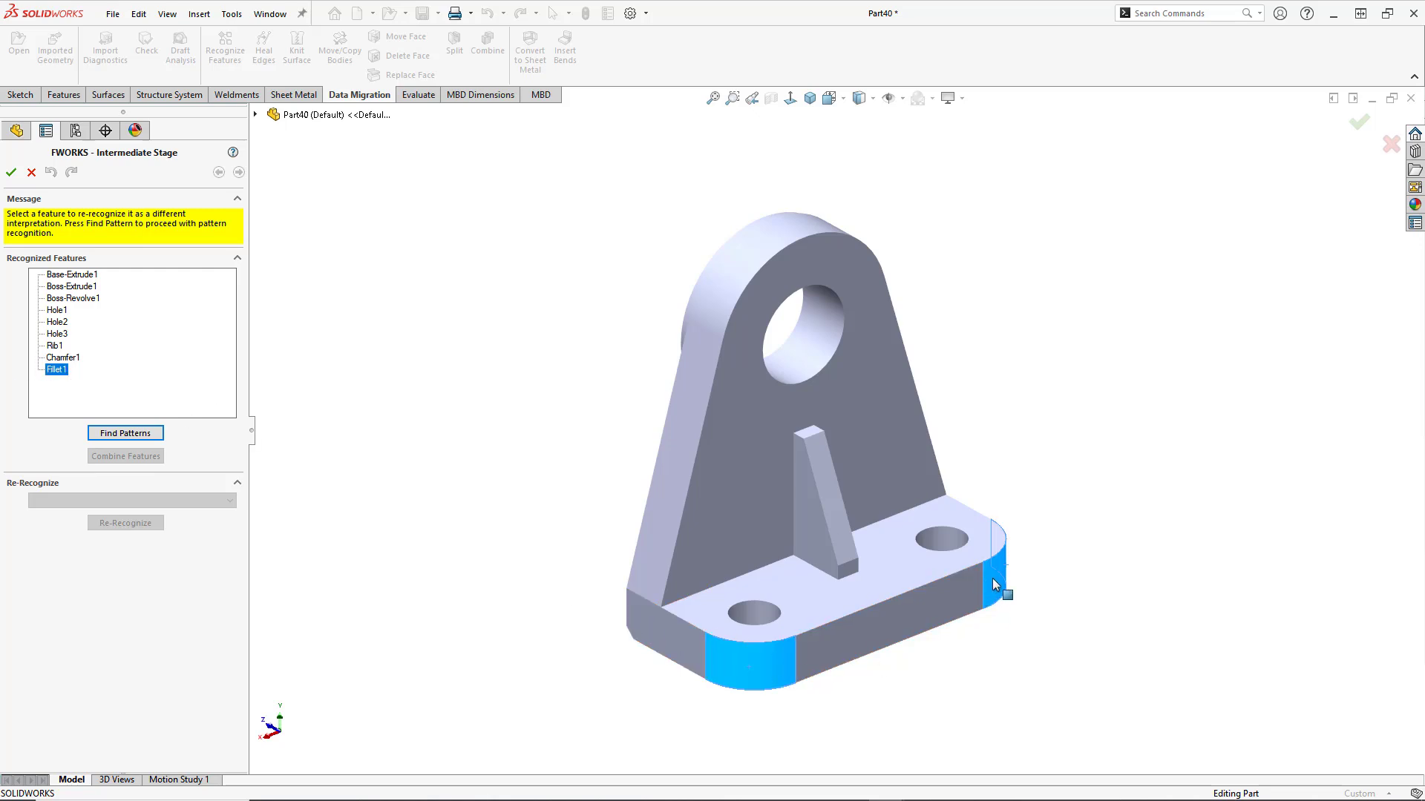
pyautogui.click(67, 358)
pyautogui.moveTo(645, 671); pyautogui.dragTo(635, 622, button='middle')
pyautogui.click(54, 346)
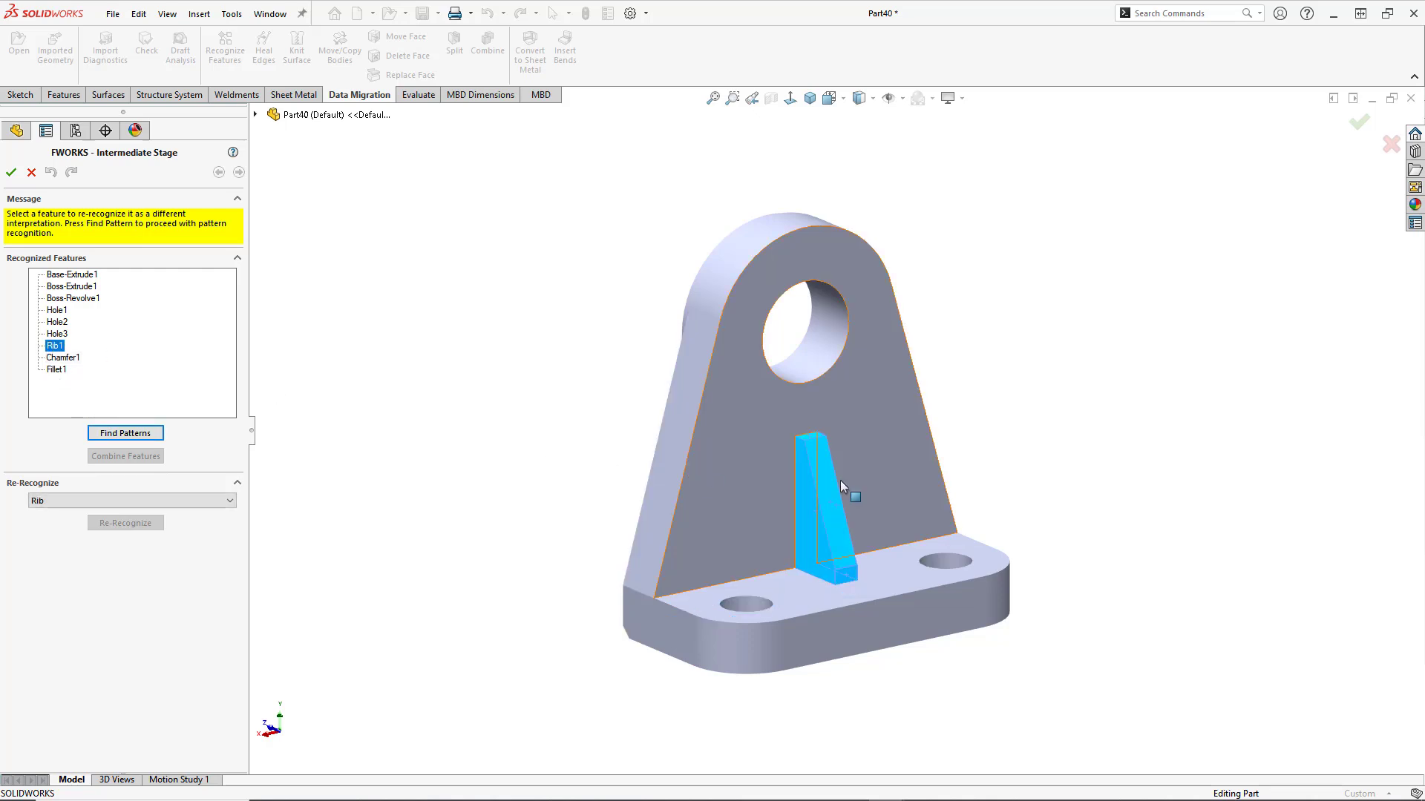
# - Review the three recognized holes, the revolved boss, the boss extrude and the base extrude against the bracket geometry
pyautogui.click(64, 336)
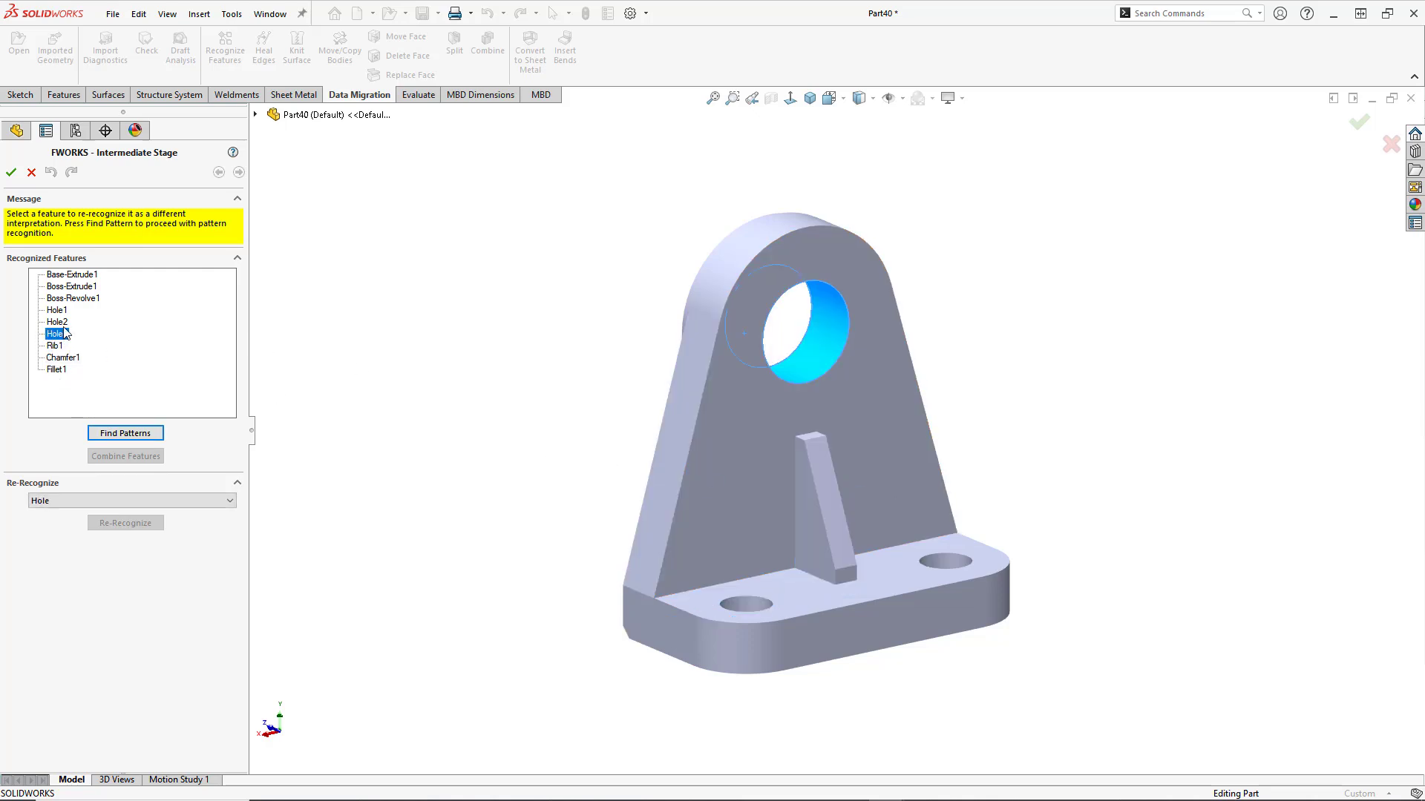
pyautogui.click(60, 322)
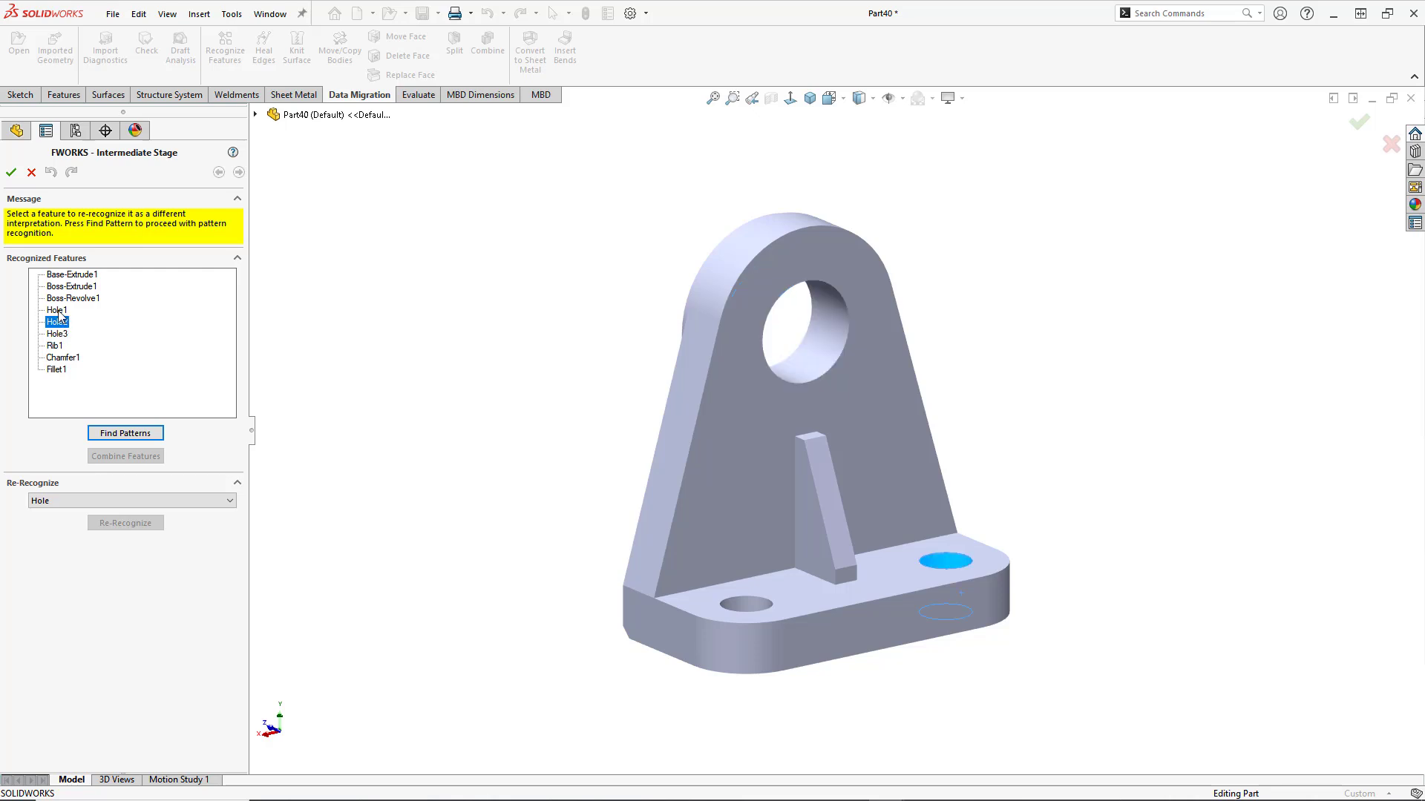
pyautogui.click(59, 312)
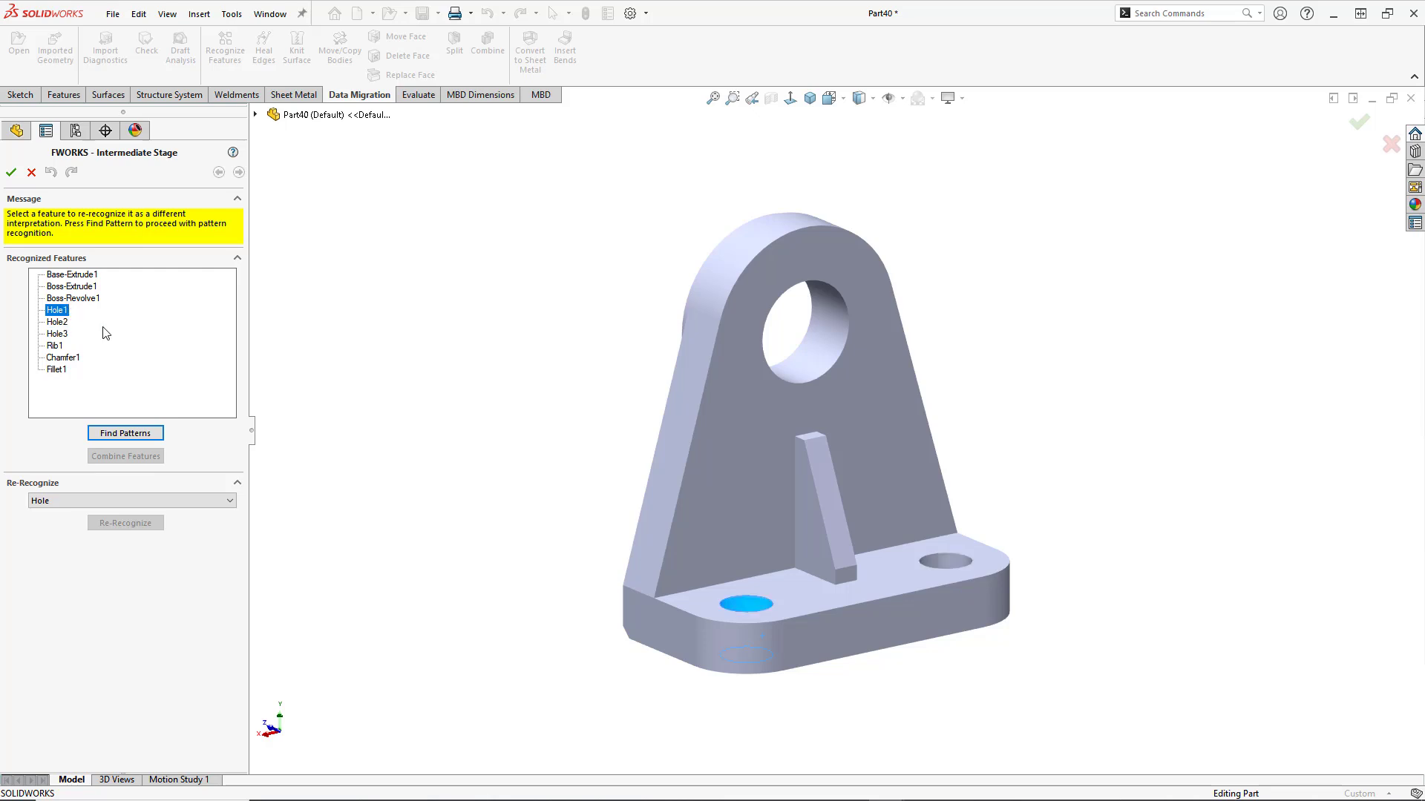
pyautogui.click(74, 298)
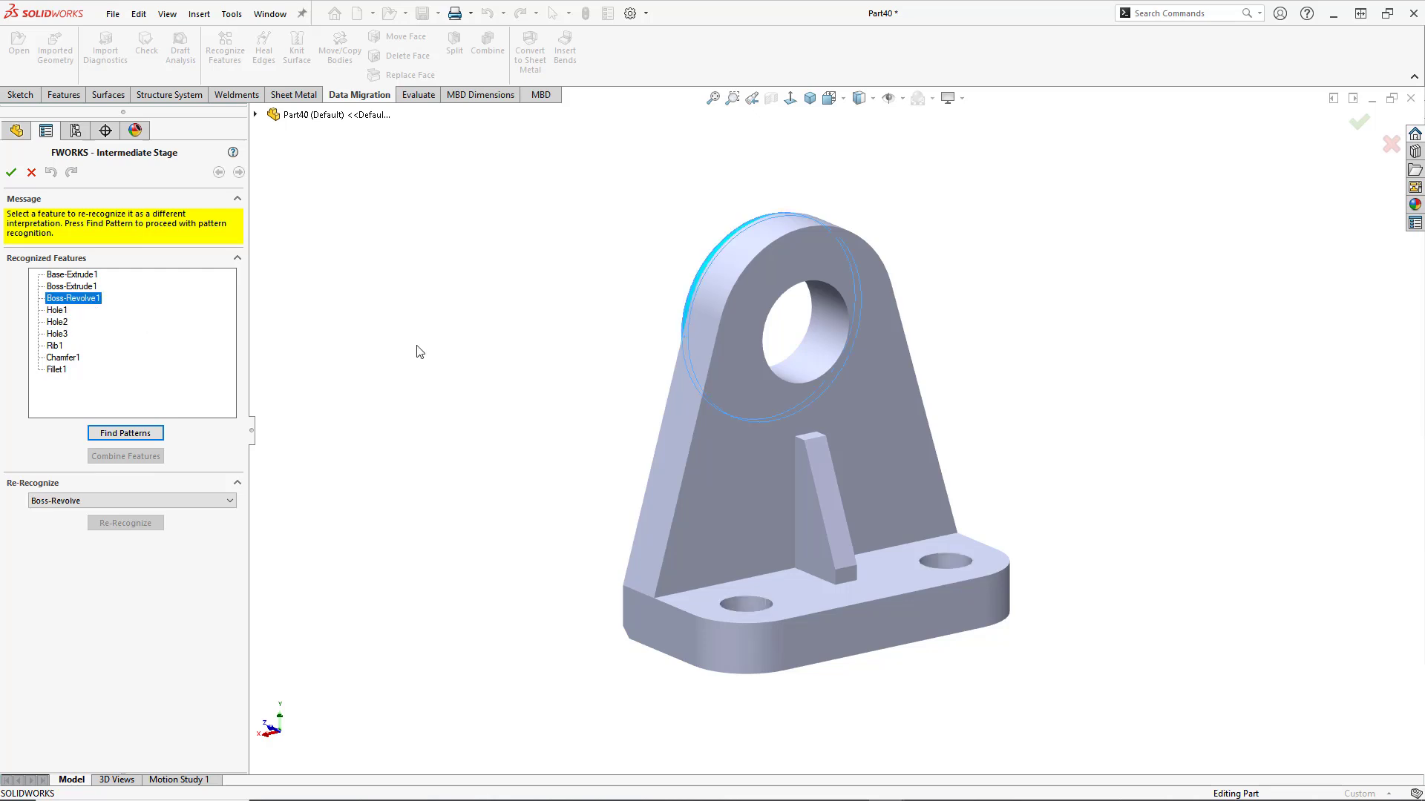
pyautogui.moveTo(597, 371); pyautogui.dragTo(831, 424, button='middle')
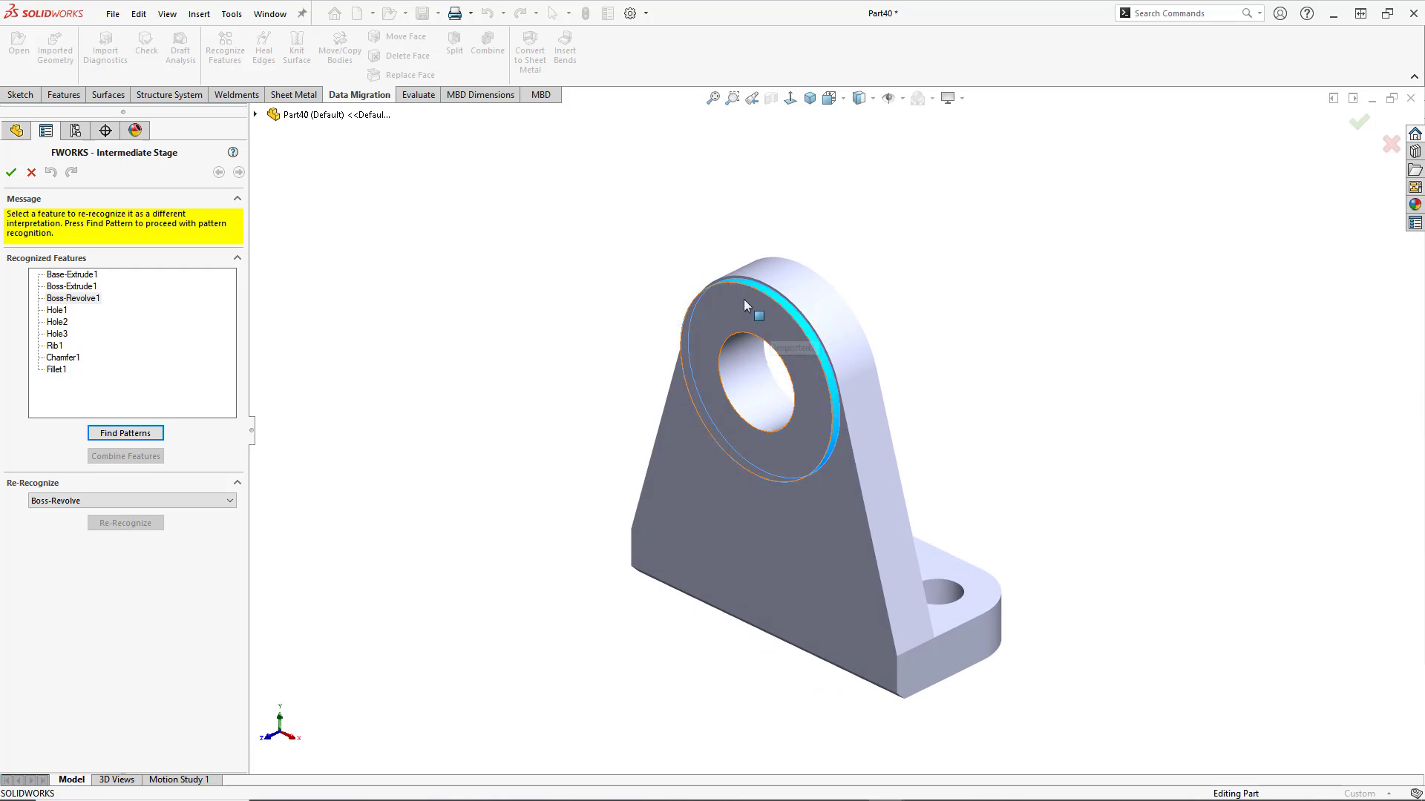
pyautogui.click(65, 287)
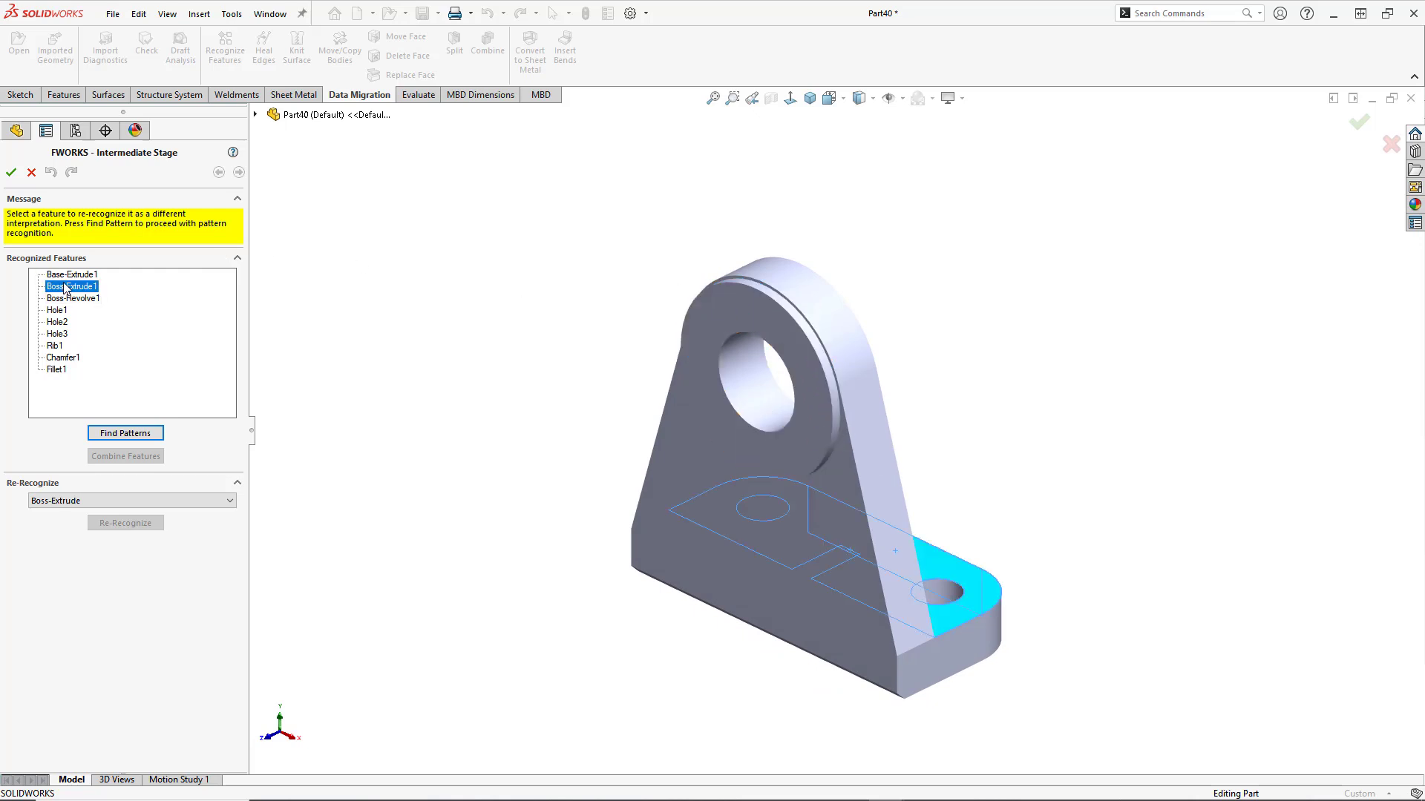
pyautogui.click(72, 274)
pyautogui.moveTo(563, 528); pyautogui.dragTo(357, 531, button='middle')
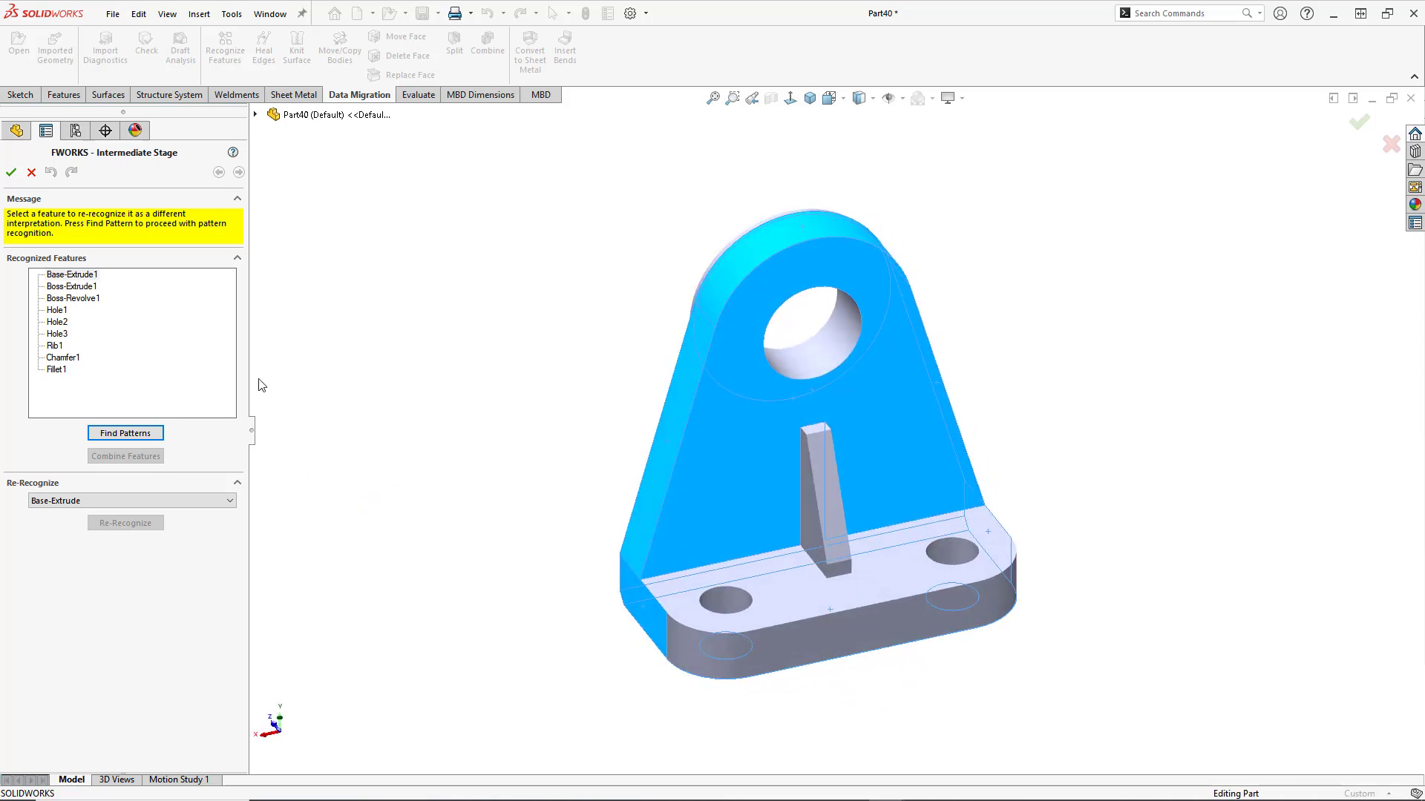
# - Accept the recognized features to build the editable feature tree, and hide Plane1
pyautogui.click(13, 176)
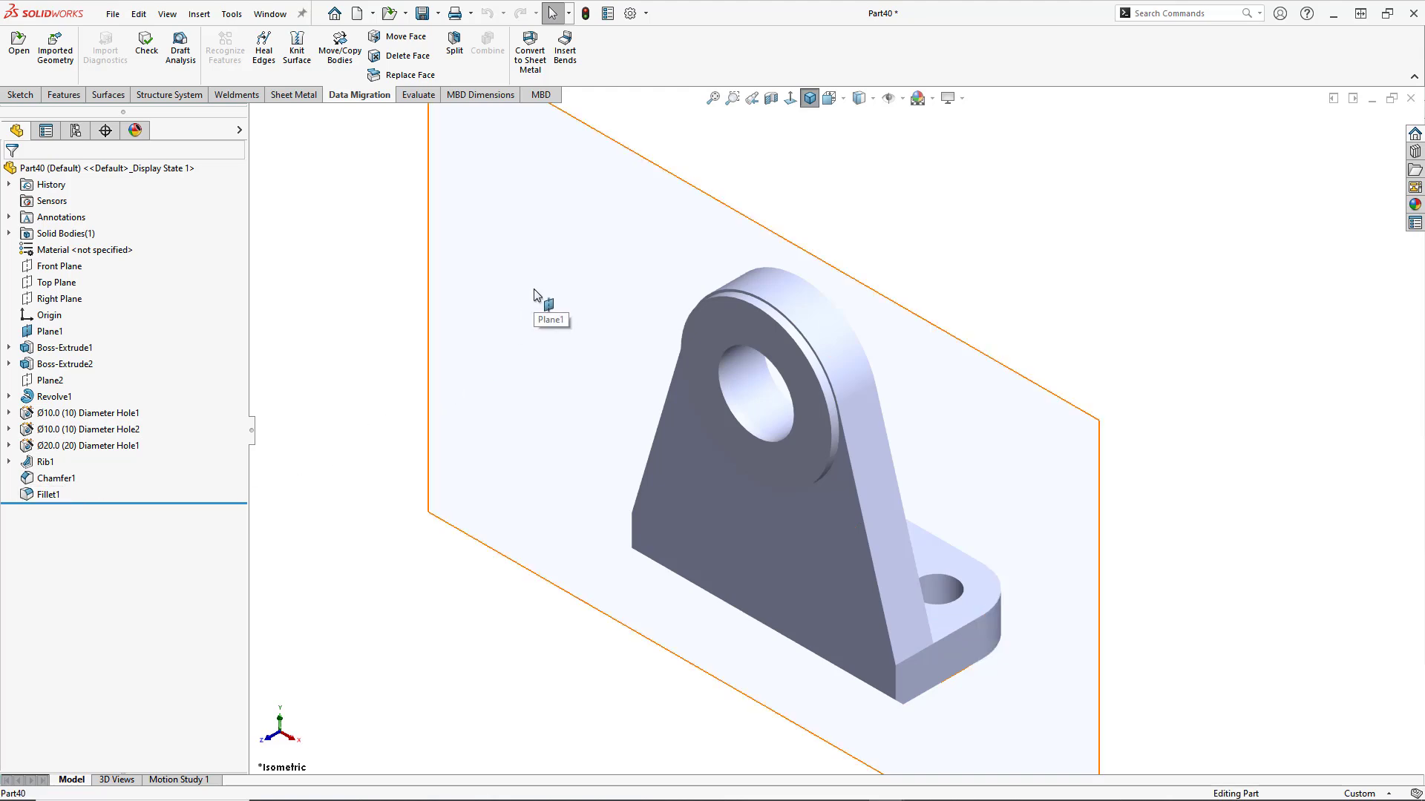
pyautogui.rightClick(541, 310)
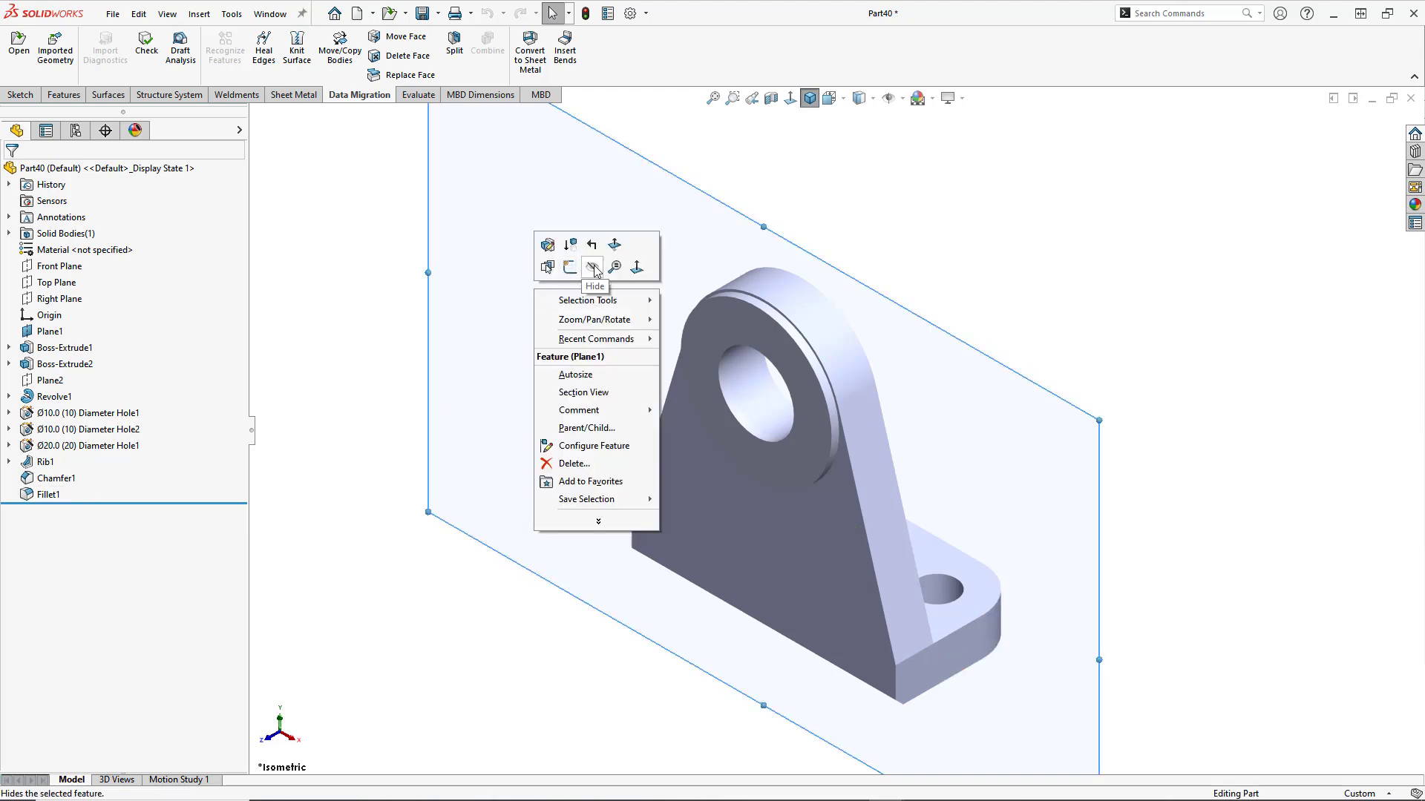
pyautogui.click(593, 268)
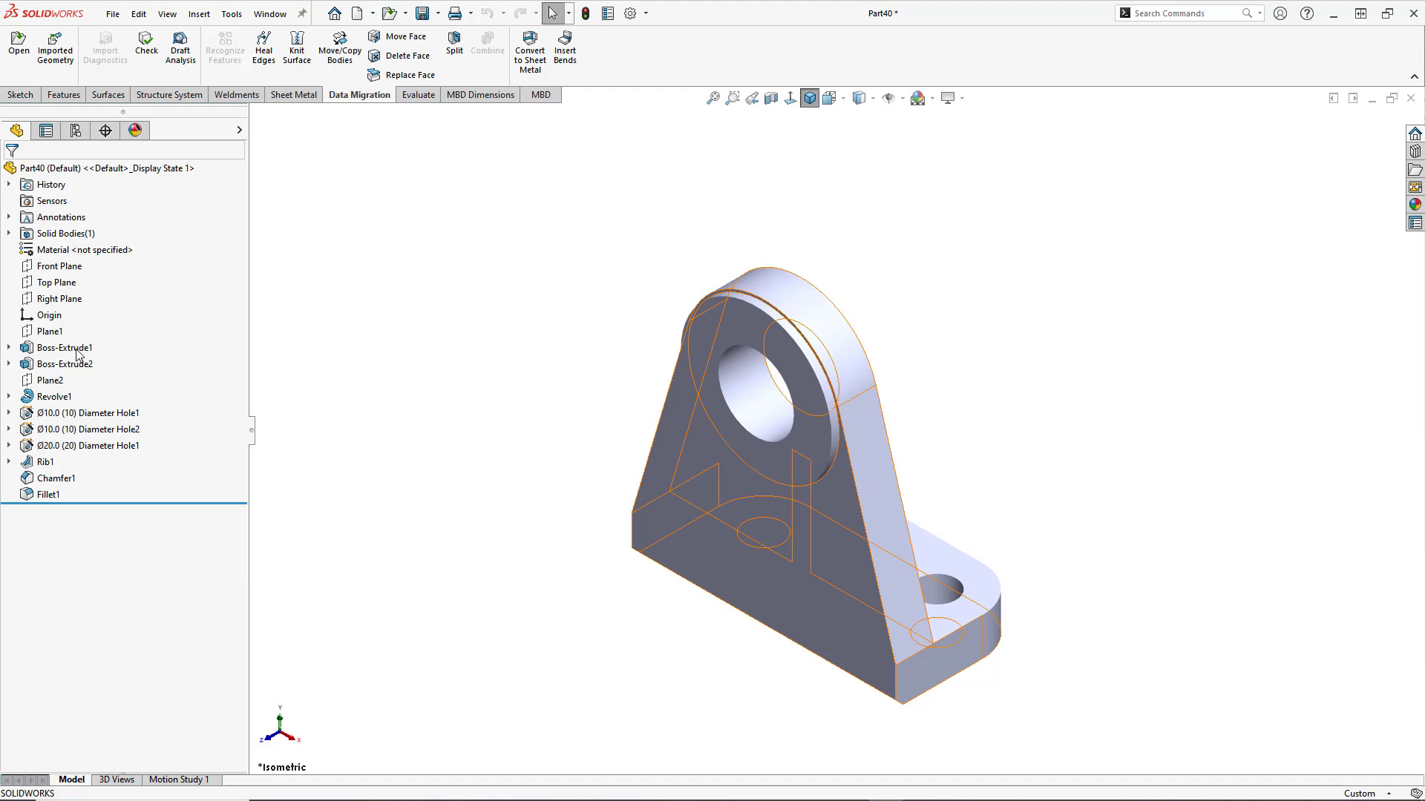
# - Open the definition of Boss-Extrude1 to review its extrusion settings, and close it without changes
pyautogui.click(49, 348)
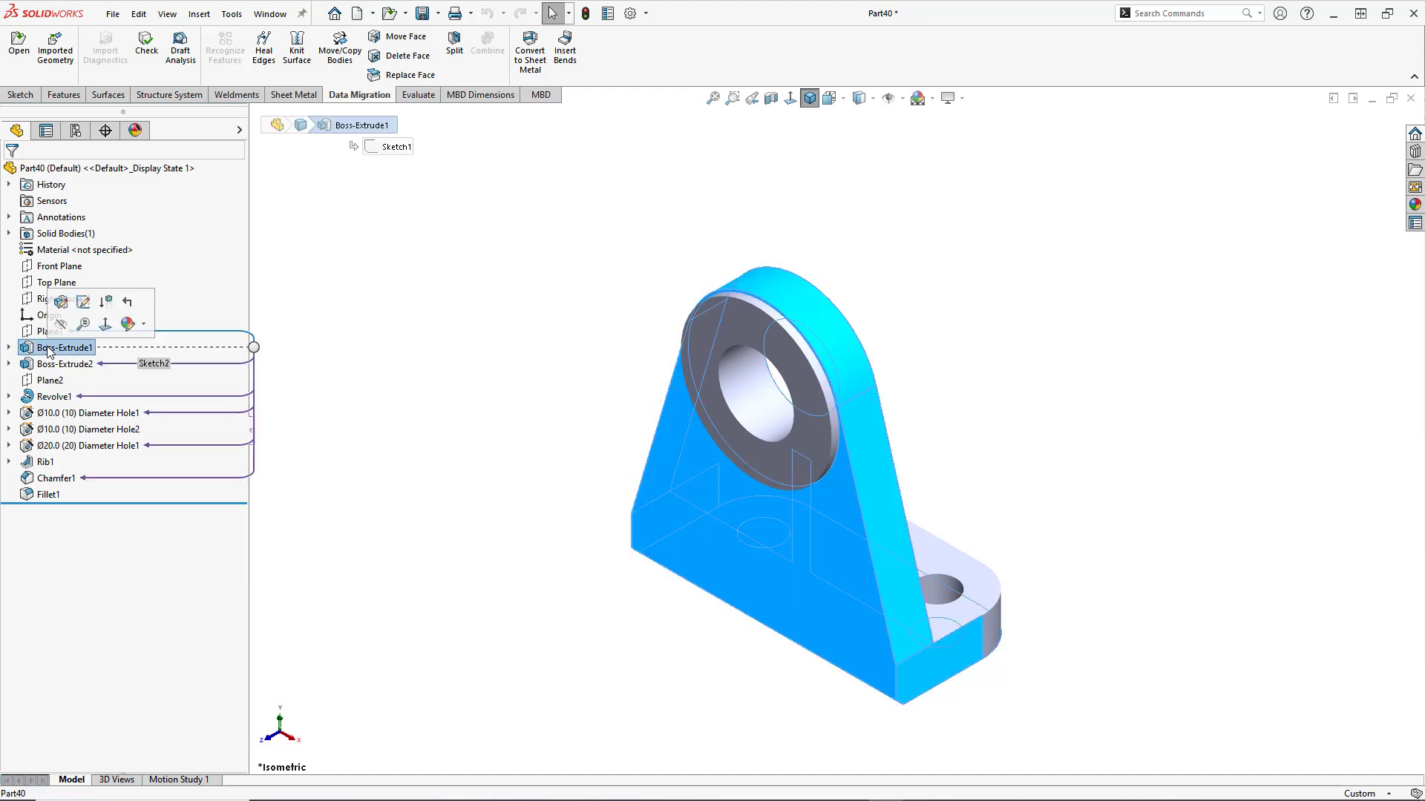
pyautogui.click(62, 303)
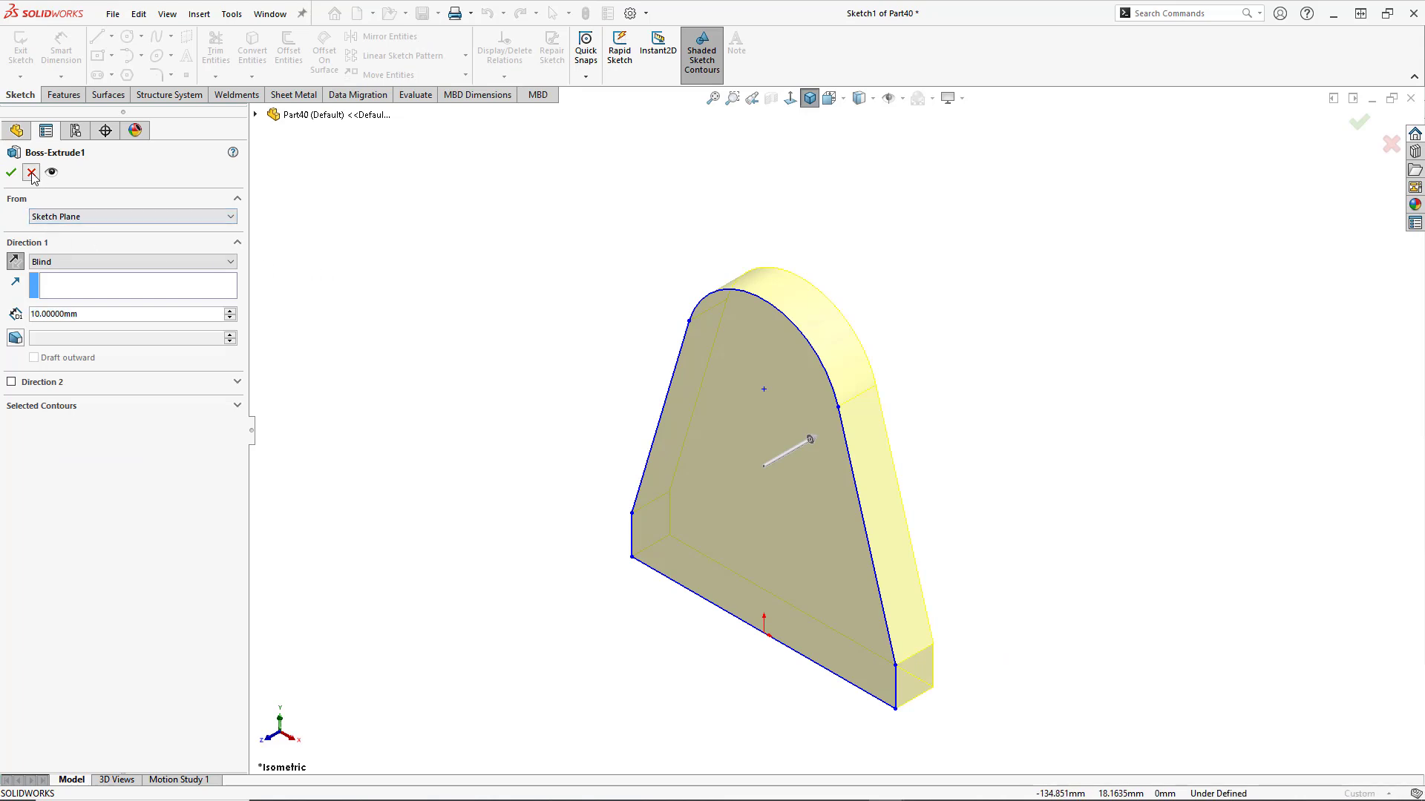
pyautogui.click(31, 172)
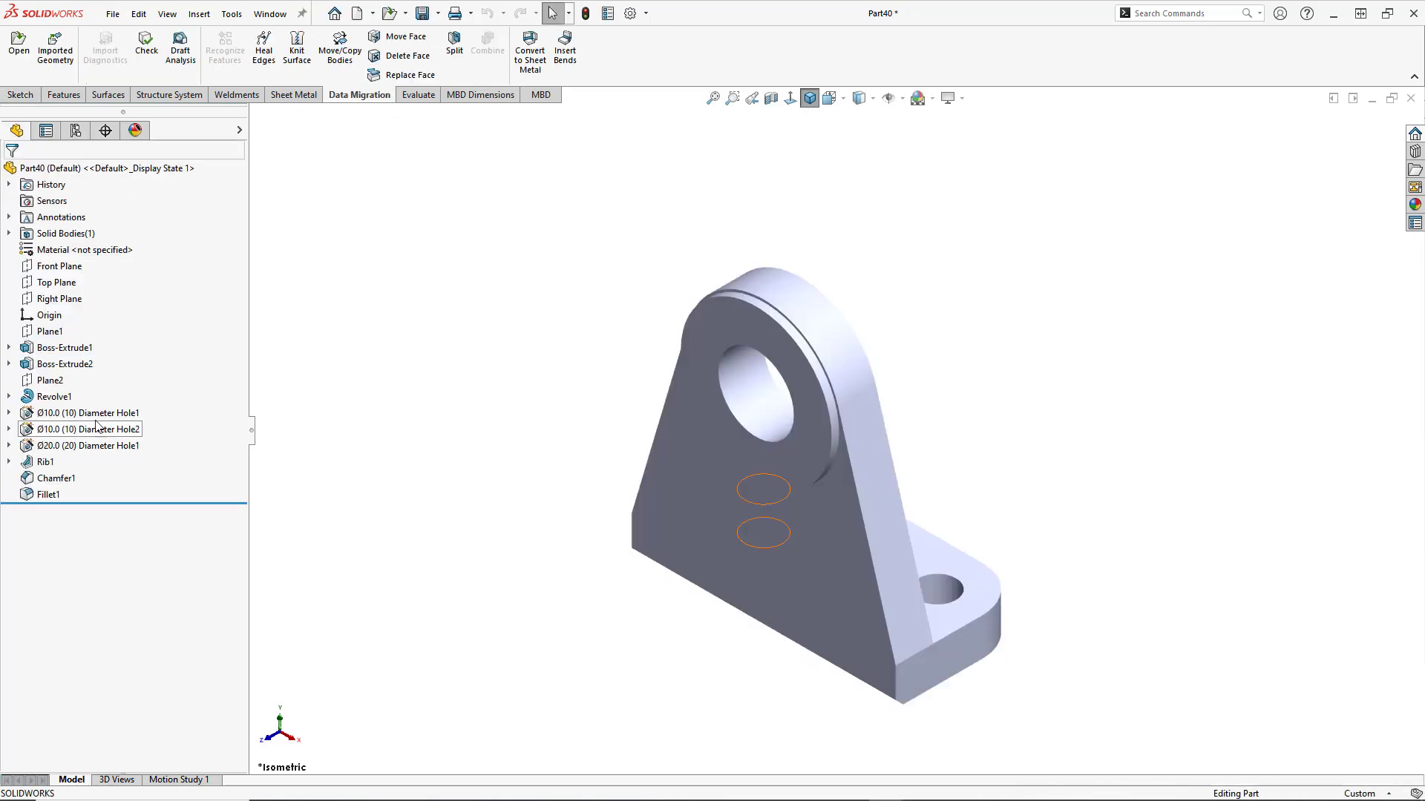
# - Inspect the sketches beneath Boss-Extrude1, Boss-Extrude2 and Revolve1 in the generated feature tree
pyautogui.moveTo(646, 592); pyautogui.dragTo(728, 611, button='middle')
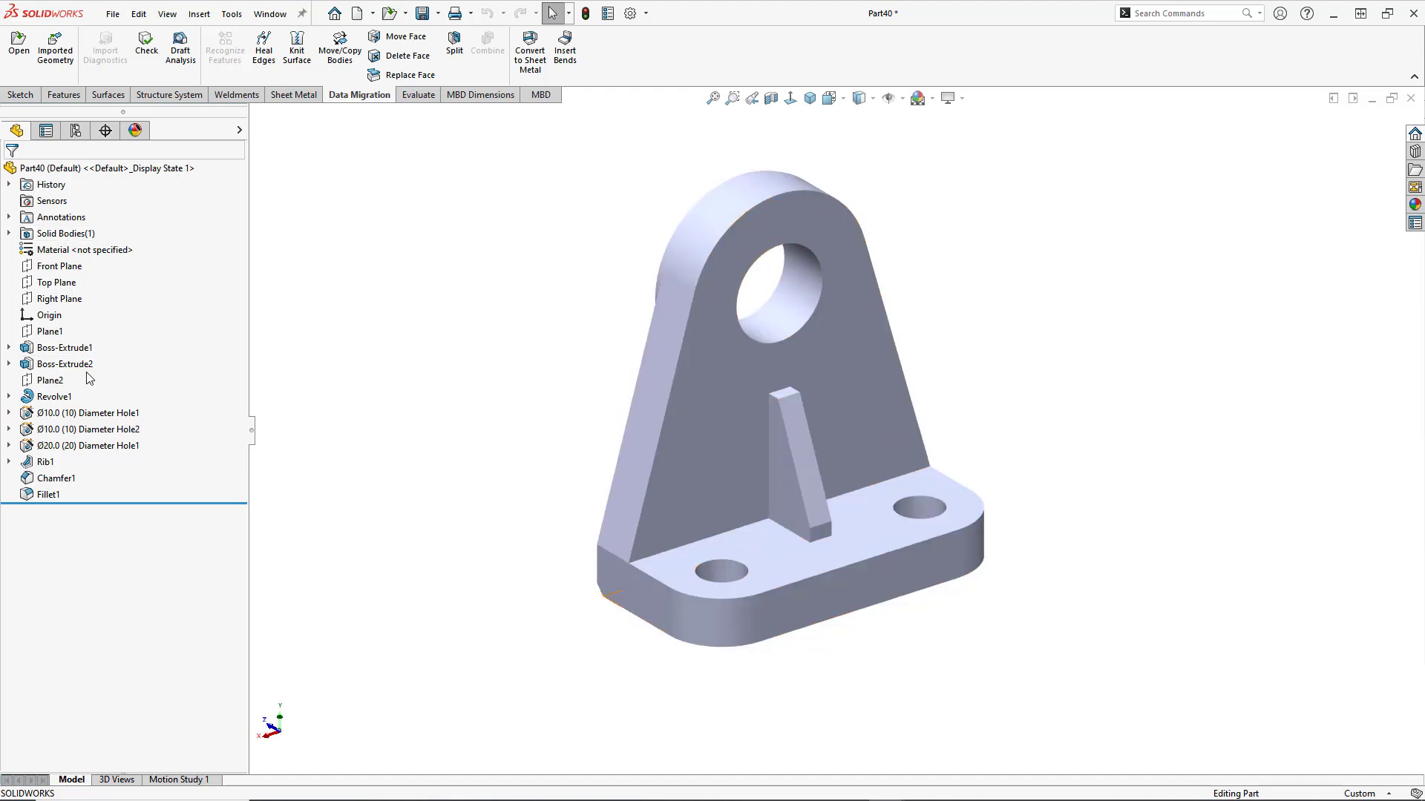
pyautogui.click(9, 348)
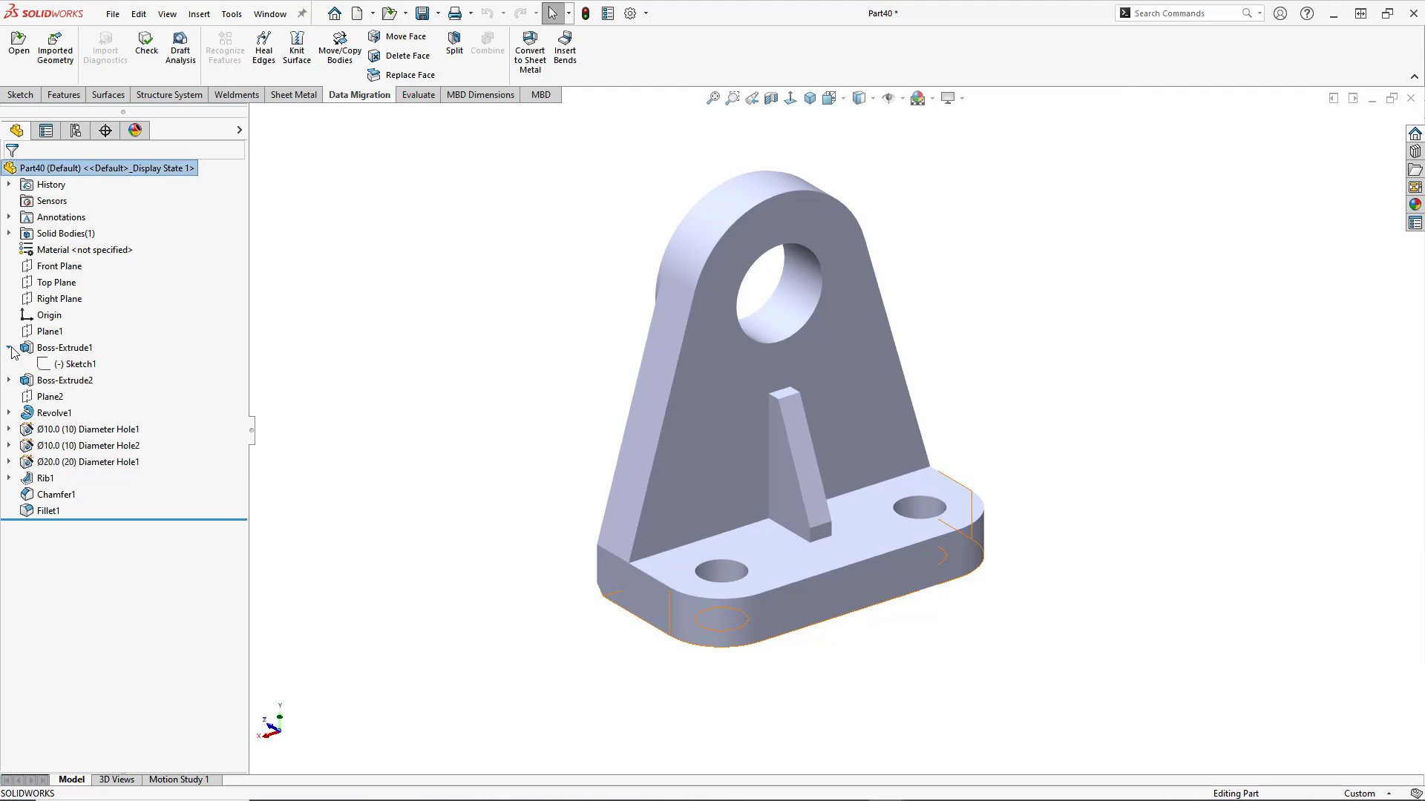
pyautogui.click(70, 365)
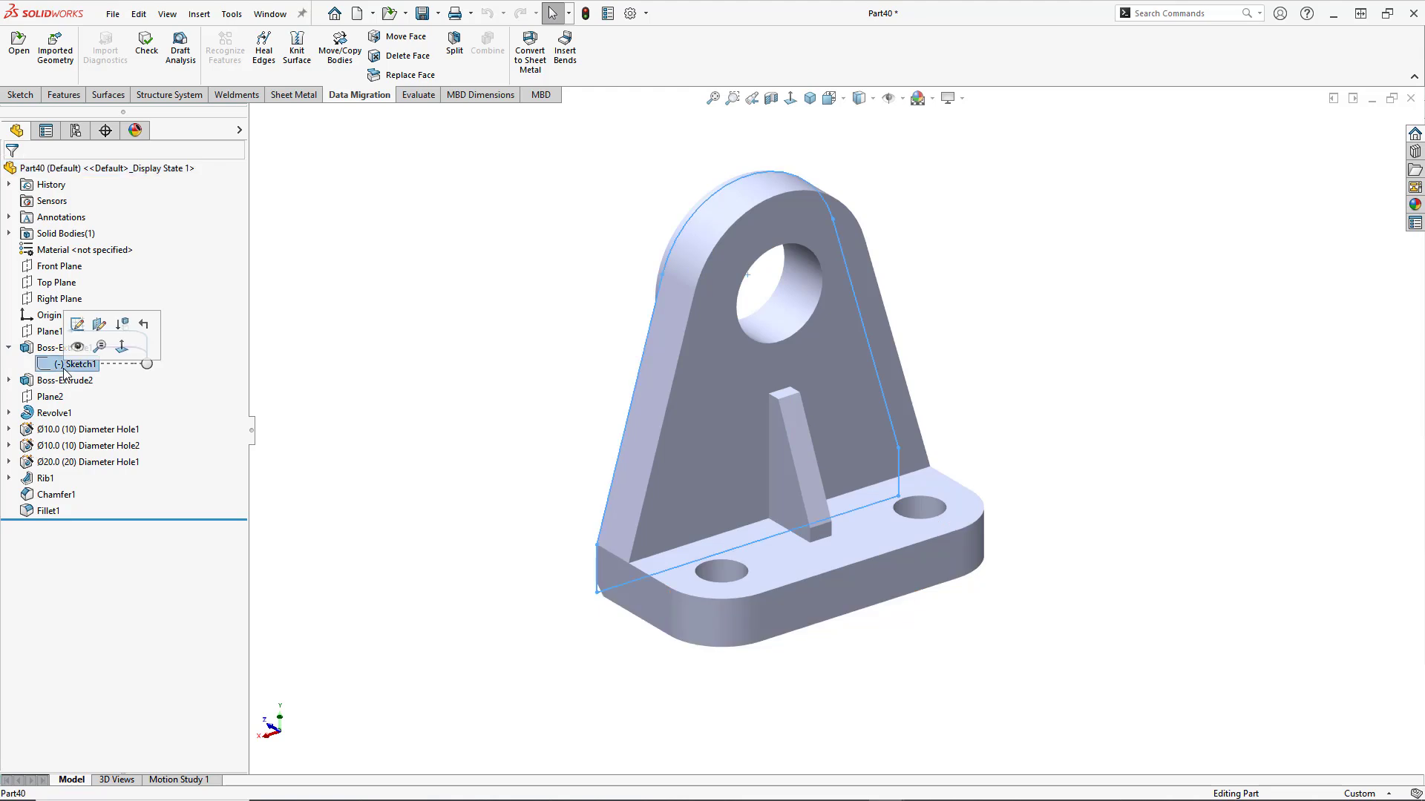
pyautogui.click(9, 348)
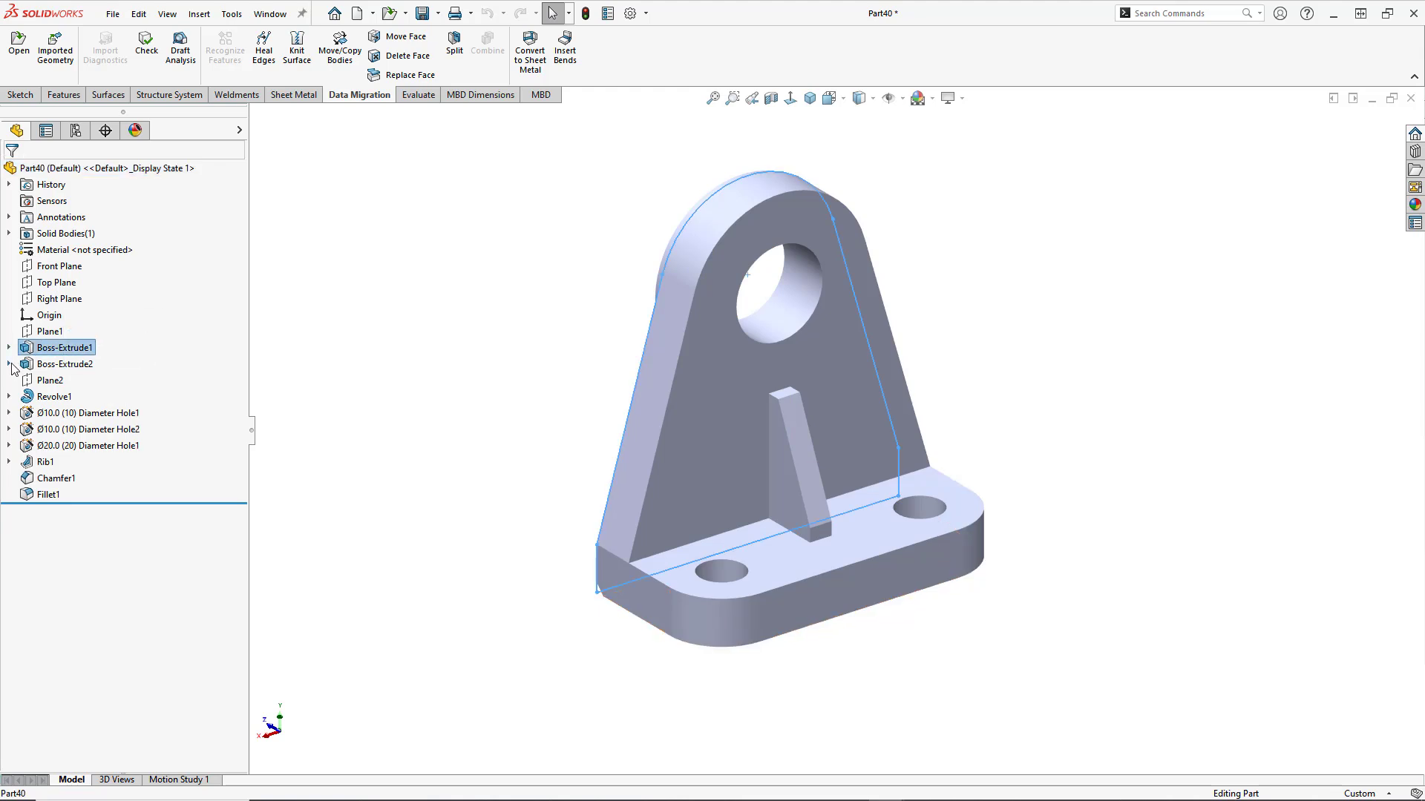
pyautogui.click(9, 364)
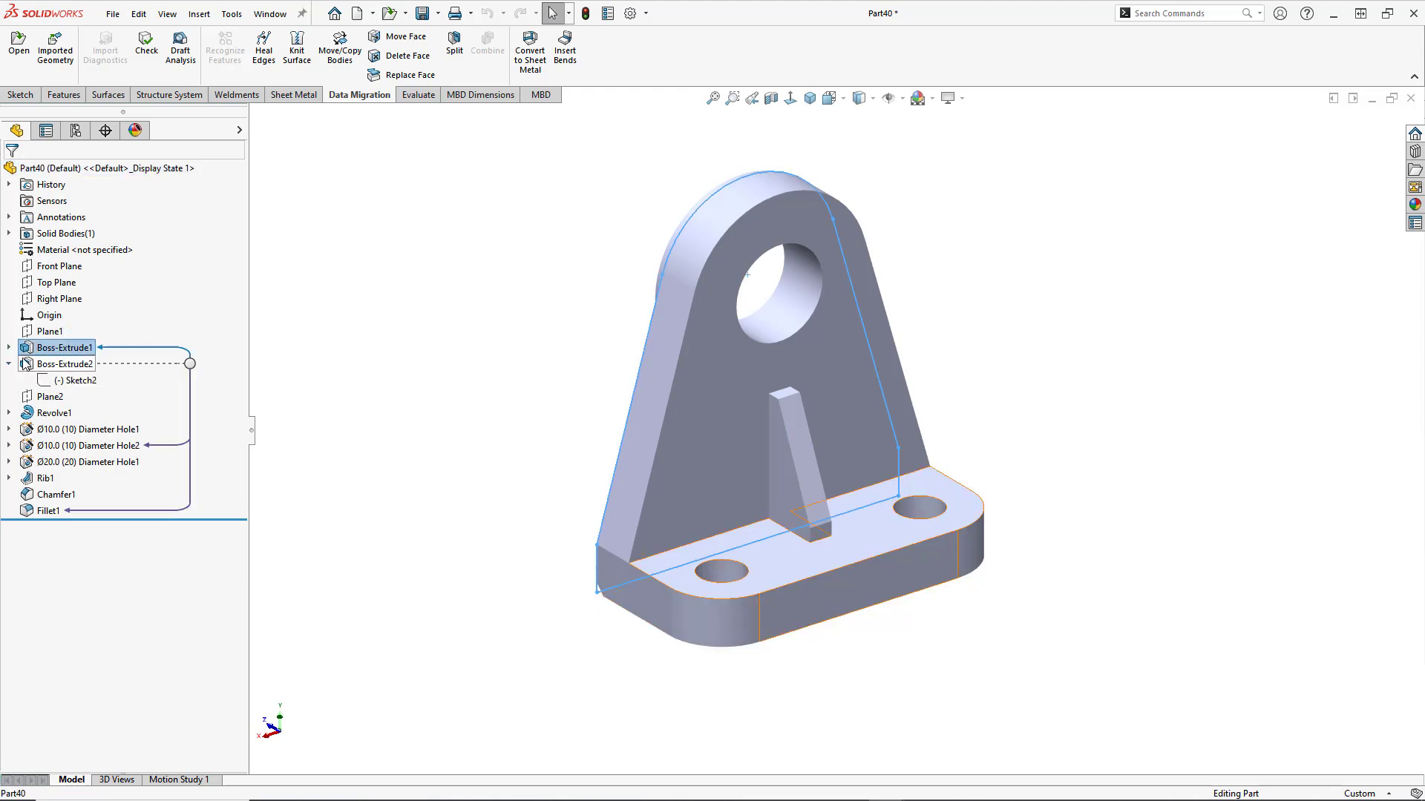
pyautogui.click(9, 365)
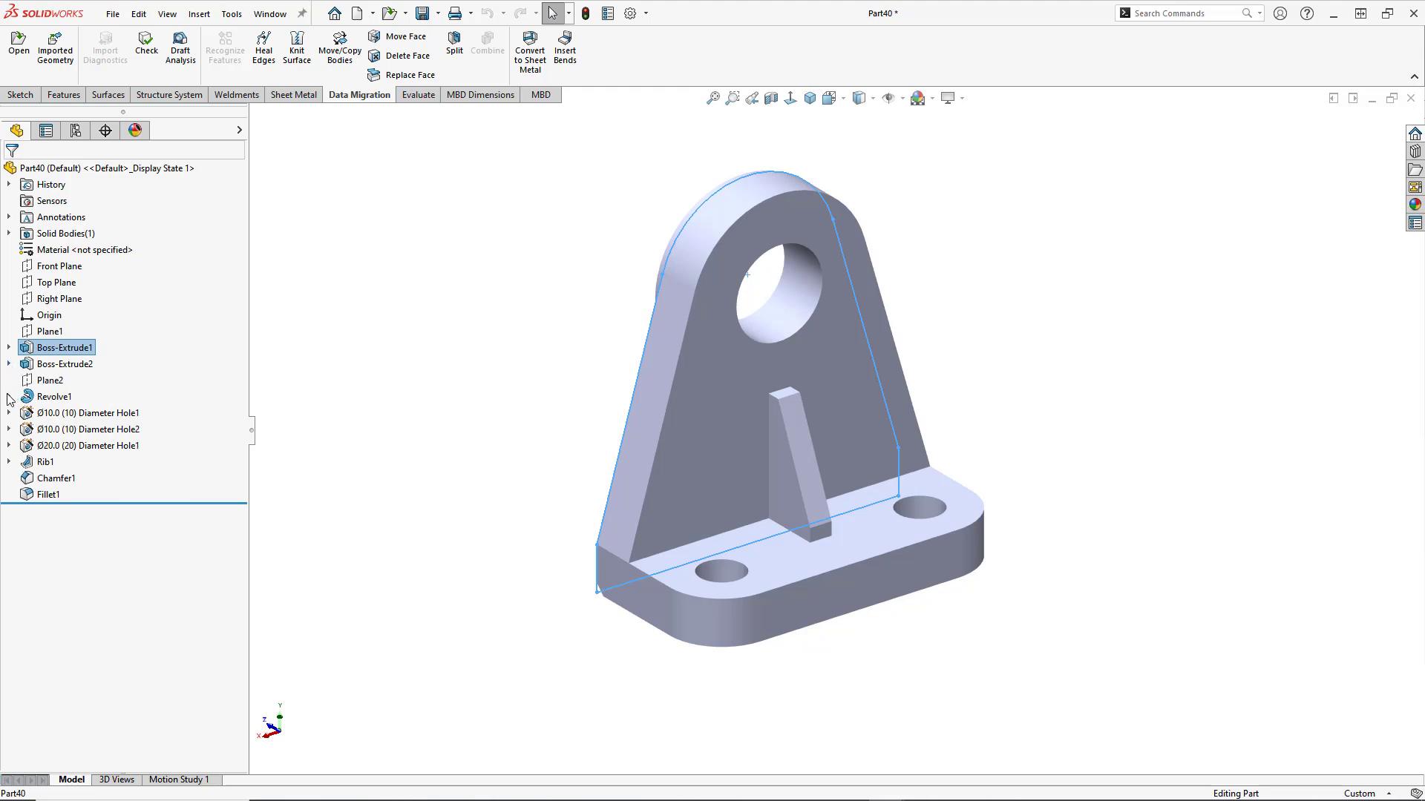
pyautogui.click(9, 397)
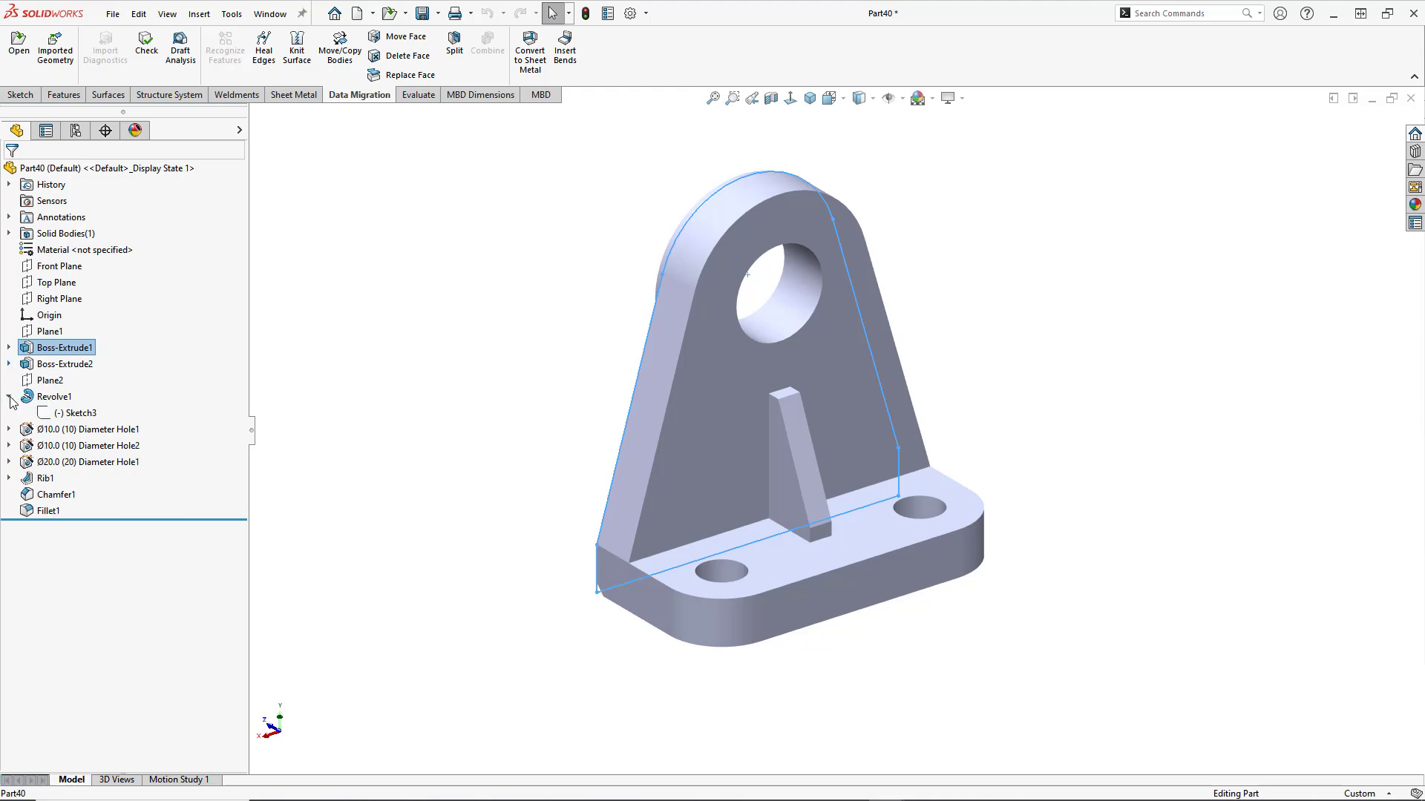
pyautogui.click(9, 397)
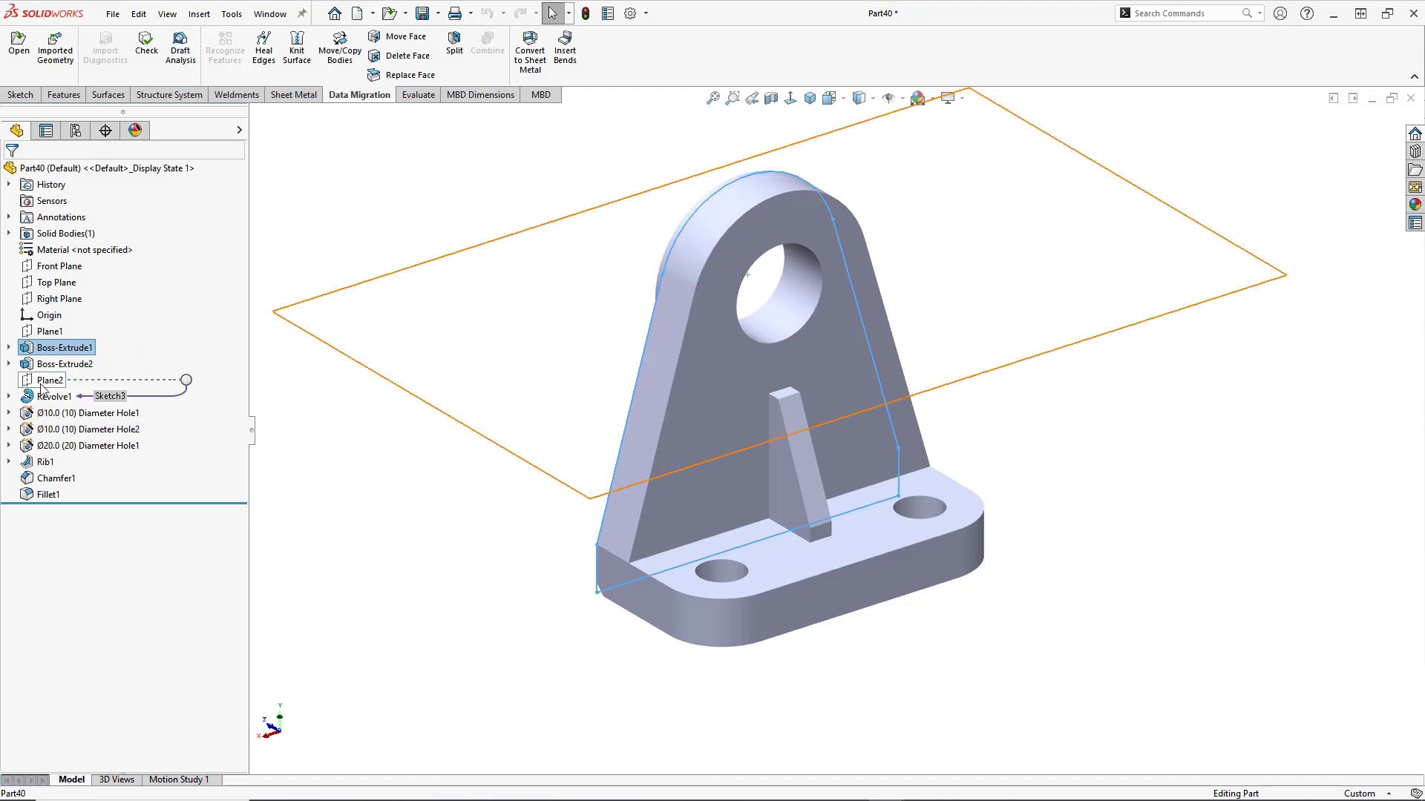
# - Highlight Plane1 and Plane2 on the bracket, and look up the available reference geometry commands
pyautogui.click(42, 332)
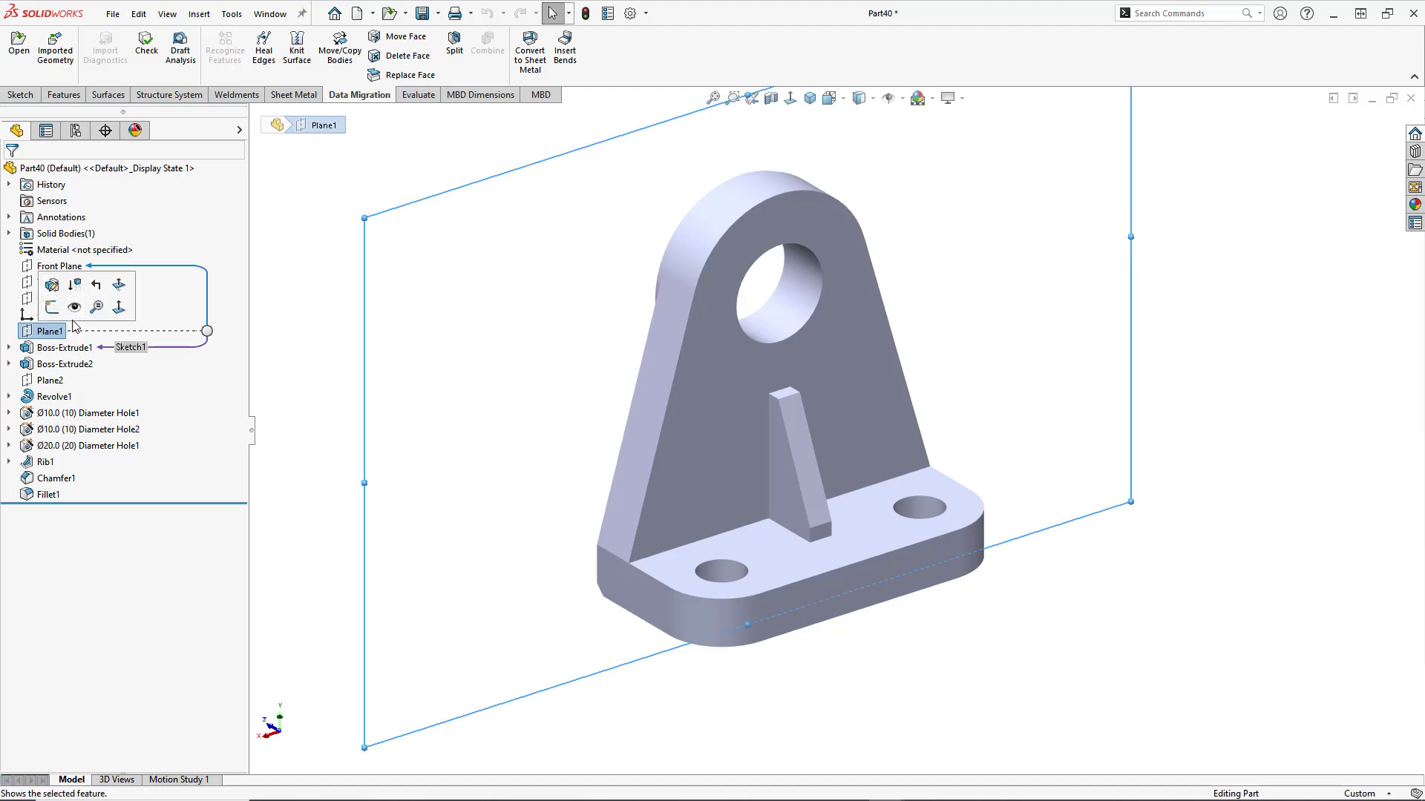
pyautogui.click(49, 382)
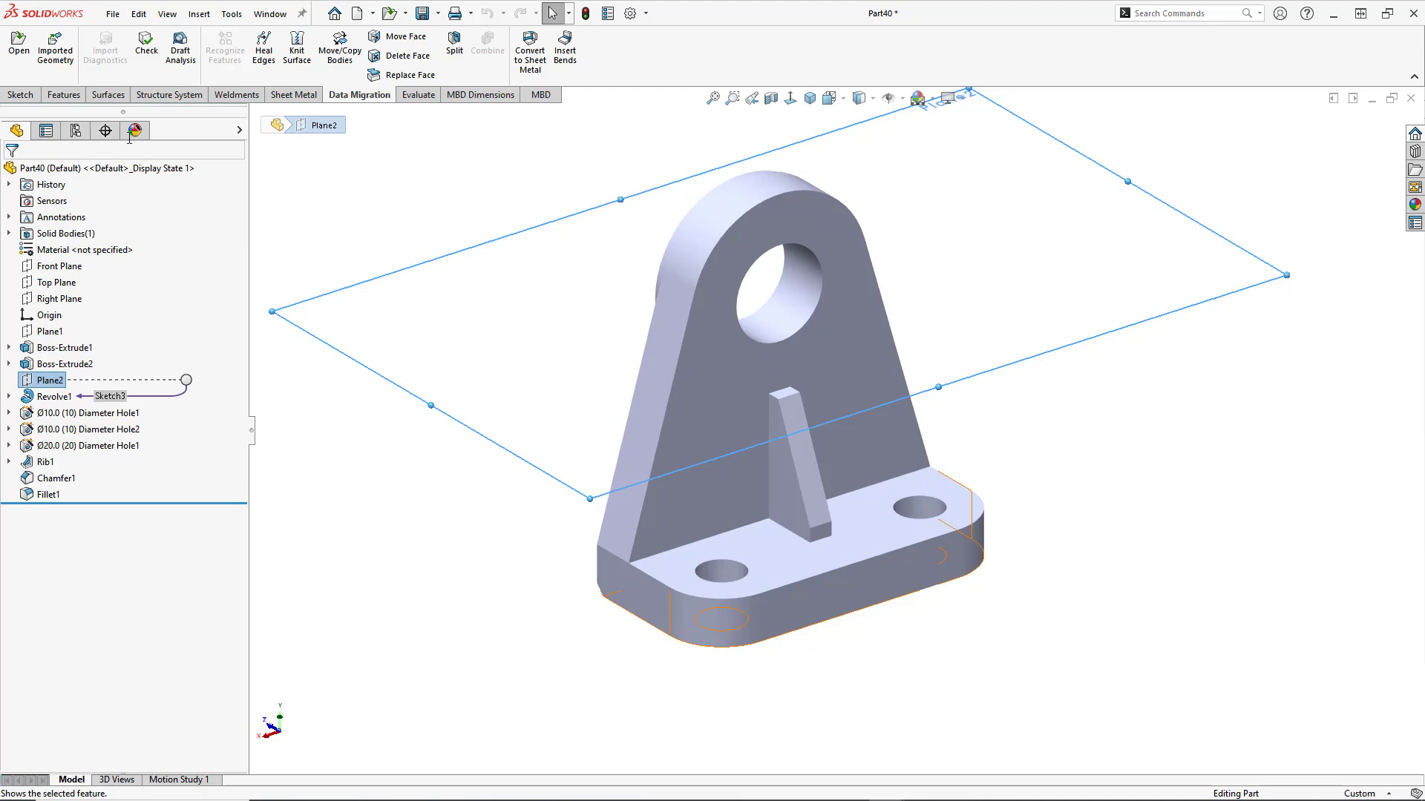
pyautogui.click(201, 14)
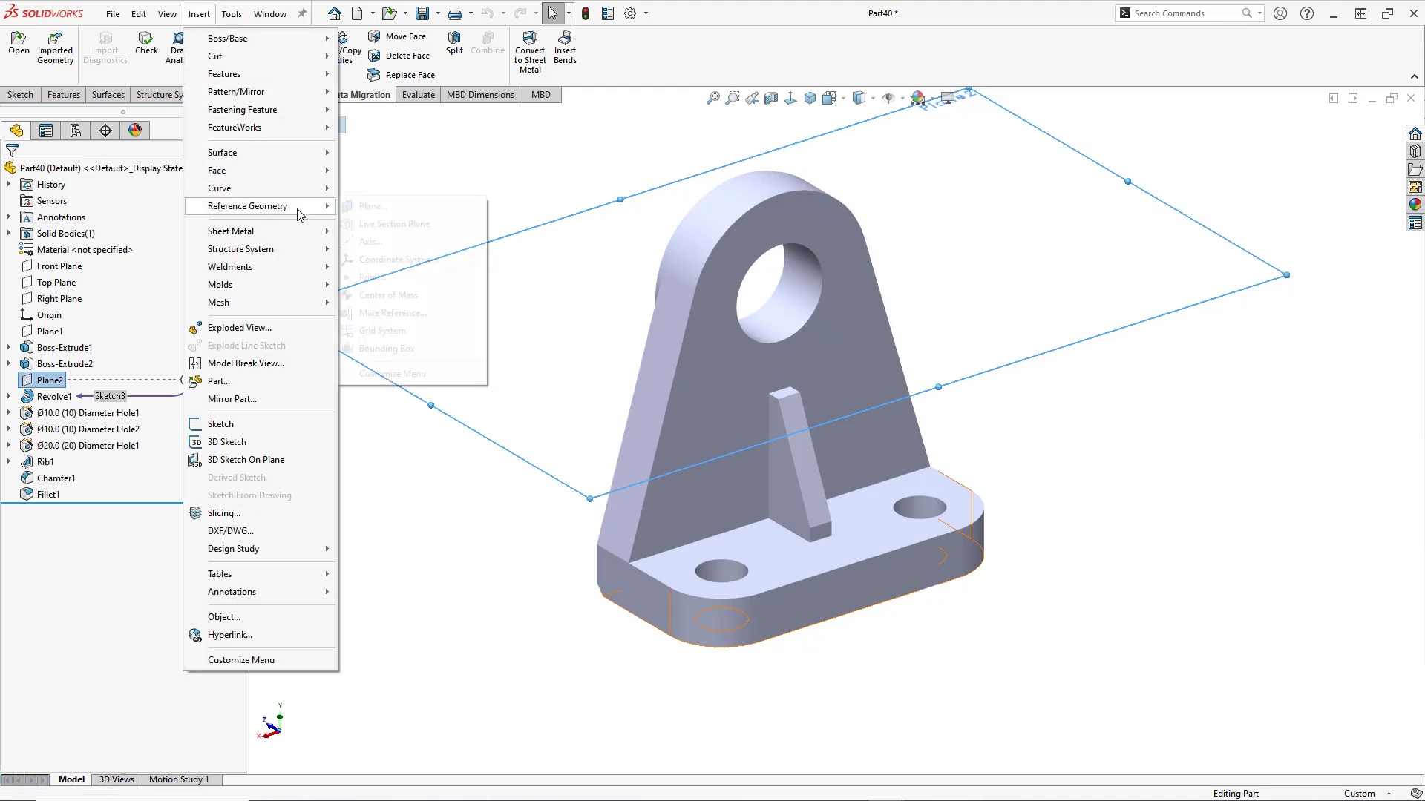
pyautogui.moveTo(297, 210)
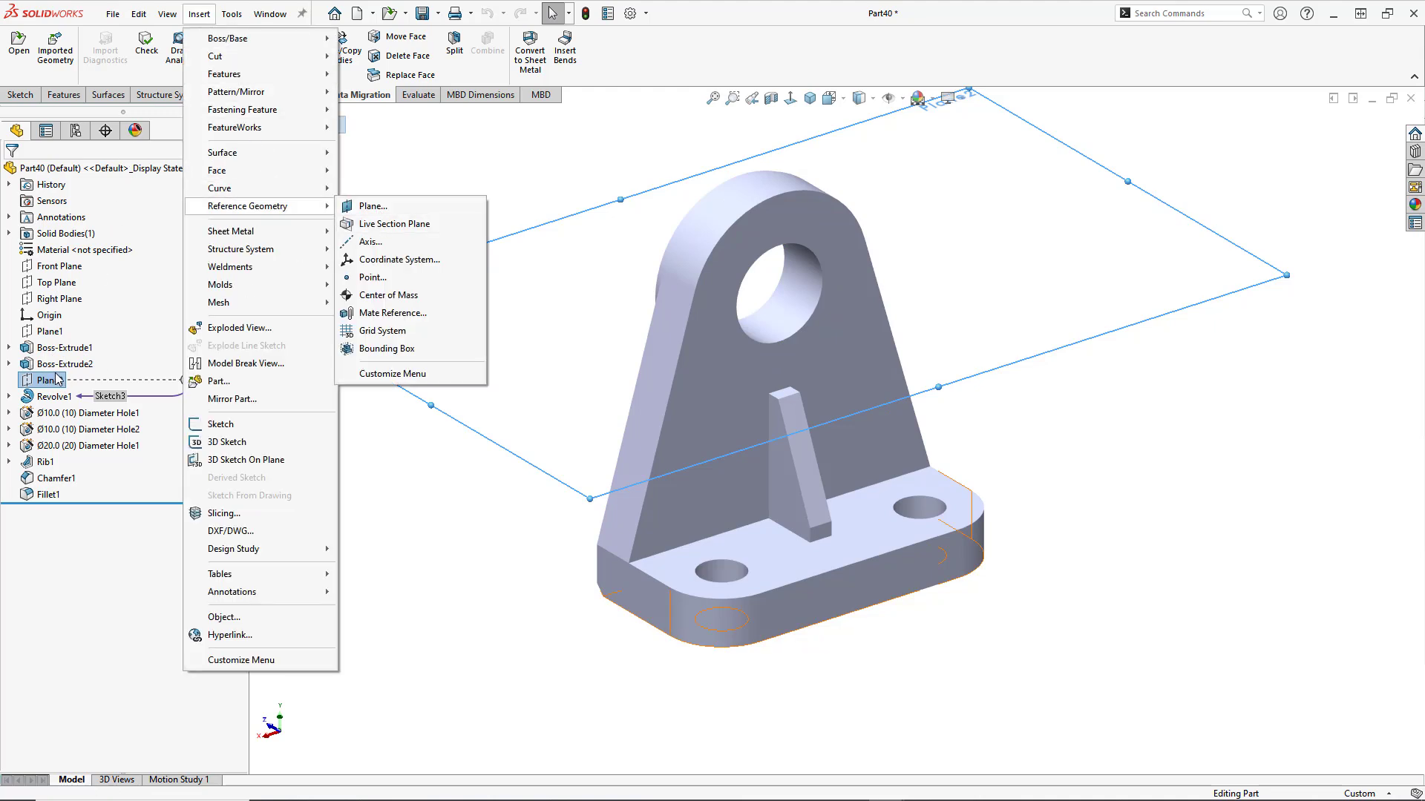
# - Inspect Sketch3 of the revolved boss and its sketch plane editing option, leaving the sketch unchanged
pyautogui.click(9, 397)
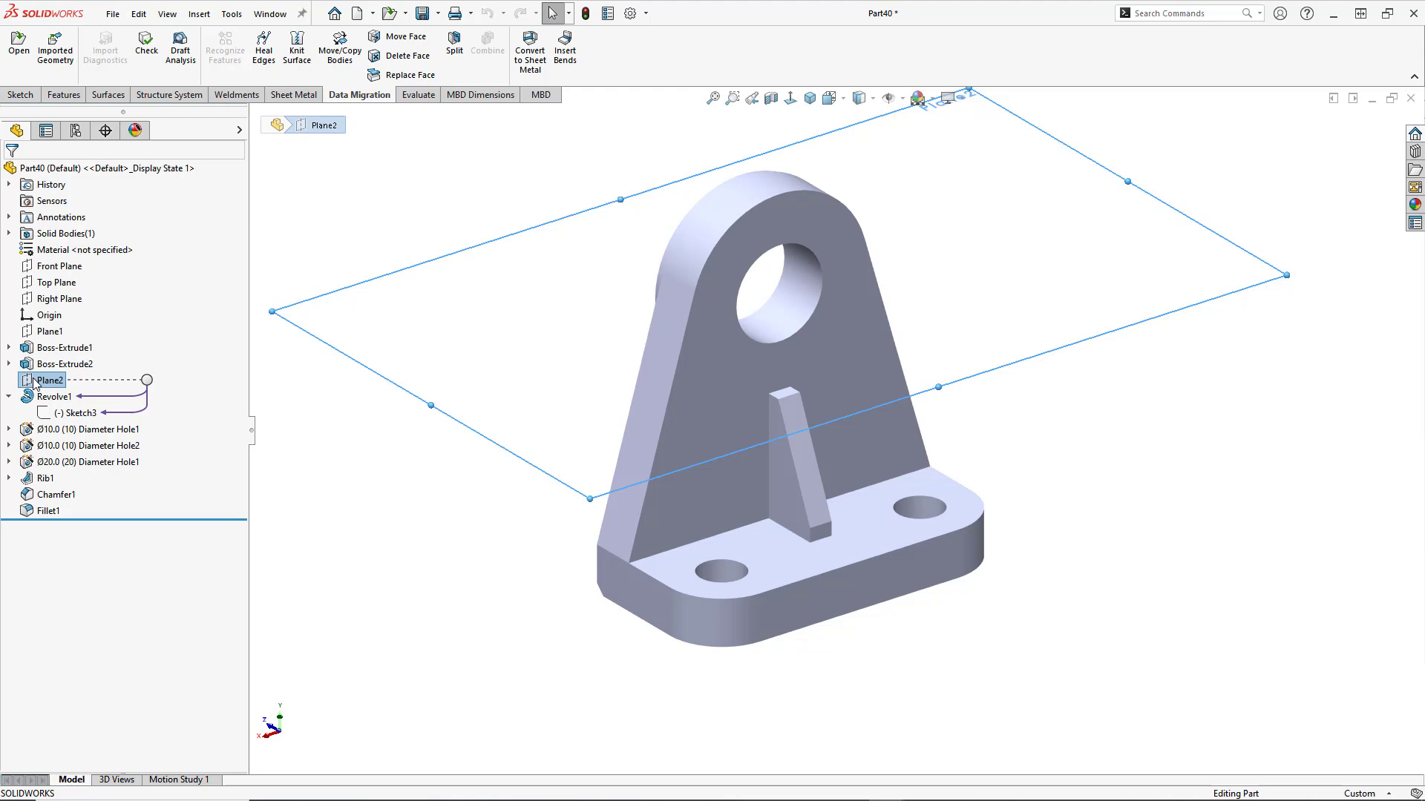
pyautogui.rightClick(59, 417)
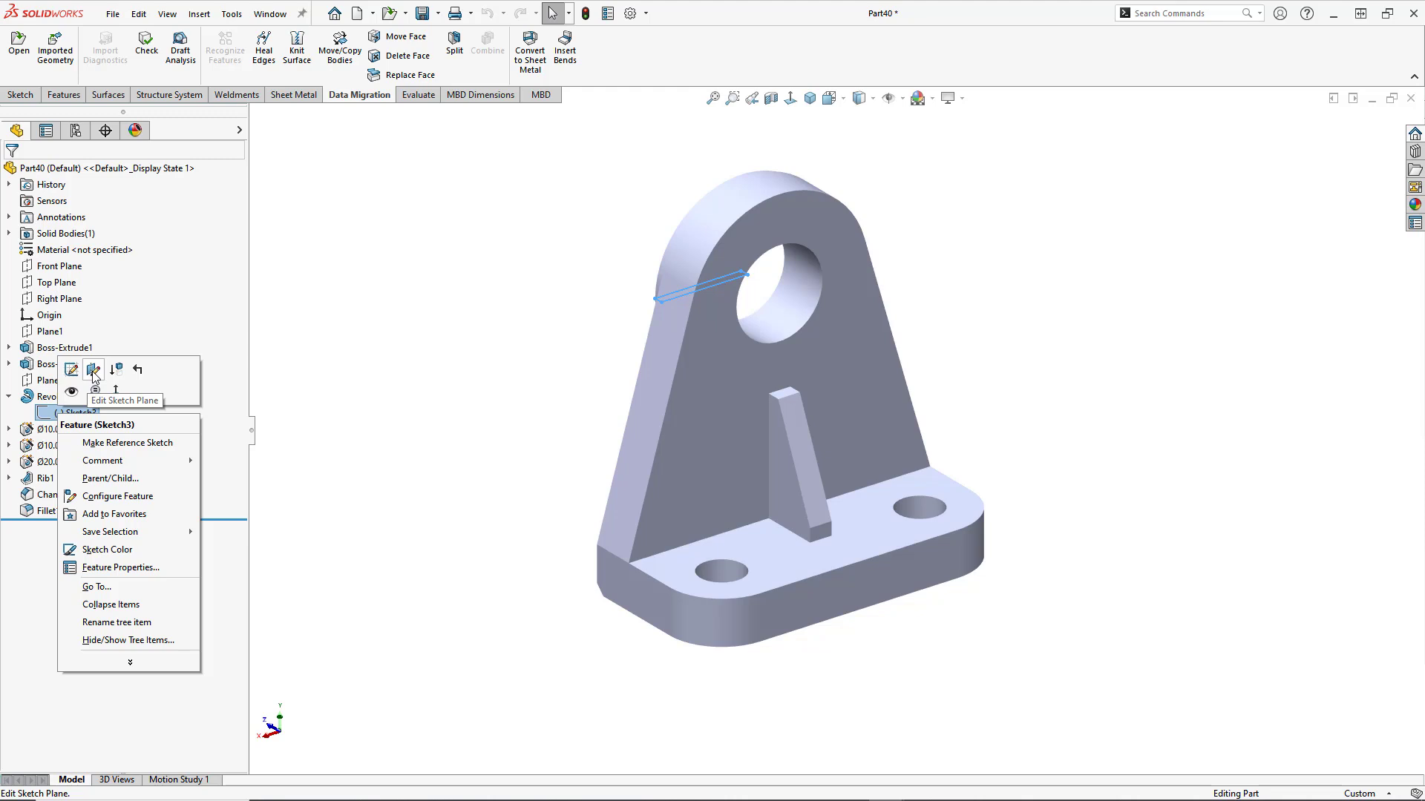
pyautogui.click(315, 316)
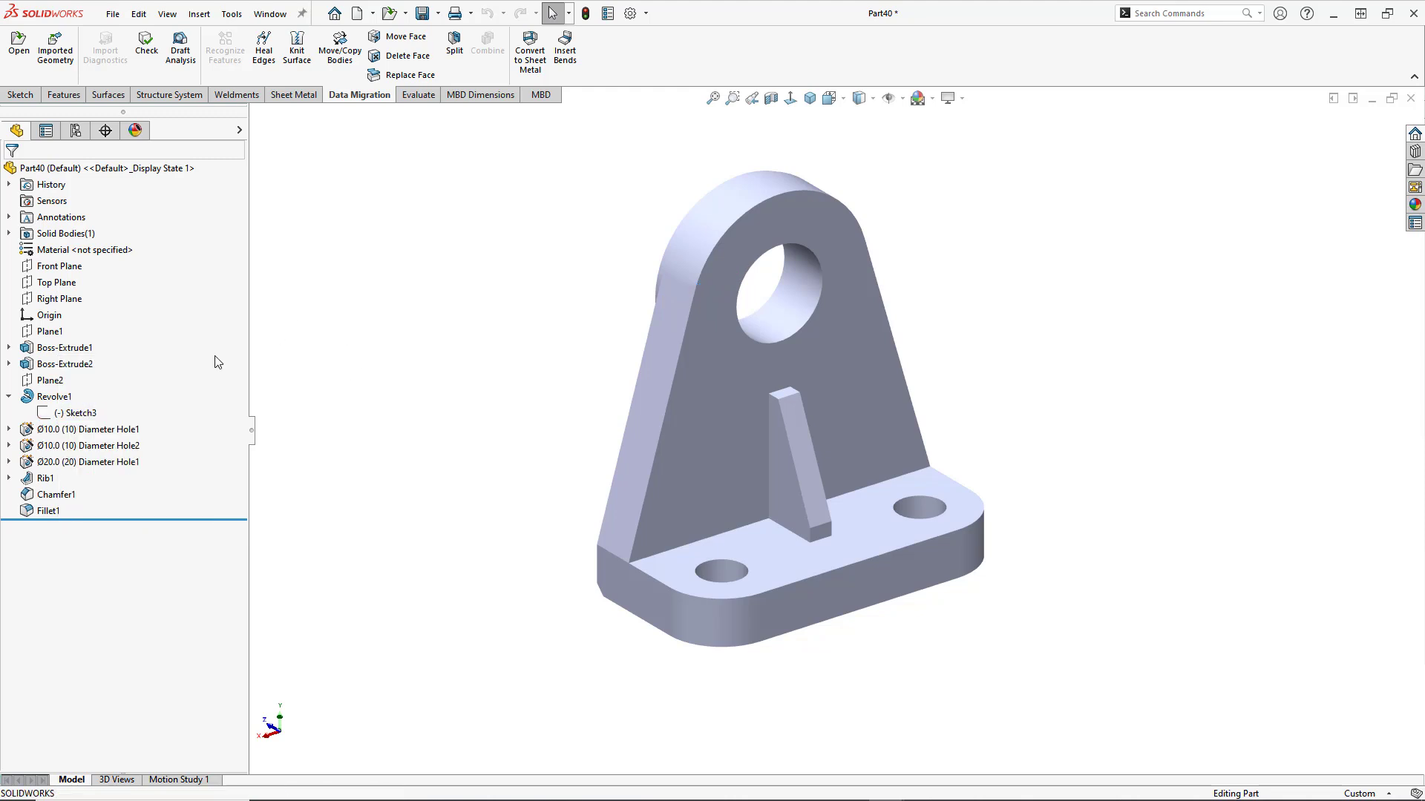
pyautogui.click(10, 399)
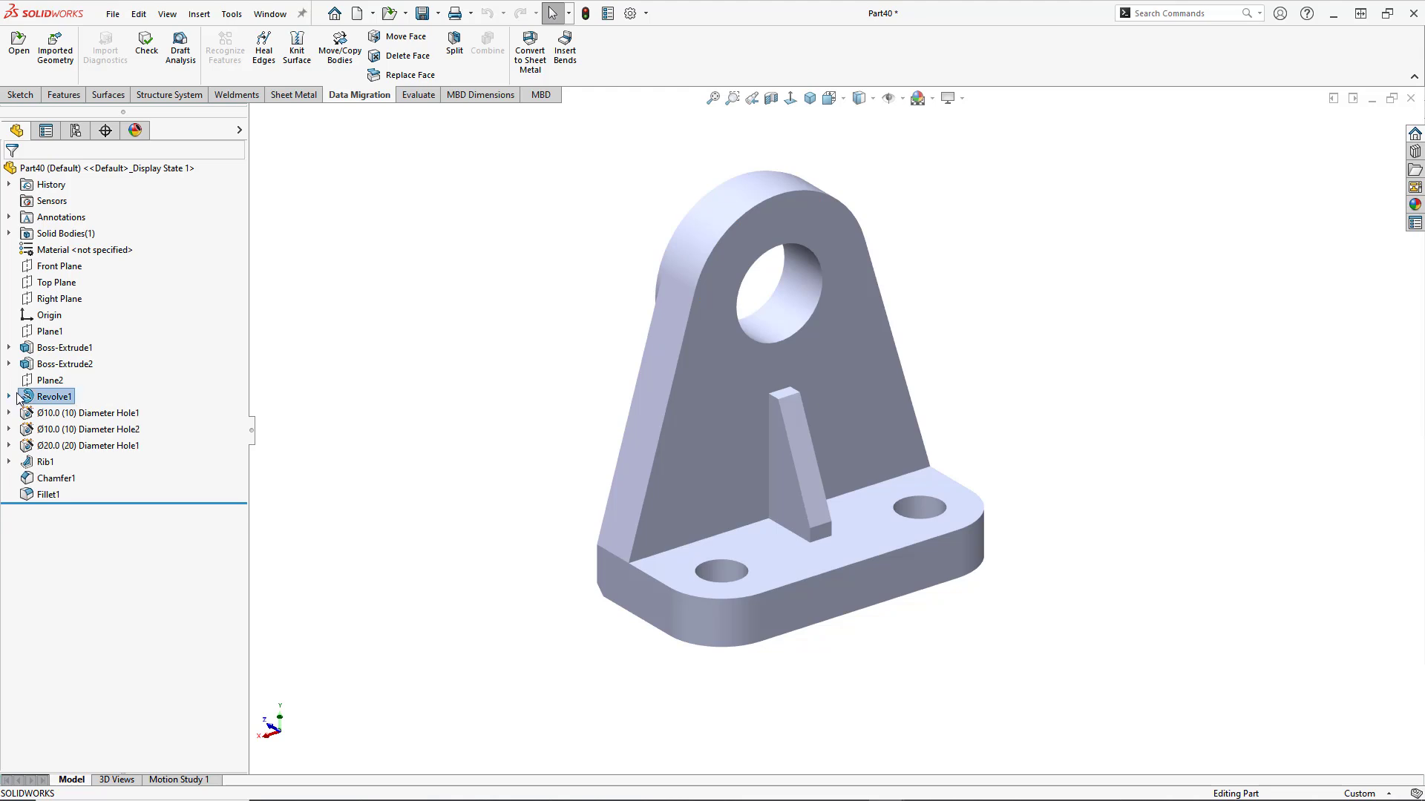
# - Try to set the Boss-Extrude1 thickness to 12 mm, rebuilding past the Rib1 error, and cancel the change
pyautogui.moveTo(512, 472); pyautogui.dragTo(640, 442, button='middle')
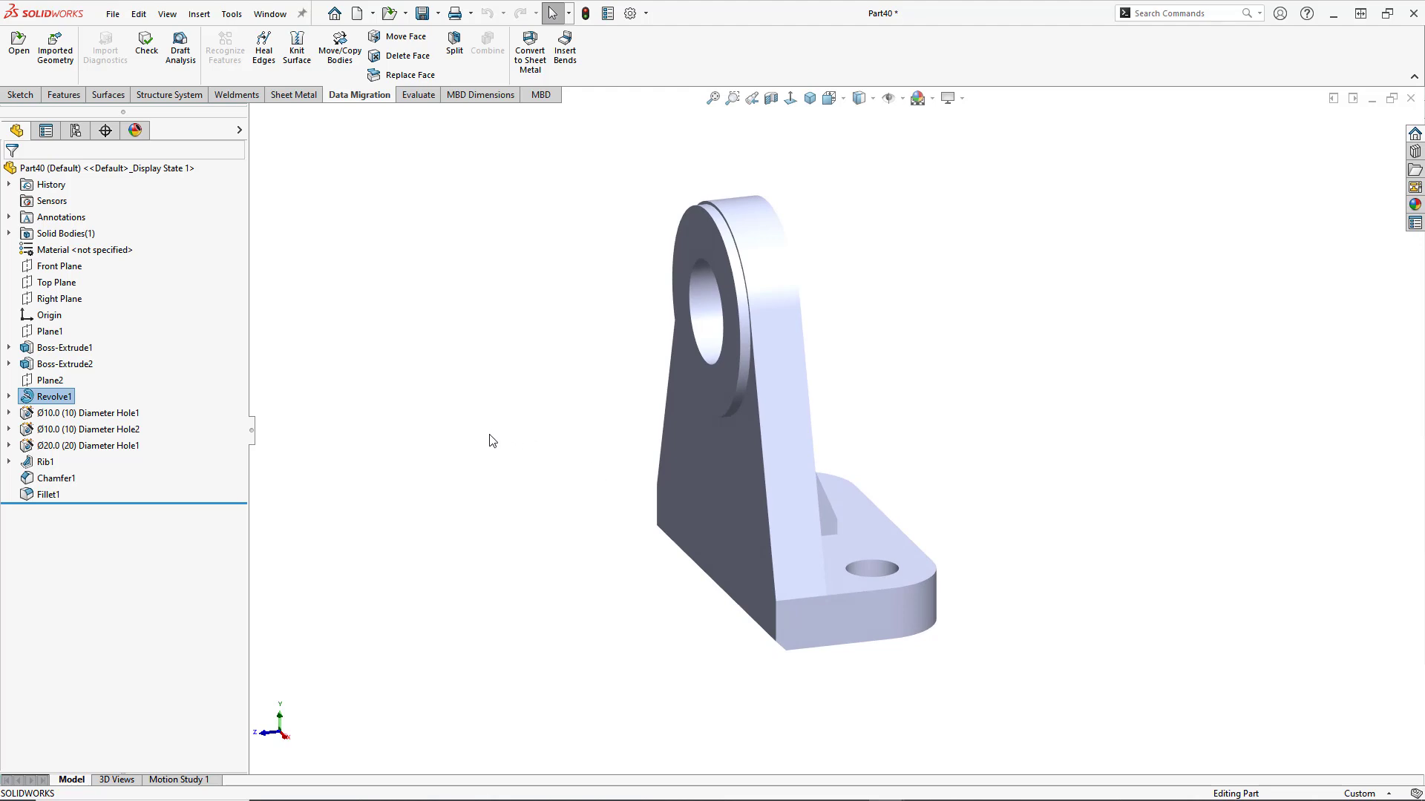
pyautogui.click(782, 447)
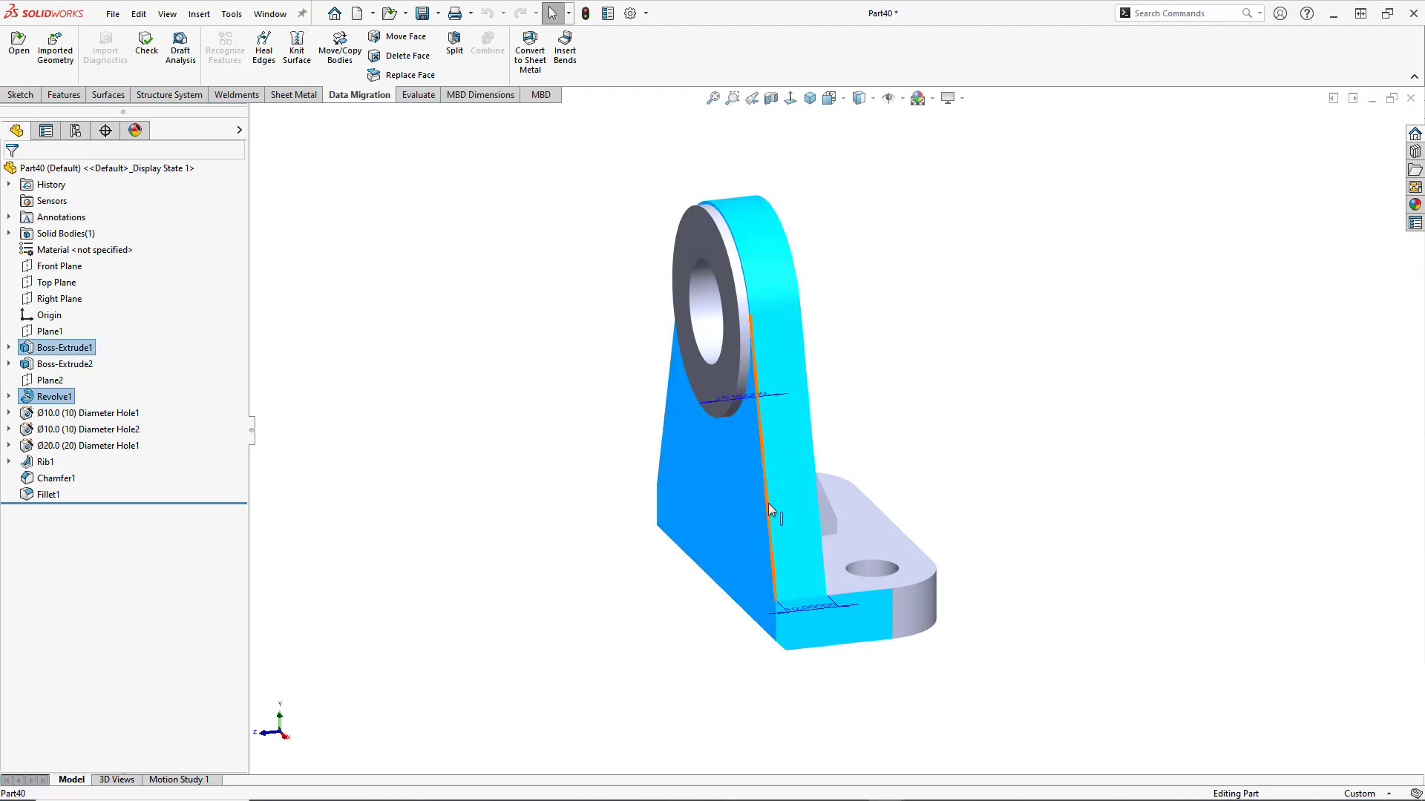
pyautogui.moveTo(774, 505); pyautogui.dragTo(712, 557, button='middle')
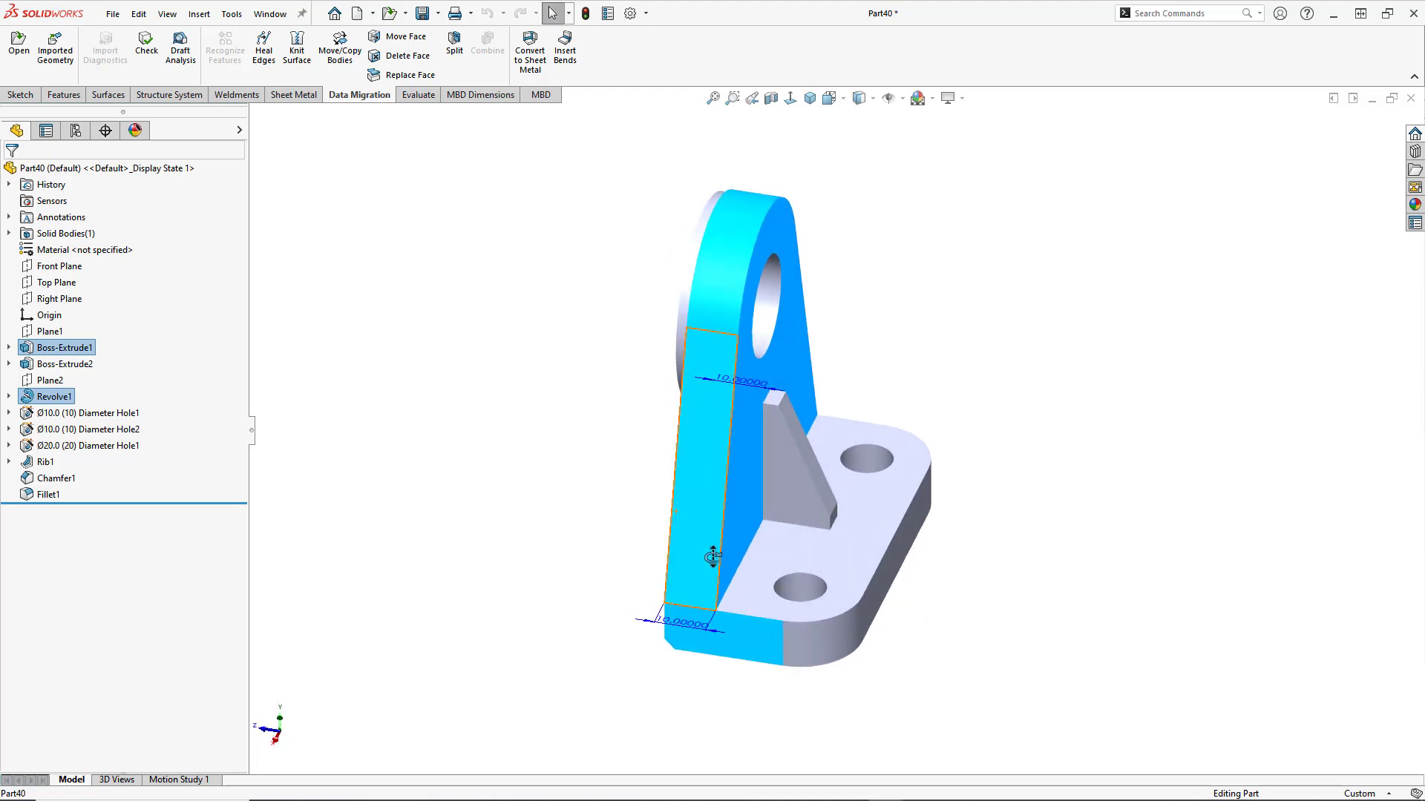
pyautogui.click(684, 620)
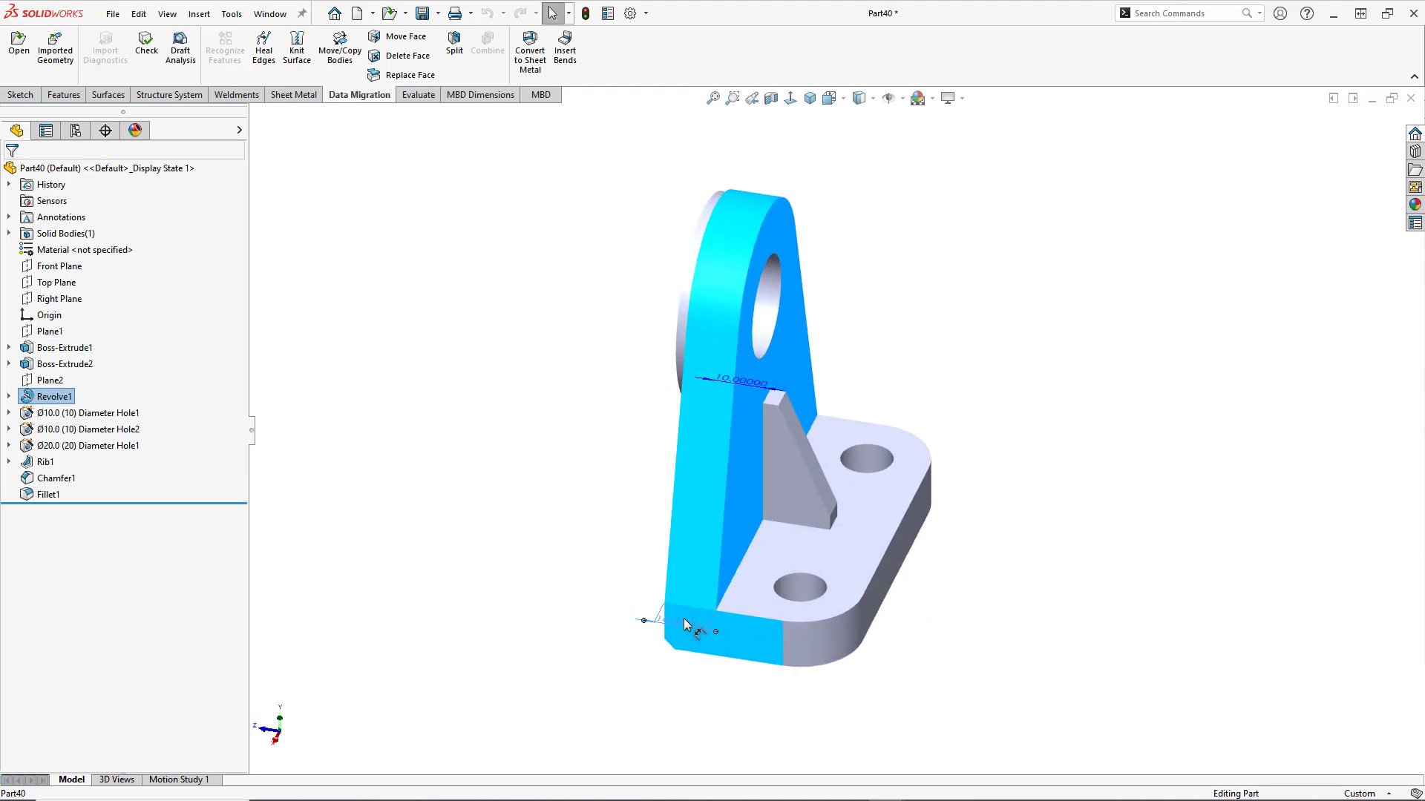
pyautogui.doubleClick(684, 626)
pyautogui.write('12')
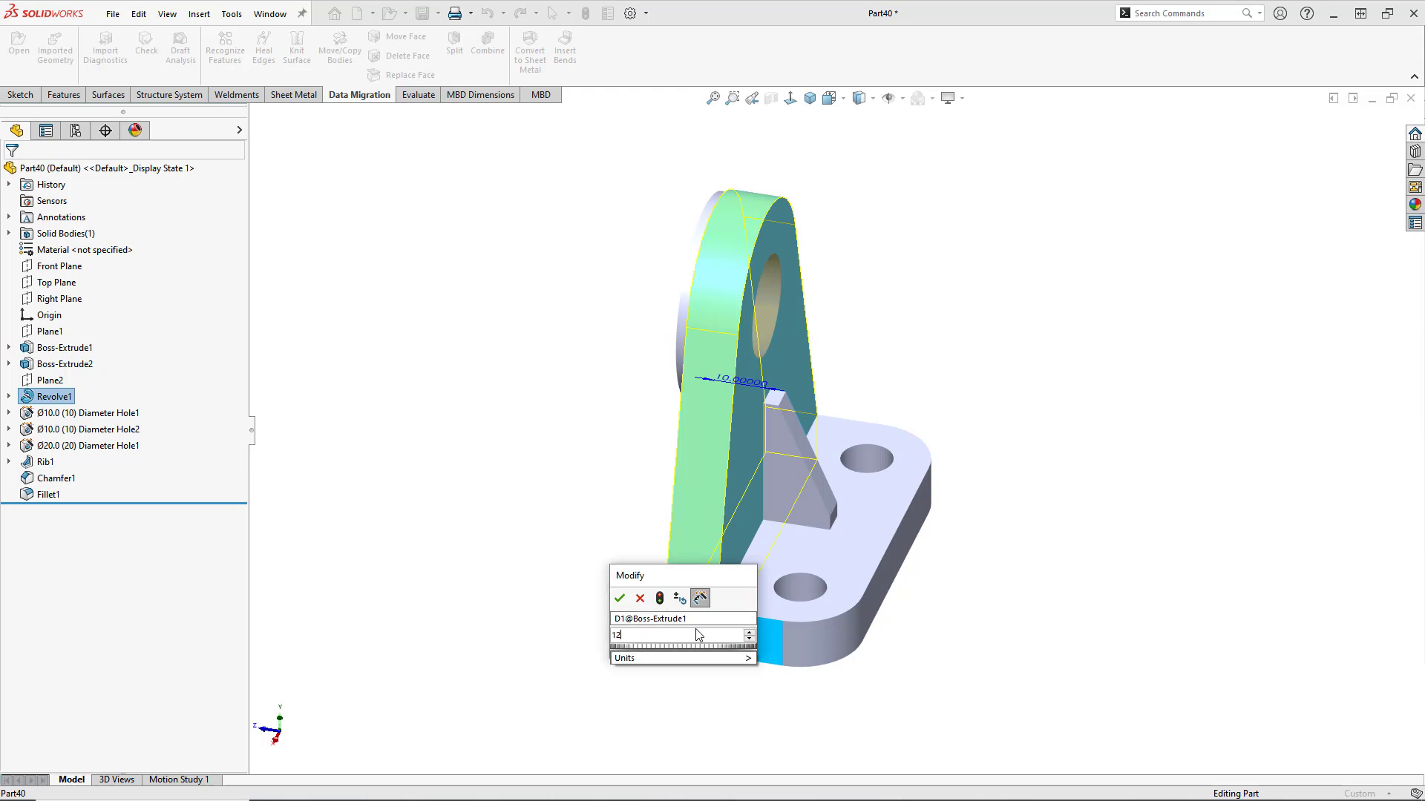
pyautogui.click(660, 600)
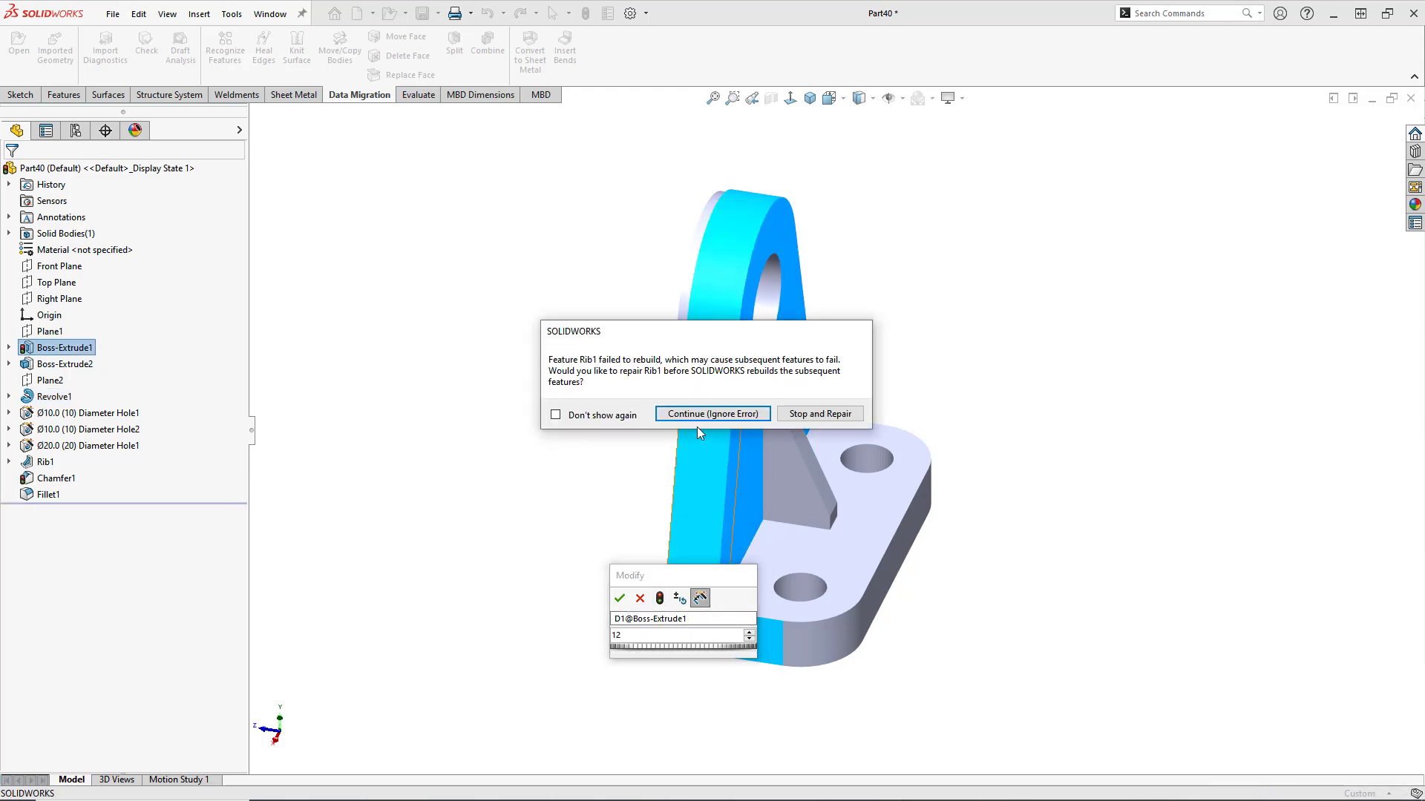
pyautogui.click(692, 416)
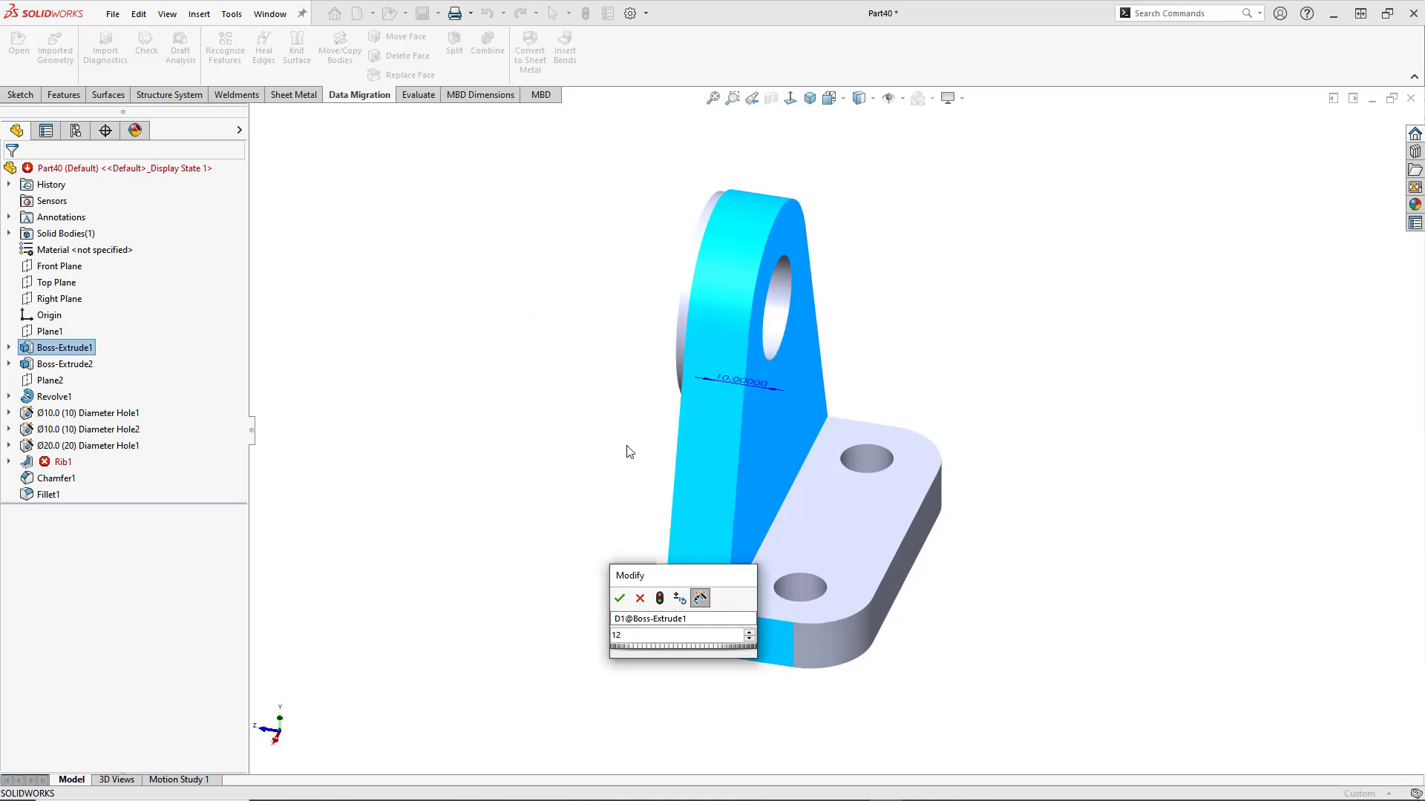
pyautogui.click(640, 599)
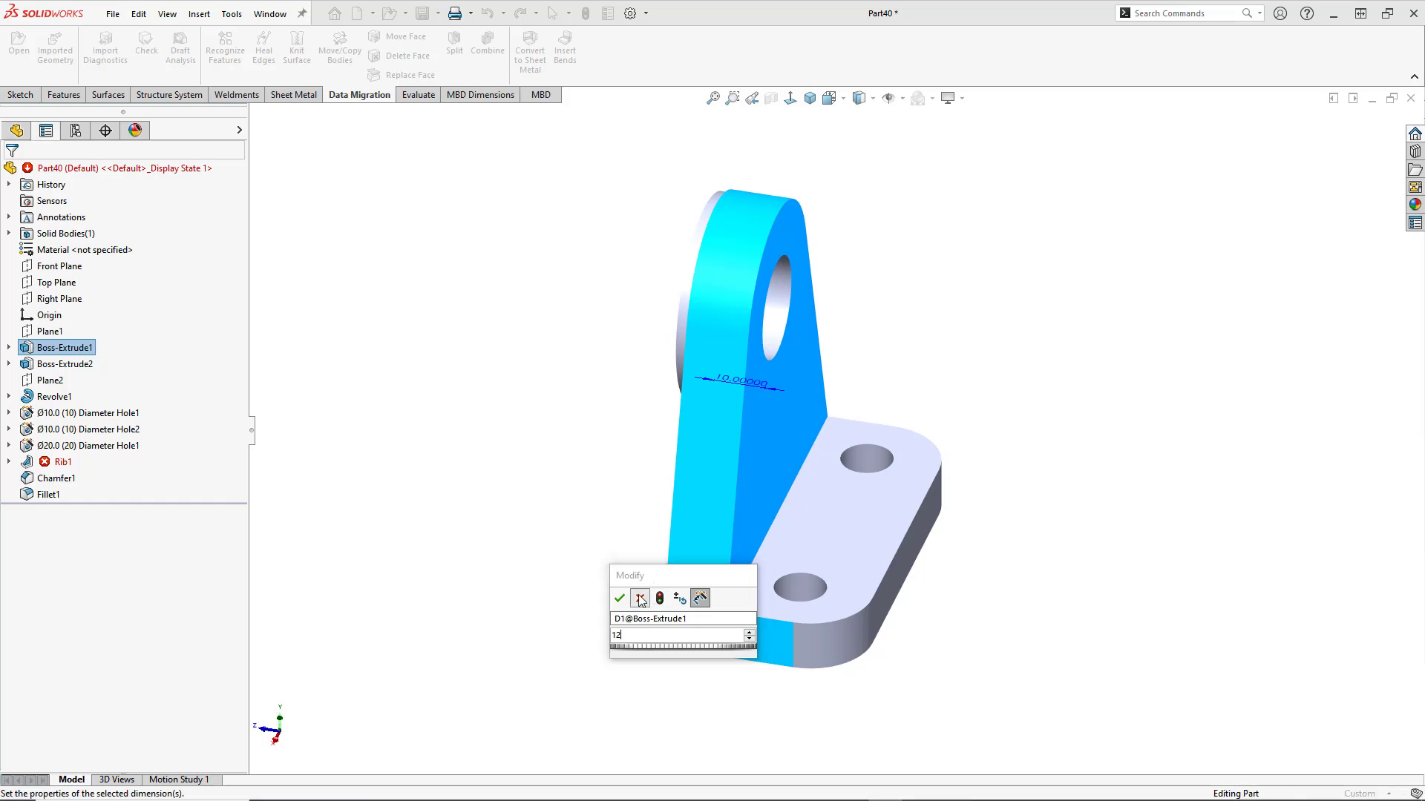
pyautogui.click(583, 453)
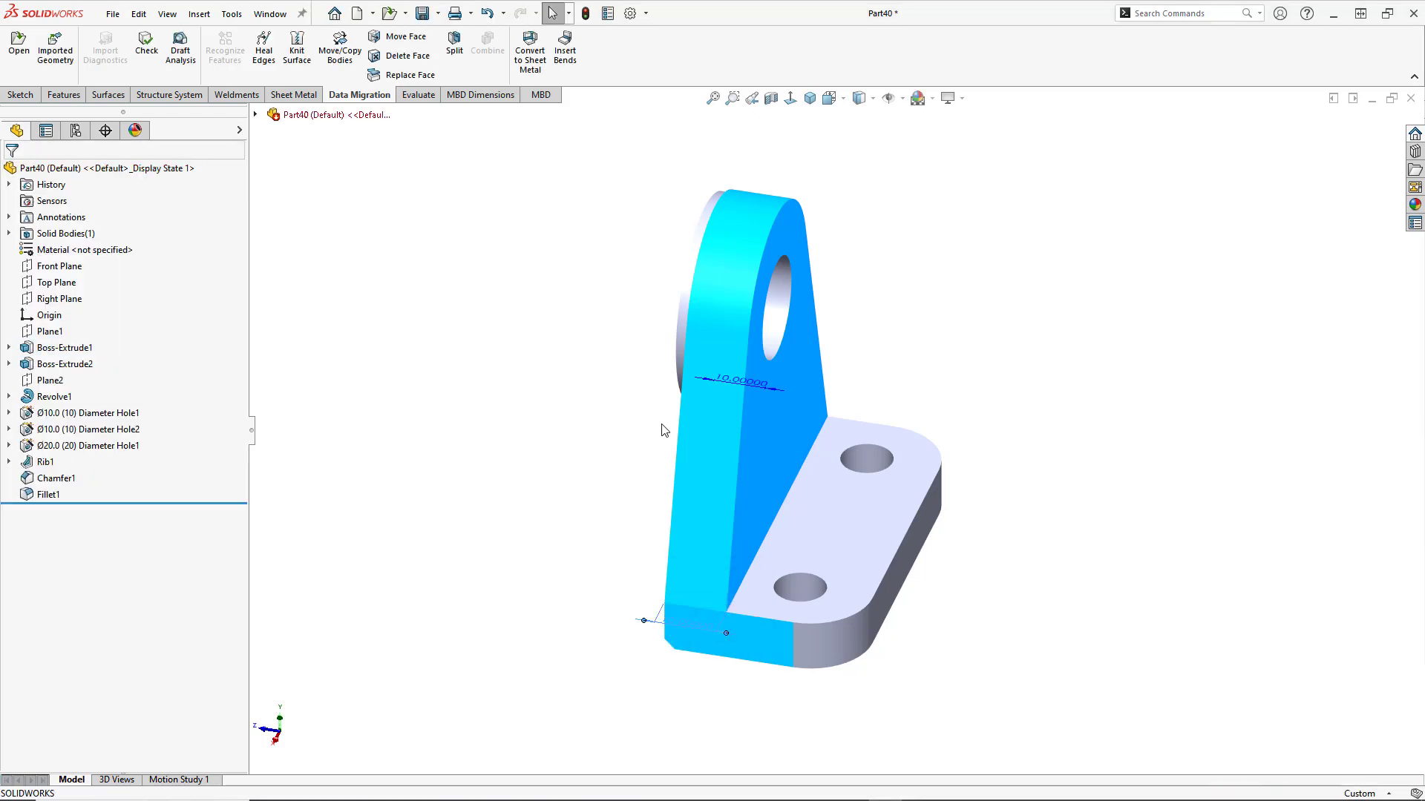
# - Set the Plane1 offset distance to 12 mm, rebuild the bracket and accept the change
pyautogui.doubleClick(705, 408)
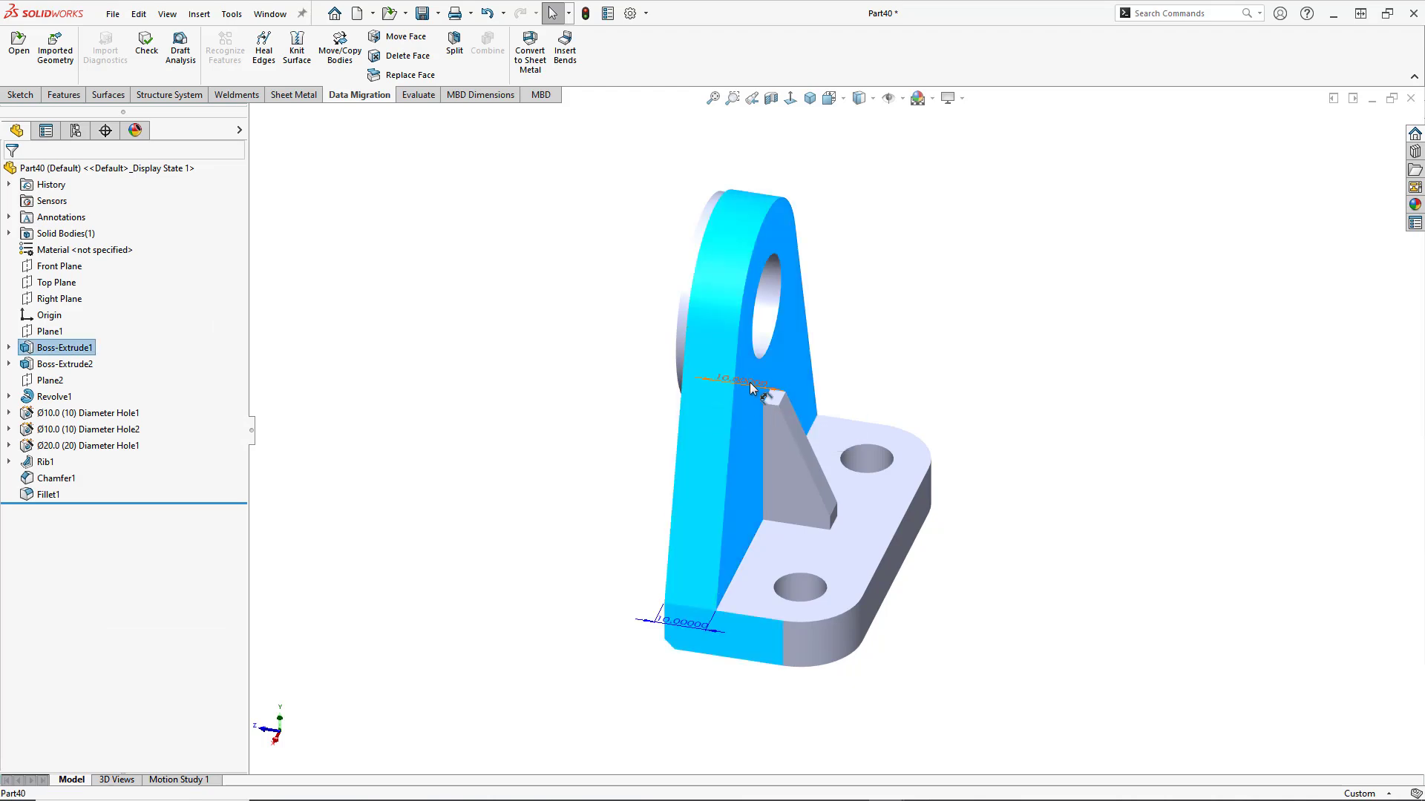
pyautogui.doubleClick(749, 382)
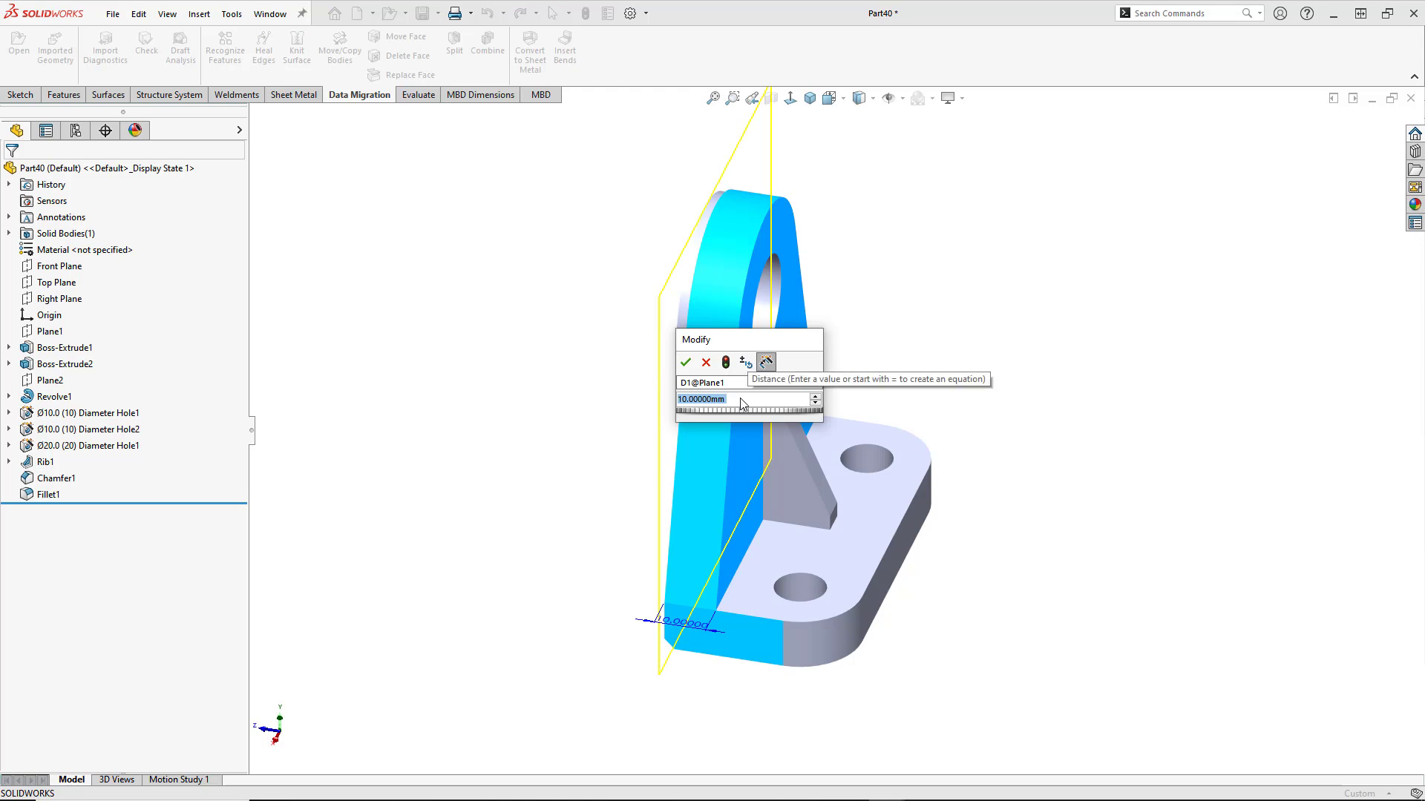
pyautogui.write('12')
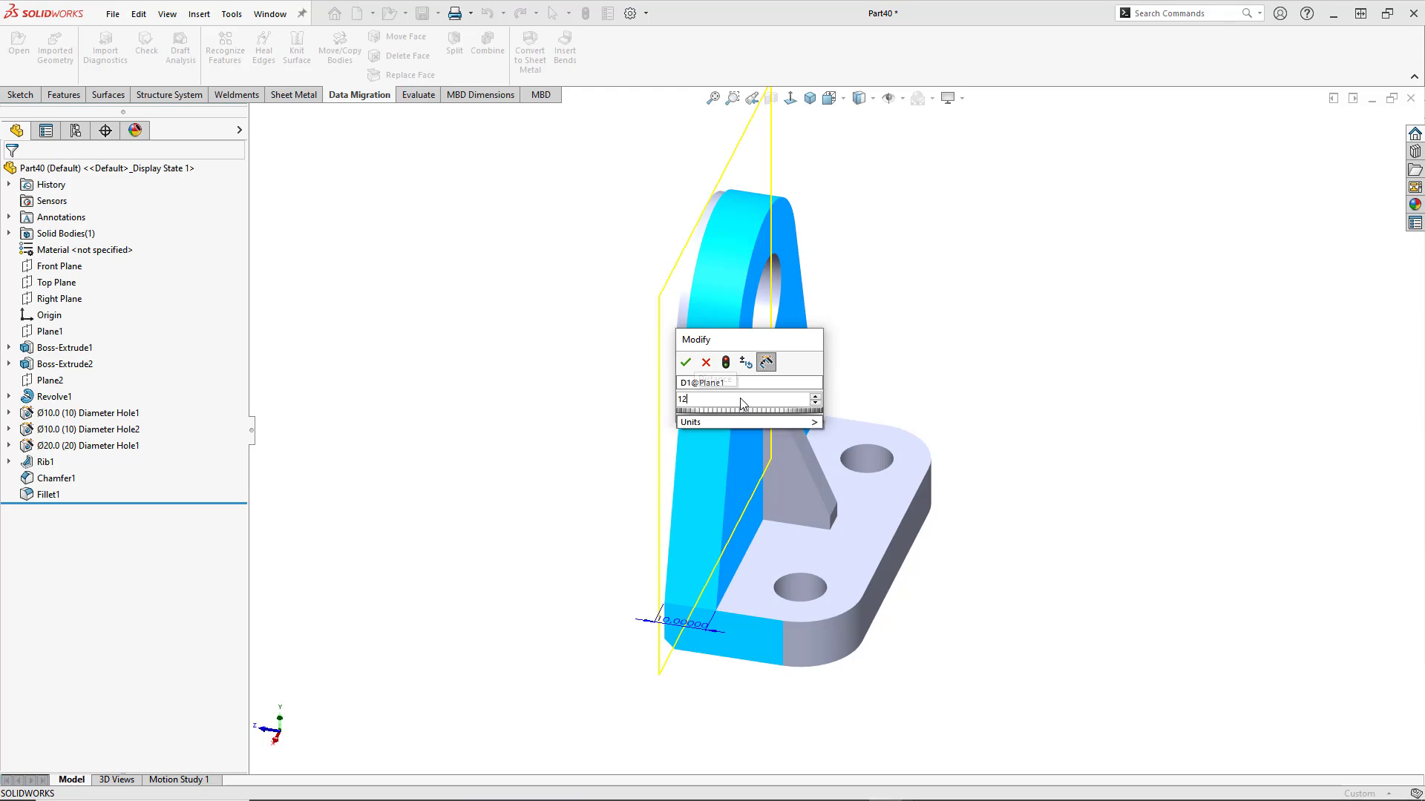
pyautogui.click(726, 363)
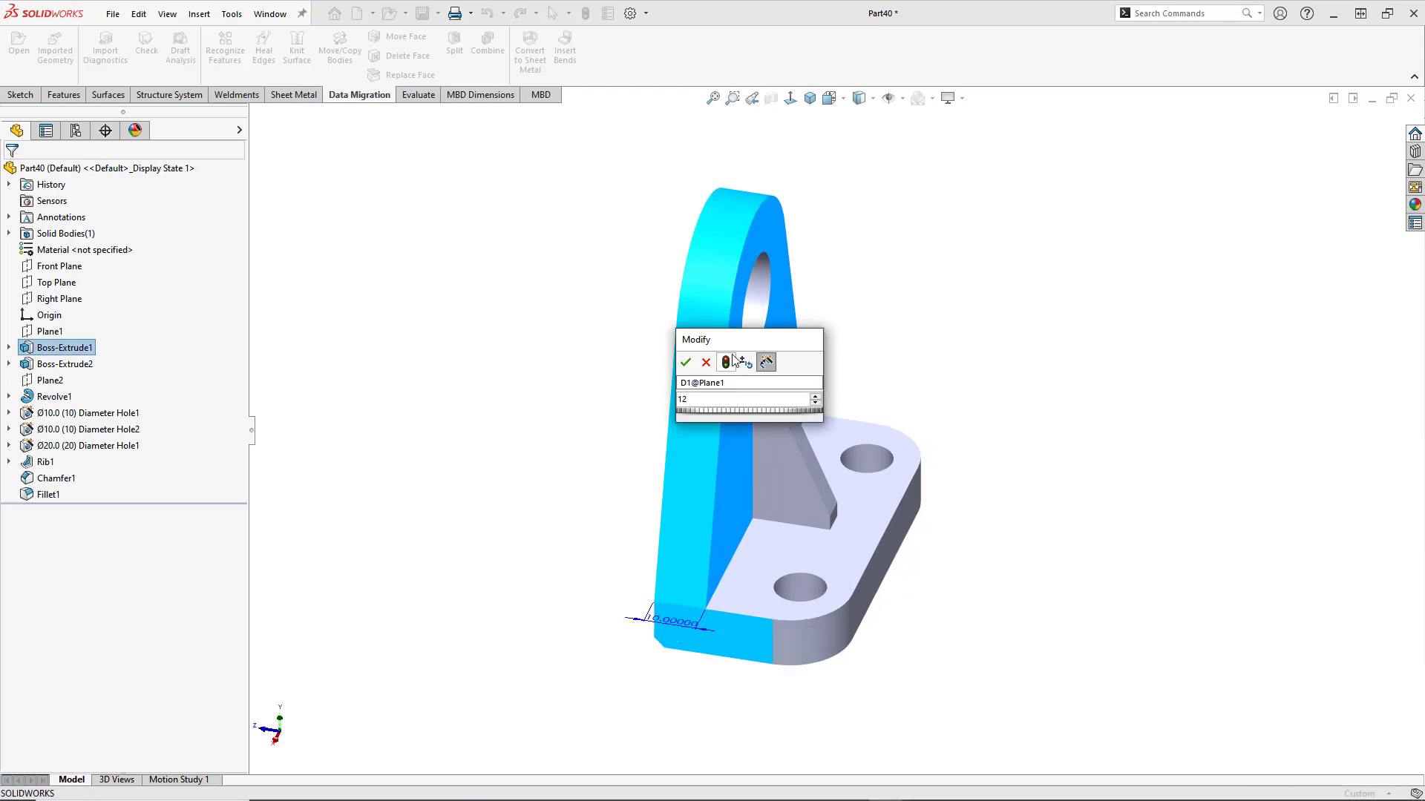
pyautogui.moveTo(677, 471); pyautogui.dragTo(734, 469, button='middle')
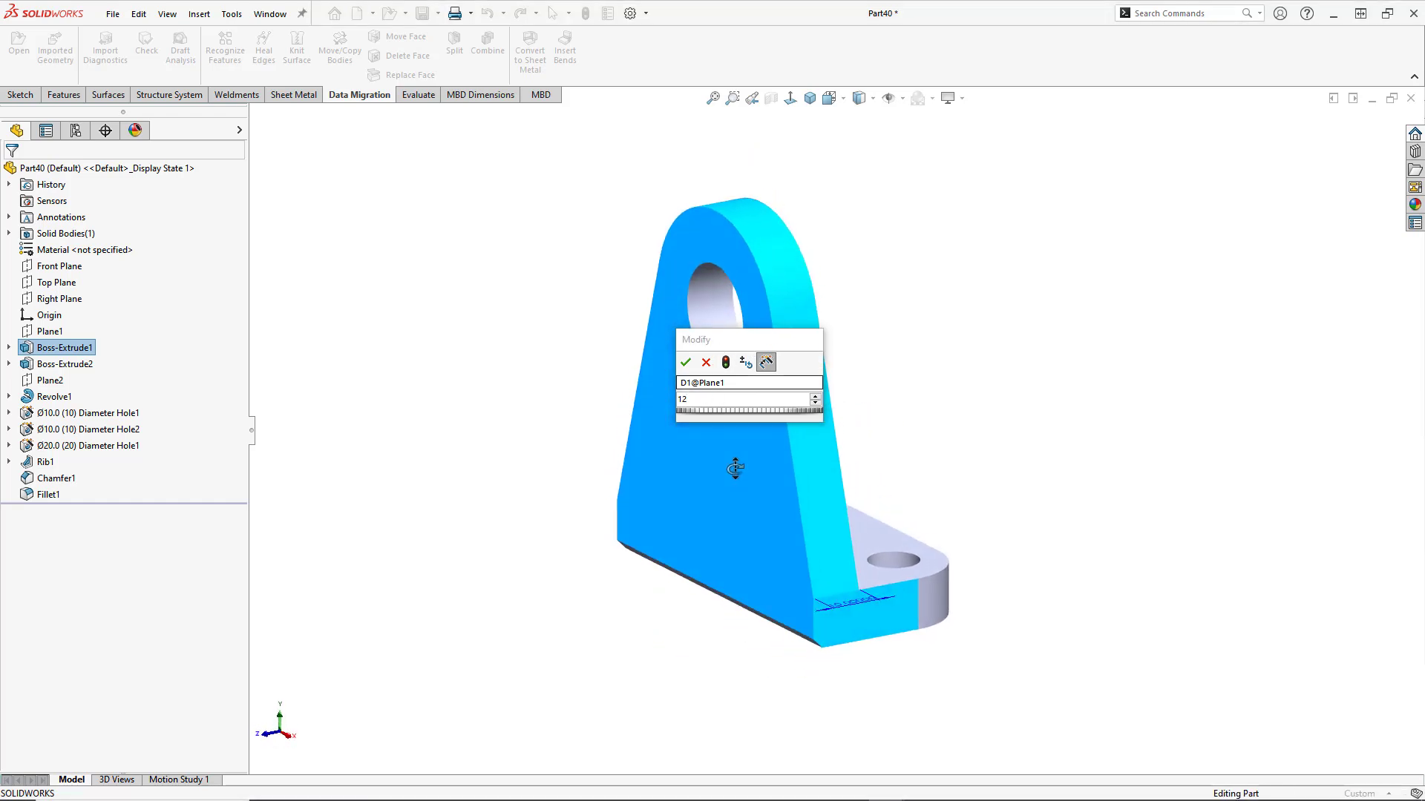
pyautogui.click(685, 362)
pyautogui.click(512, 261)
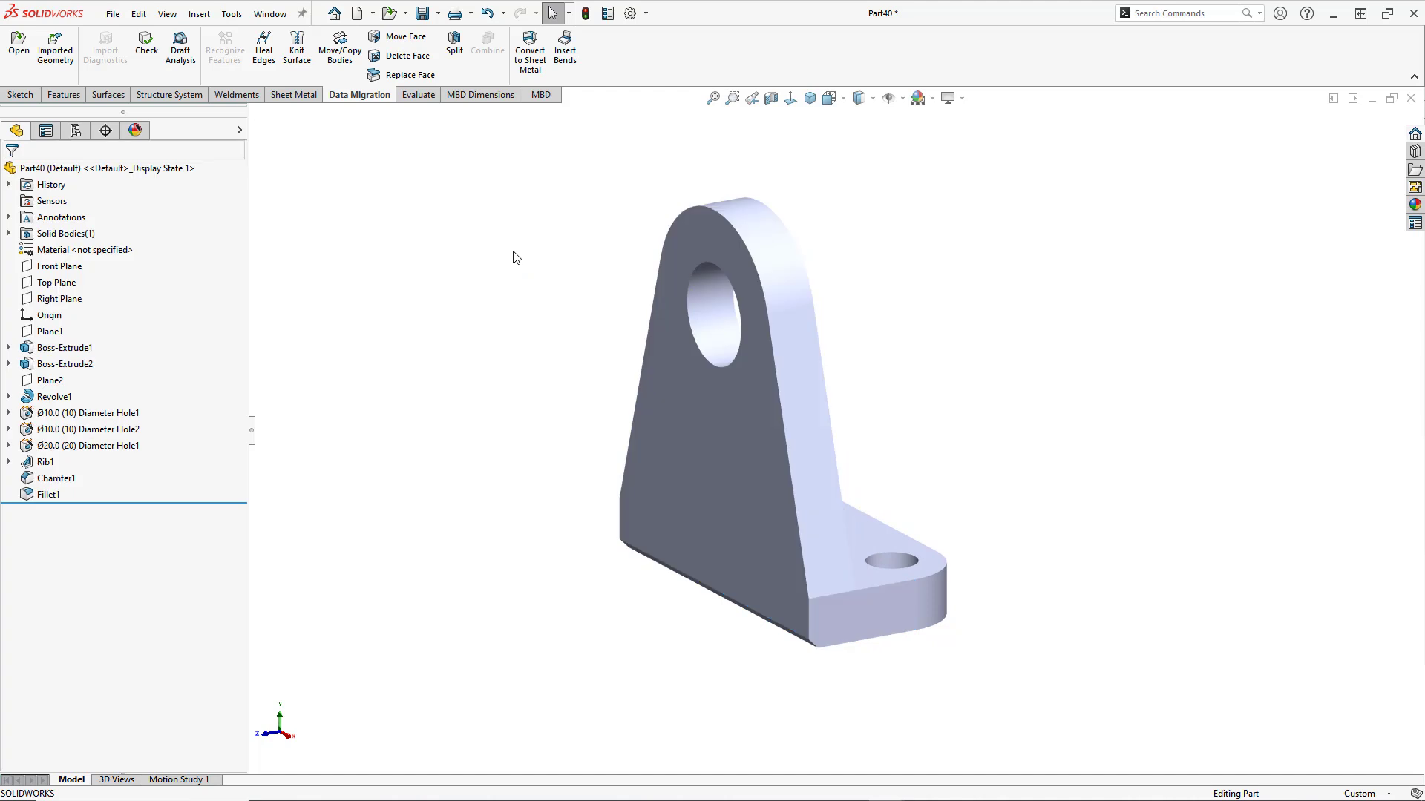
# - Undo the Plane1 distance change and close the converted bracket part without saving
pyautogui.hotkey('ctrl', 'z')
pyautogui.press('z')
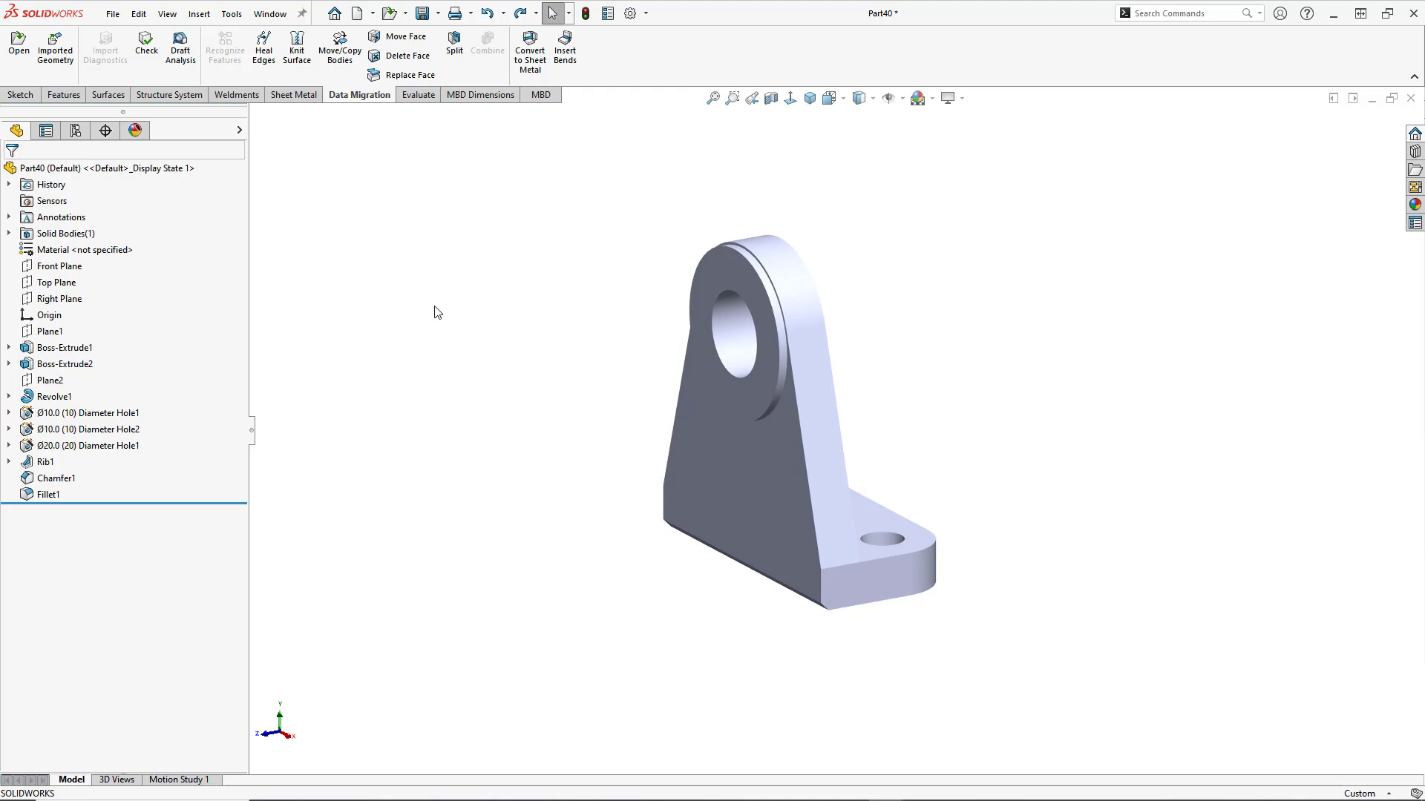
pyautogui.moveTo(706, 376); pyautogui.dragTo(586, 430, button='middle')
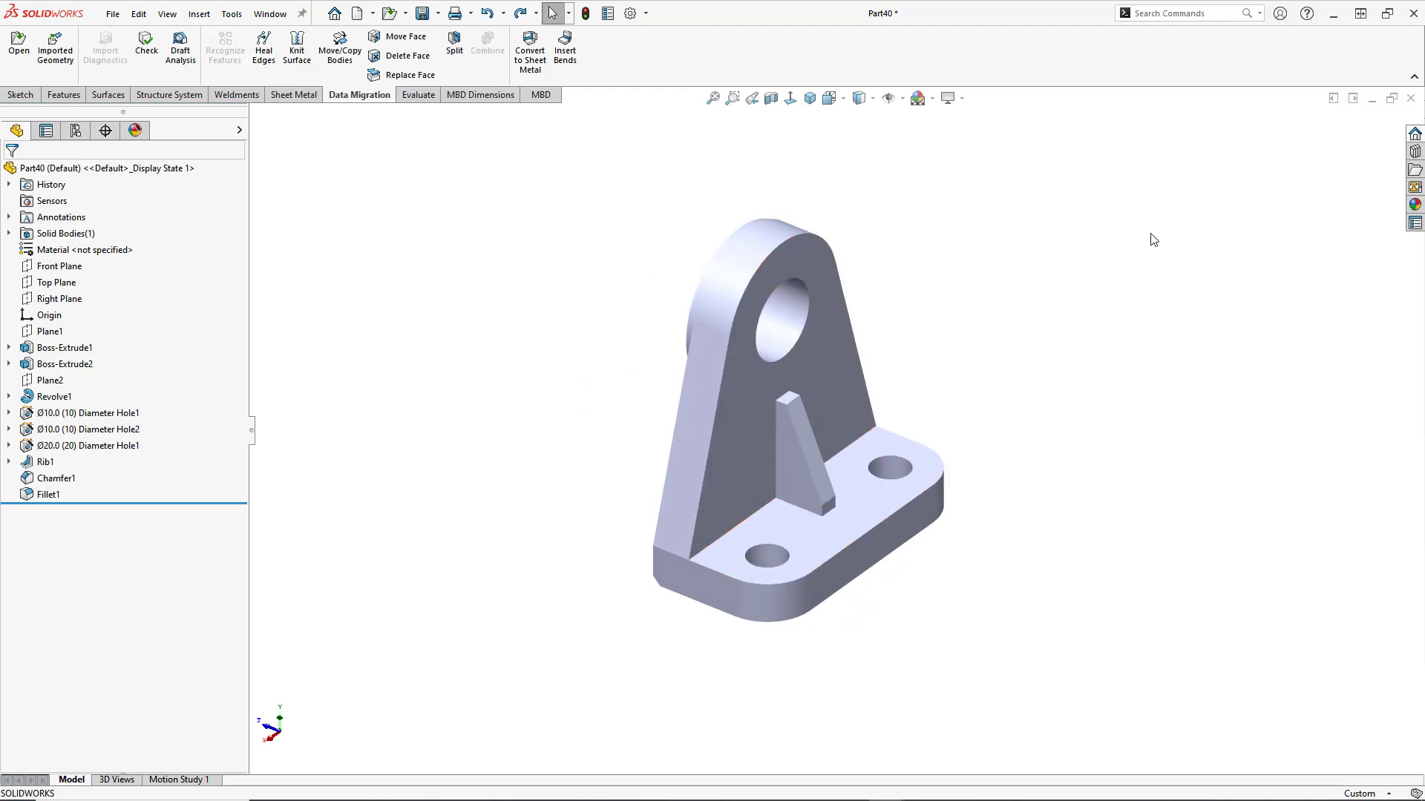
pyautogui.click(1412, 99)
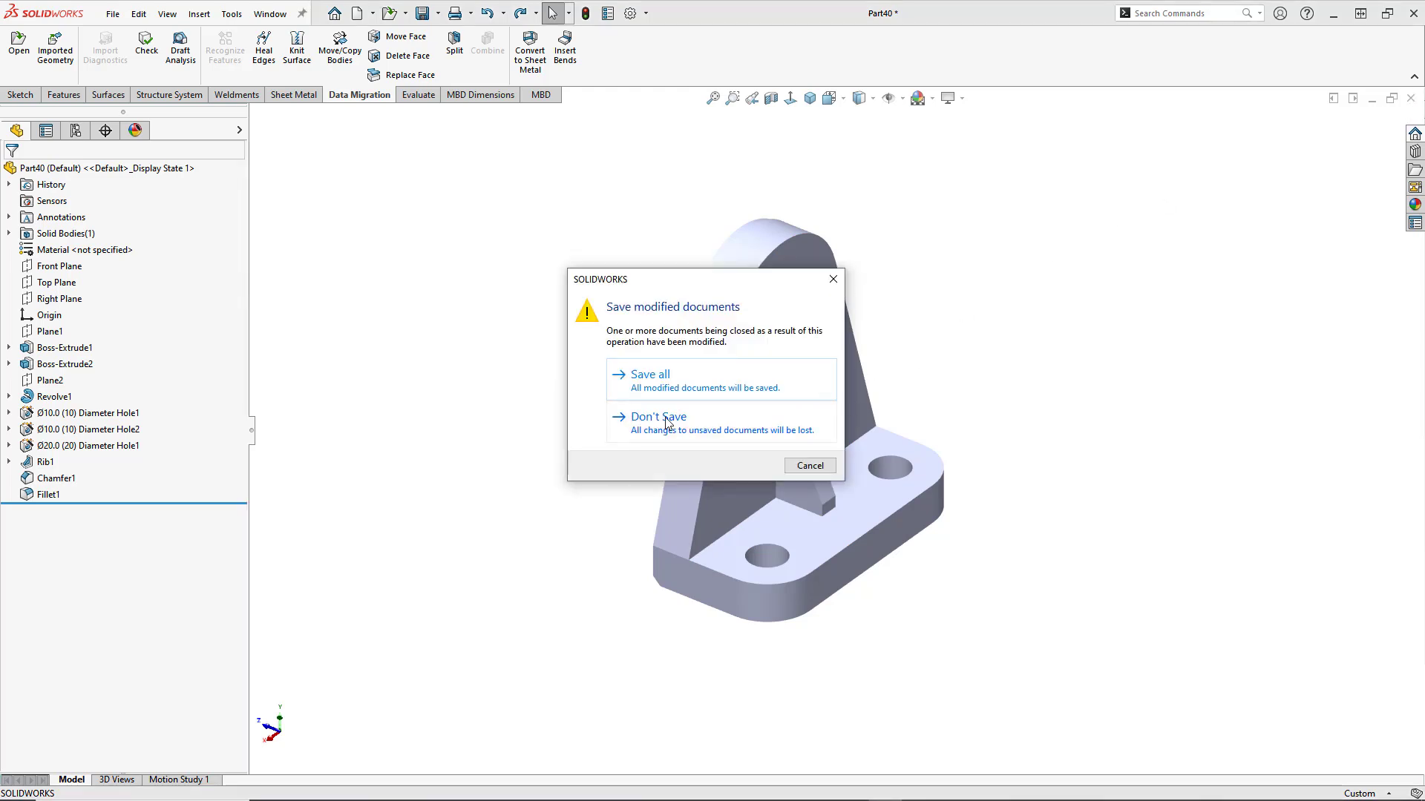
pyautogui.click(667, 422)
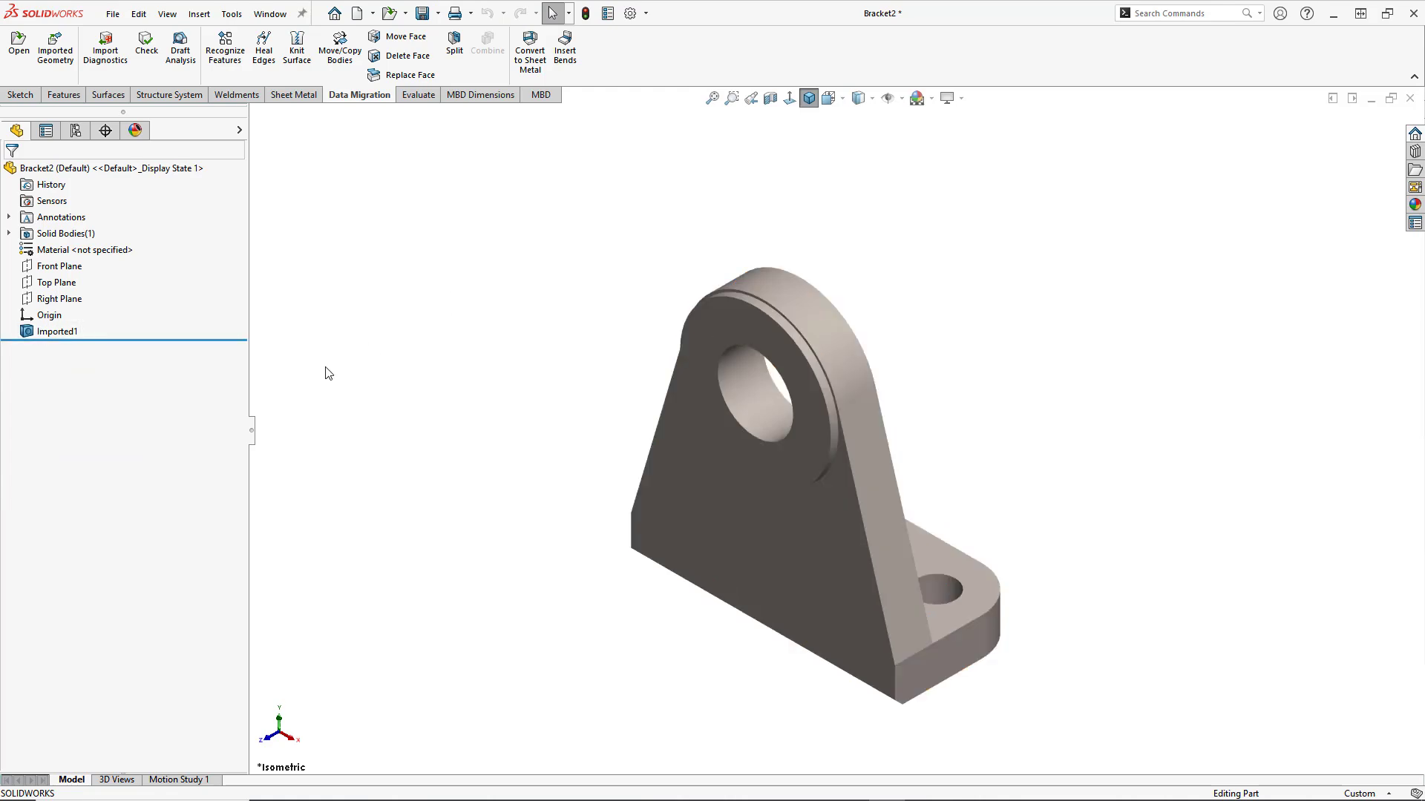
# - Enable auto dimensioning of sketches in the FeatureWorks options for the Imported1 body
pyautogui.rightClick(55, 335)
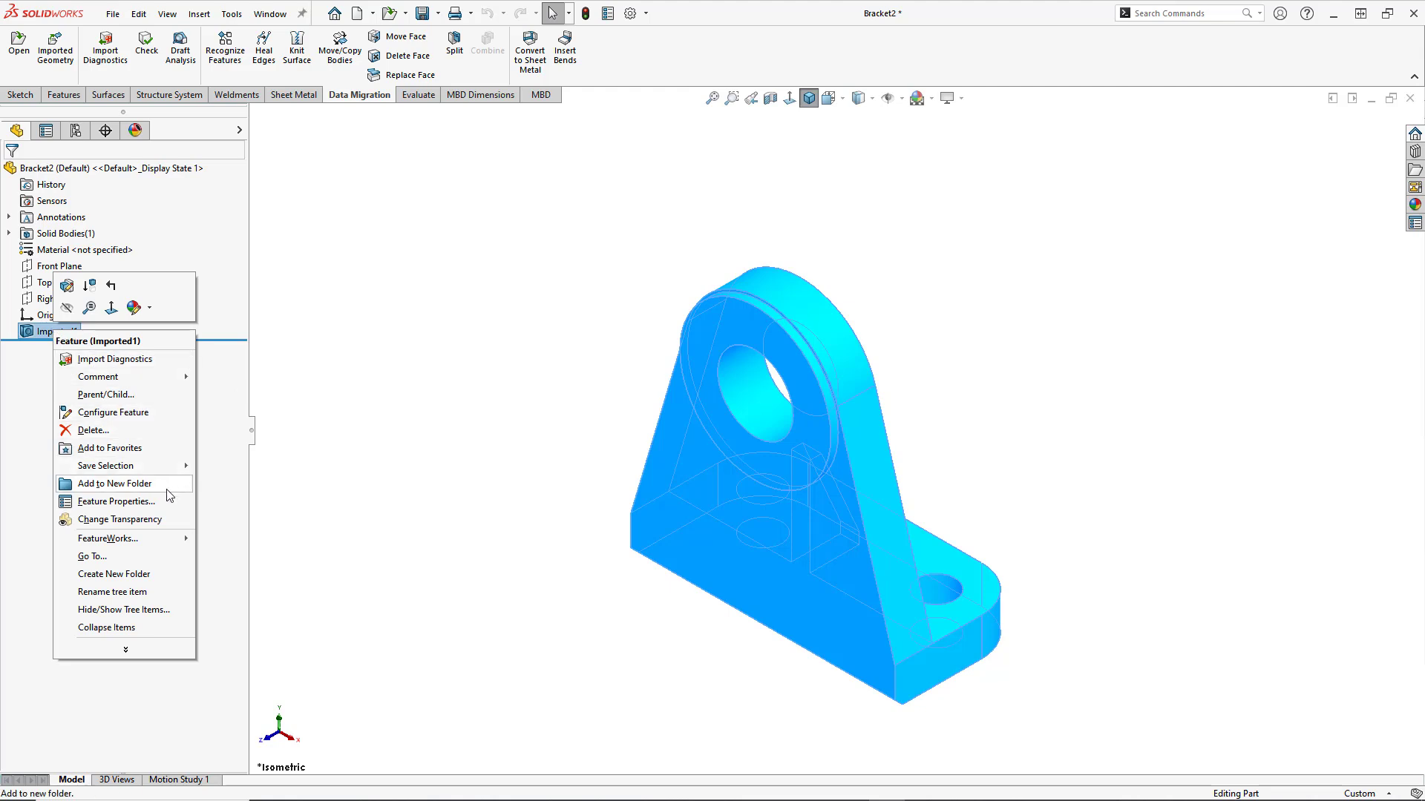
pyautogui.moveTo(152, 547)
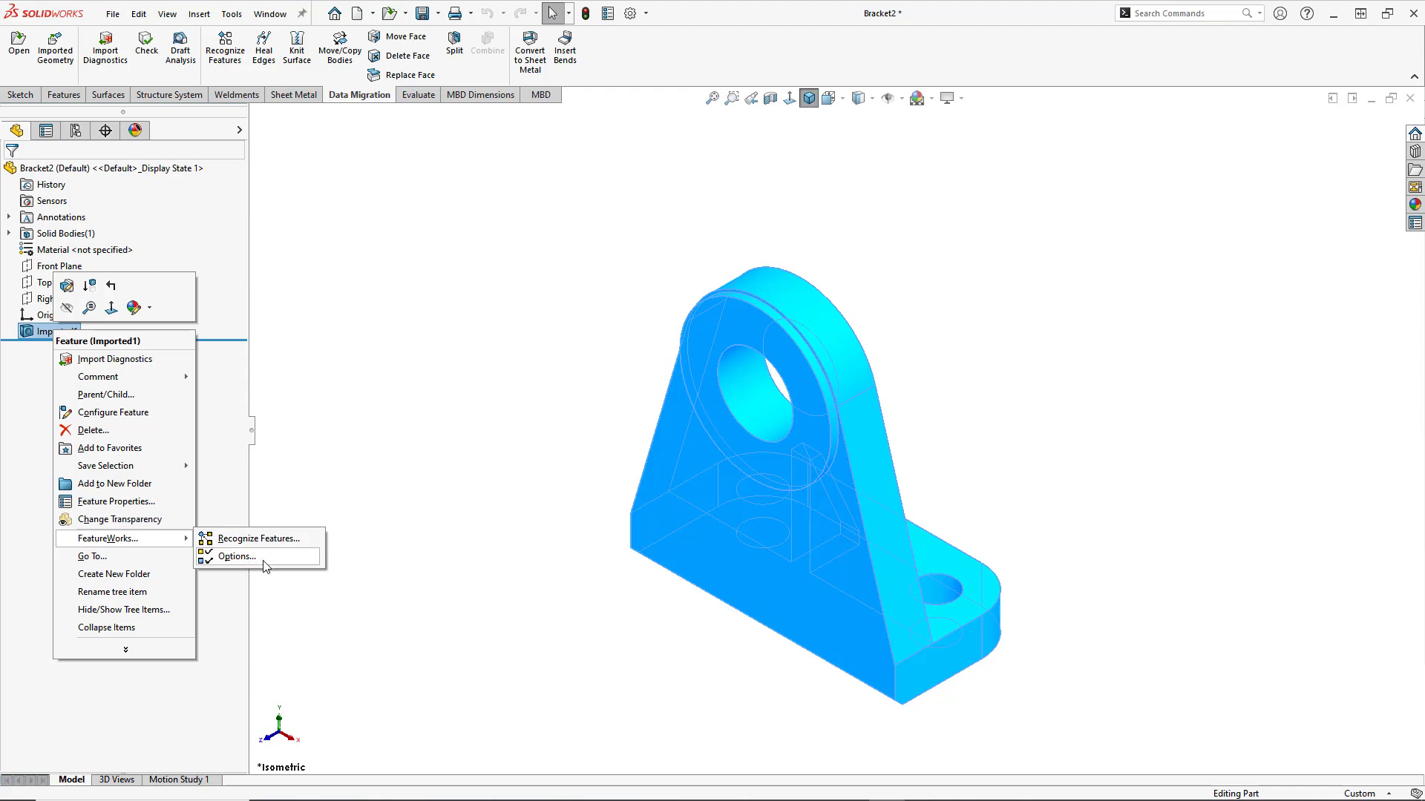
pyautogui.click(237, 557)
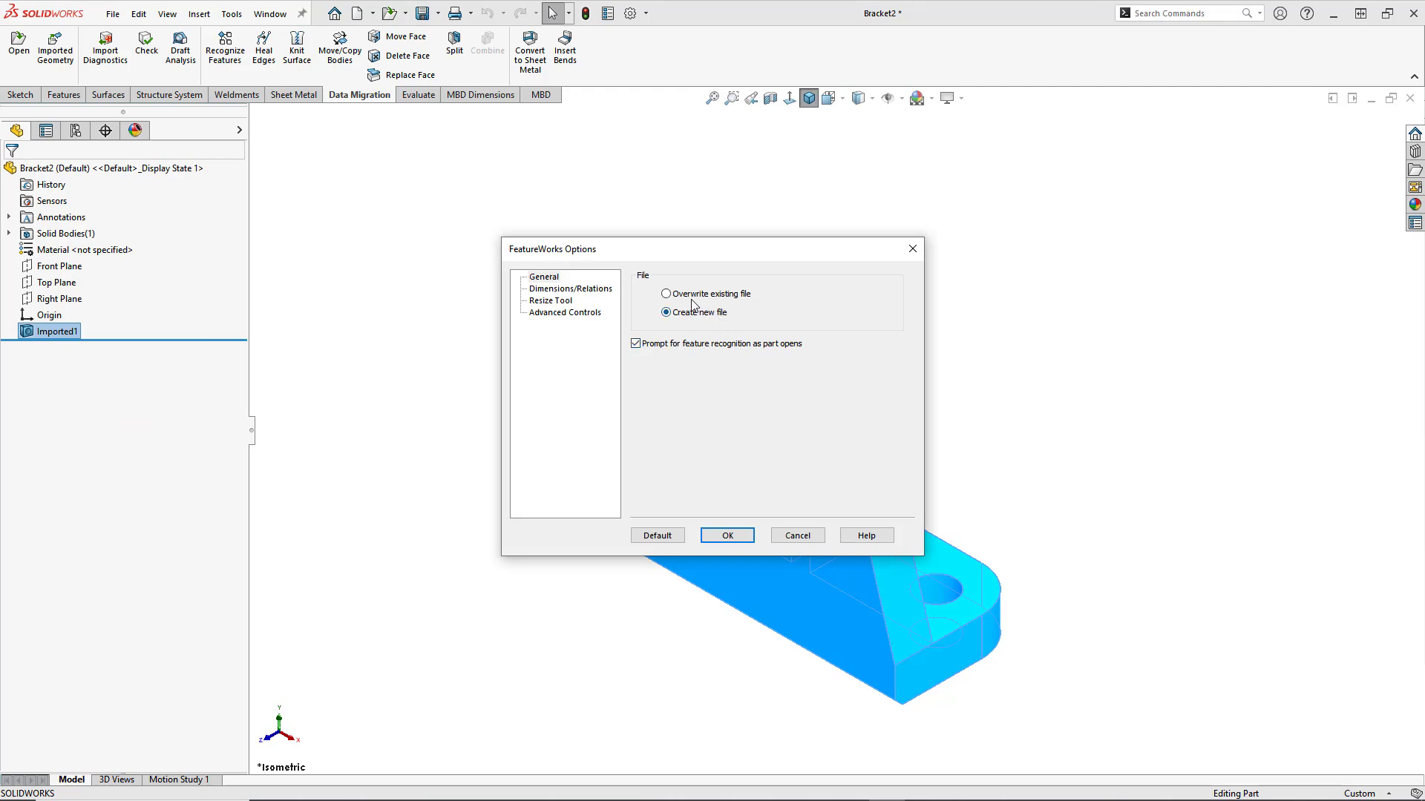
pyautogui.moveTo(738, 256); pyautogui.dragTo(512, 318)
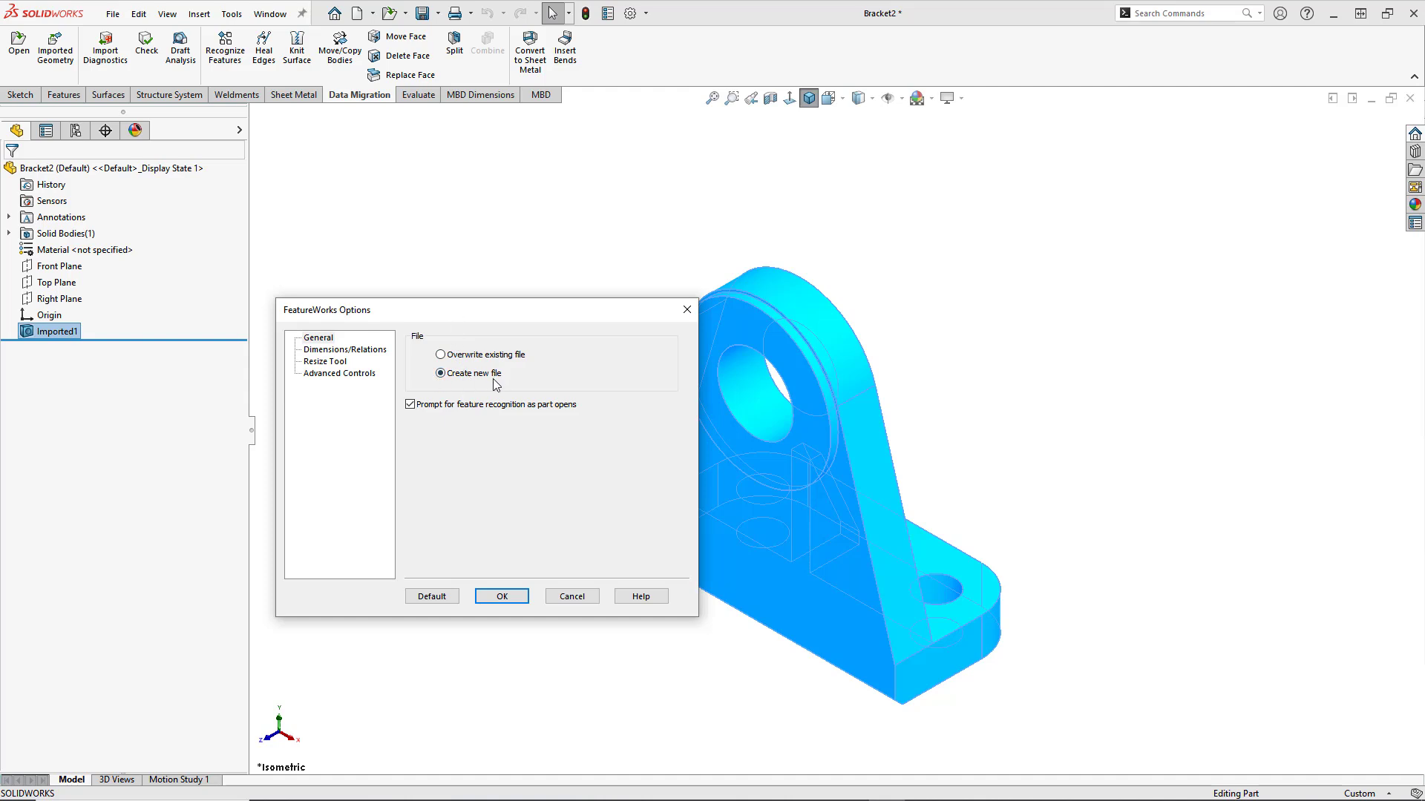
pyautogui.click(340, 350)
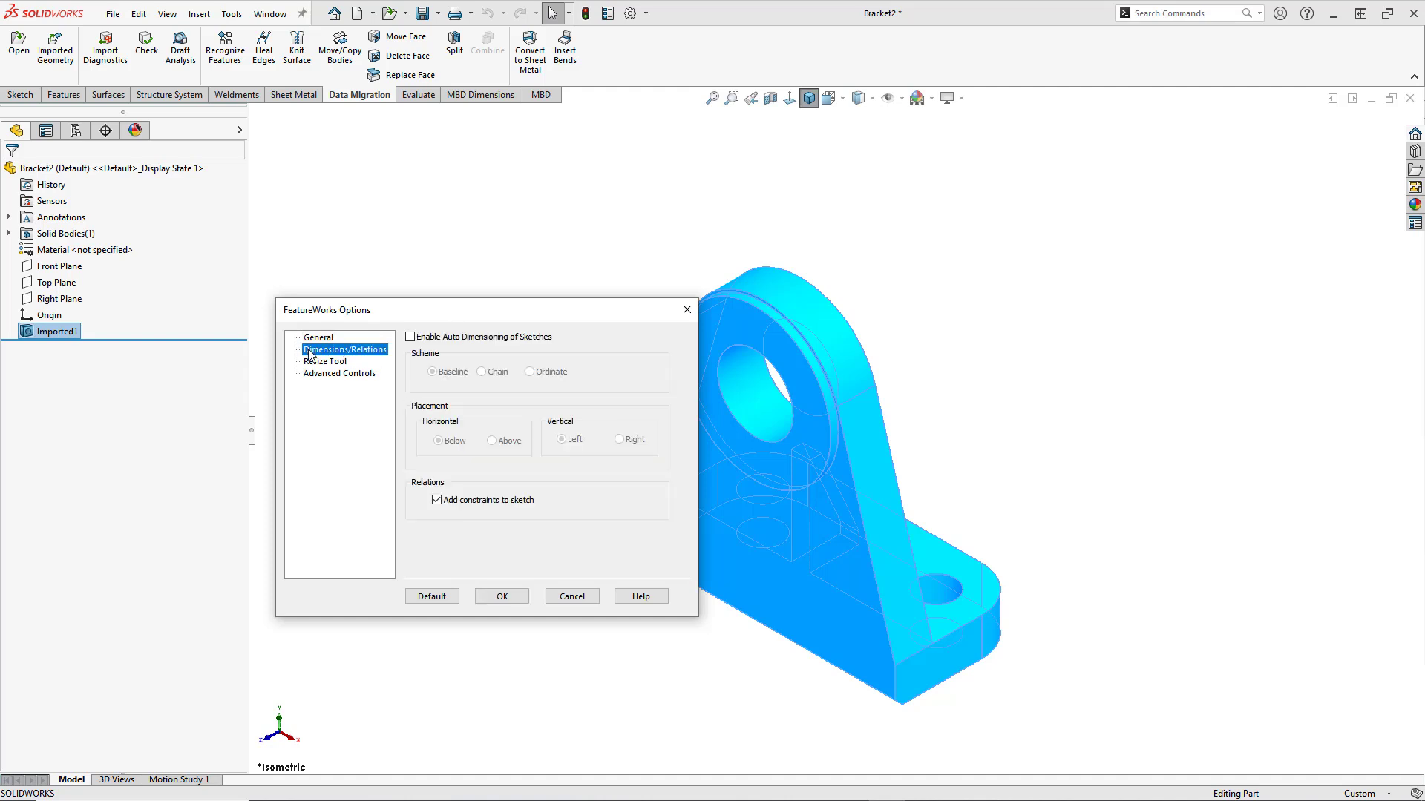
pyautogui.click(410, 338)
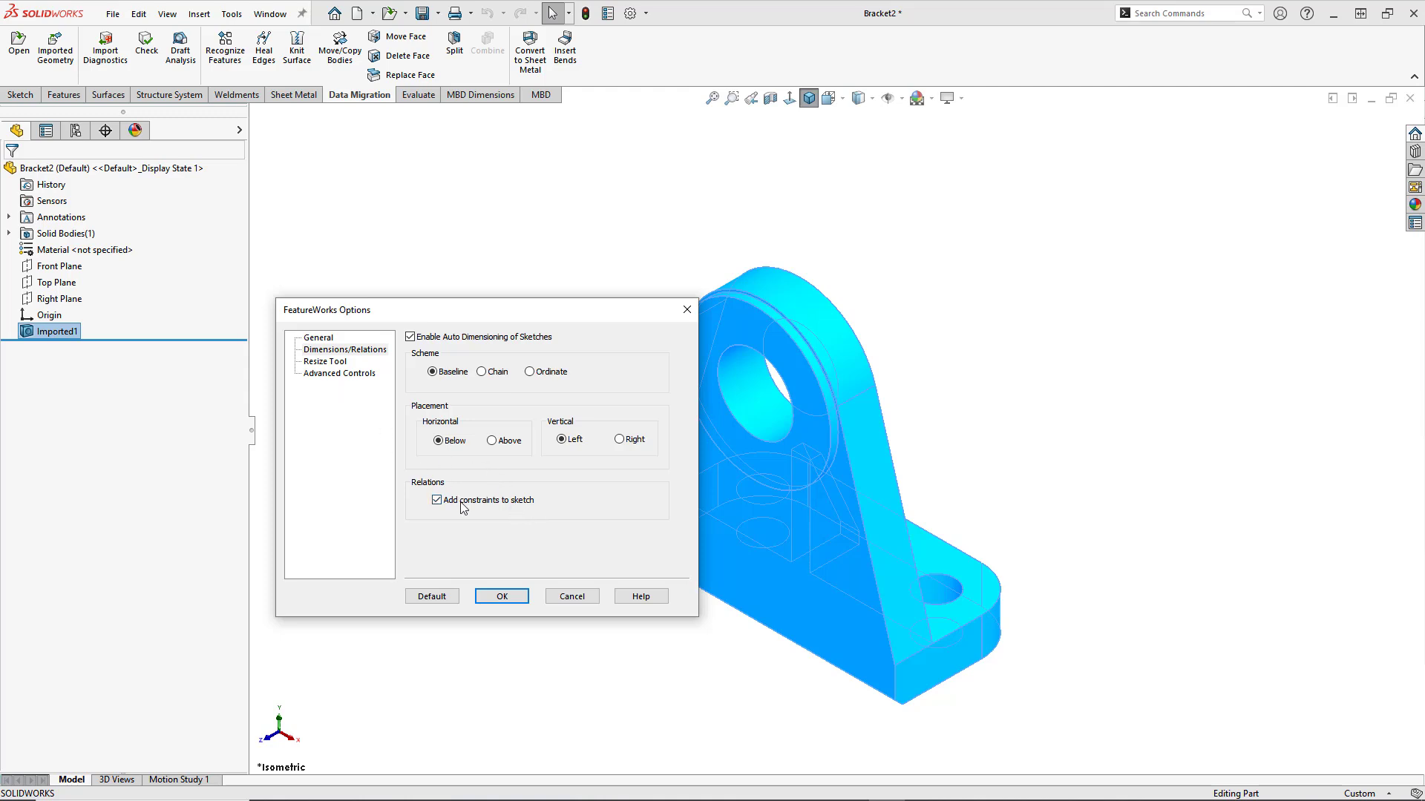
# - Review the Resize Tool's recognition order list in the FeatureWorks options
pyautogui.click(341, 364)
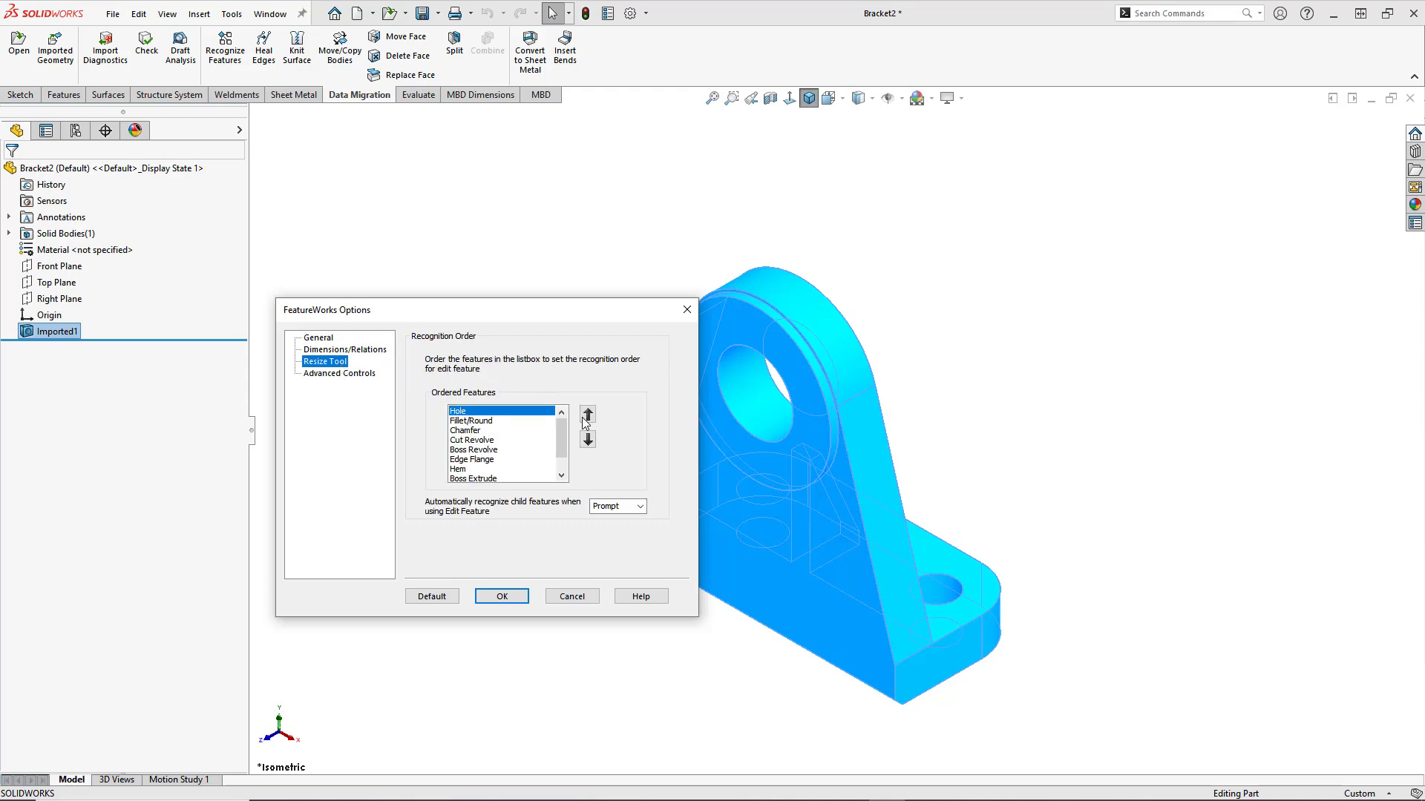
pyautogui.moveTo(561, 439); pyautogui.dragTo(563, 420)
pyautogui.scroll(-1, 561, 446)
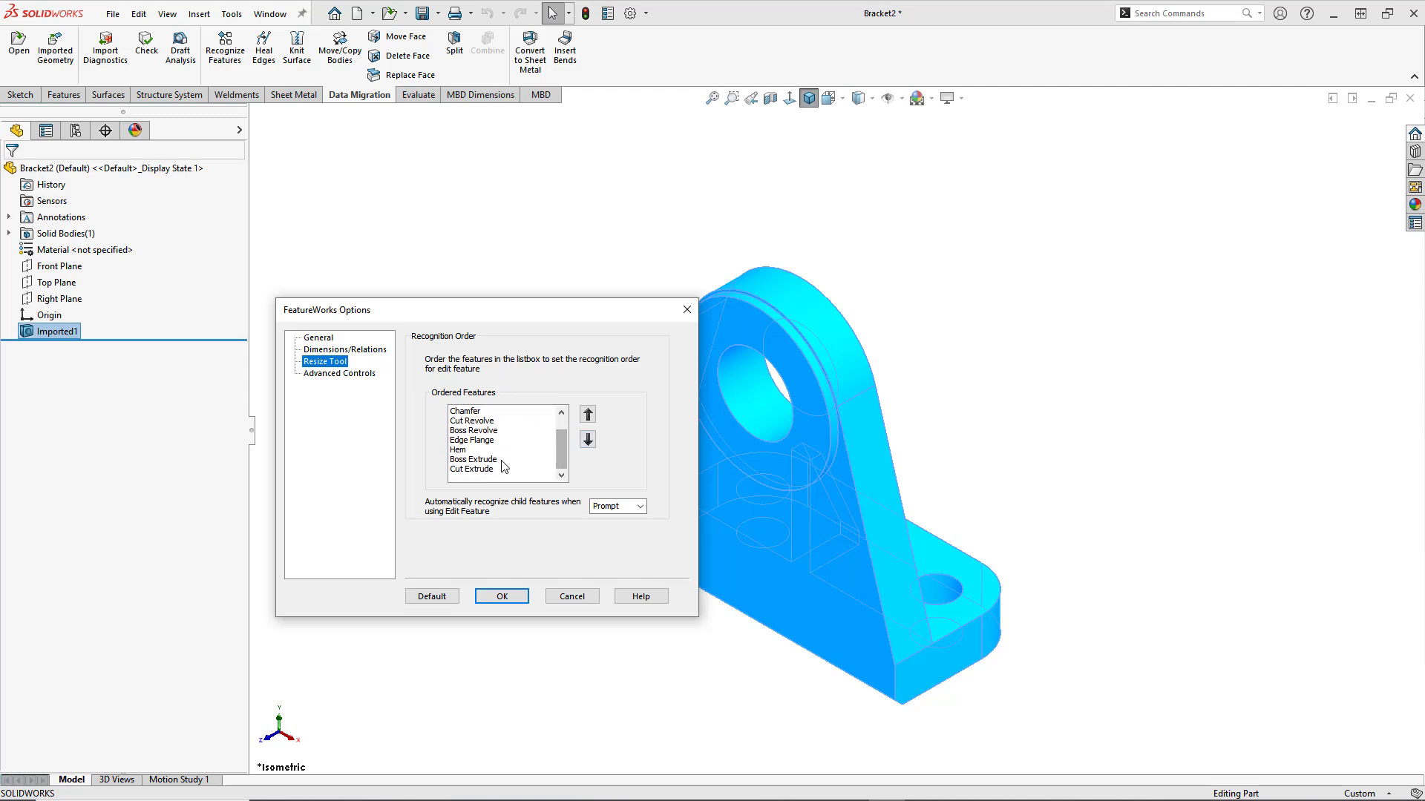
pyautogui.scroll(1, 512, 460)
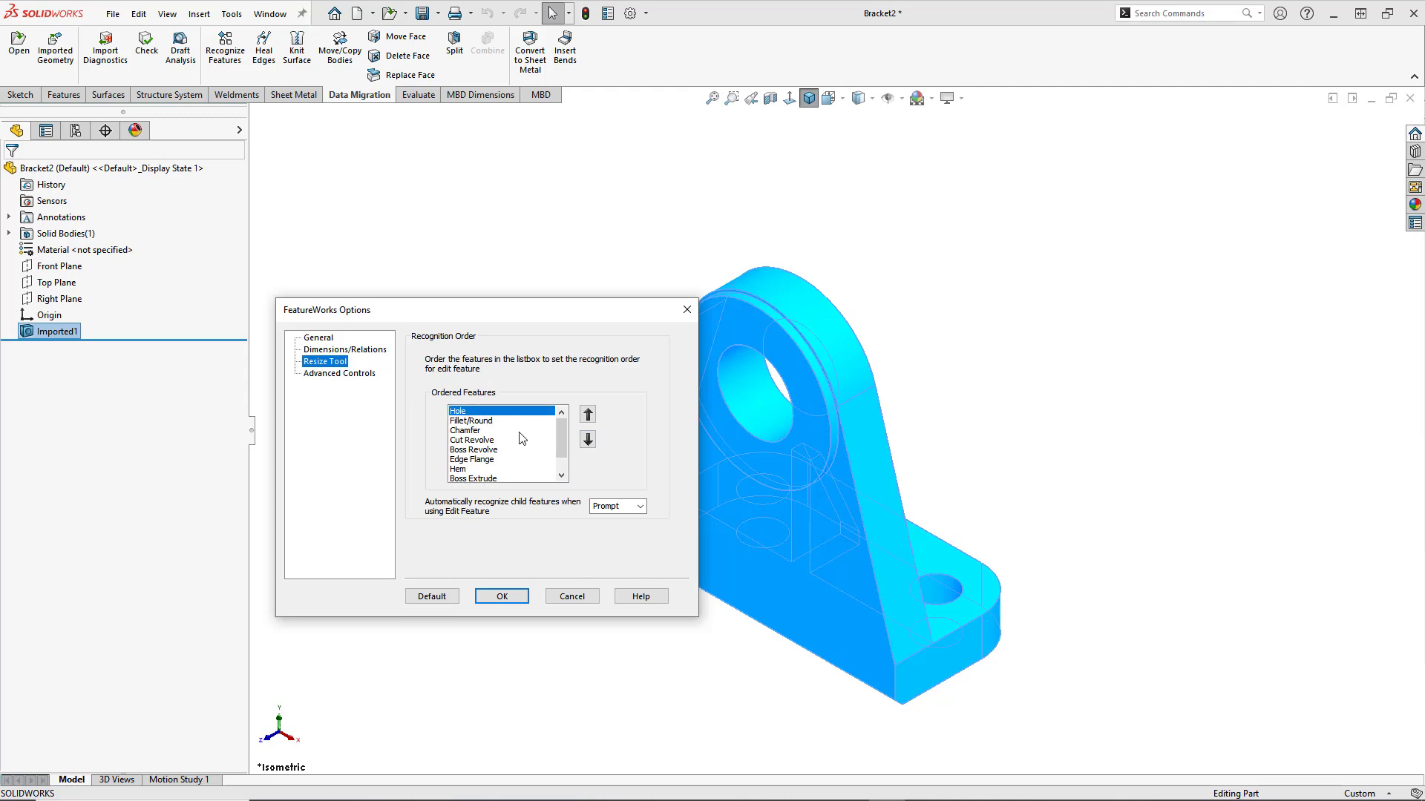
pyautogui.scroll(-1, 533, 455)
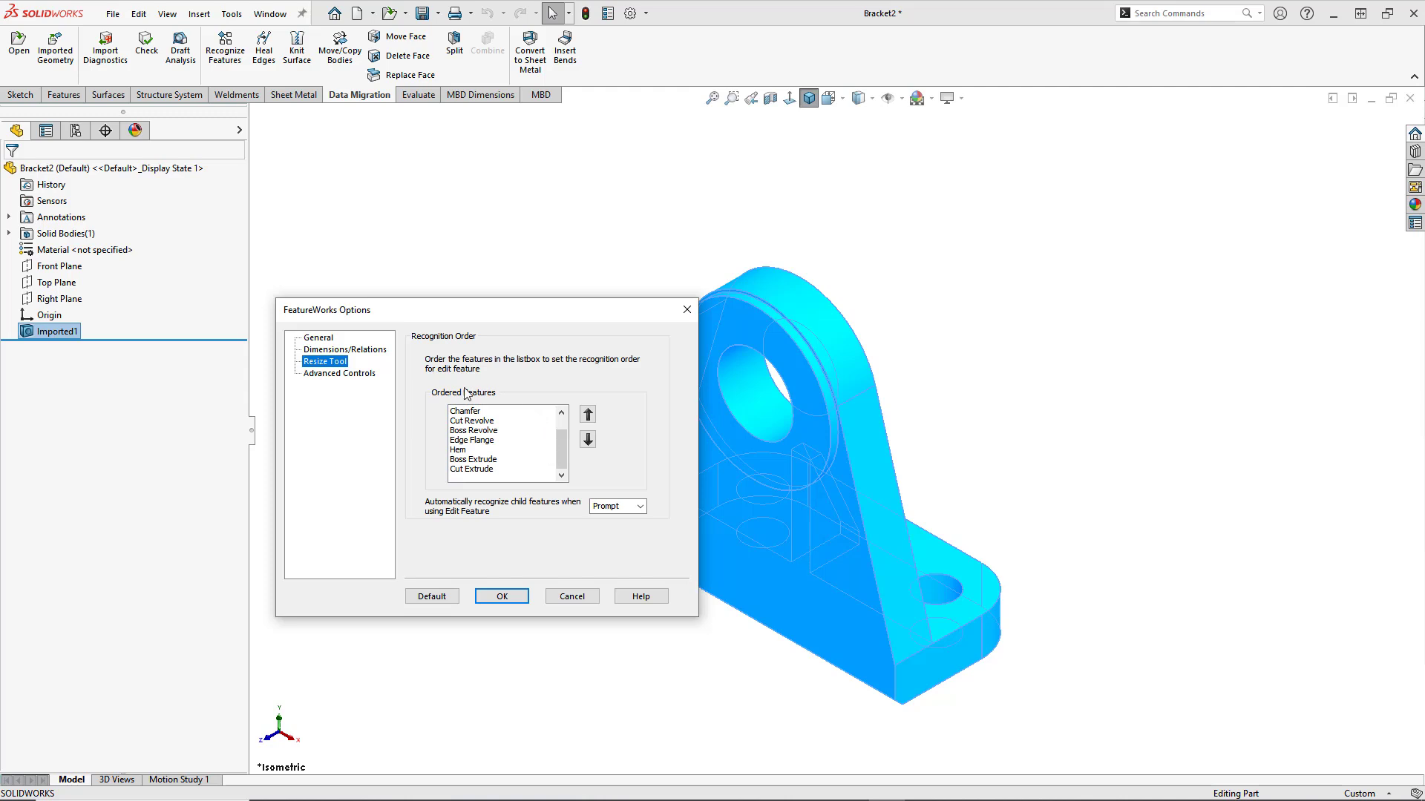
# - Turn off recognizing holes as wizard holes in the advanced controls and accept the FeatureWorks options
pyautogui.click(337, 379)
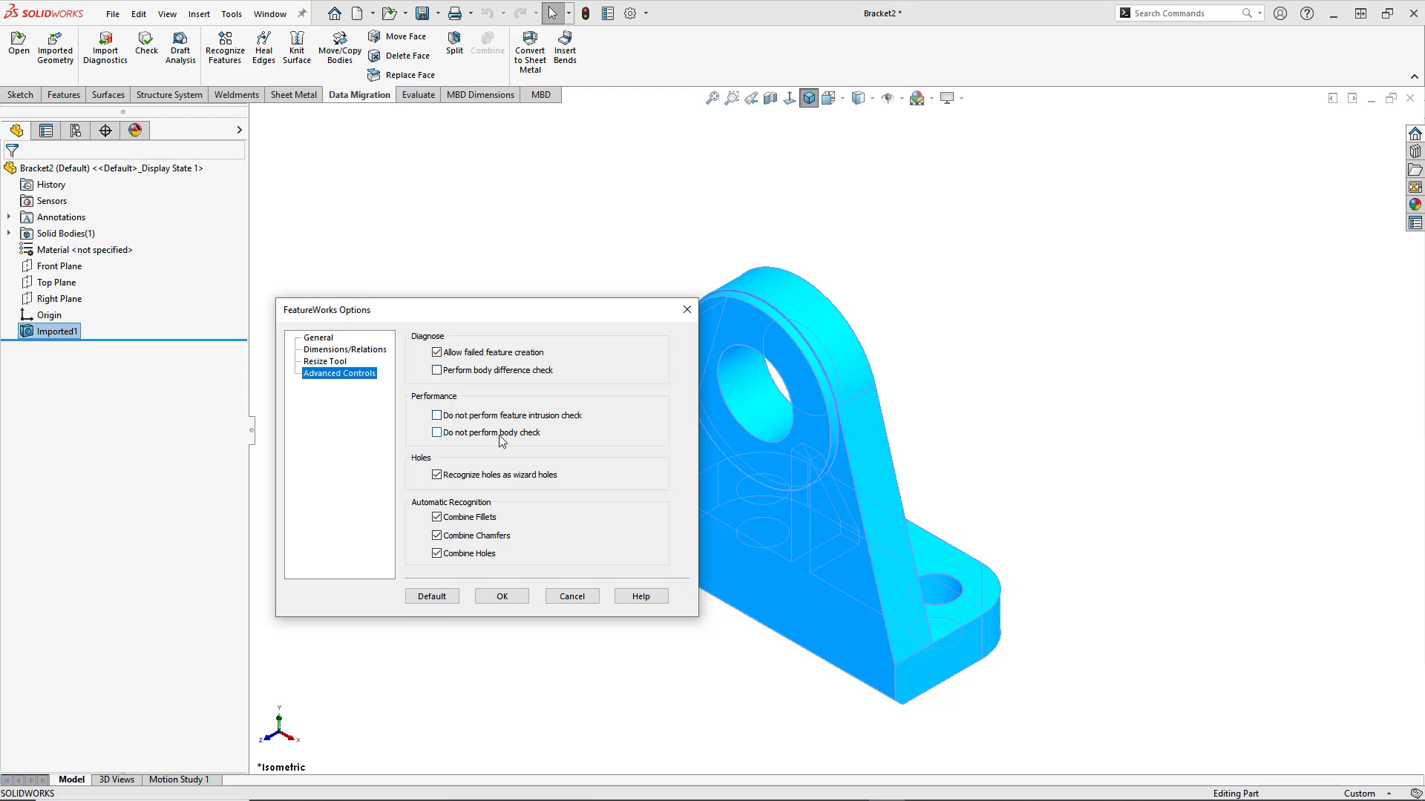
pyautogui.click(435, 475)
pyautogui.click(515, 602)
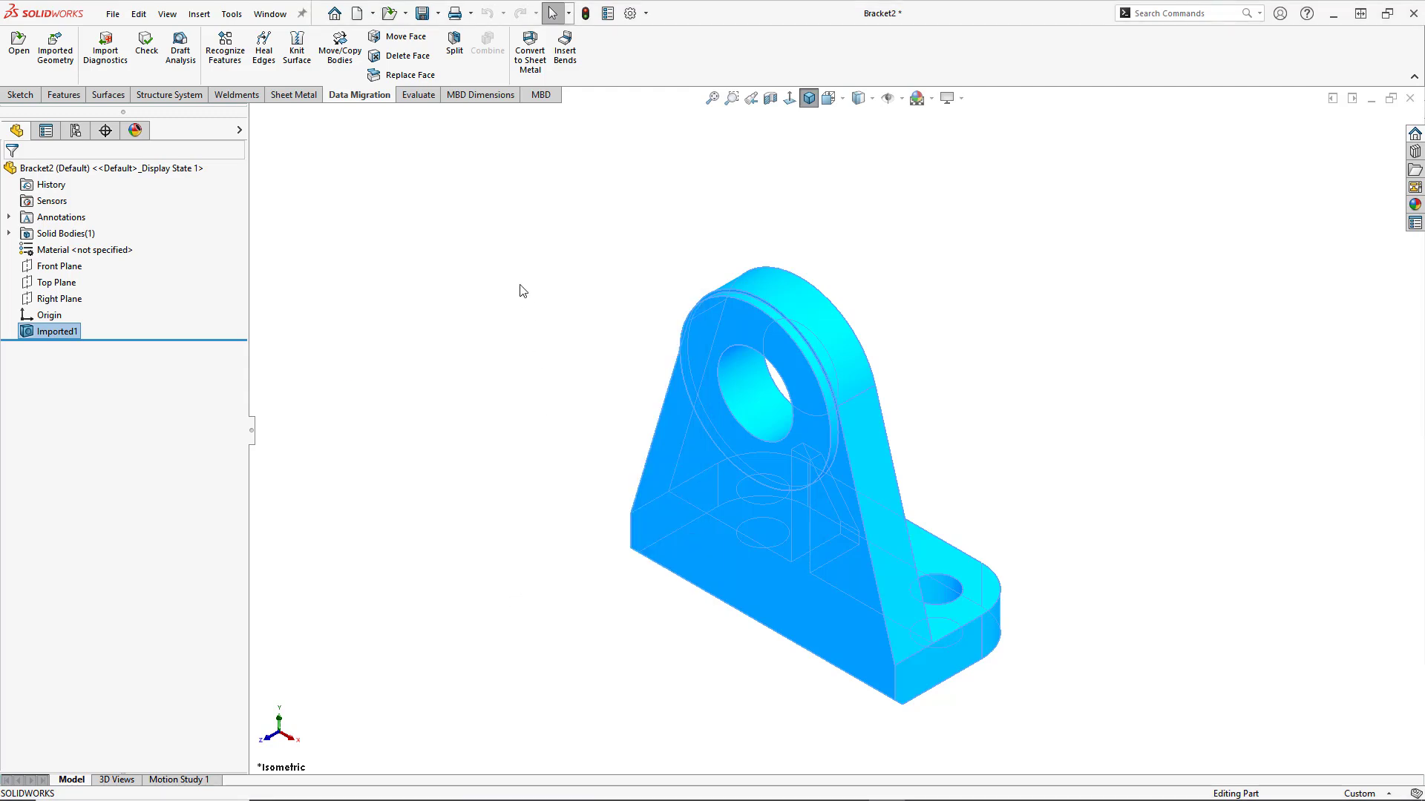
# - Start FeatureWorks feature recognition on the Imported1 body and clear all automatic feature types
pyautogui.rightClick(66, 336)
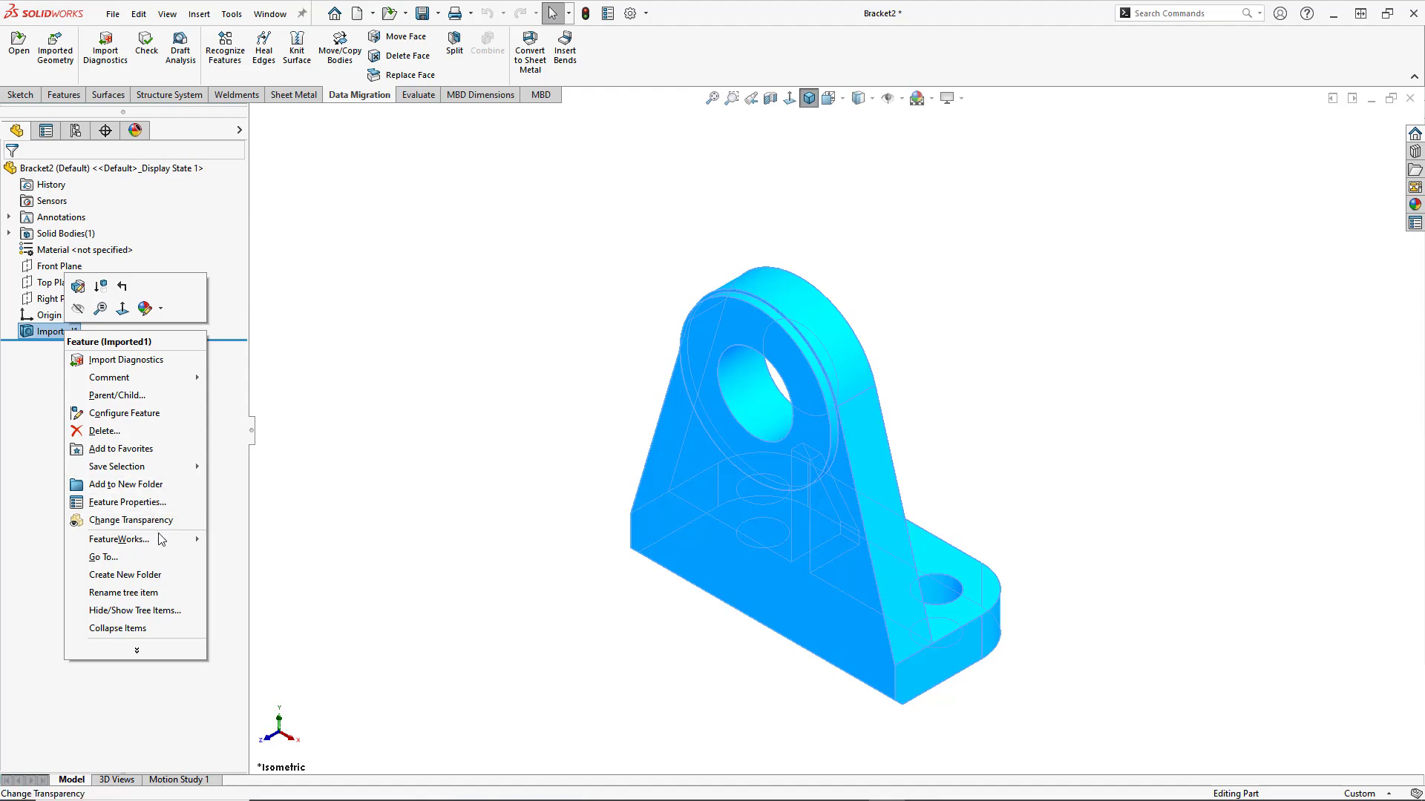
pyautogui.moveTo(186, 544)
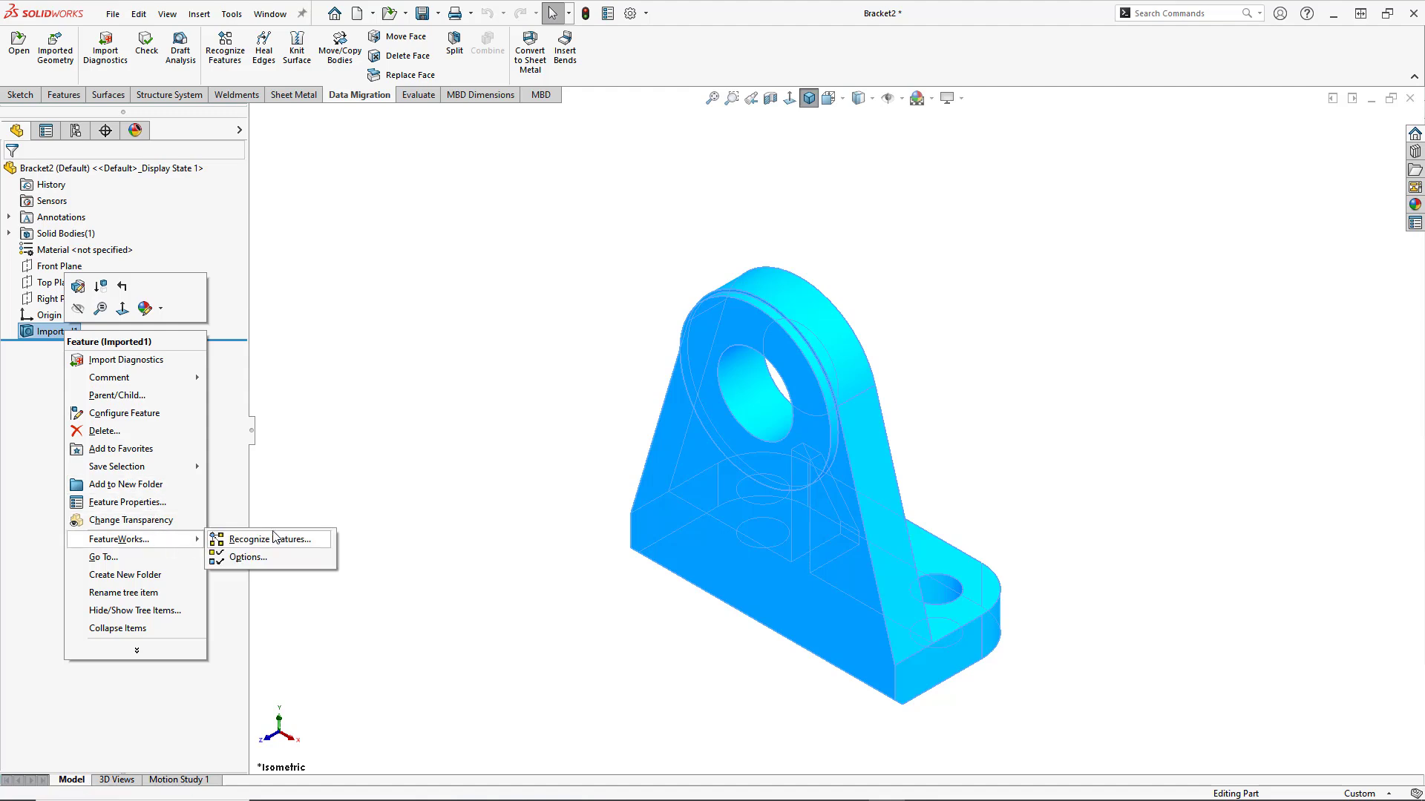
pyautogui.click(235, 59)
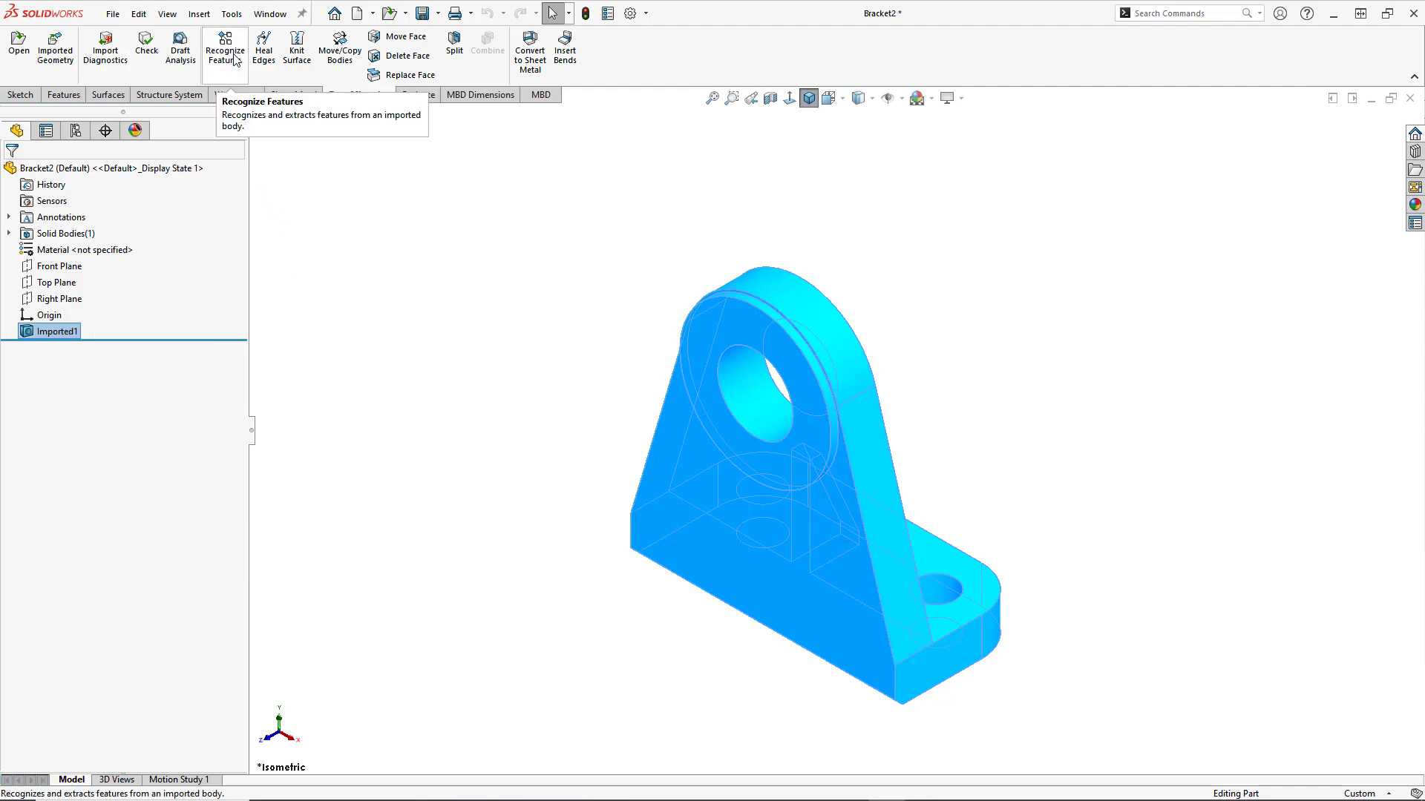
pyautogui.click(234, 60)
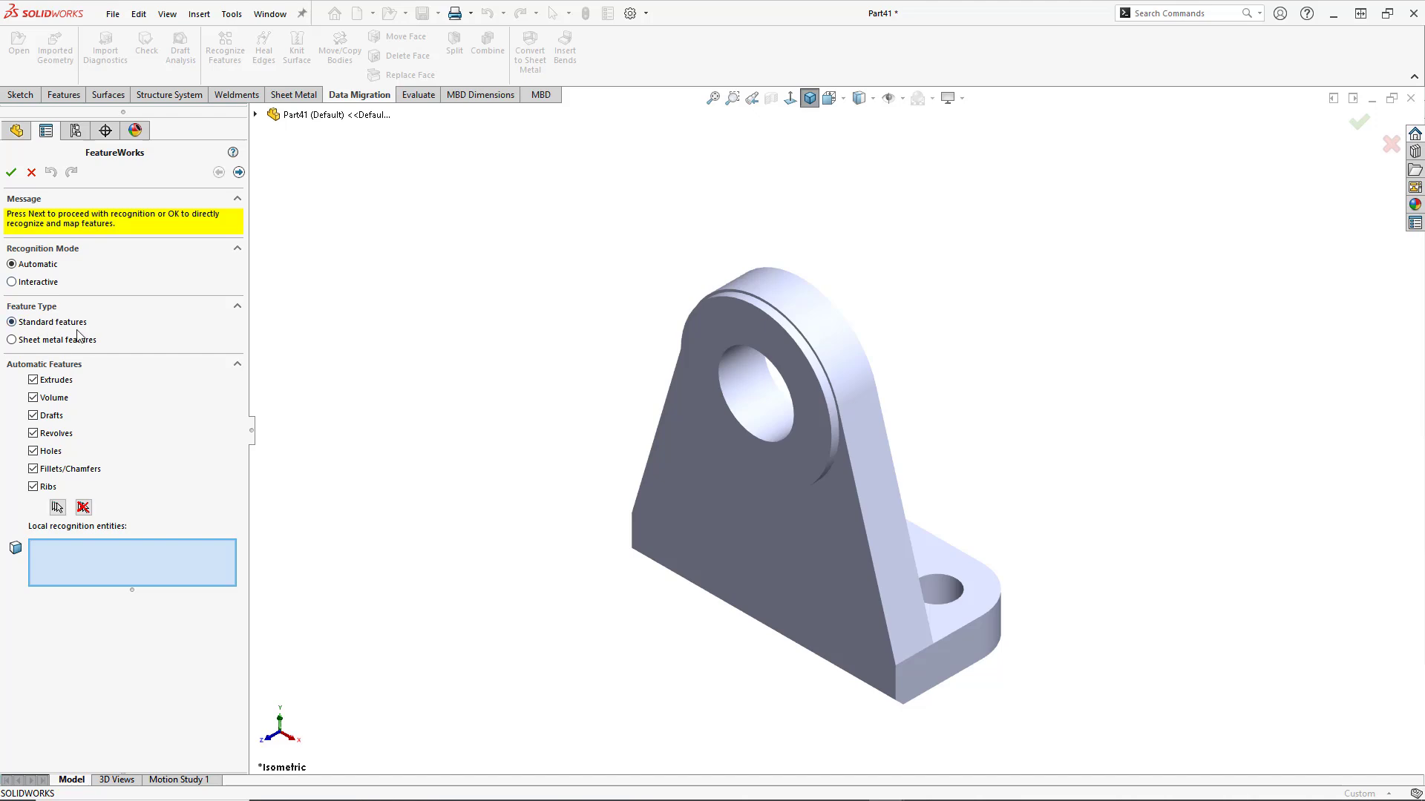
pyautogui.click(83, 509)
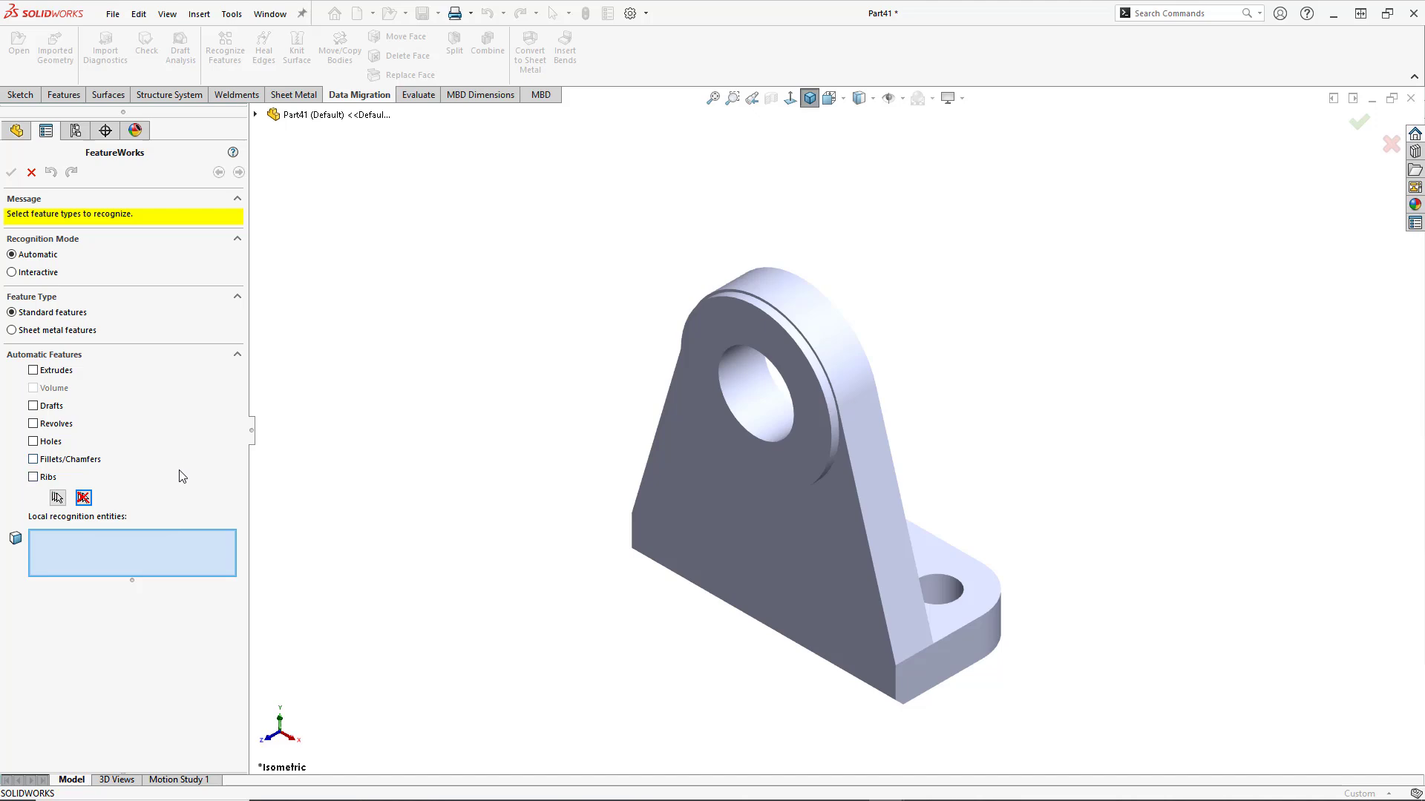
# - Enable only Ribs as the automatic feature type and run recognition on the bracket
pyautogui.moveTo(731, 620); pyautogui.dragTo(561, 606, button='middle')
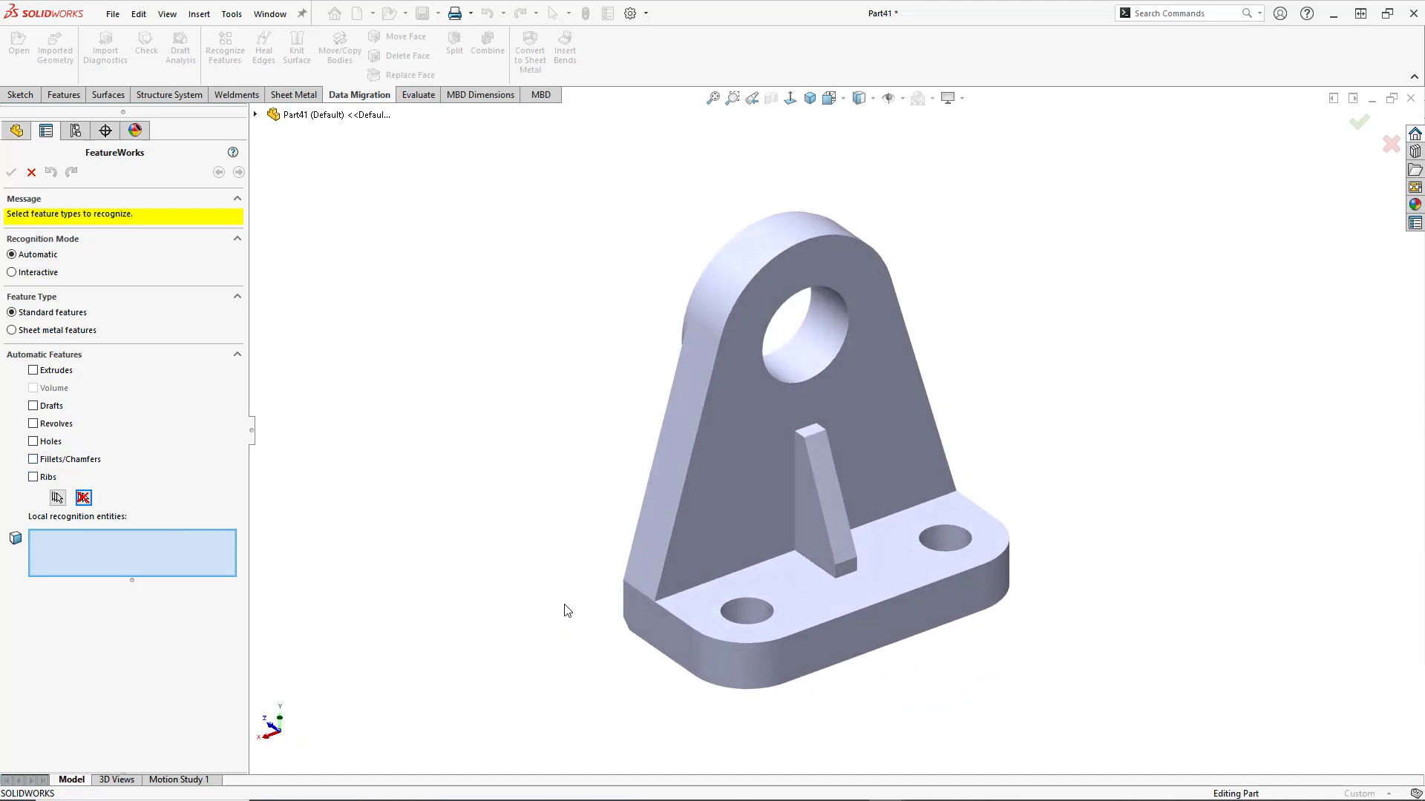
pyautogui.scroll(-2, 564, 593)
pyautogui.scroll(3, 852, 512)
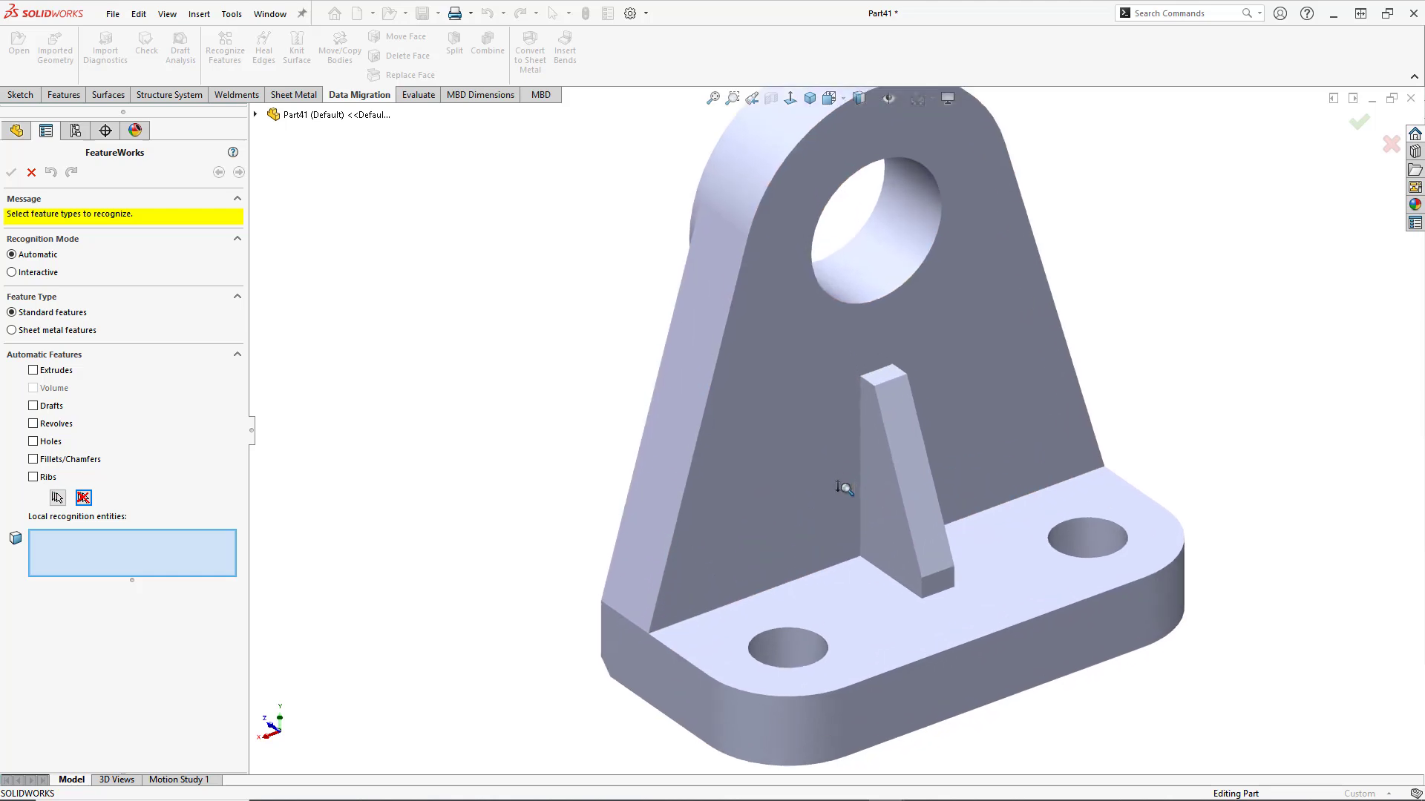
pyautogui.scroll(2, 765, 516)
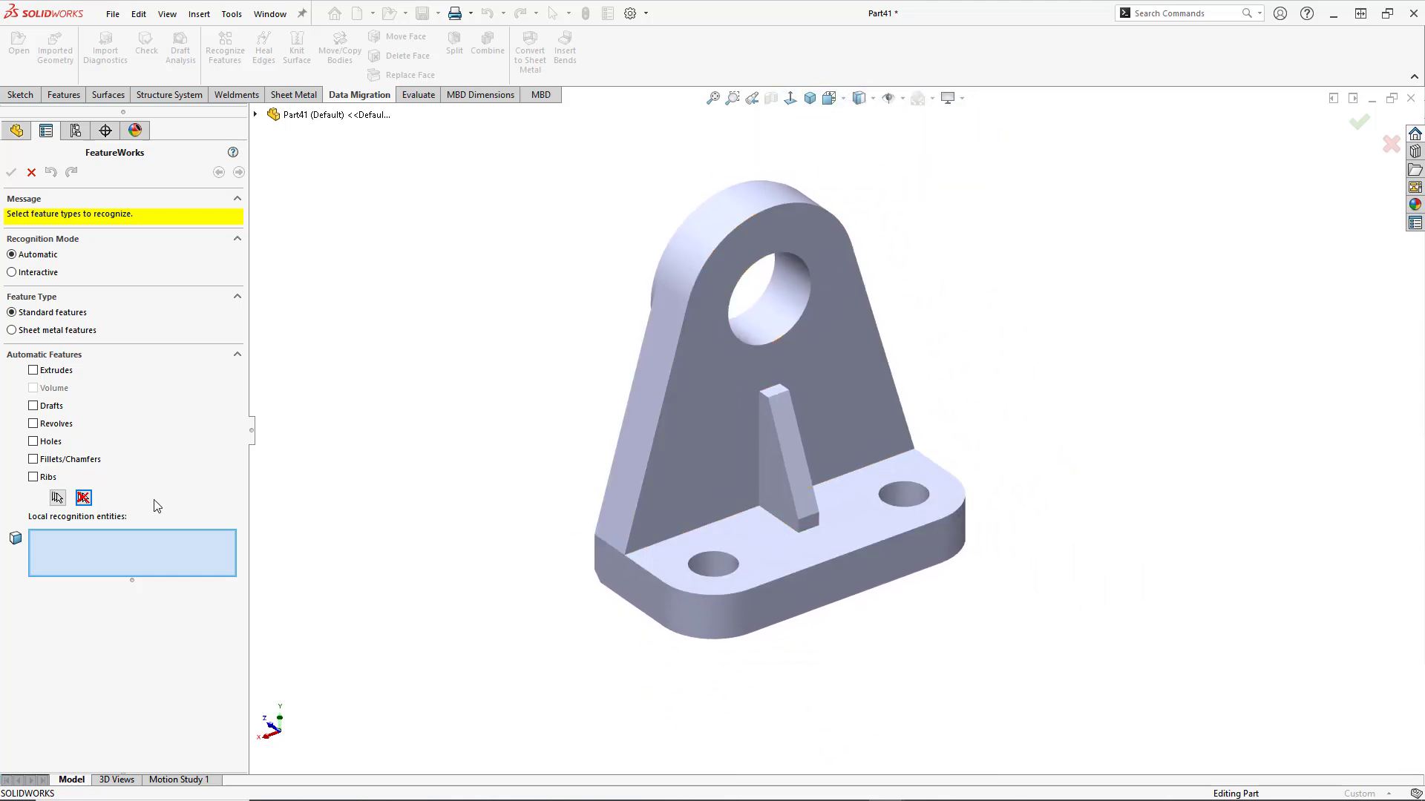
pyautogui.click(30, 477)
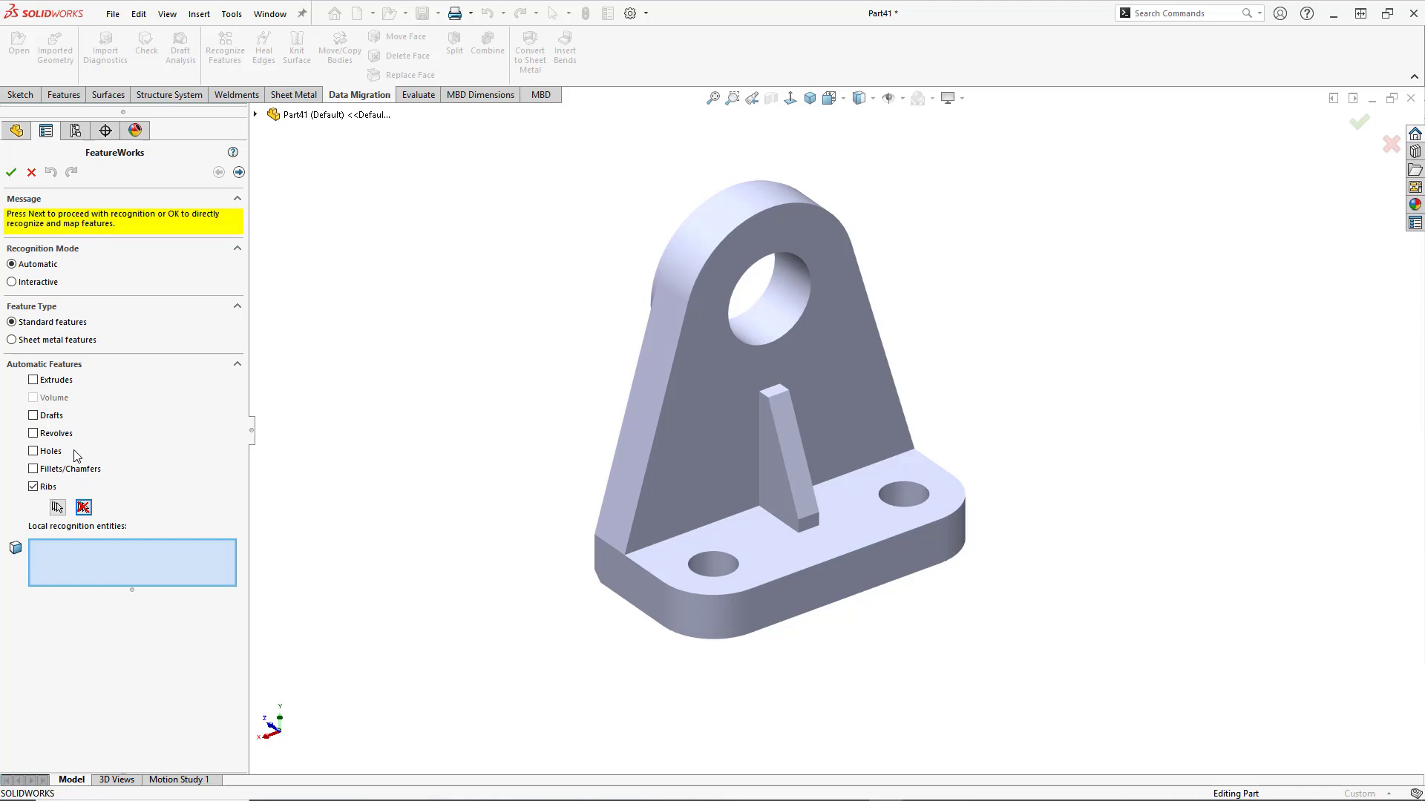
pyautogui.click(239, 173)
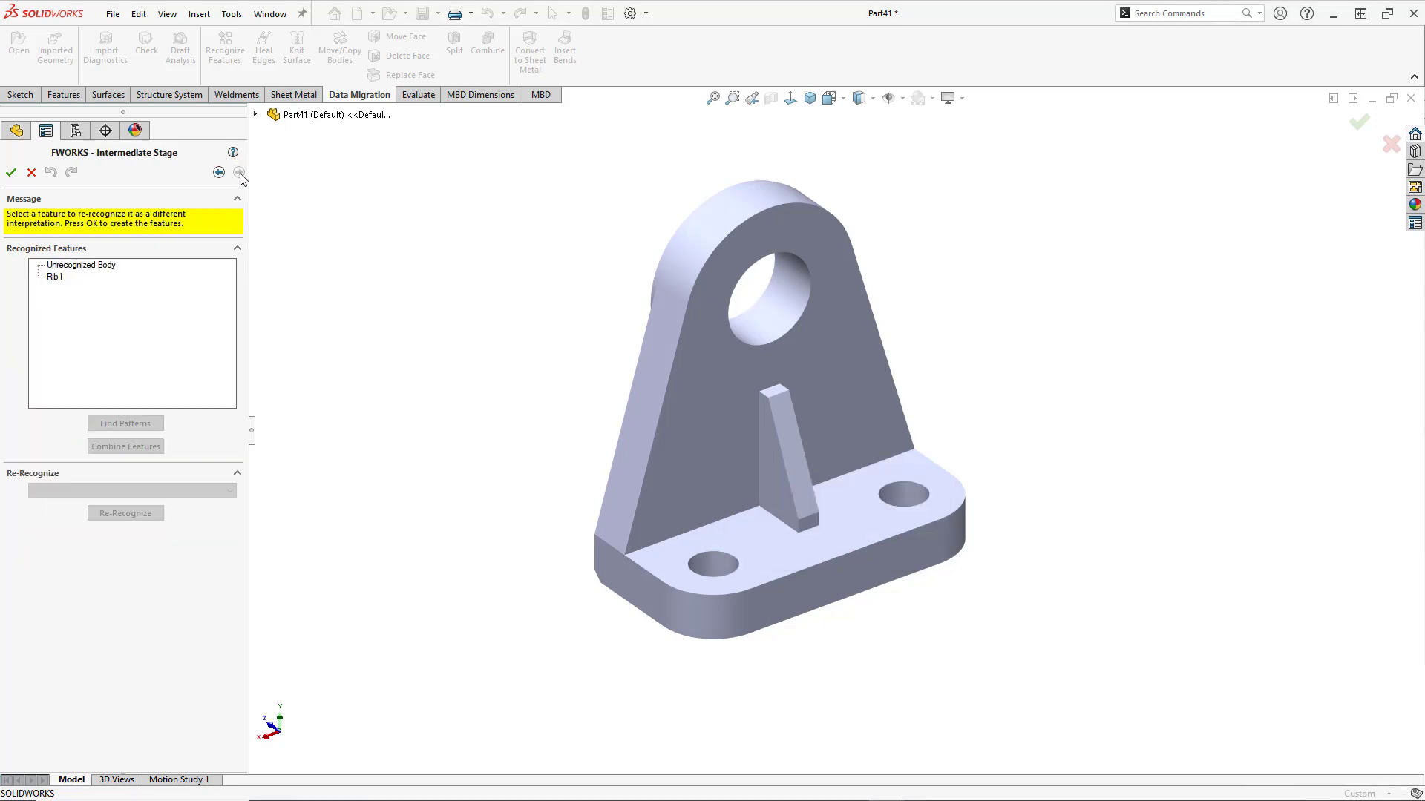
# - Compare Rib1 with the unrecognized body and continue recognition on the remaining imported body
pyautogui.click(57, 279)
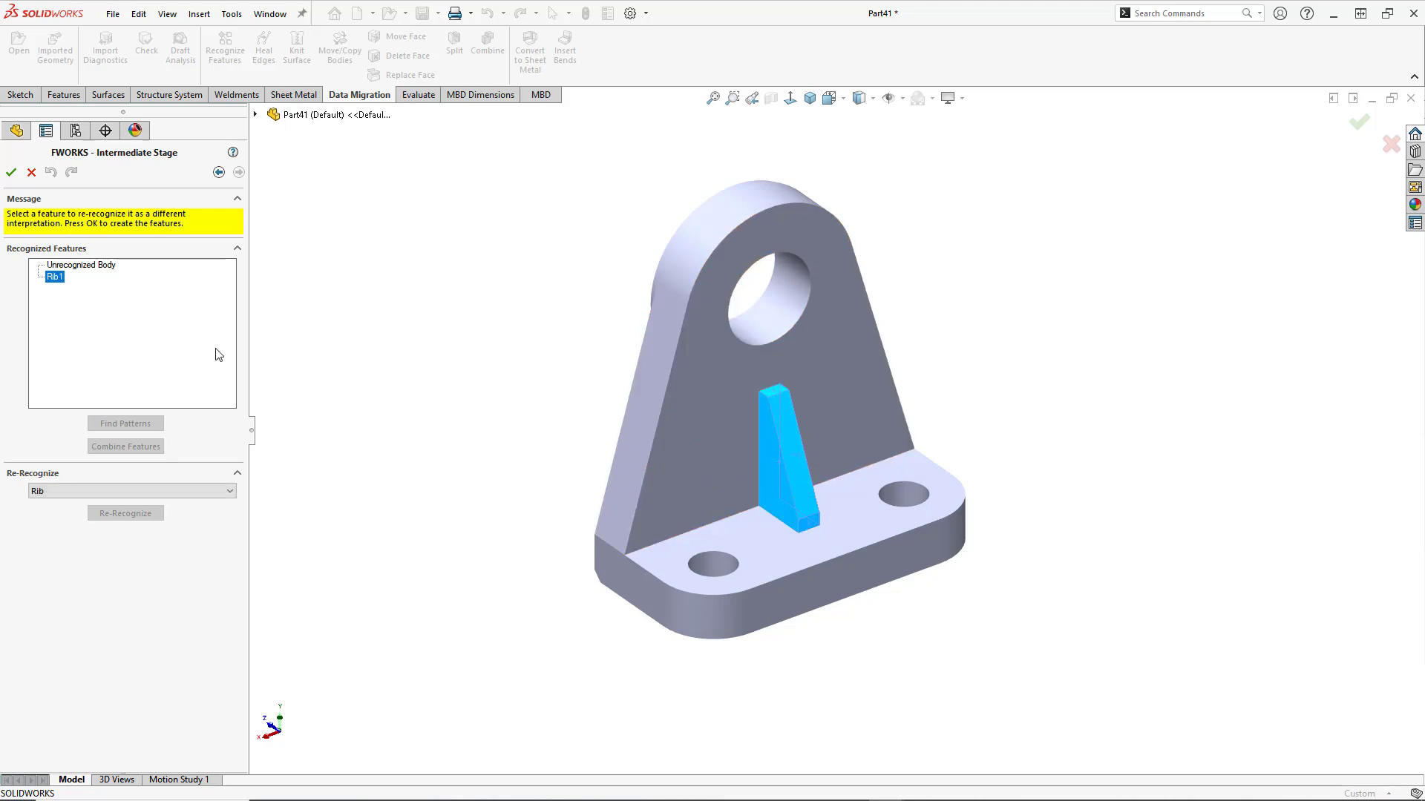
pyautogui.click(96, 267)
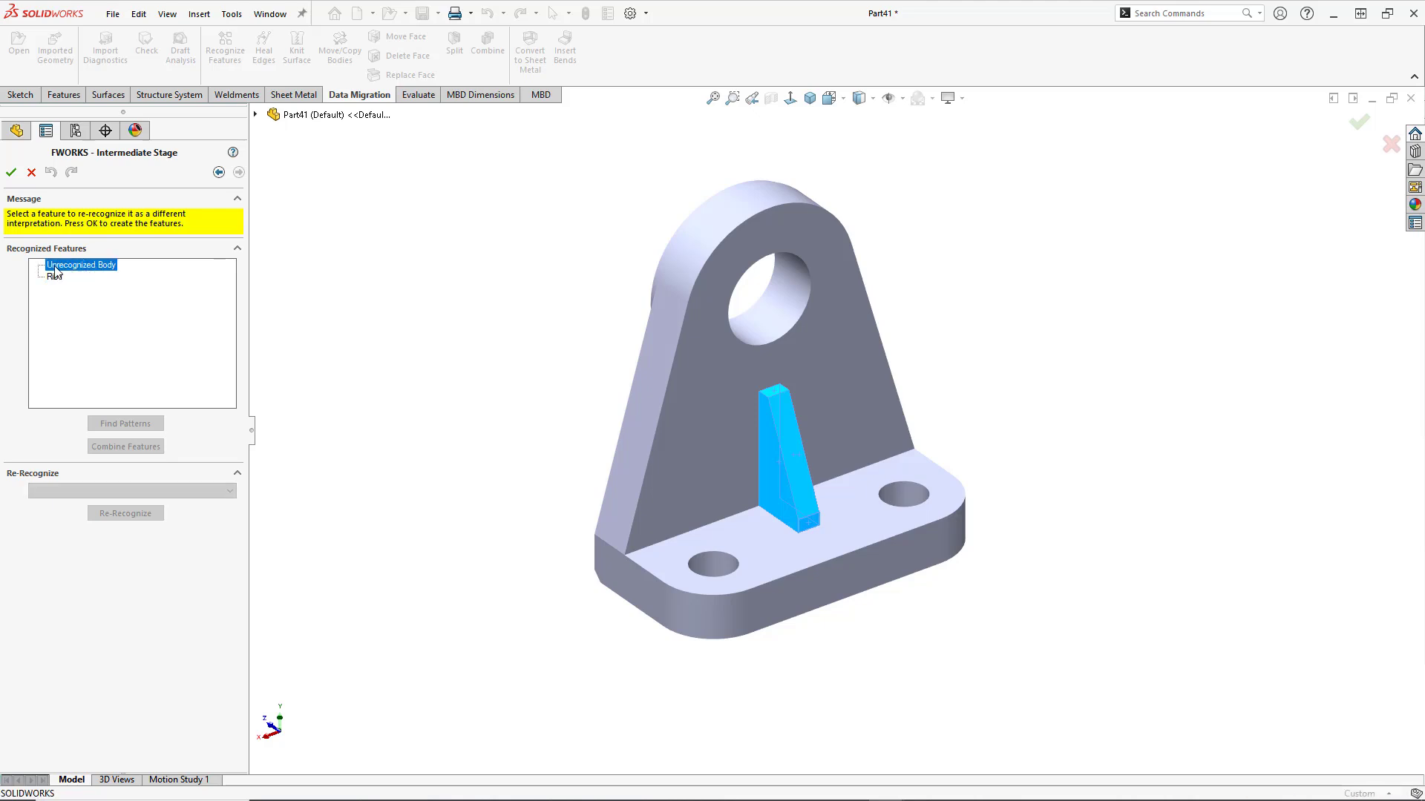
pyautogui.click(55, 278)
pyautogui.click(67, 265)
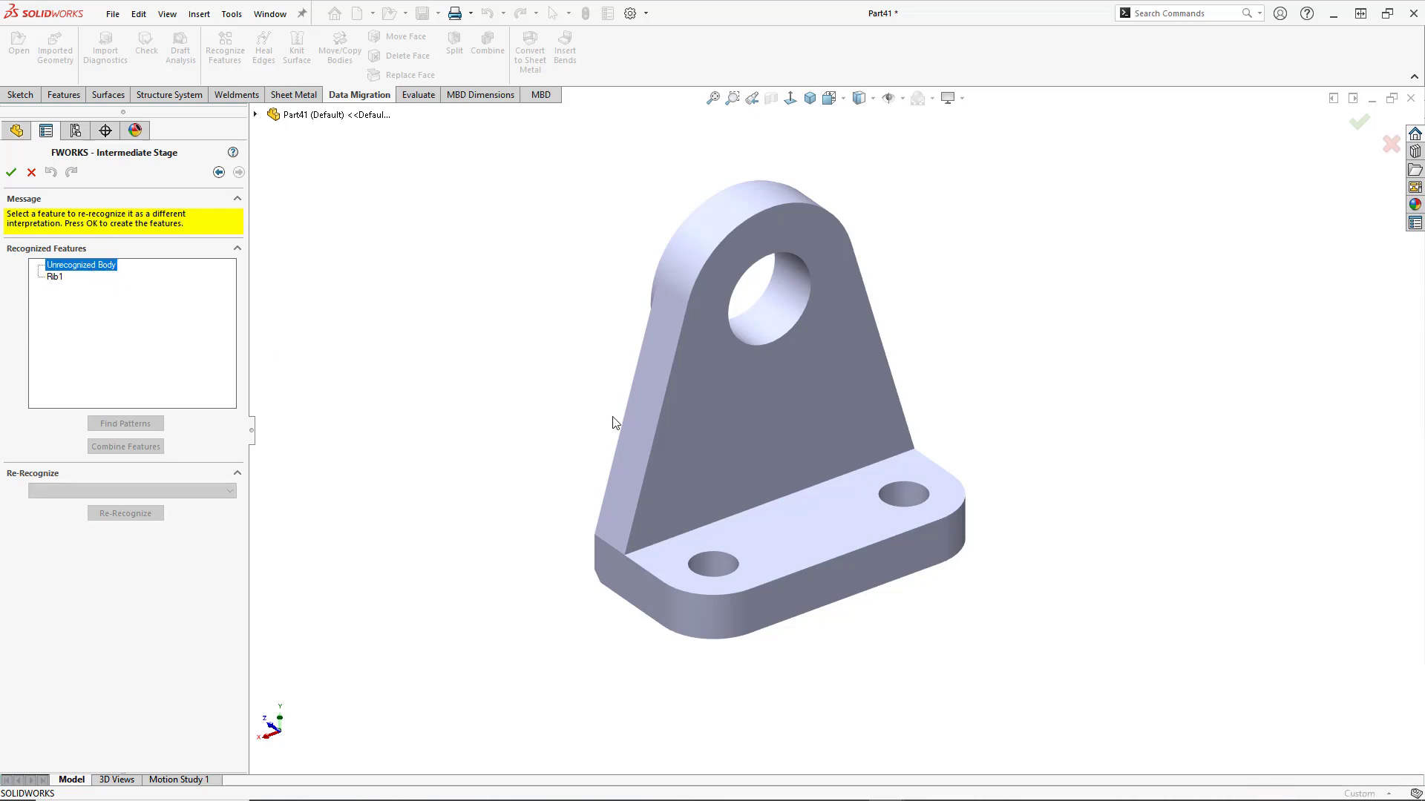
pyautogui.moveTo(500, 490)
pyautogui.mouseDown(button='middle')
pyautogui.moveTo(636, 457)
pyautogui.moveTo(512, 495)
pyautogui.mouseUp(button='middle')
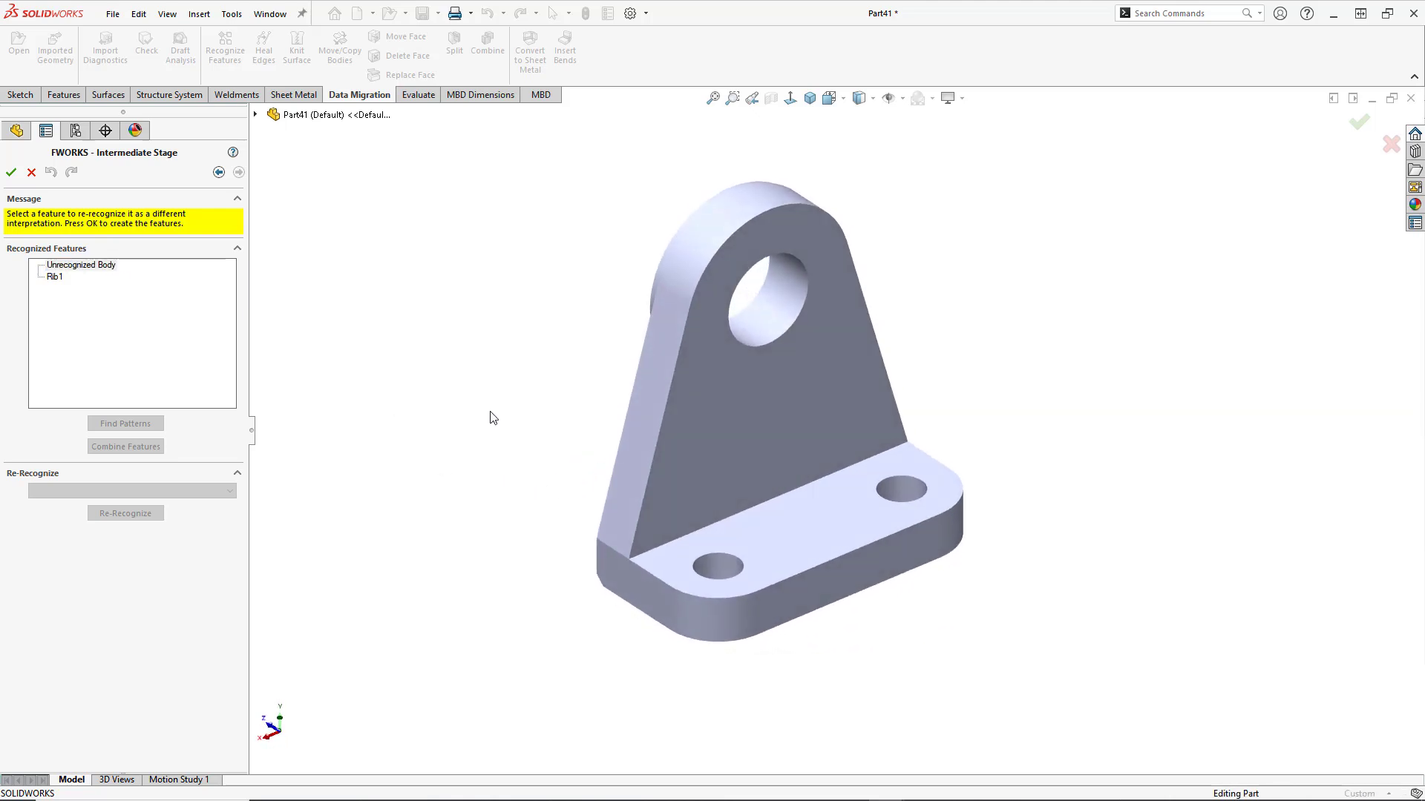
pyautogui.click(220, 175)
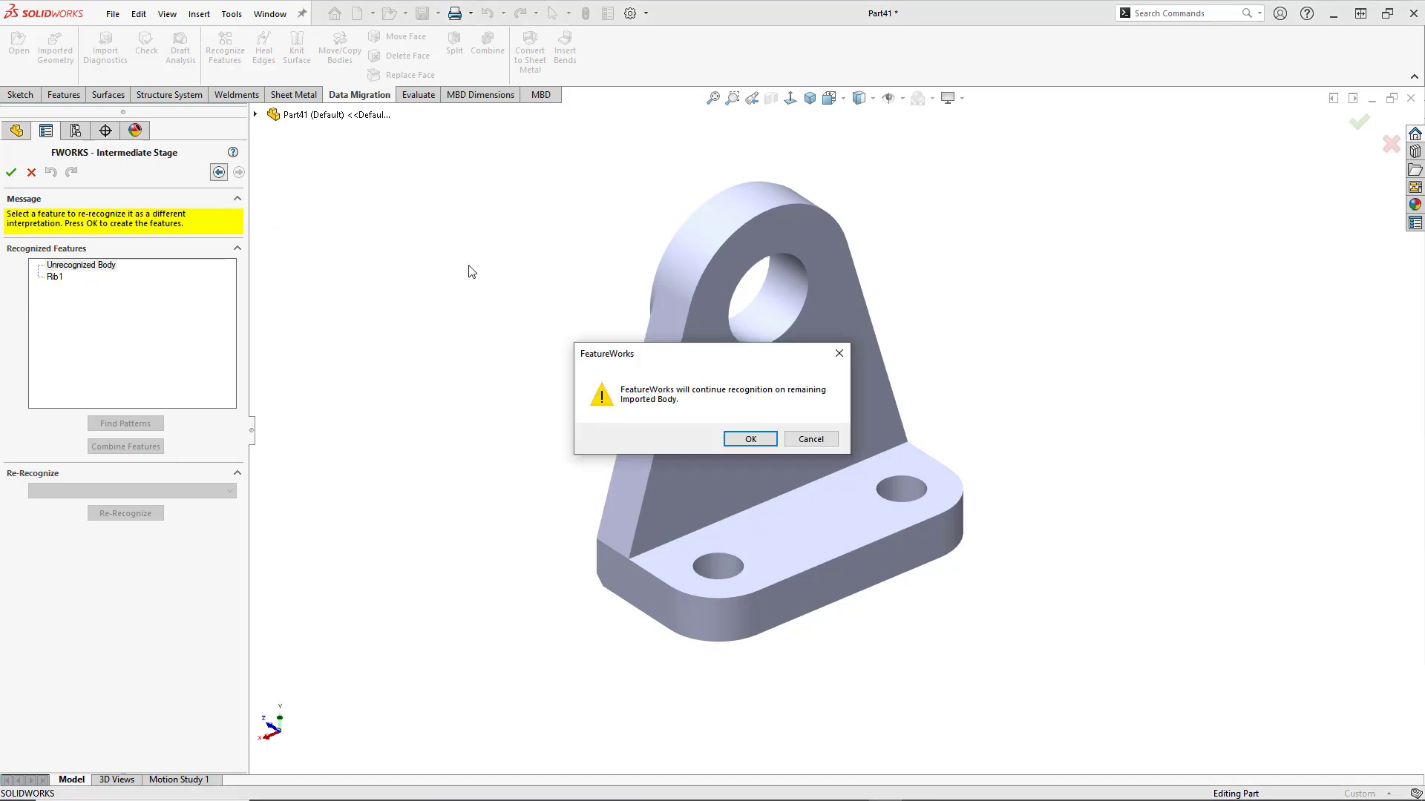
pyautogui.click(760, 437)
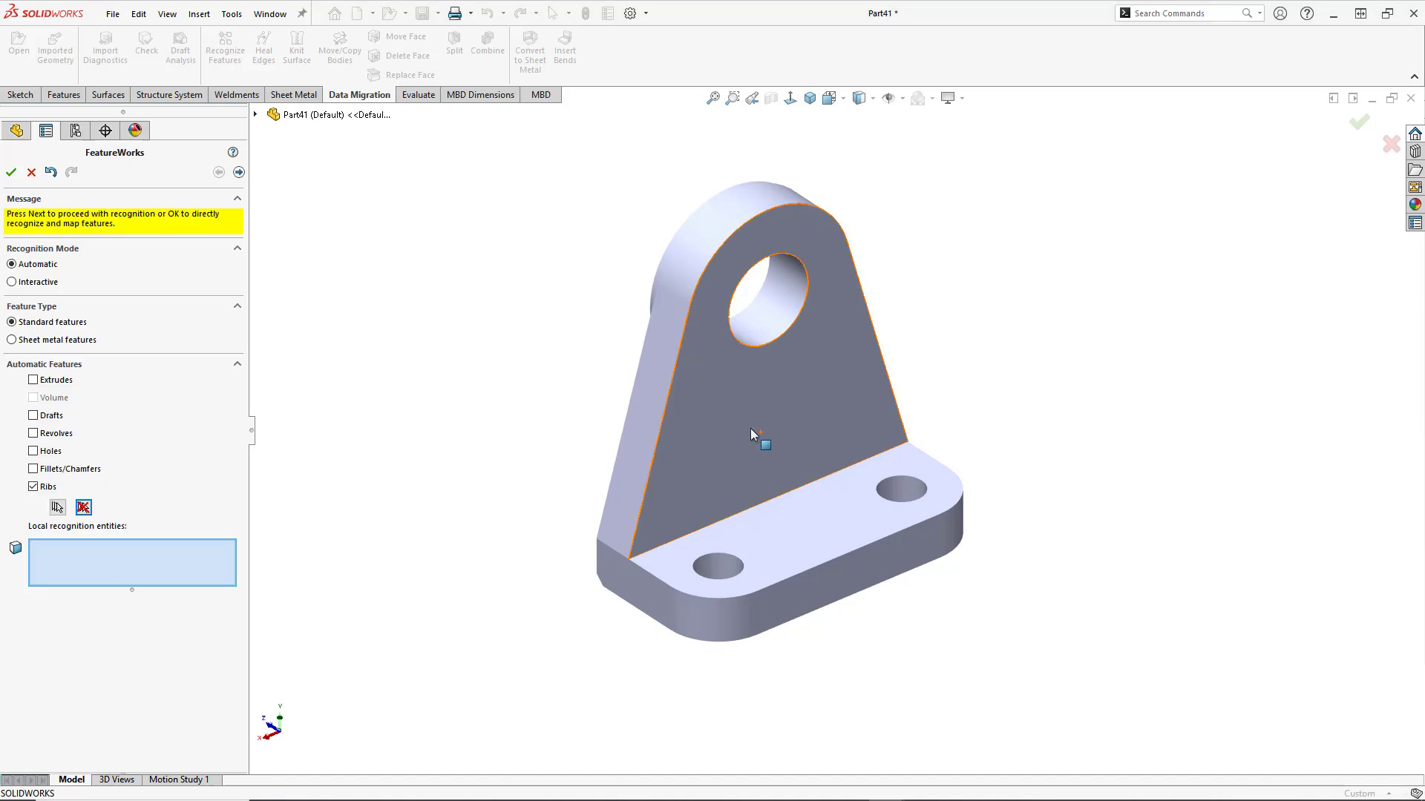
# - Switch the automatic feature type from Ribs to Fillets/Chamfers and run recognition on the remaining body
pyautogui.click(33, 488)
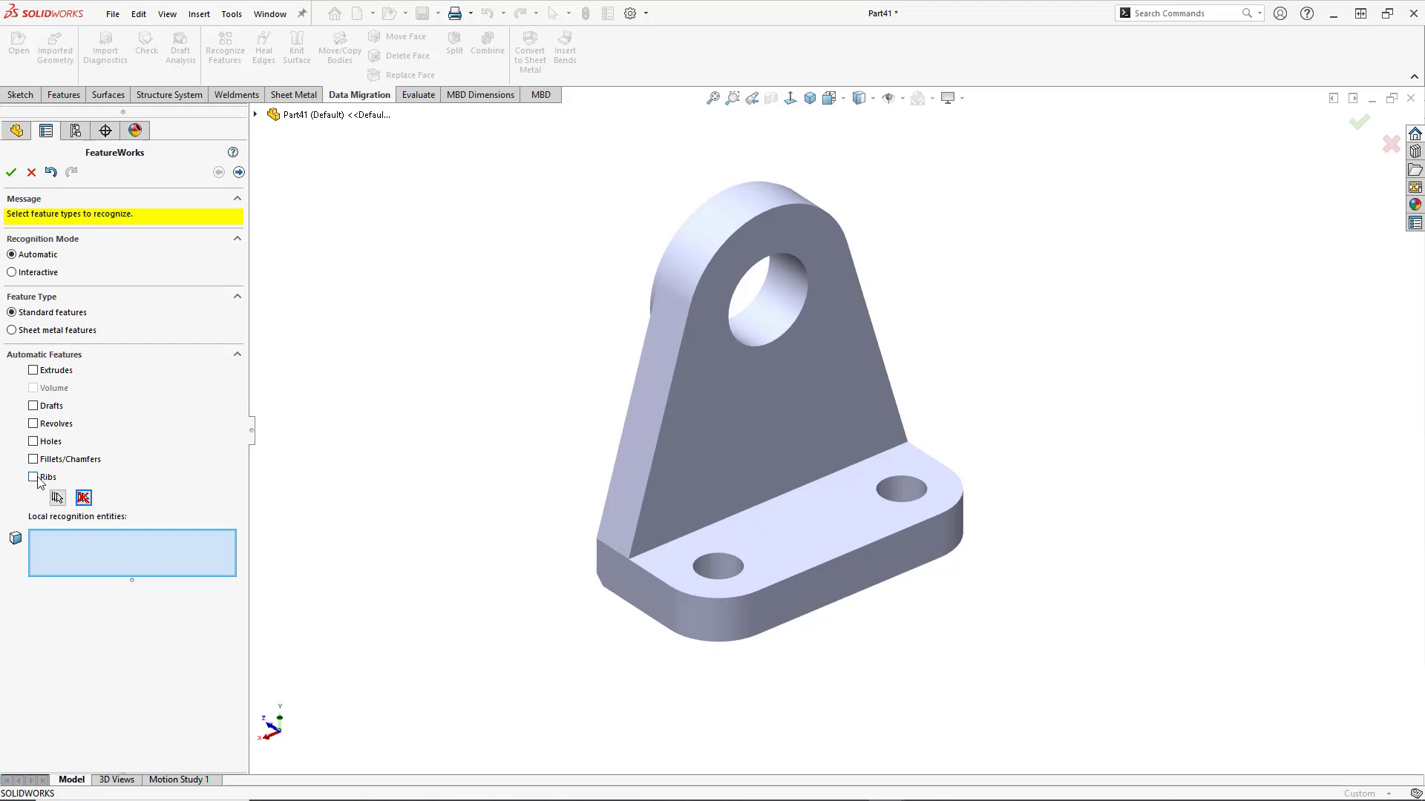
pyautogui.click(33, 459)
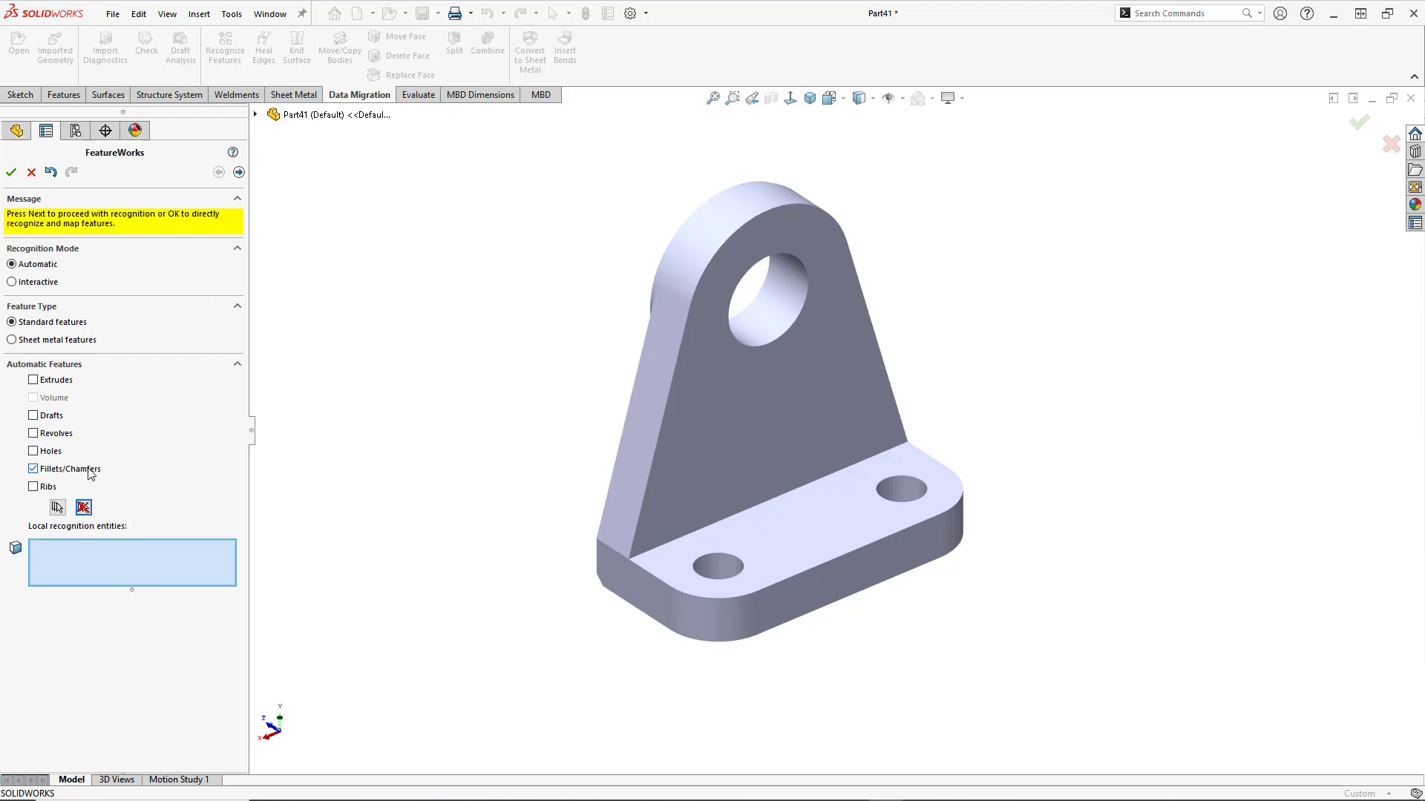
pyautogui.click(239, 172)
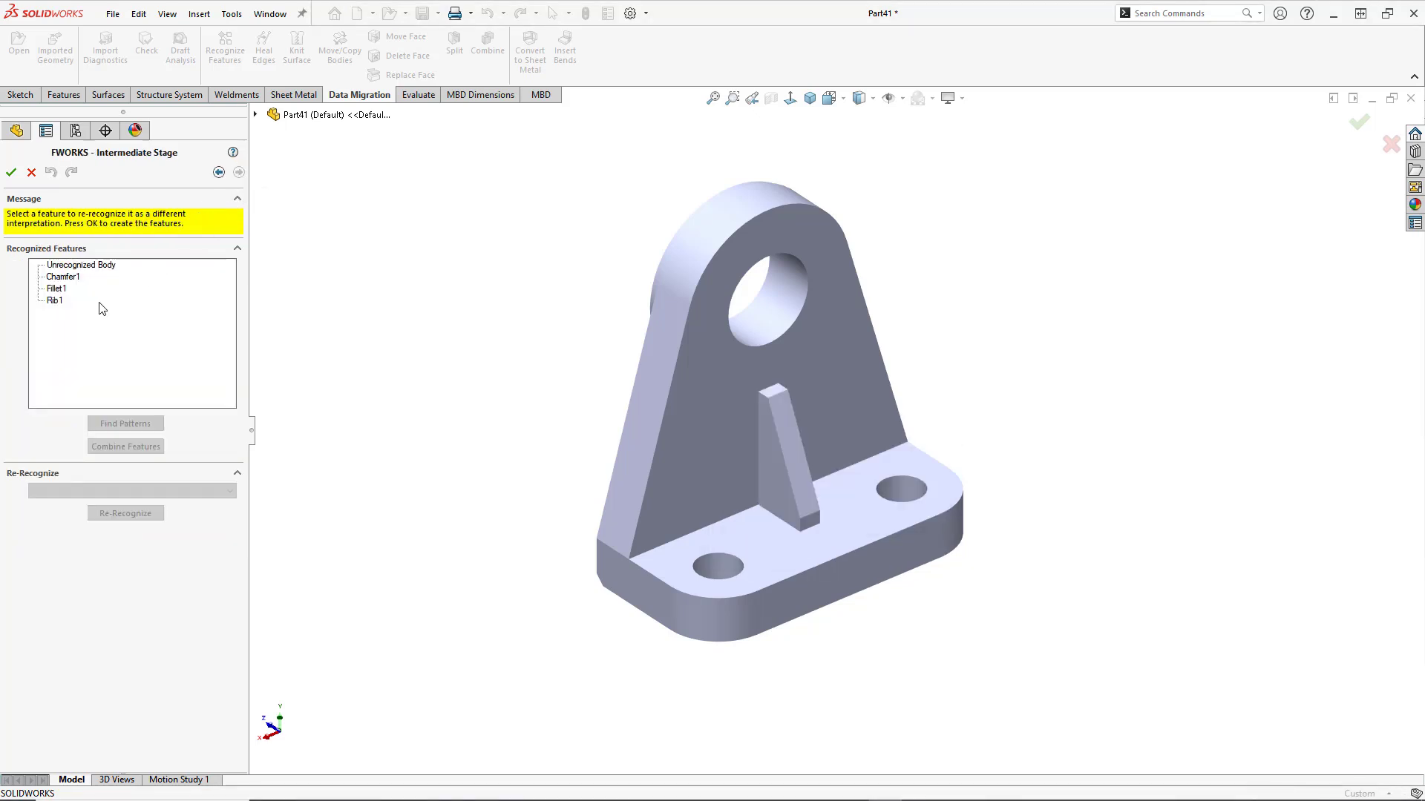
# - Review Rib1, Fillet1, Chamfer1 and the unrecognized body, and proceed with recognition of what remains
pyautogui.click(63, 302)
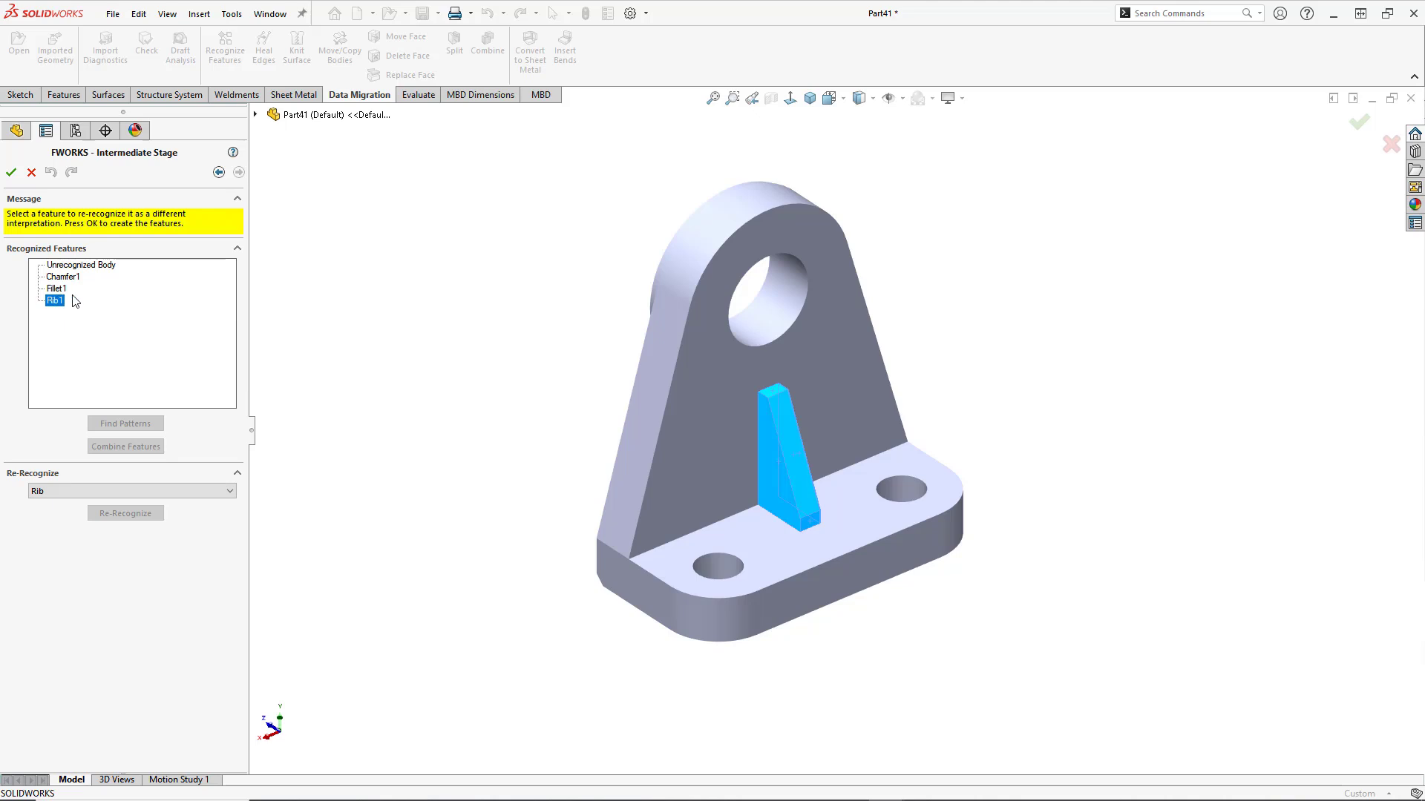
pyautogui.click(67, 288)
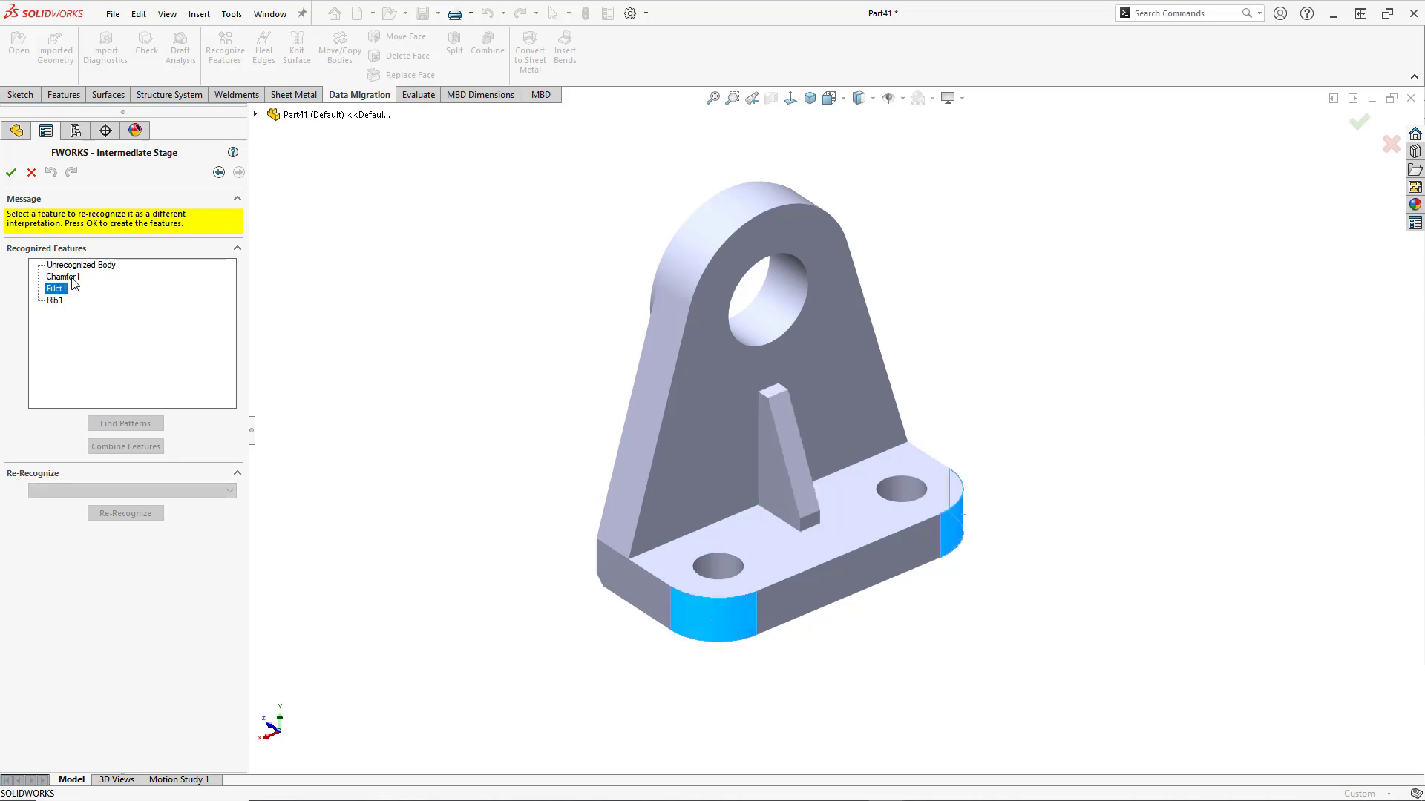
pyautogui.click(63, 277)
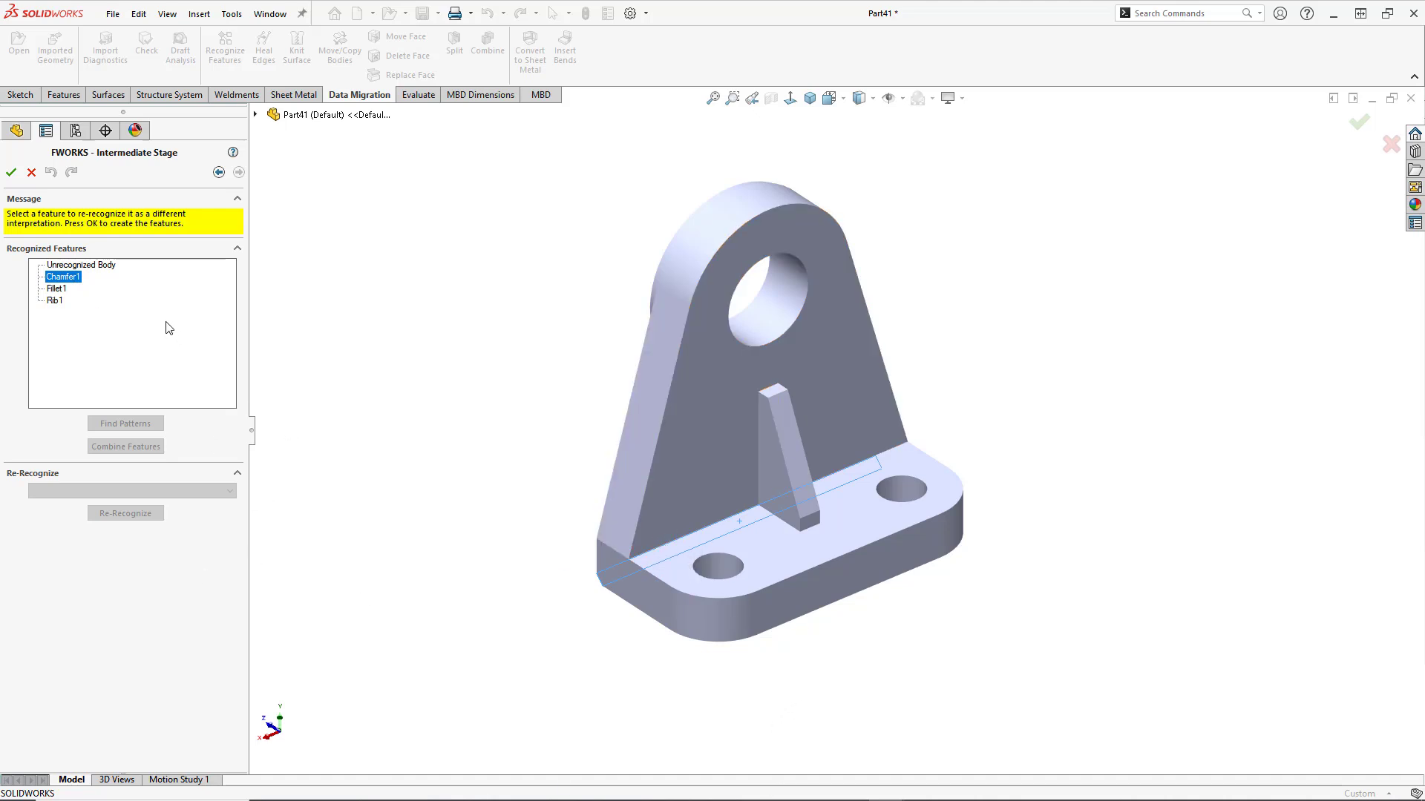
pyautogui.click(105, 266)
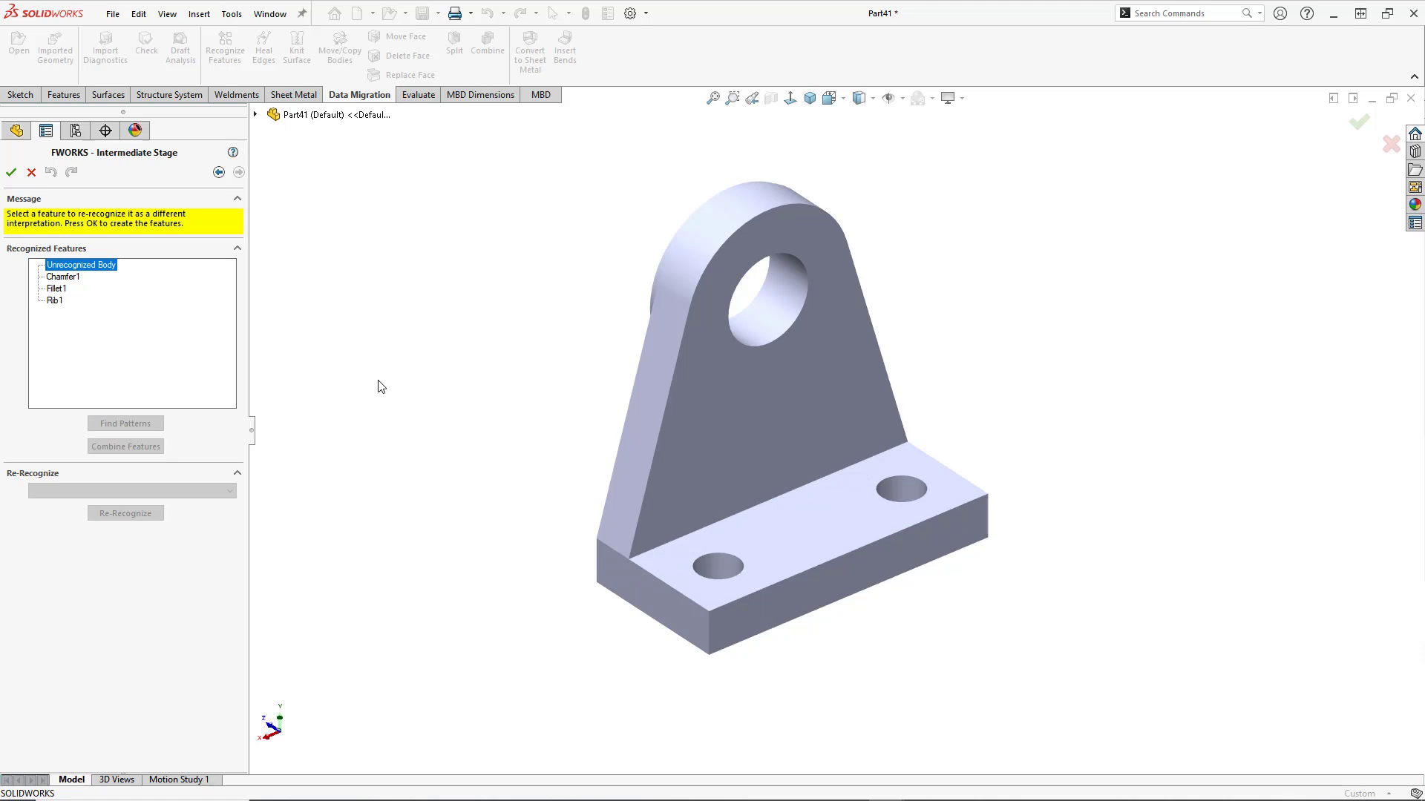
pyautogui.moveTo(542, 583)
pyautogui.mouseDown(button='middle')
pyautogui.moveTo(738, 499)
pyautogui.moveTo(540, 581)
pyautogui.mouseUp(button='middle')
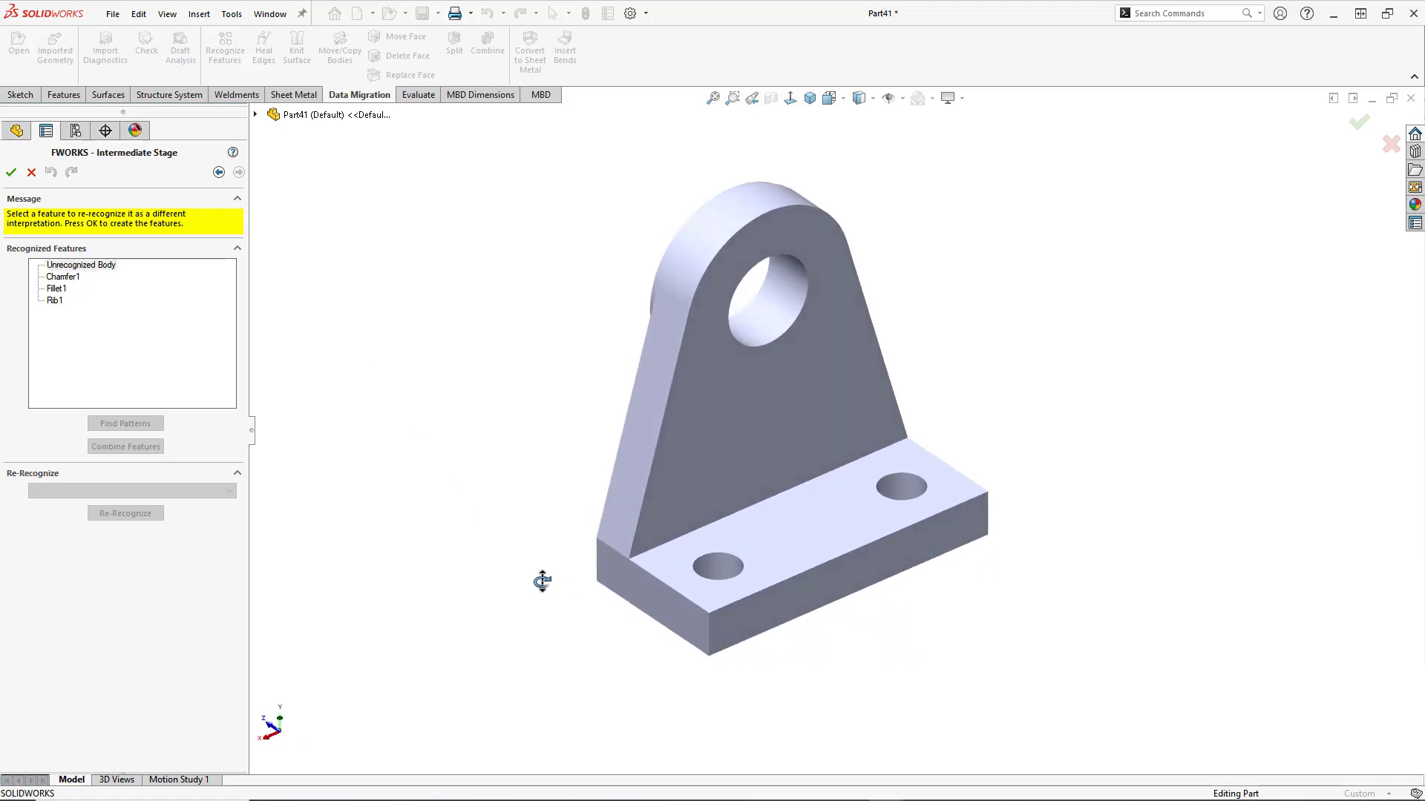
pyautogui.click(218, 175)
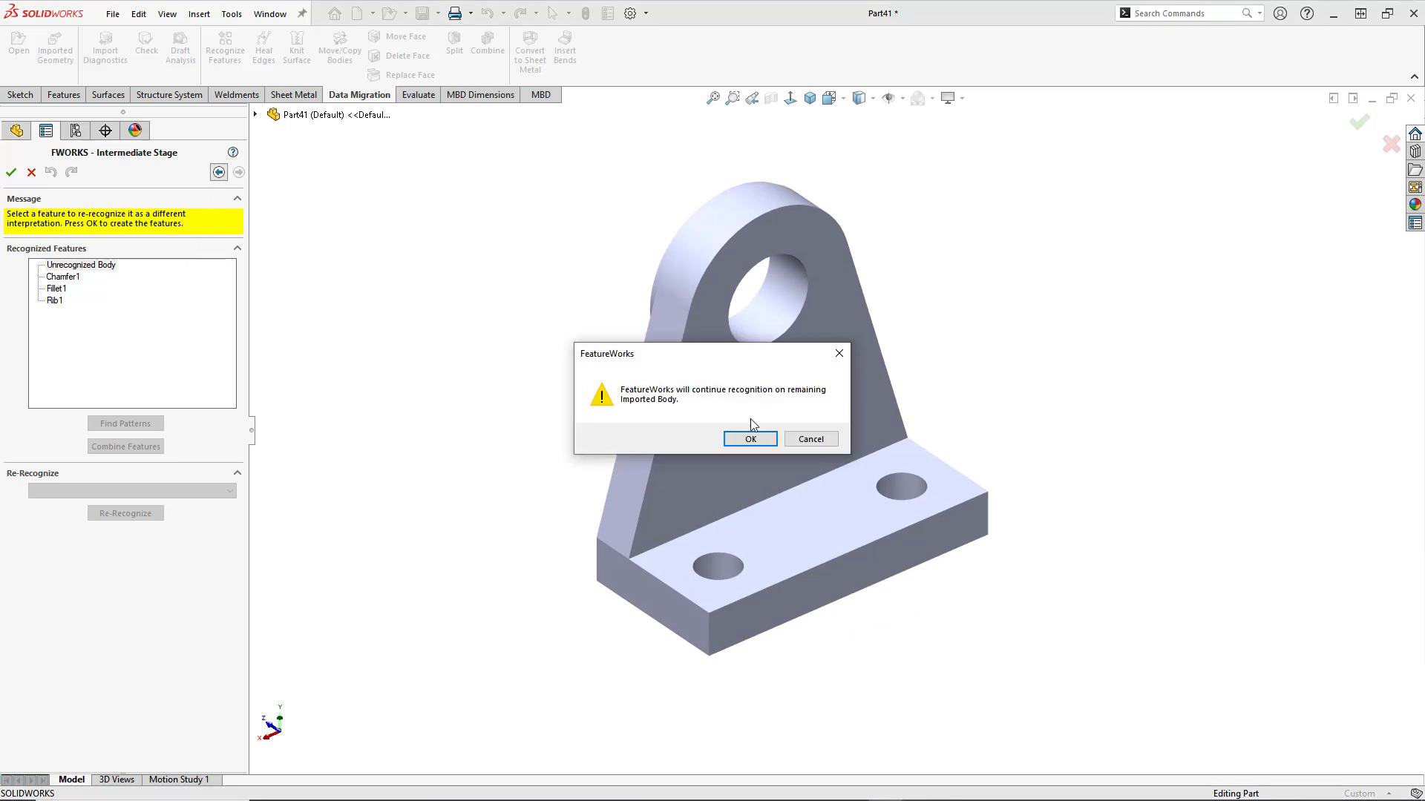
pyautogui.click(763, 439)
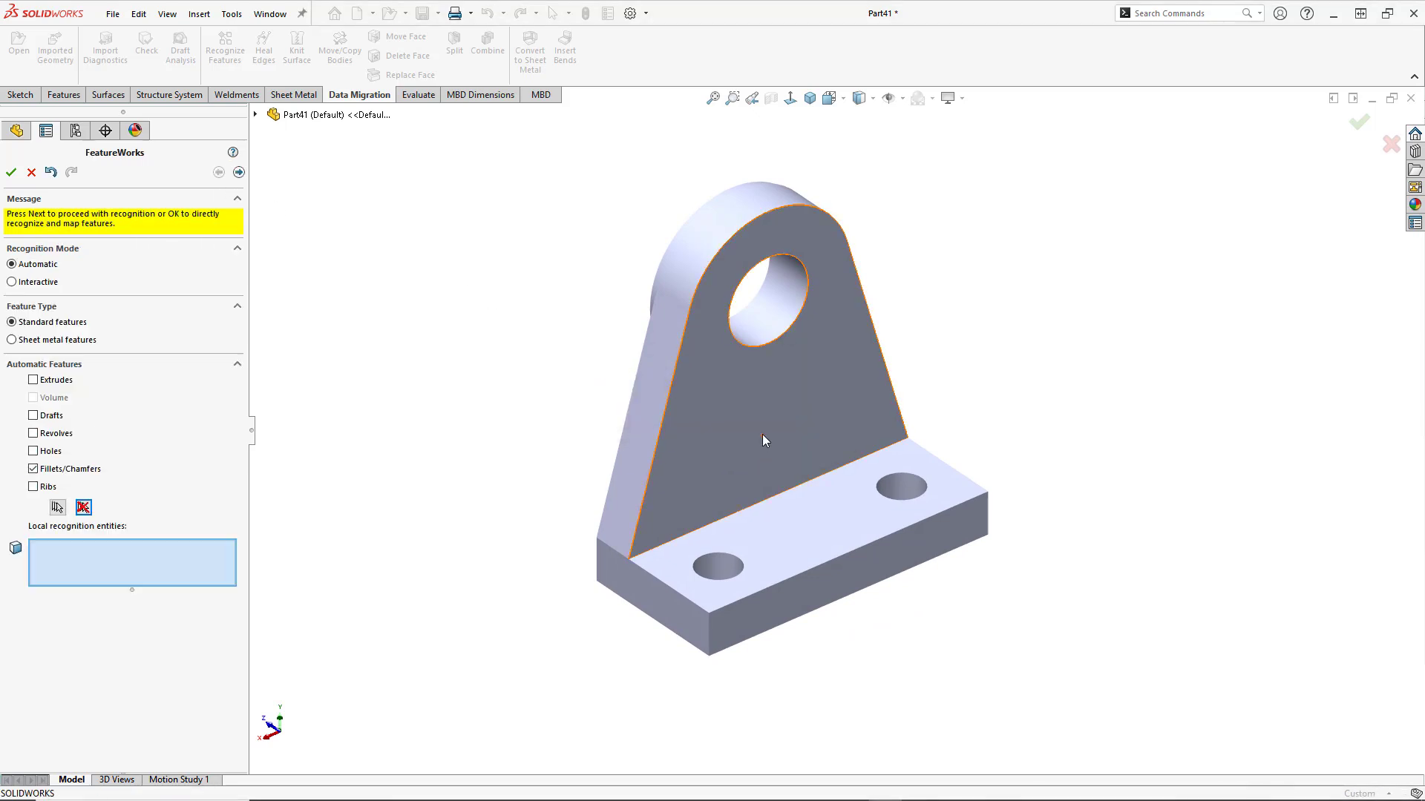
# - Recognize only Holes, using the top face of the bracket's base as the local recognition entity
pyautogui.click(33, 469)
pyautogui.click(33, 442)
pyautogui.click(818, 524)
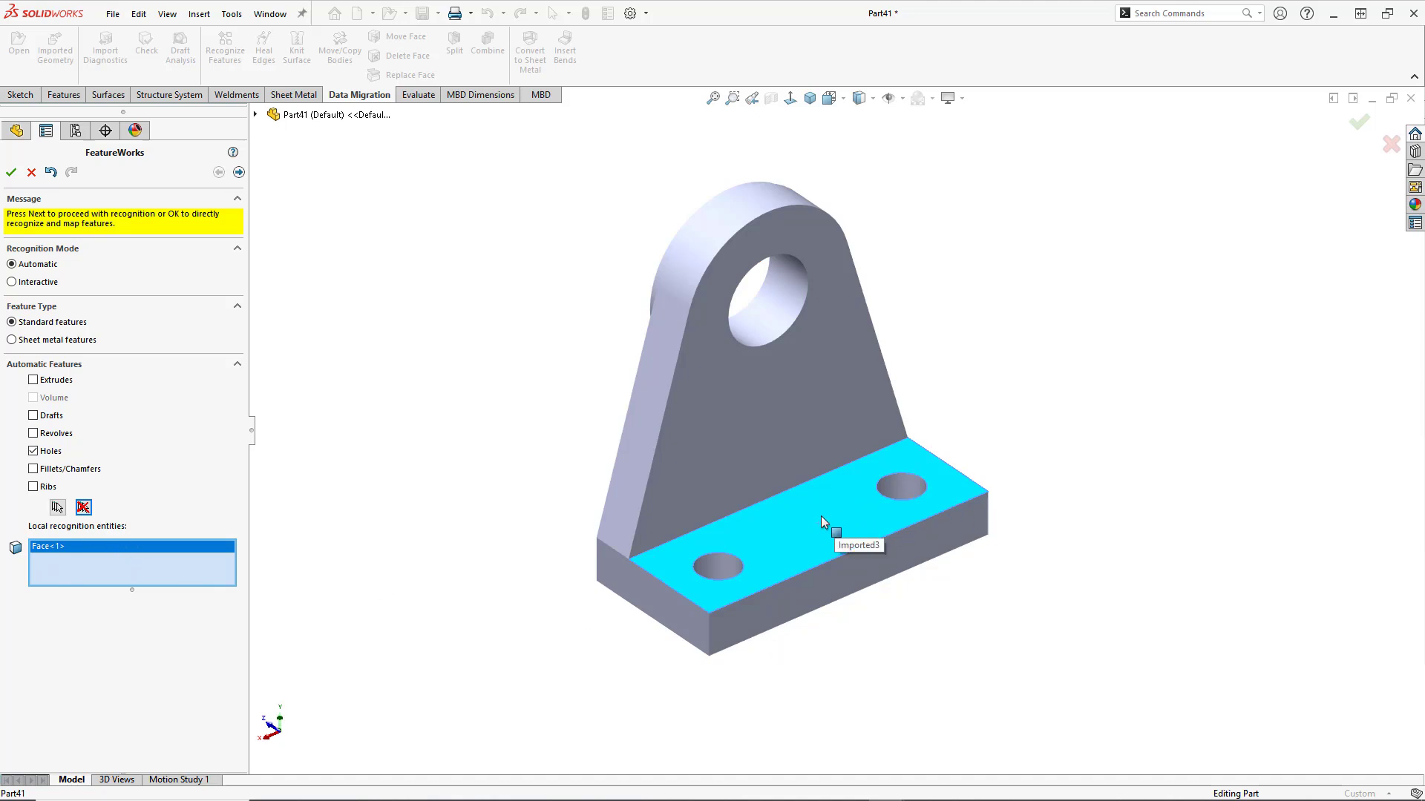
pyautogui.click(239, 173)
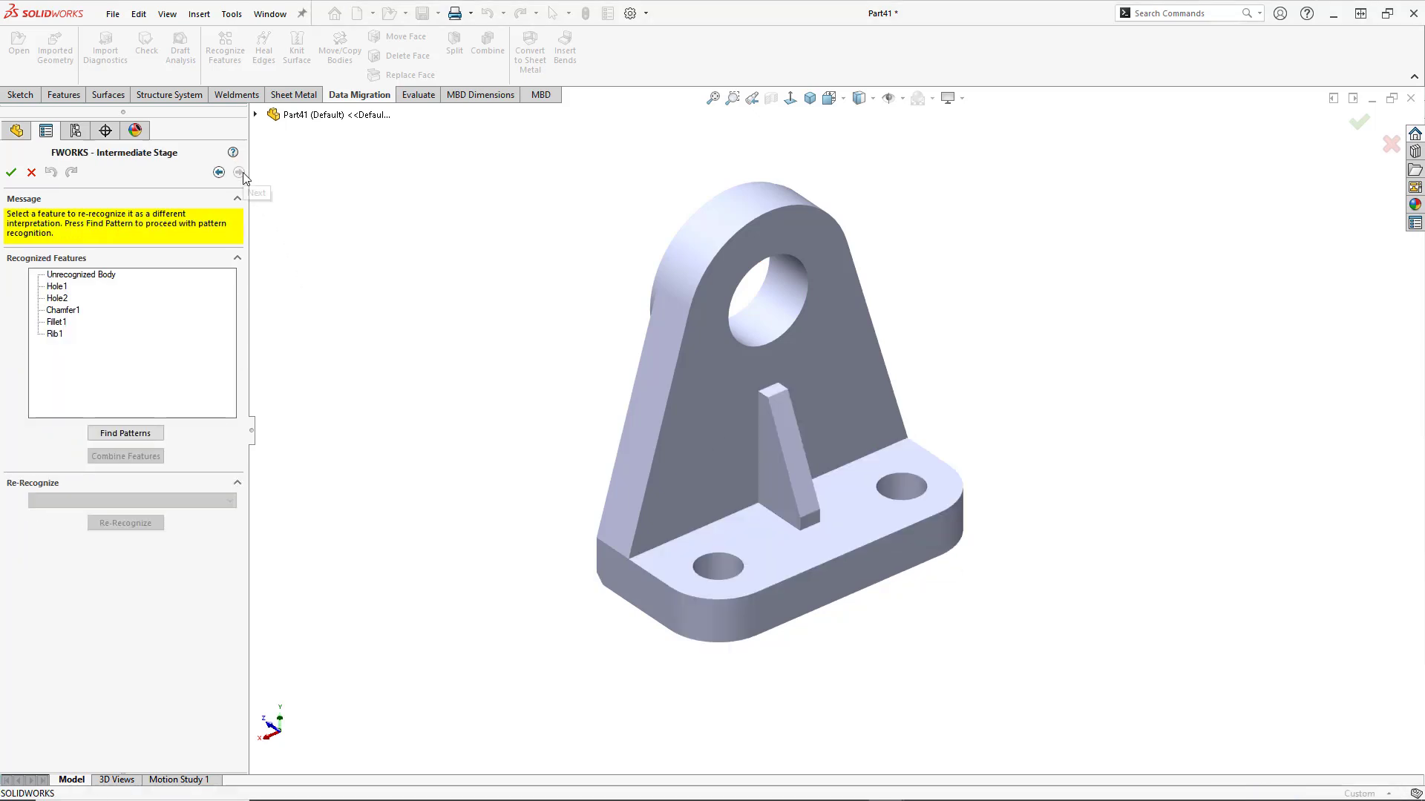
# - Examine which base holes Hole1 and Hole2 correspond to in the recognized features
pyautogui.click(57, 287)
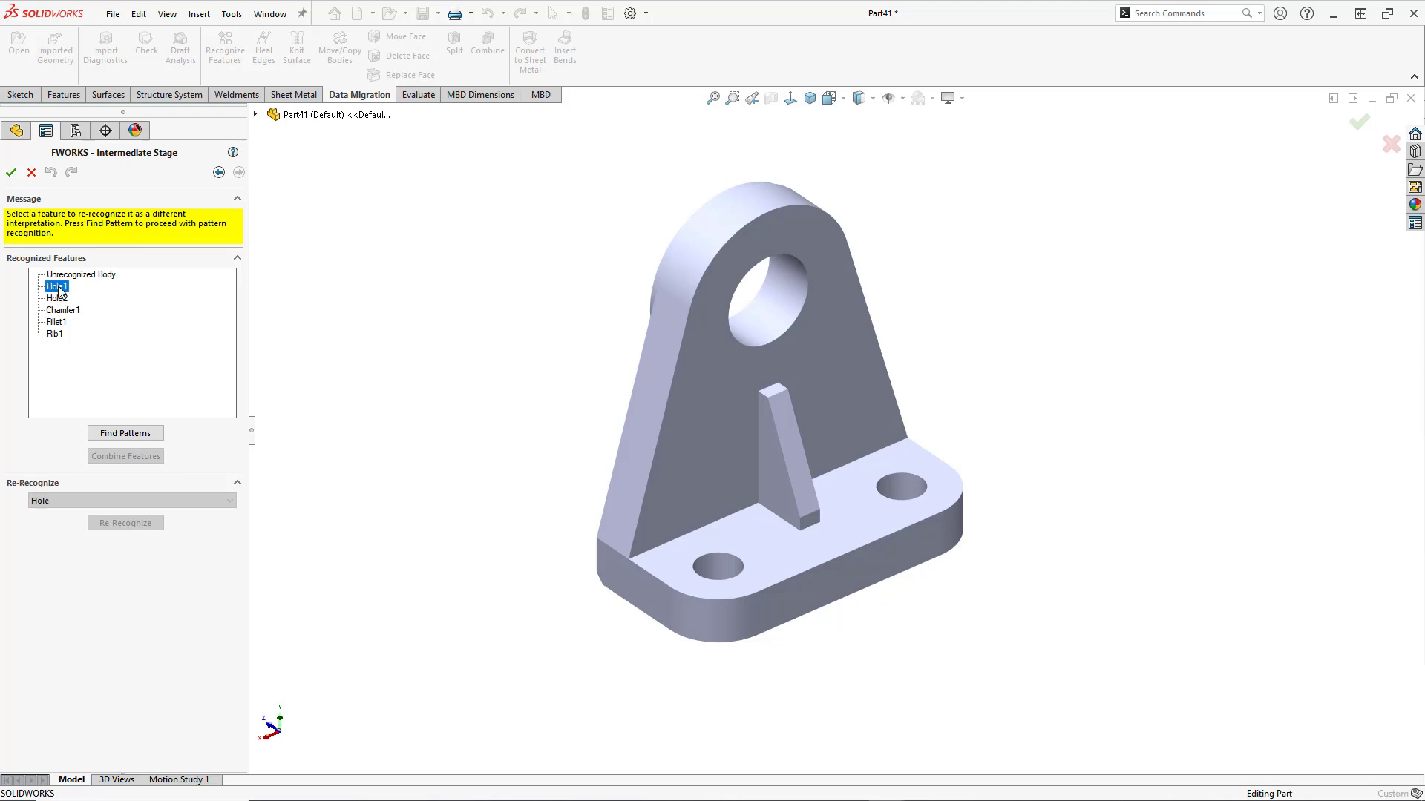
pyautogui.click(59, 299)
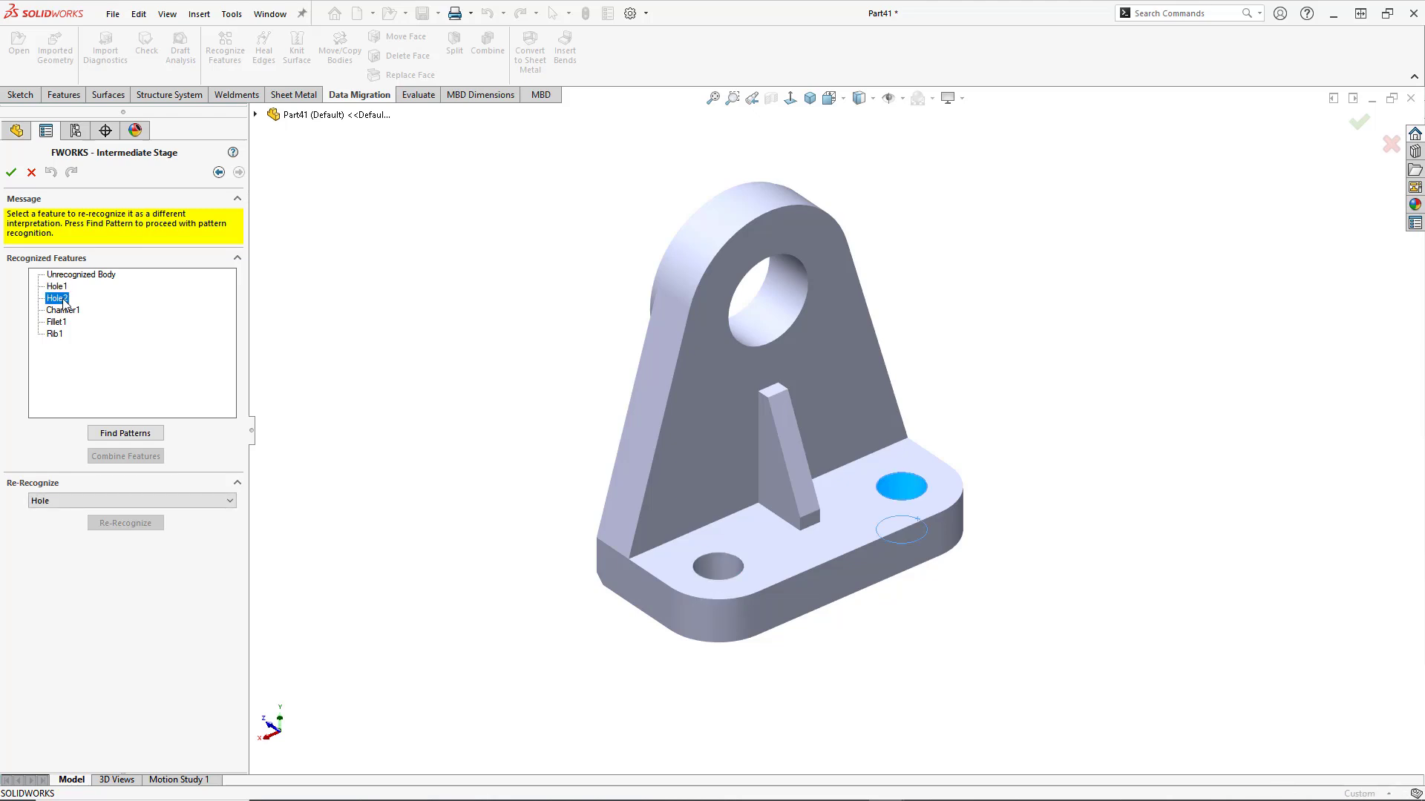
pyautogui.click(57, 287)
pyautogui.click(69, 301)
pyautogui.click(64, 288)
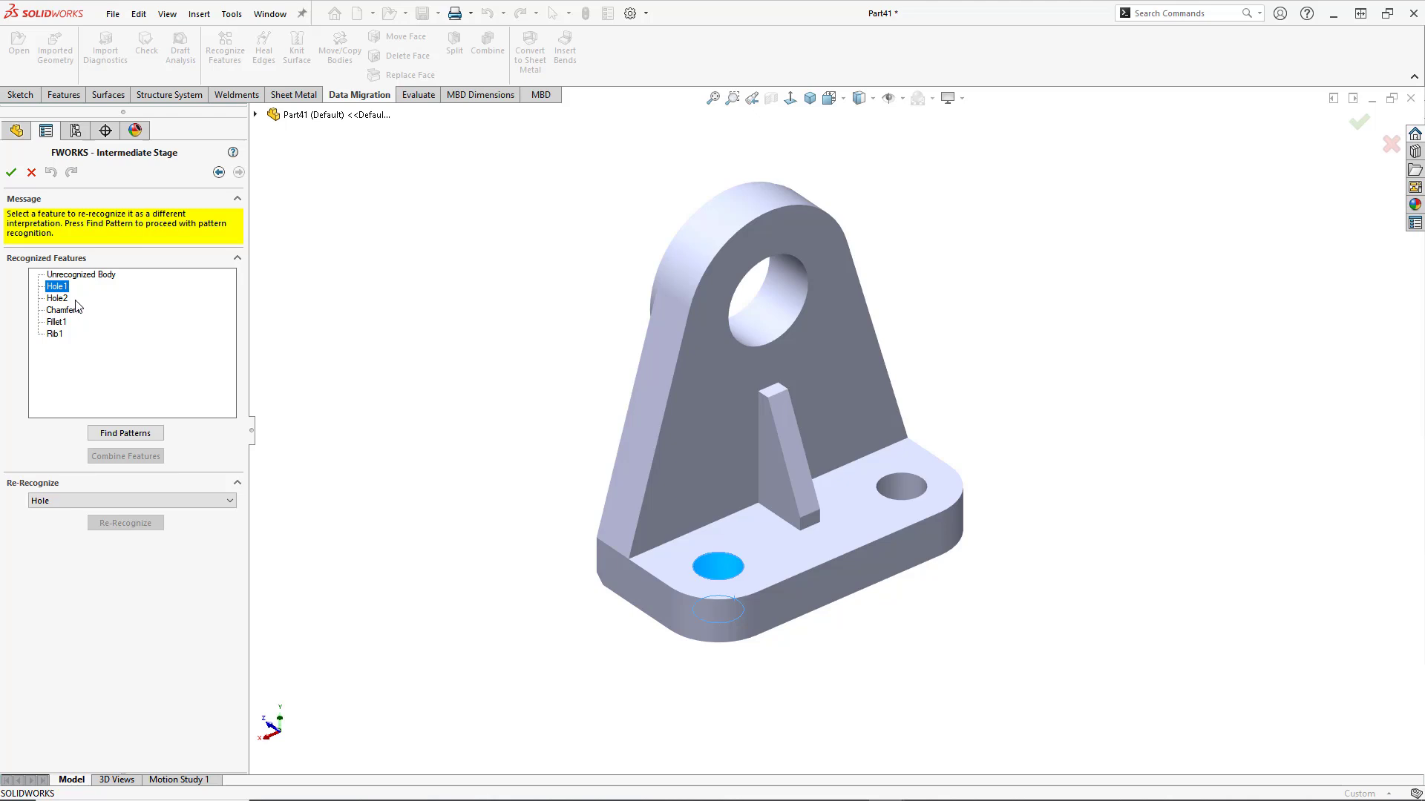
pyautogui.click(256, 115)
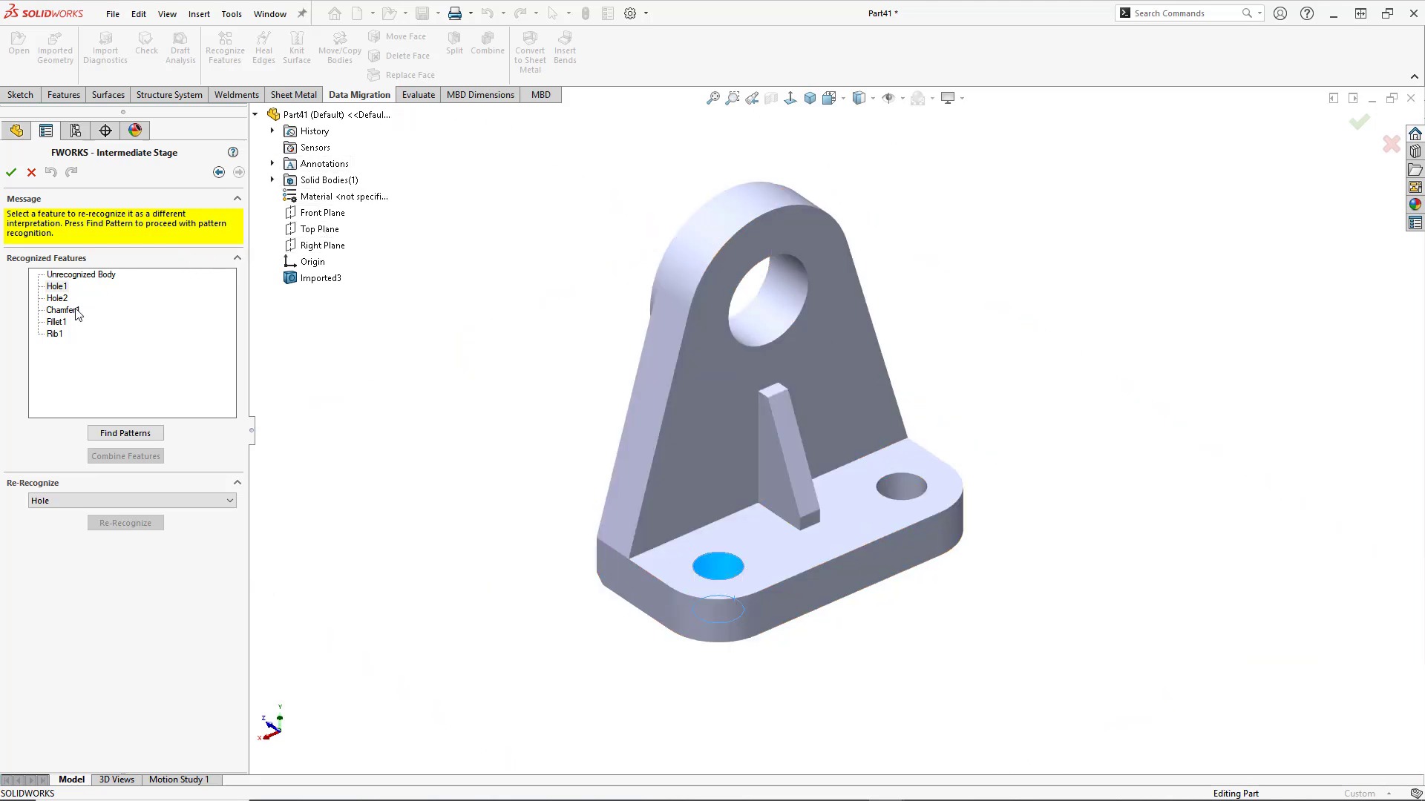
# - Run automatic mirror pattern recognition with Hole1 as the seed feature and Hole2 as the mirror feature
pyautogui.click(140, 436)
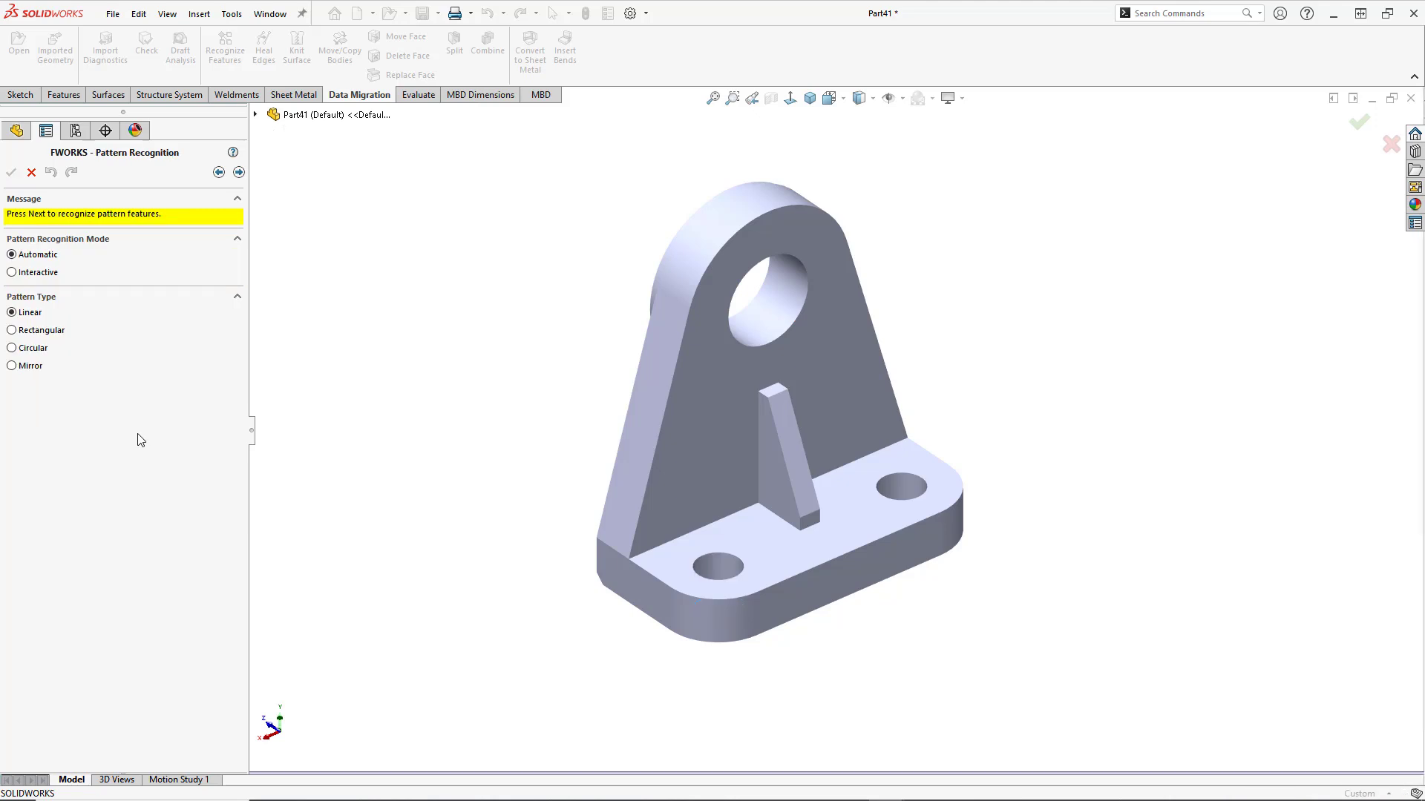
pyautogui.click(14, 368)
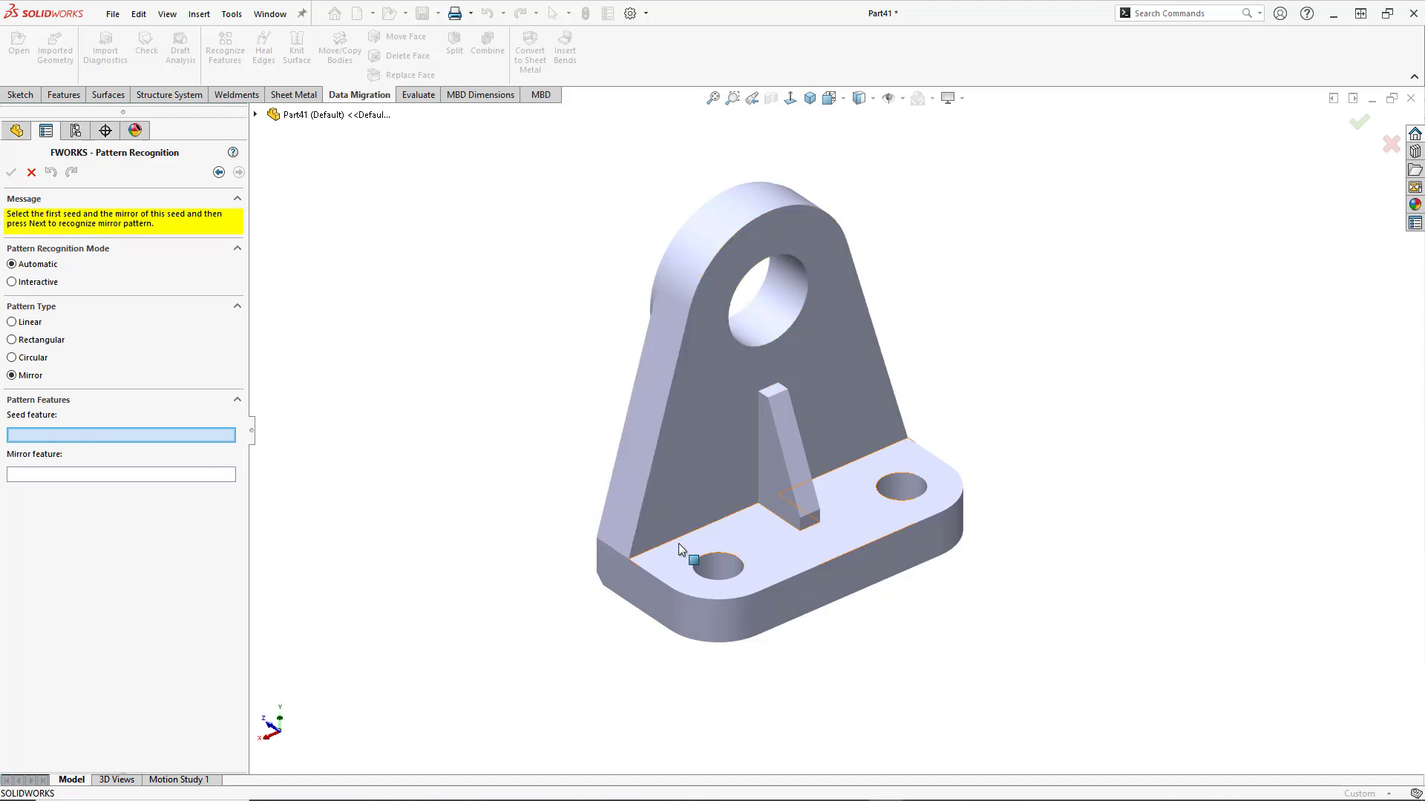
pyautogui.click(719, 572)
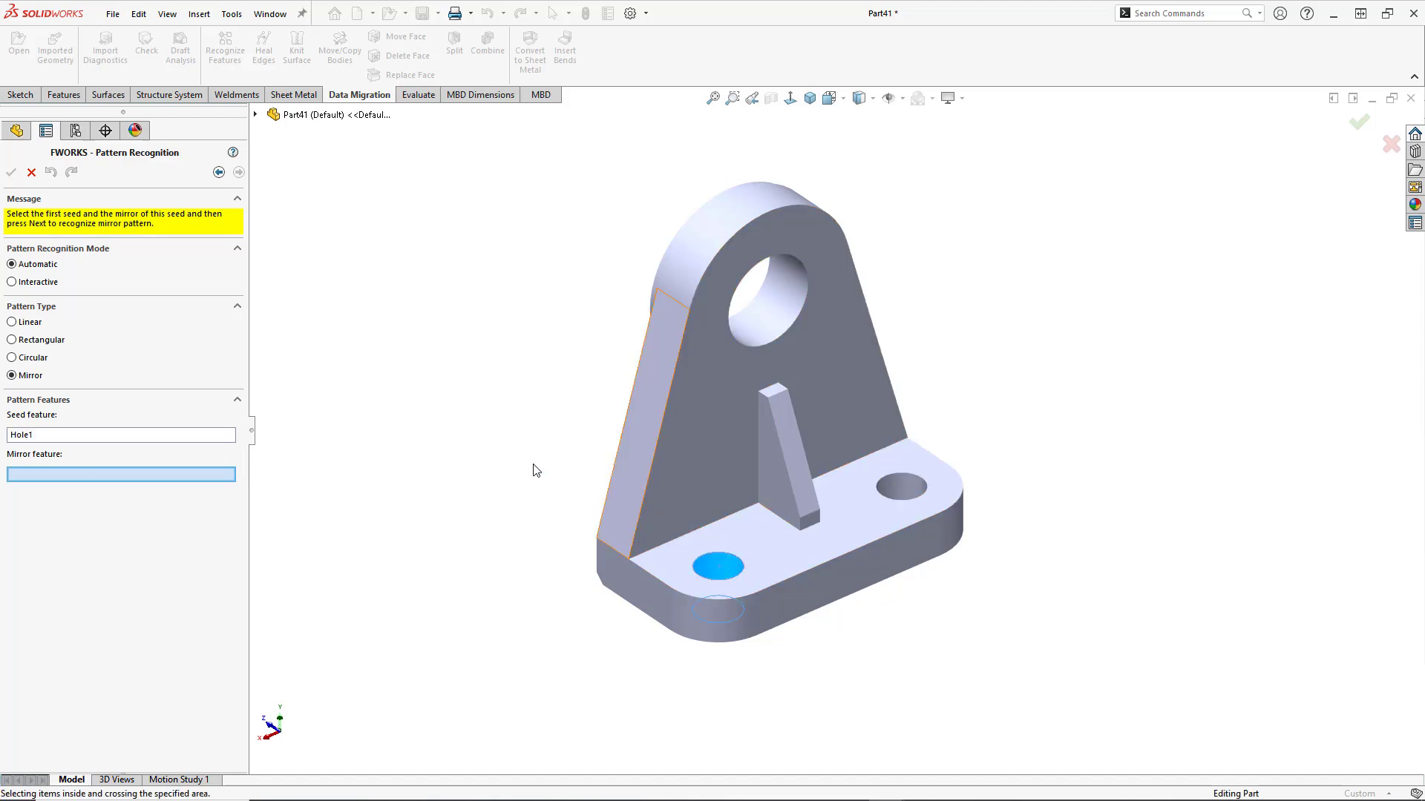
pyautogui.click(909, 482)
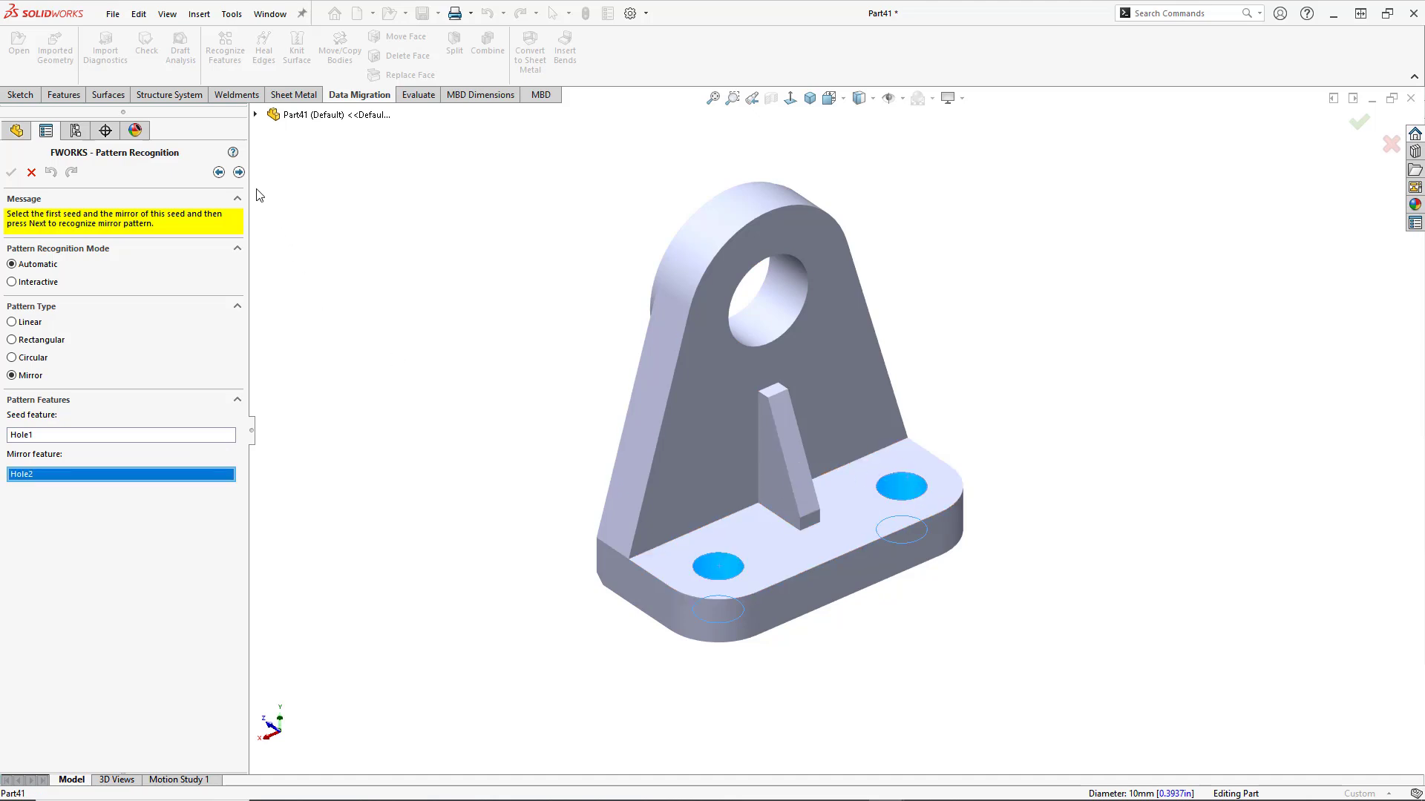
pyautogui.click(239, 173)
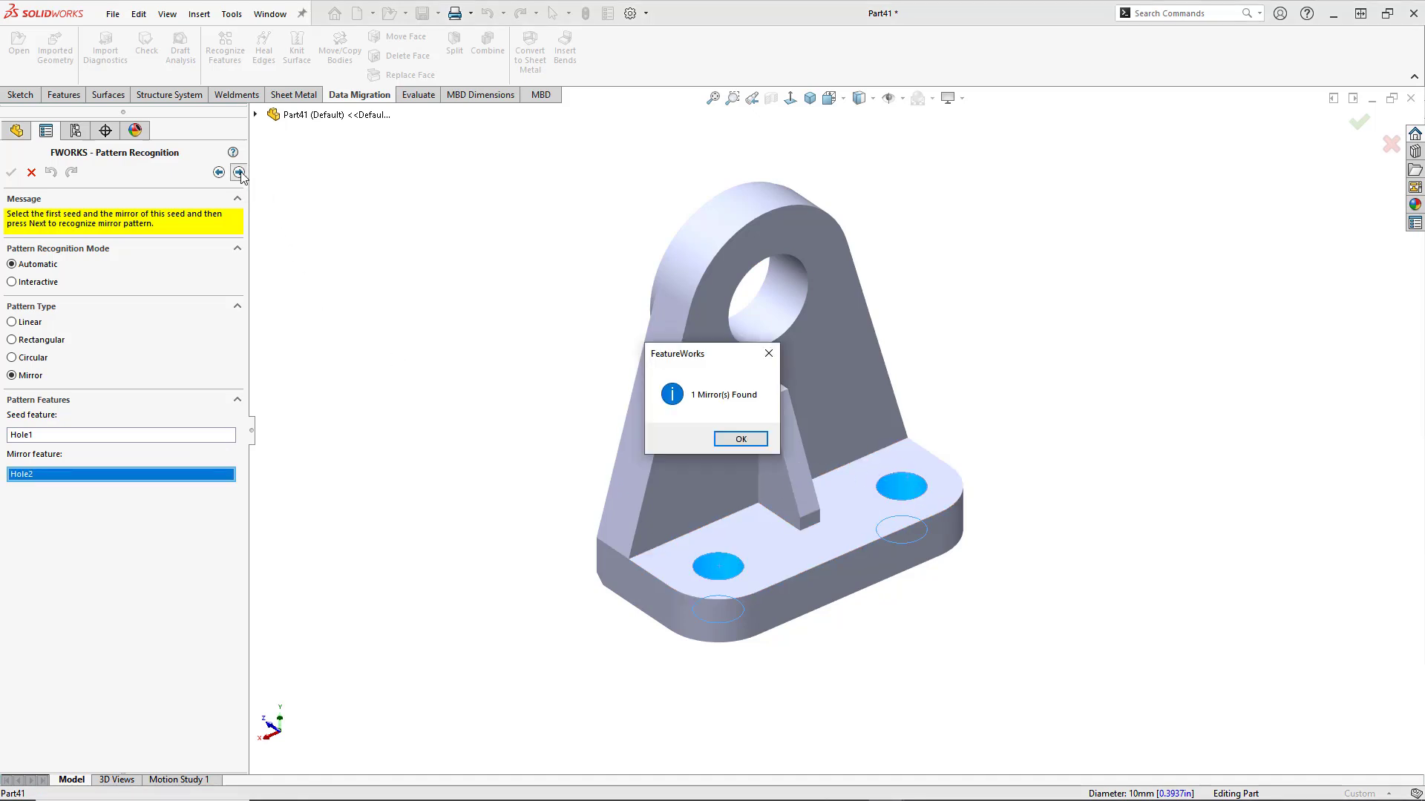
pyautogui.click(739, 440)
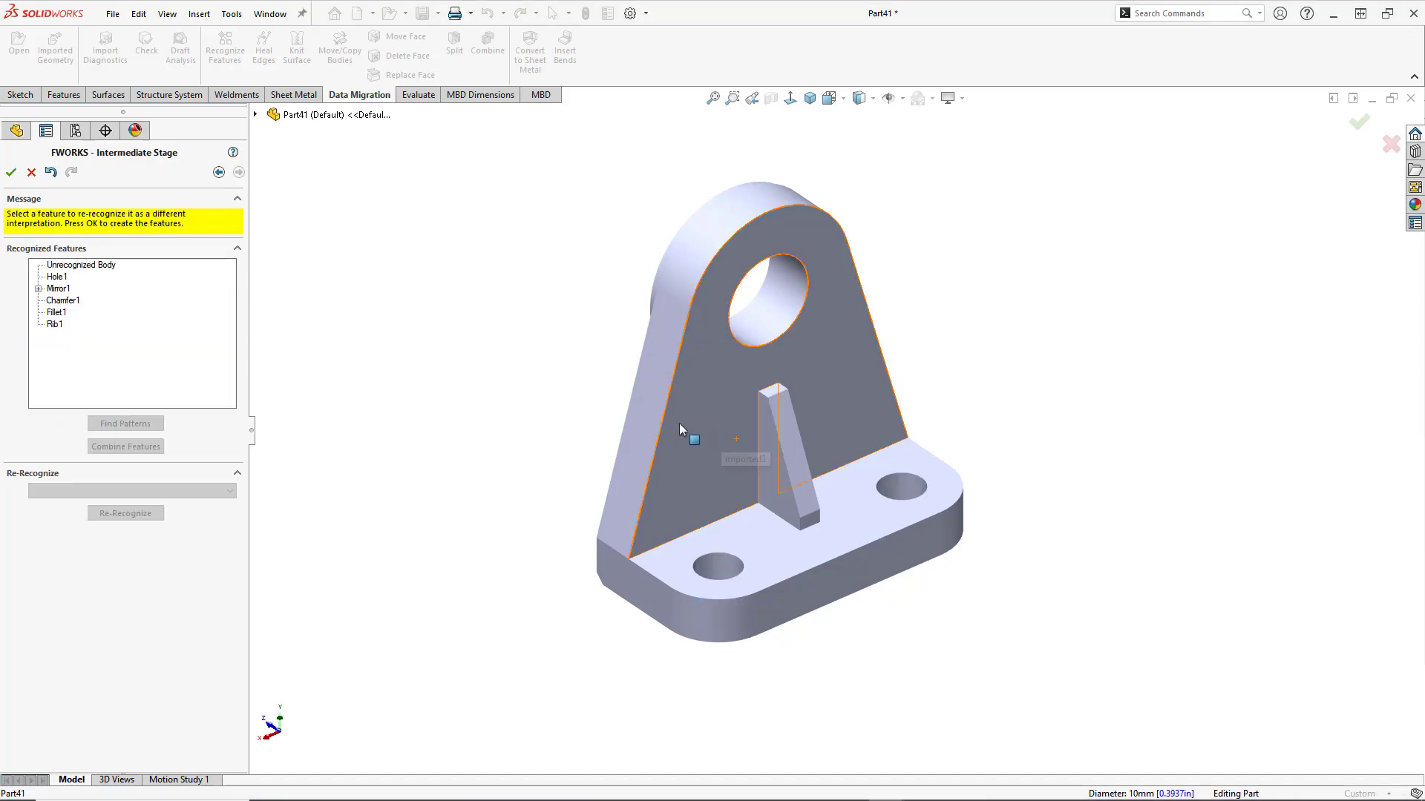
# - Review Hole1 and Mirror1 in the recognized features, including the feature nested under the mirror
pyautogui.click(55, 276)
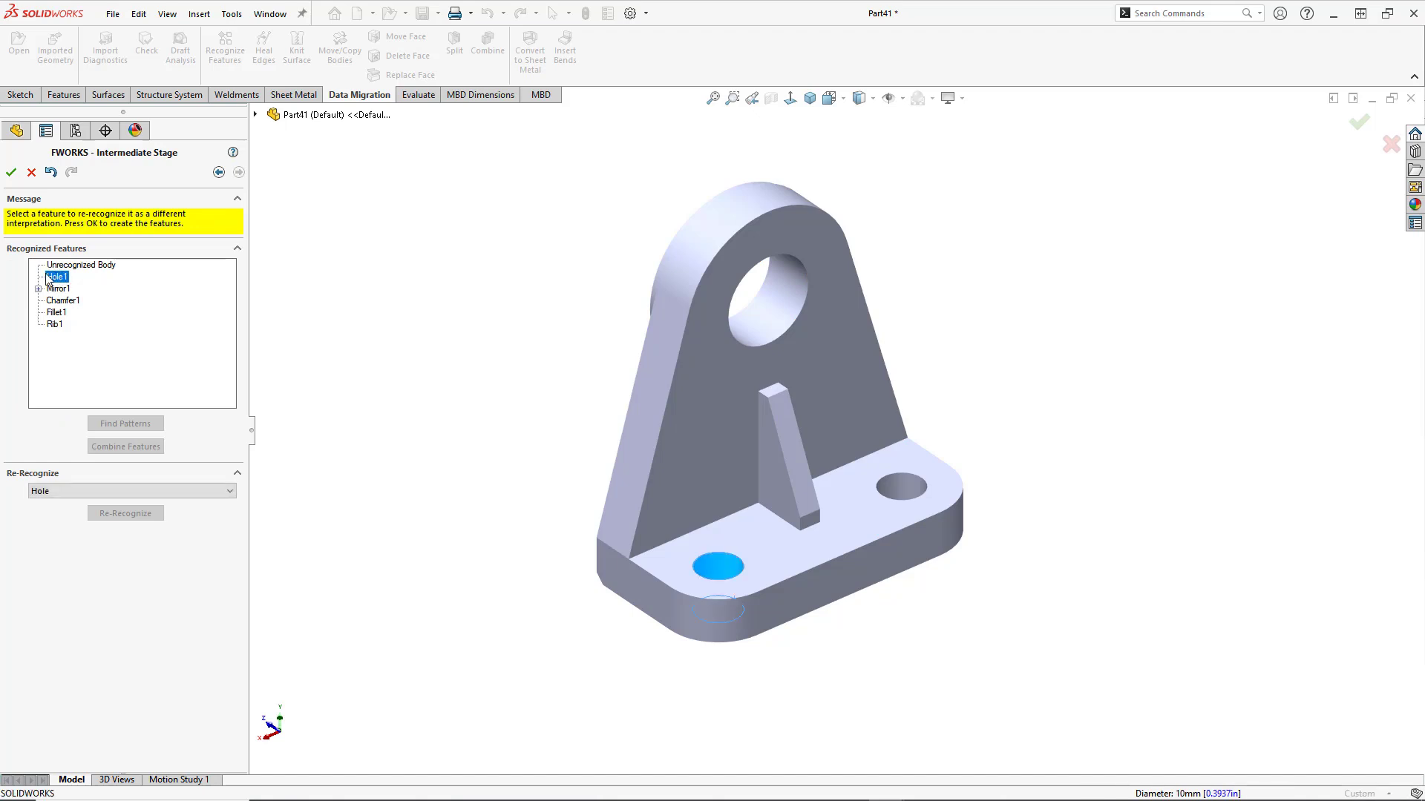
pyautogui.click(58, 289)
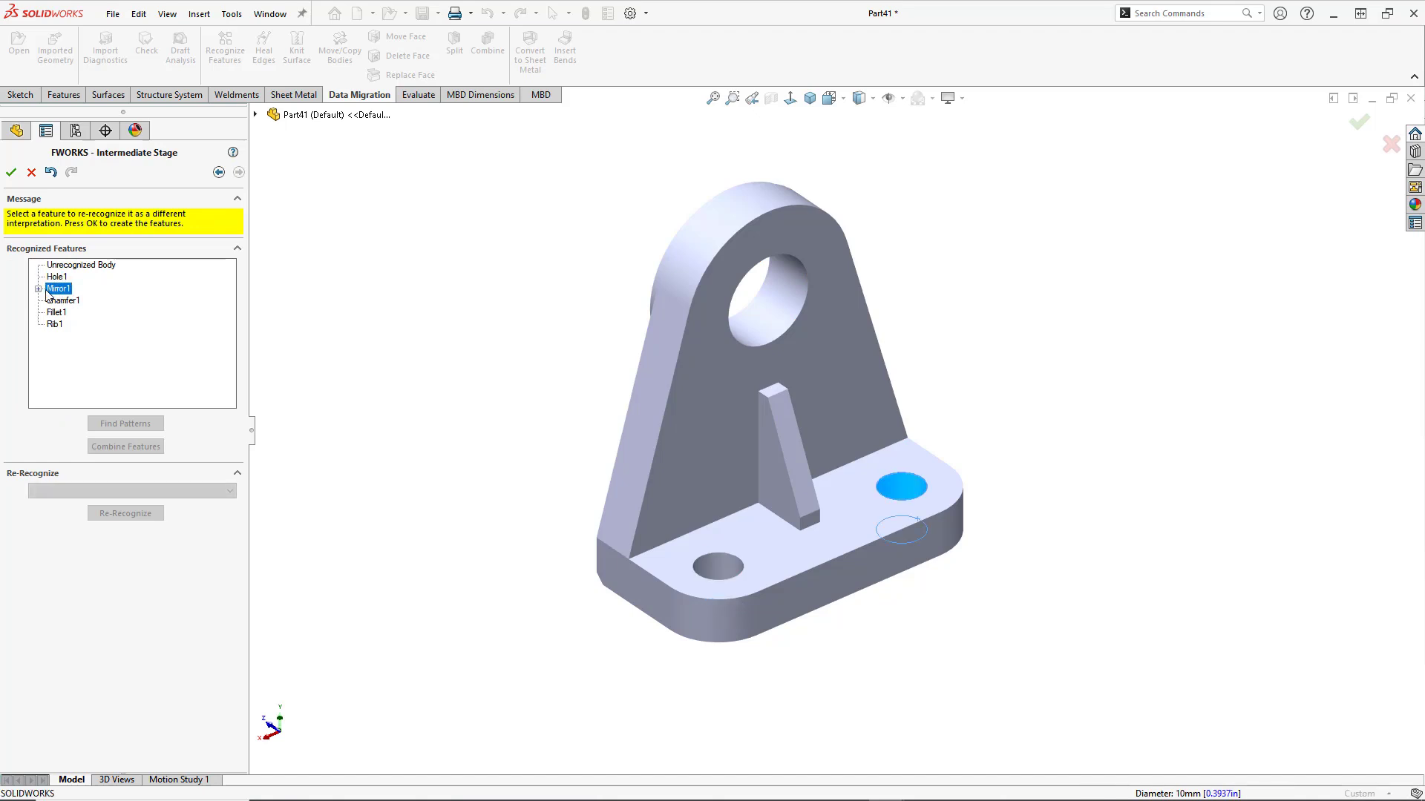
pyautogui.click(39, 289)
pyautogui.click(71, 300)
pyautogui.click(38, 290)
# - Continue recognition on the remaining imported body with only Extrudes and Revolves as the automatic feature types
pyautogui.click(218, 172)
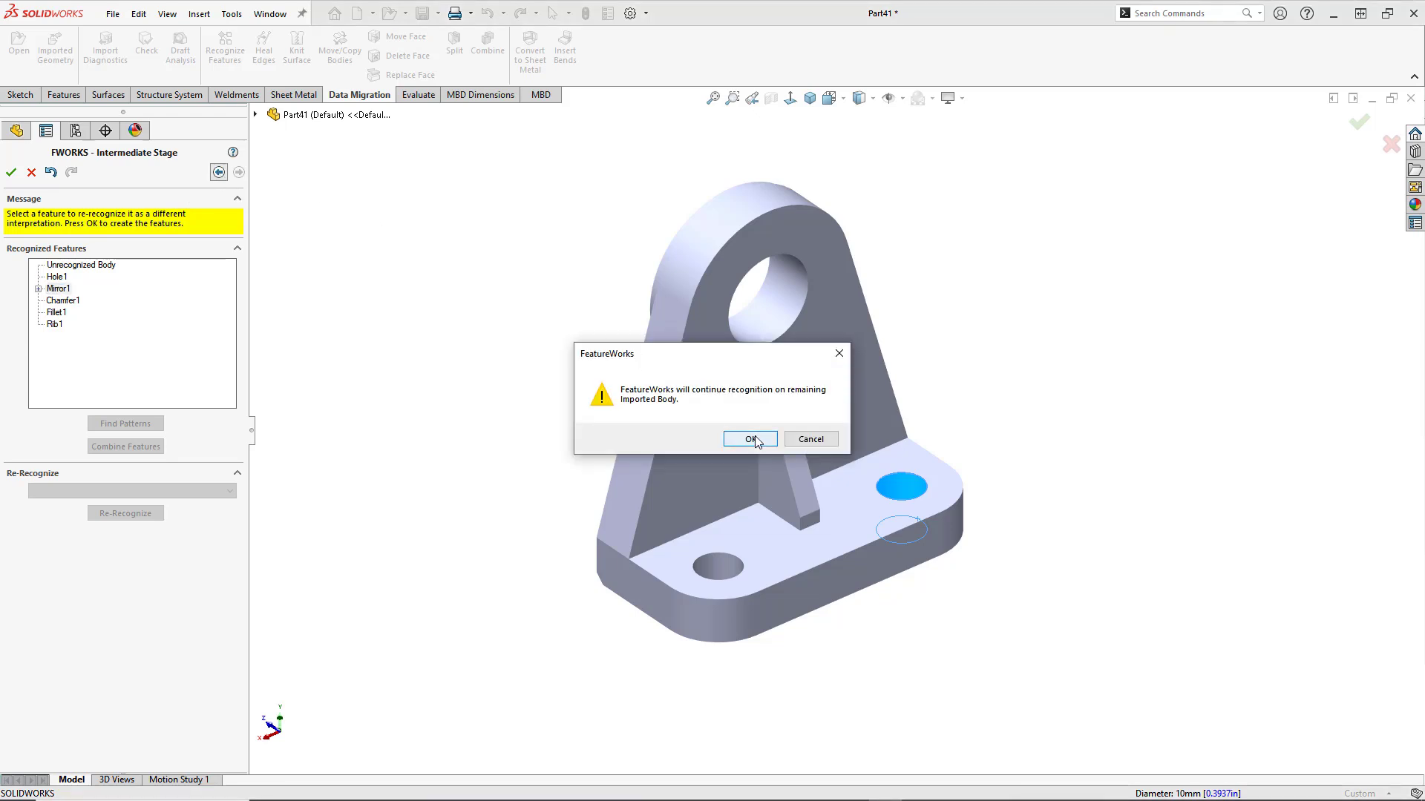
pyautogui.click(751, 438)
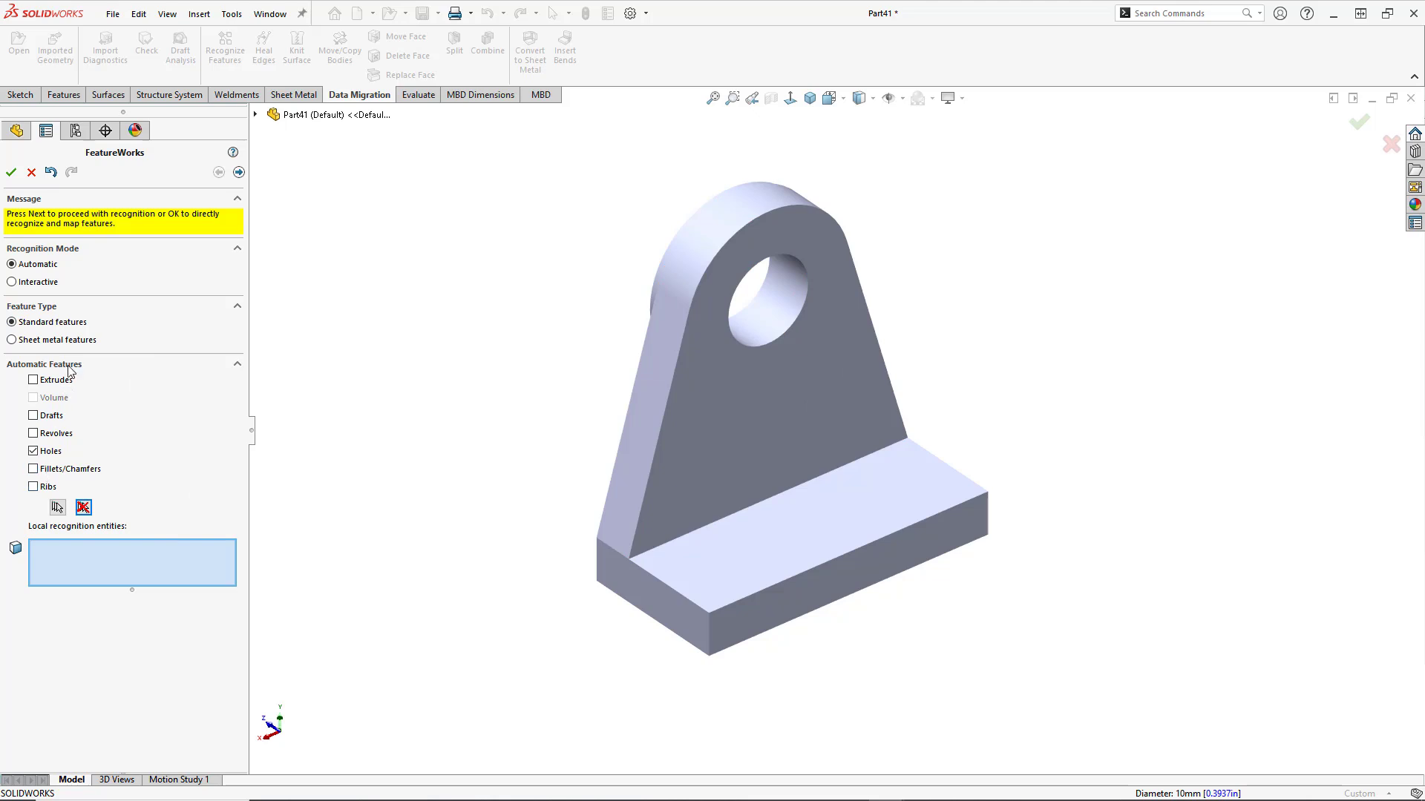
pyautogui.click(33, 451)
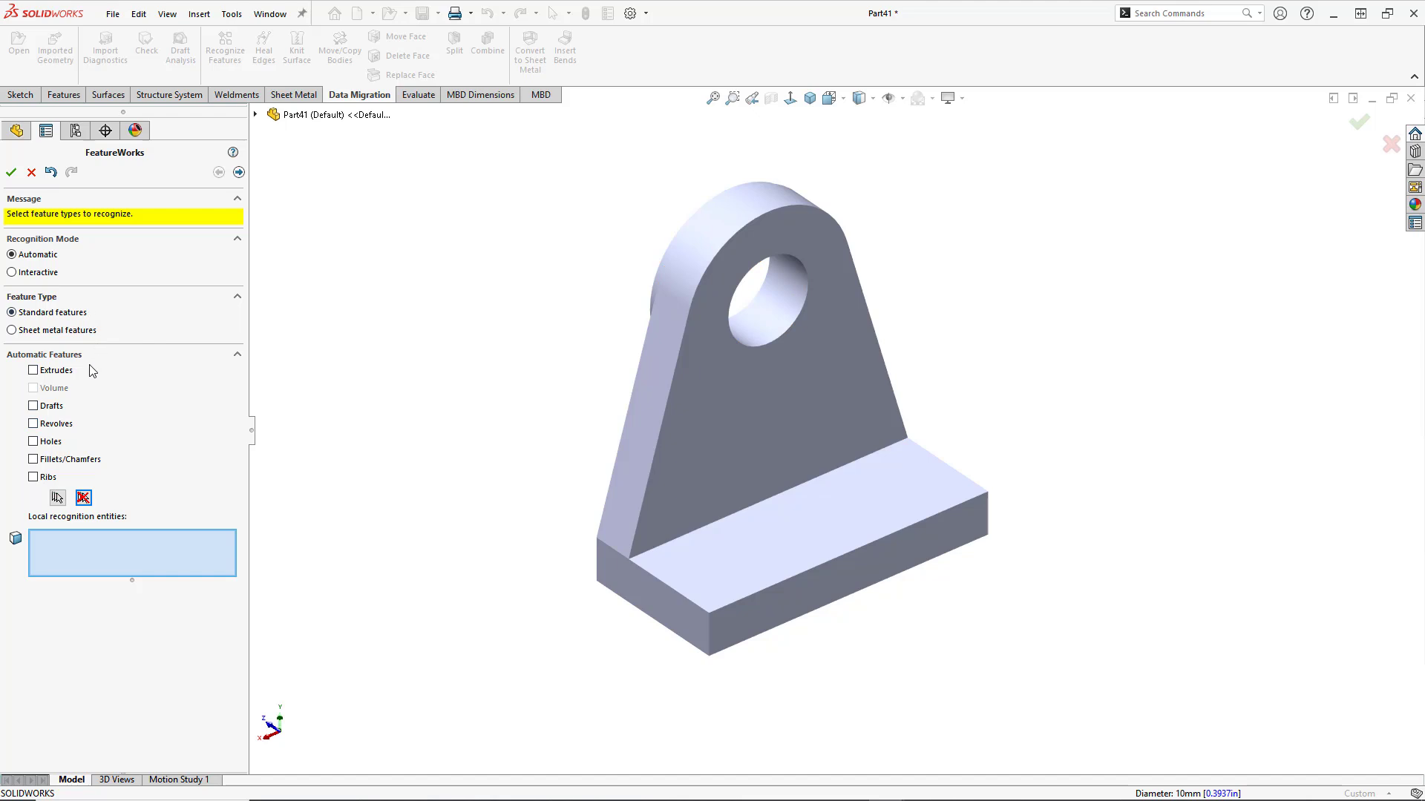
pyautogui.click(34, 424)
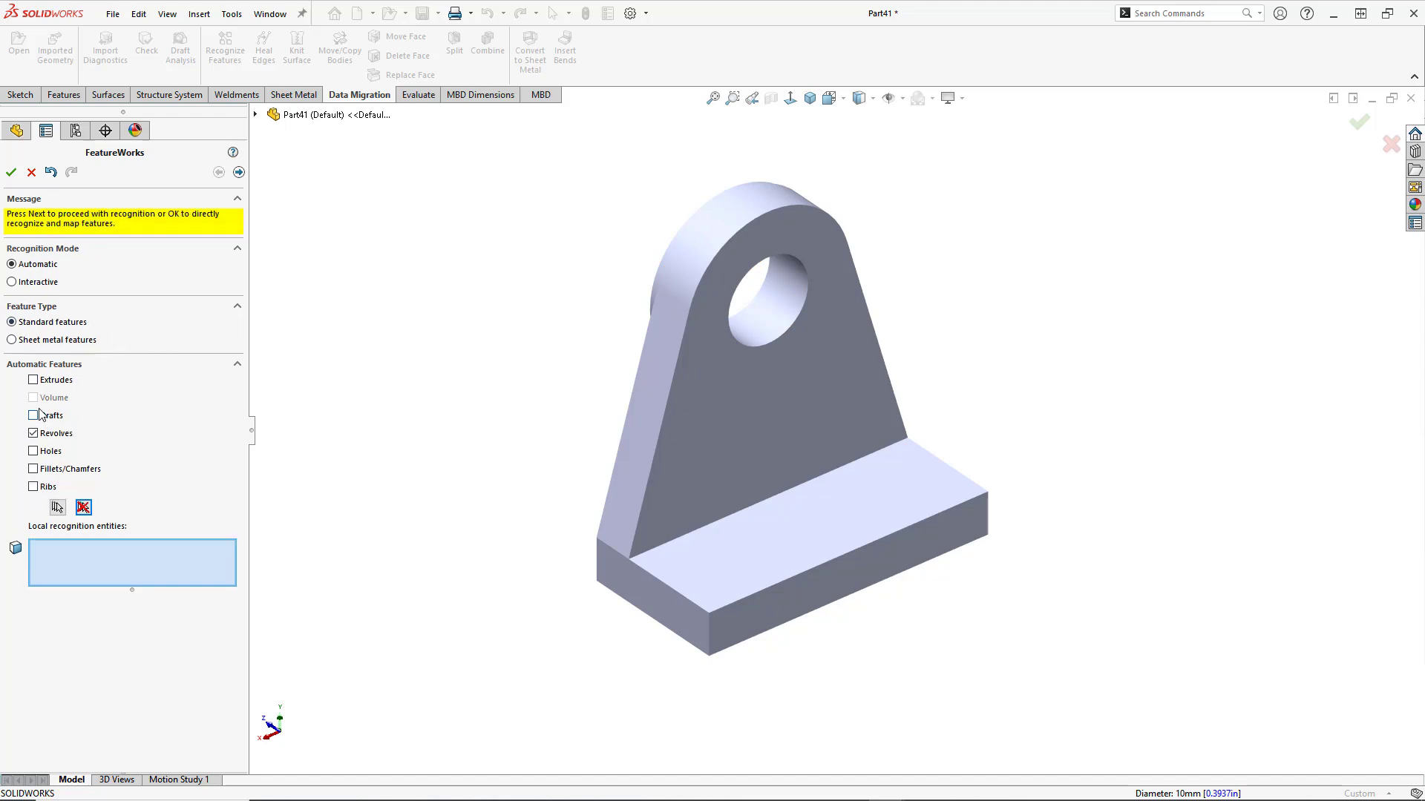
pyautogui.click(33, 381)
pyautogui.click(239, 173)
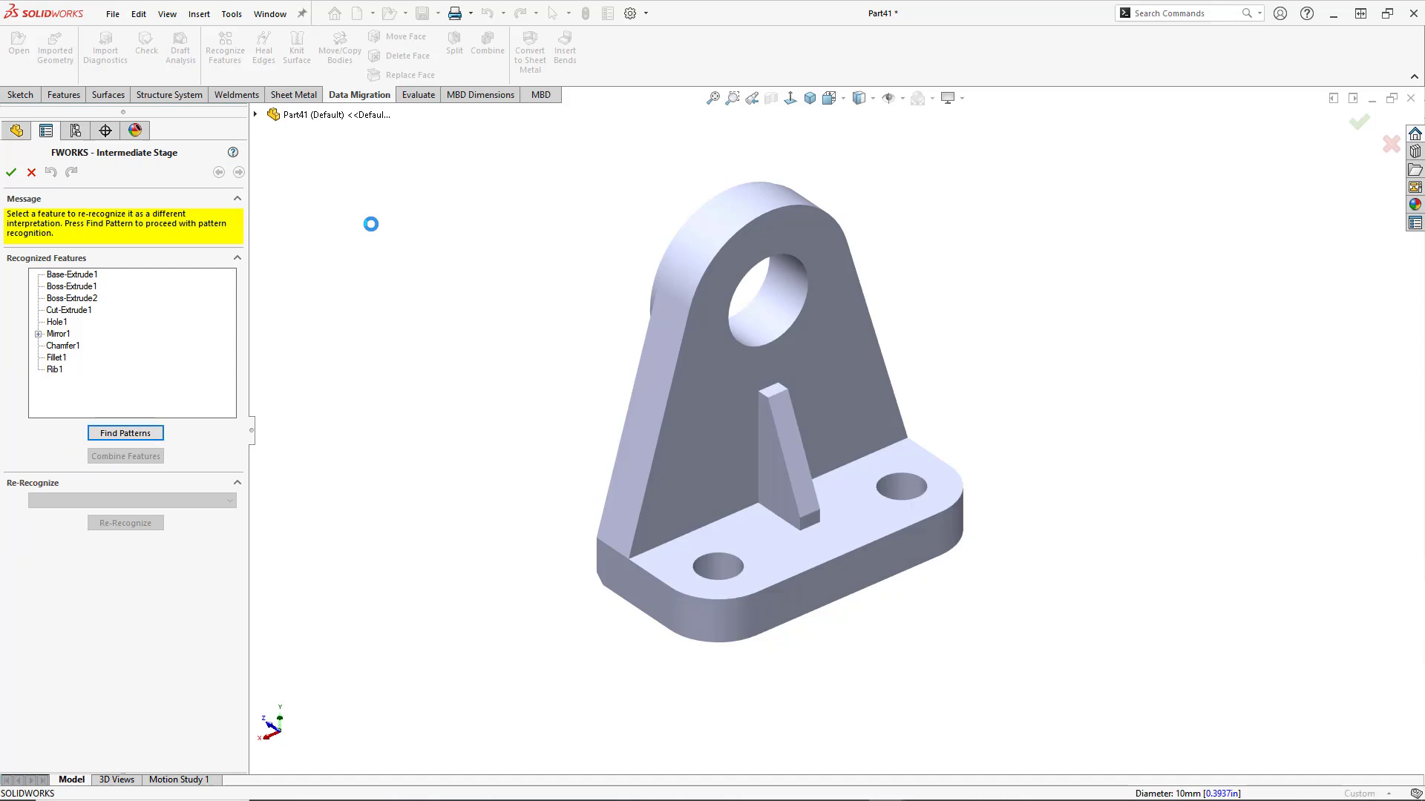
# - Examine which geometry Cut-Extrude1 and Boss-Extrude2 correspond to, viewing the bracket from the back
pyautogui.click(80, 314)
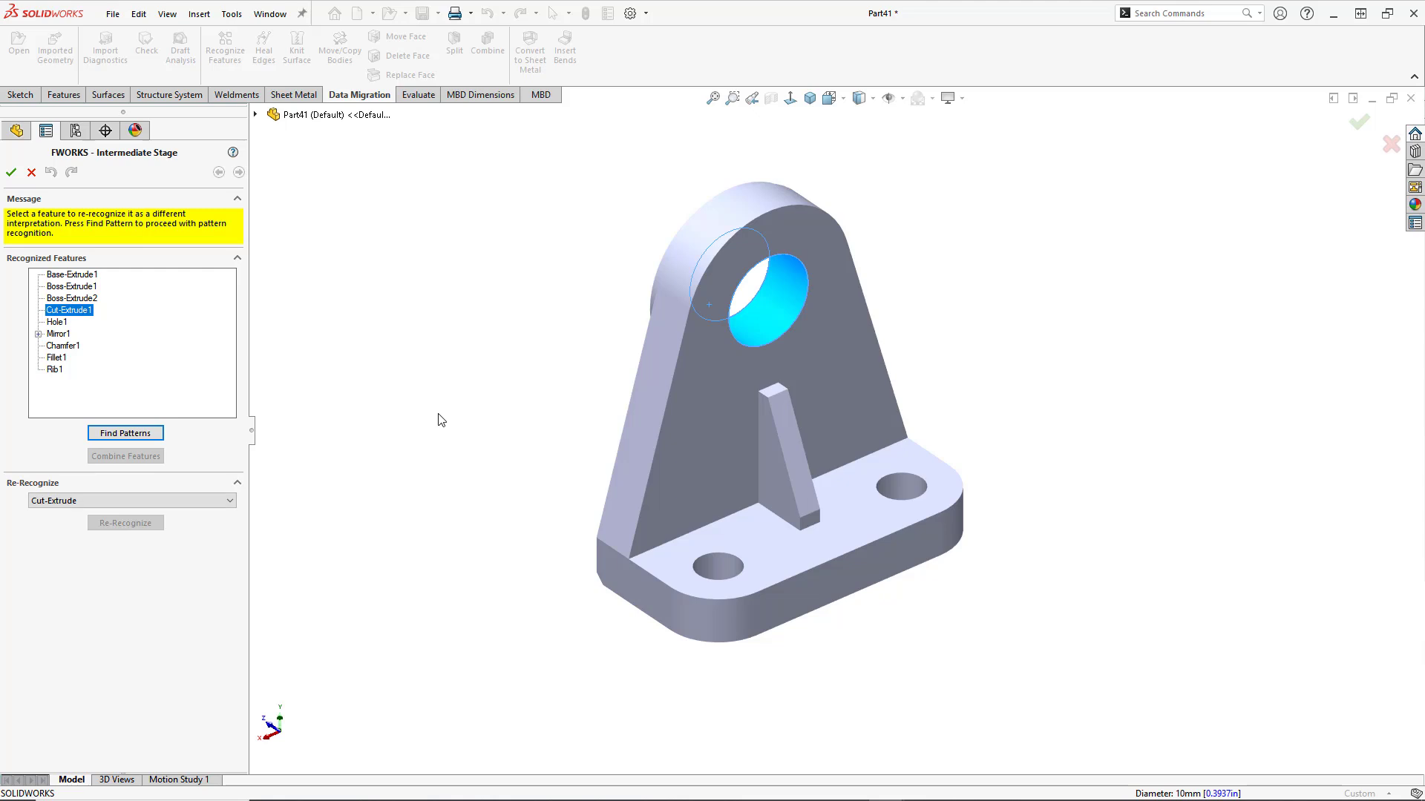
pyautogui.moveTo(436, 415); pyautogui.dragTo(401, 389, button='middle')
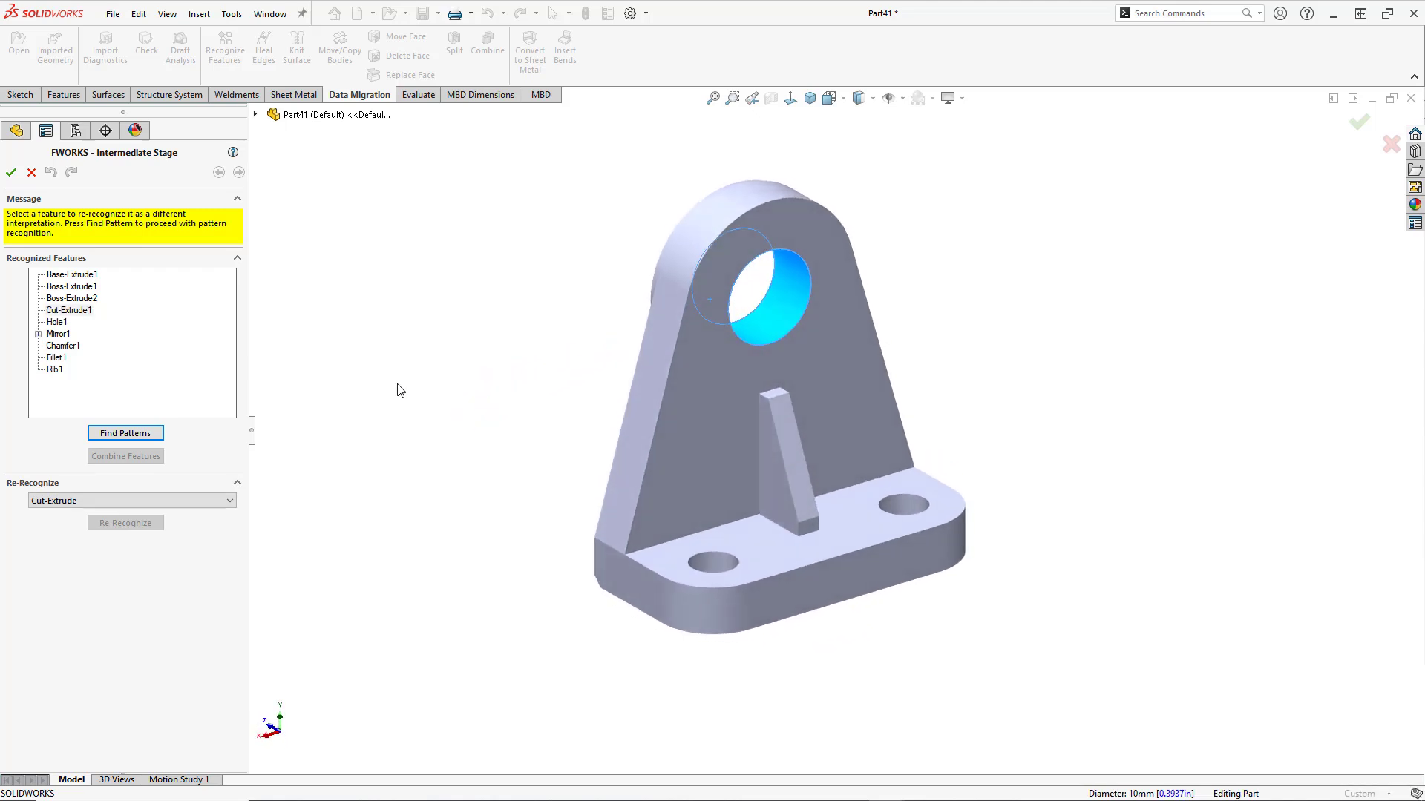
pyautogui.click(67, 300)
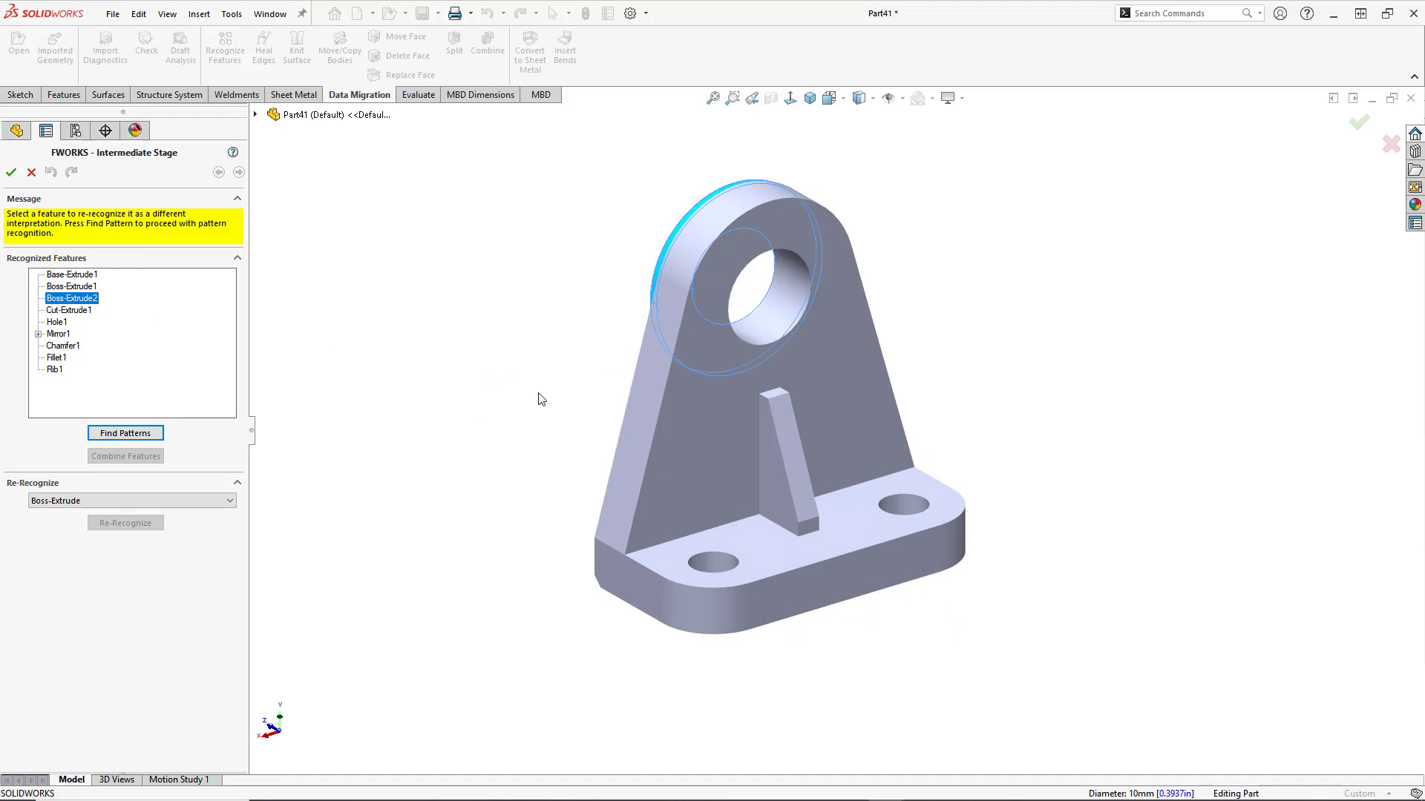
pyautogui.moveTo(544, 398); pyautogui.dragTo(684, 244, button='middle')
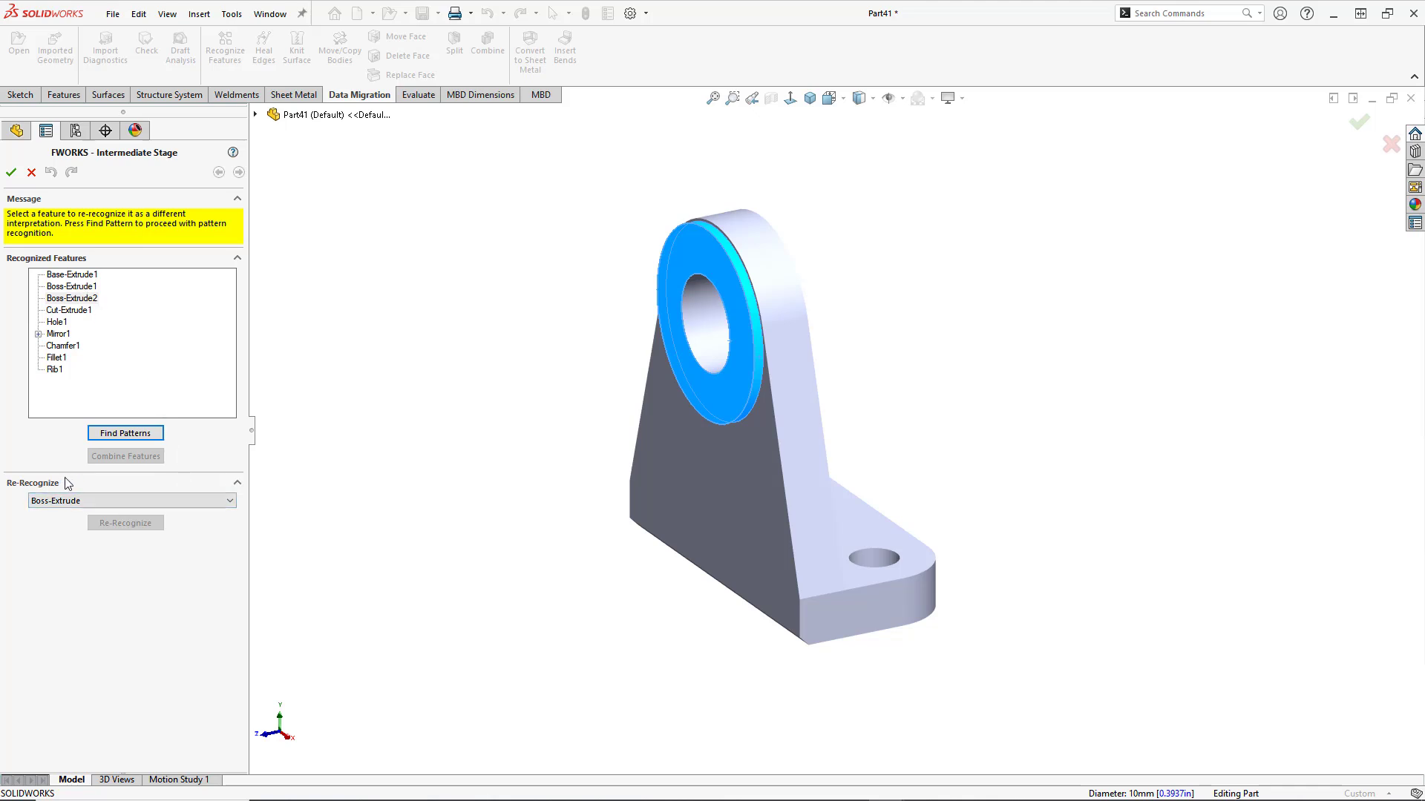
# - Try to re-recognize Boss-Extrude2, the circular boss on the back face, as a Boss-Revolve
pyautogui.click(80, 298)
pyautogui.click(88, 497)
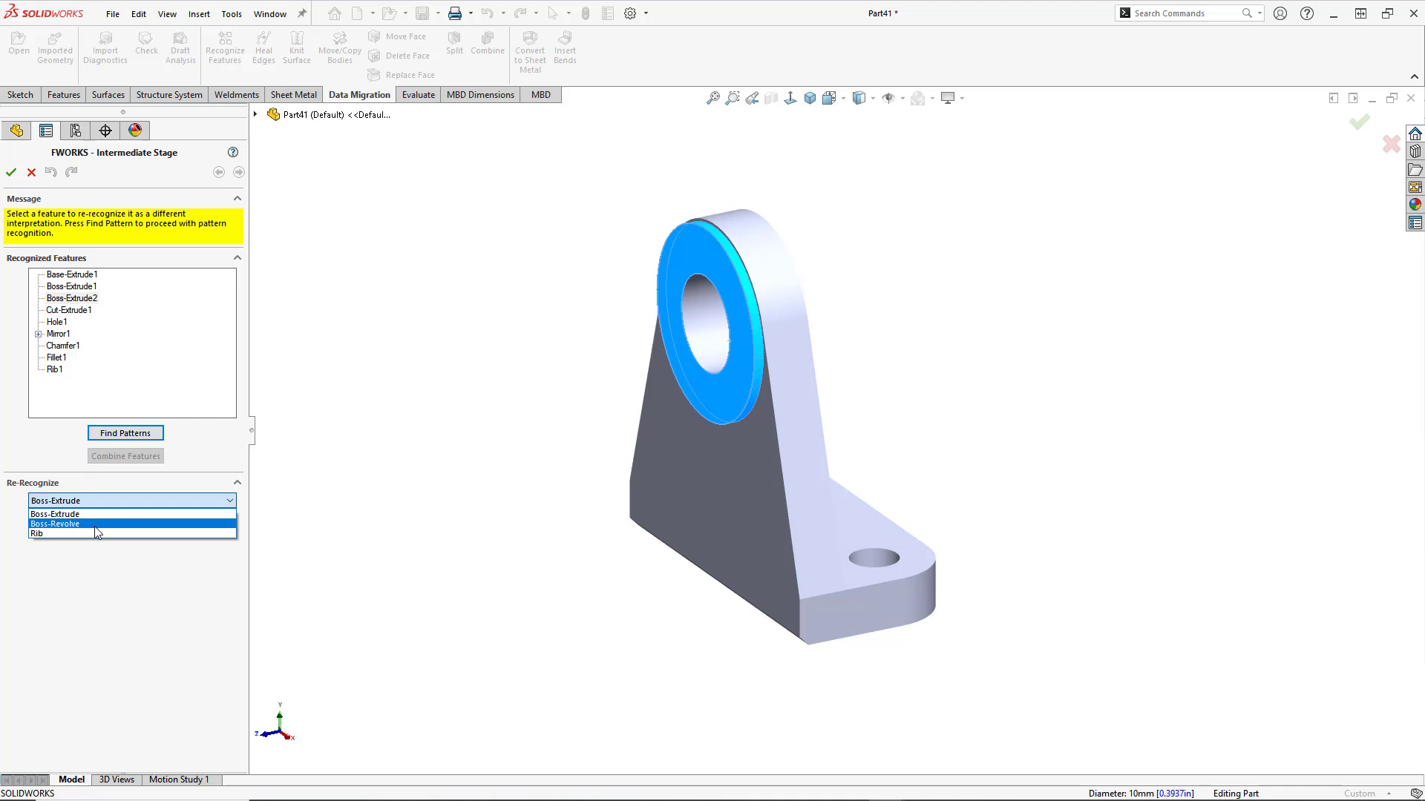
pyautogui.click(93, 524)
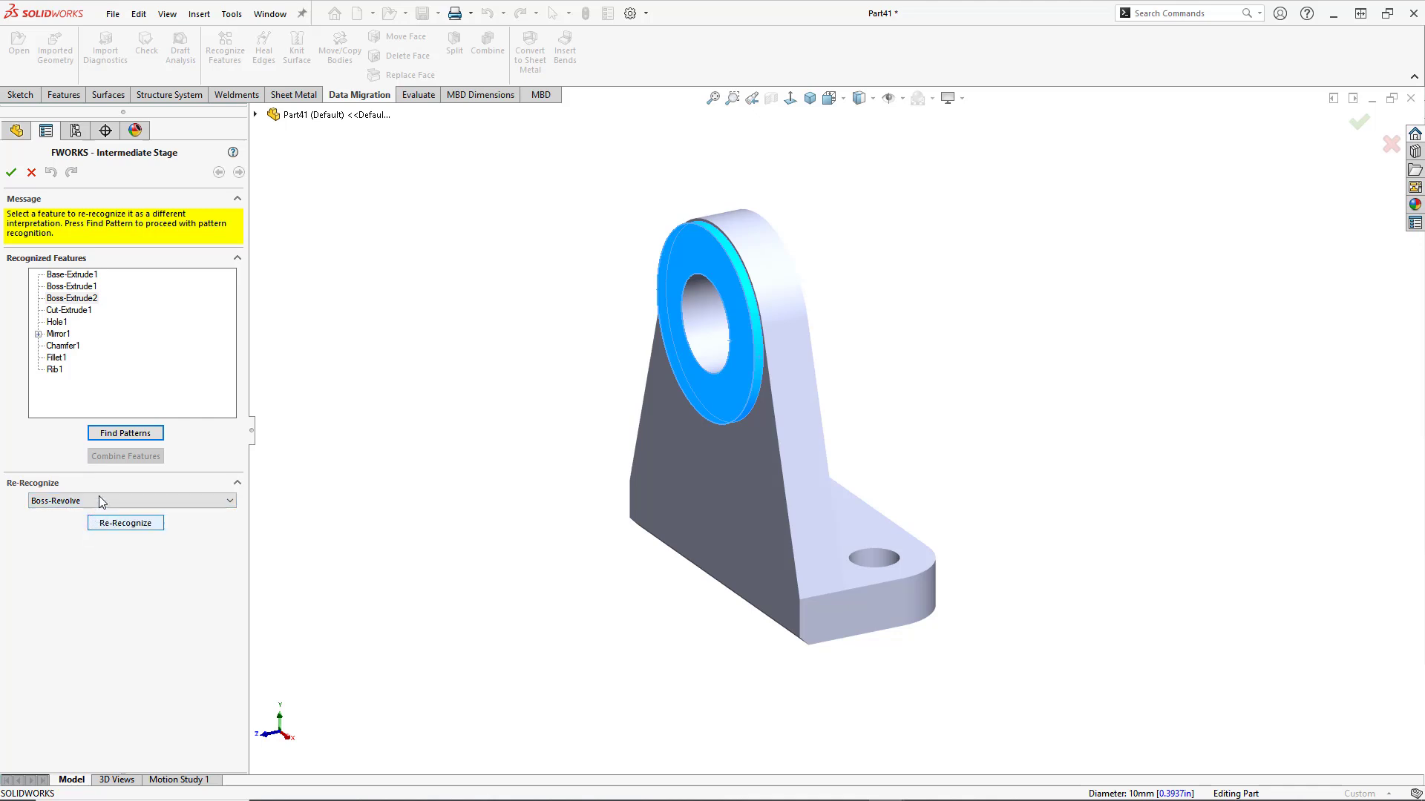
pyautogui.click(125, 523)
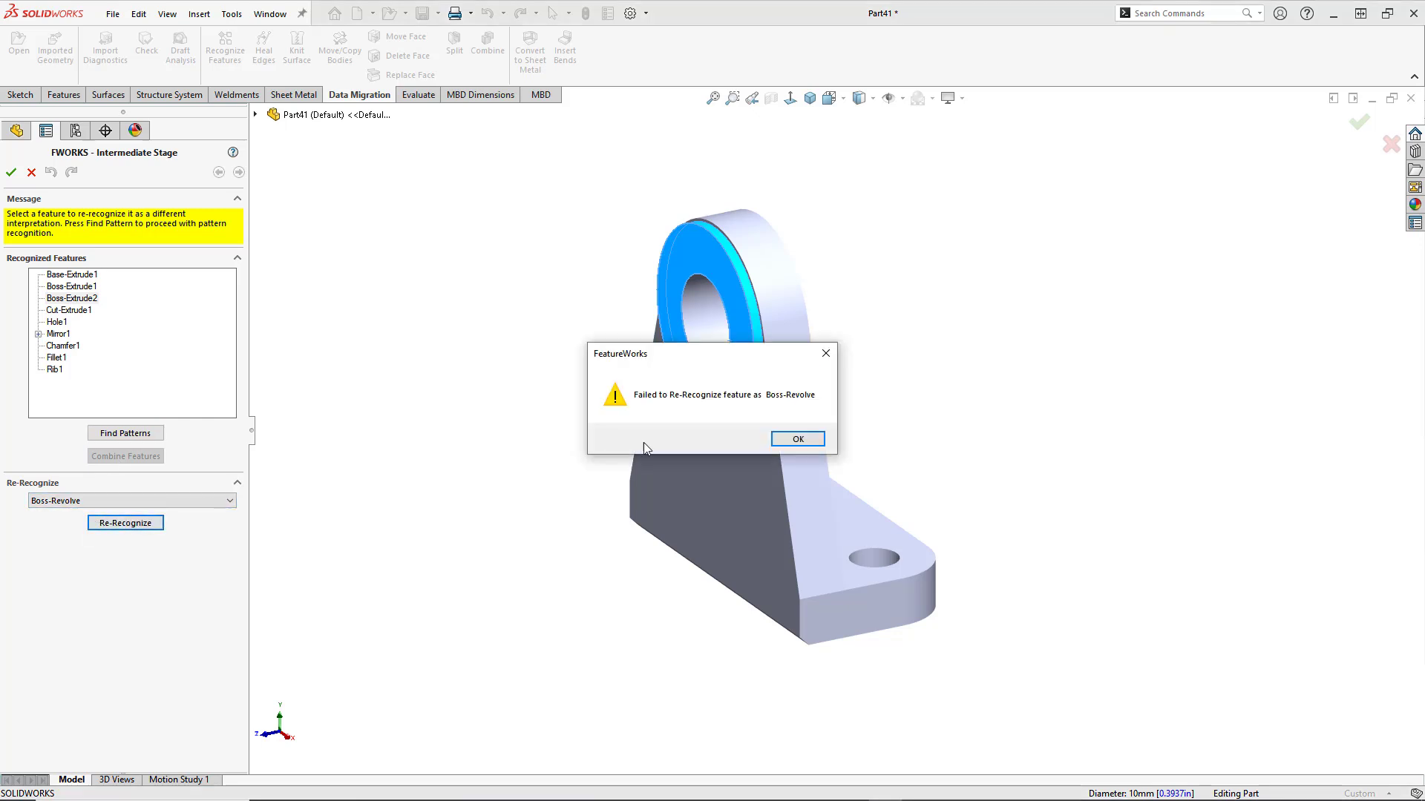
pyautogui.click(795, 438)
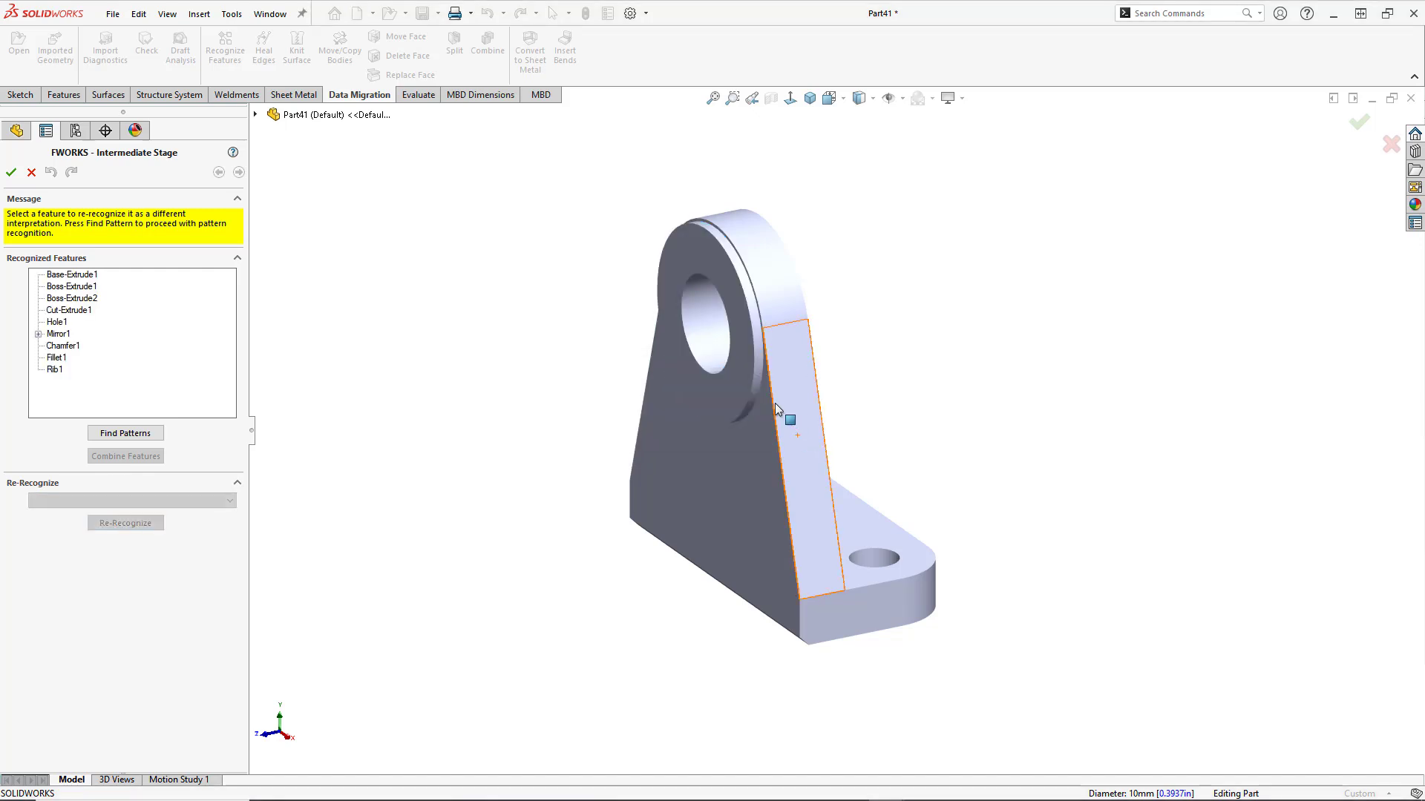
# - Check the alternative feature types offered for Boss-Extrude2 and keep it as Boss-Extrude
pyautogui.click(79, 299)
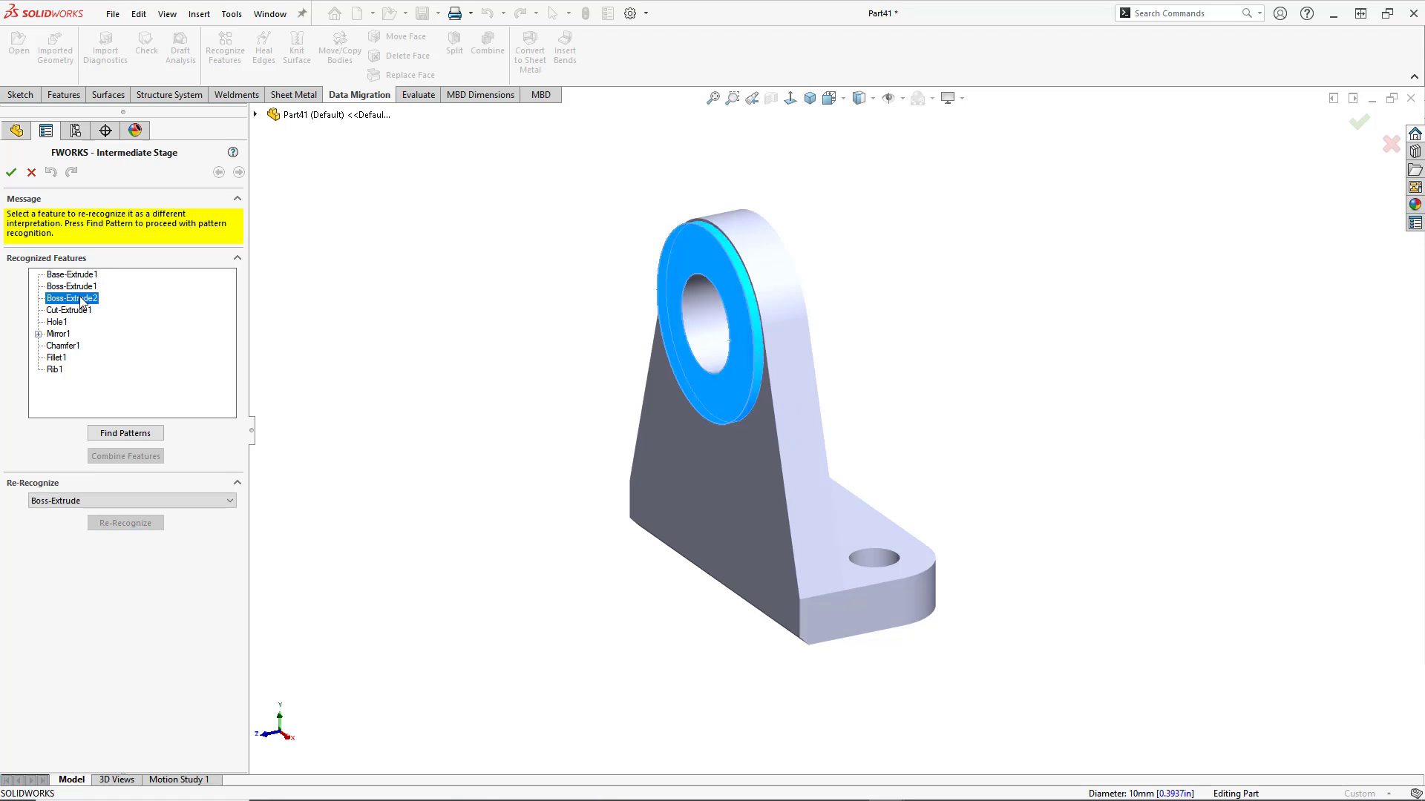
pyautogui.click(128, 501)
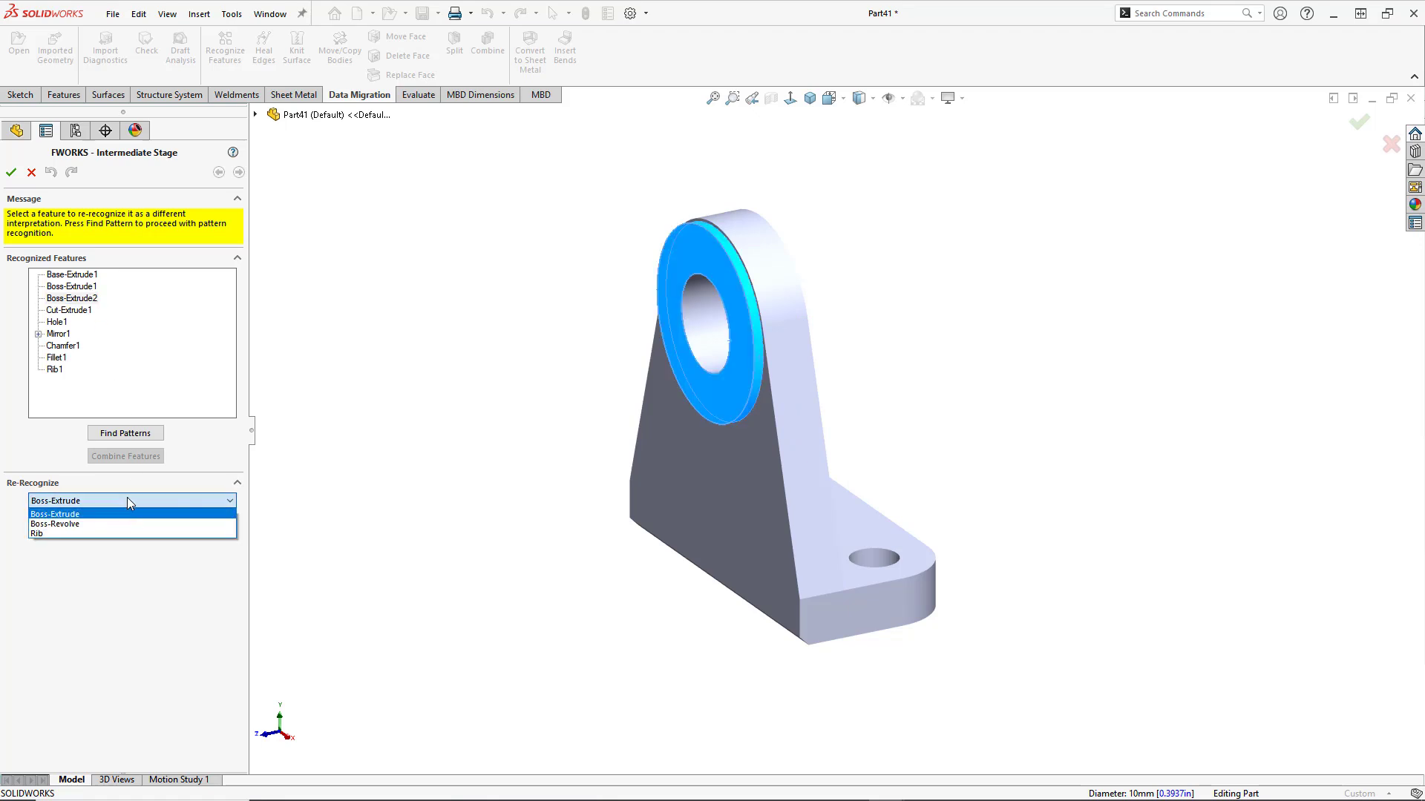
pyautogui.click(82, 508)
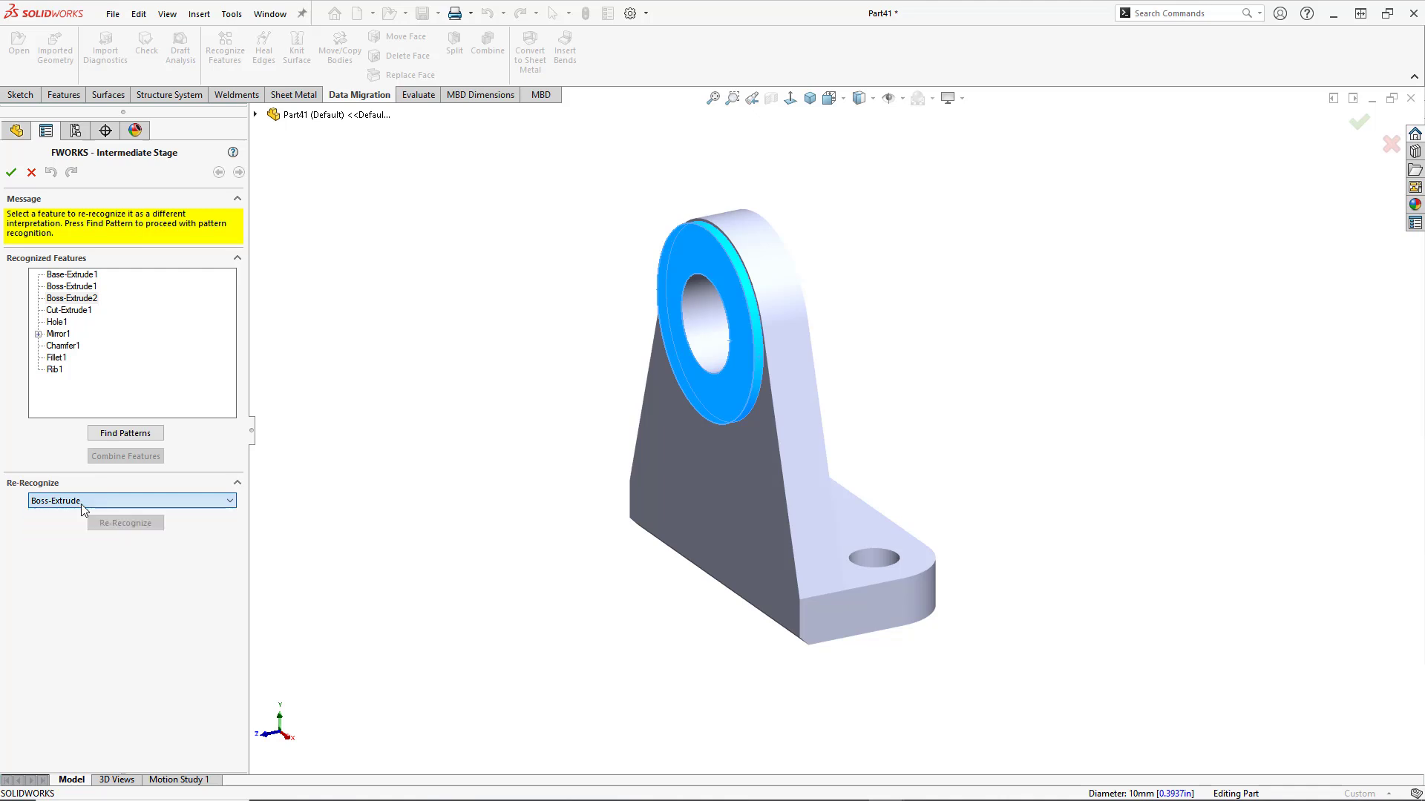
# - Review Boss-Extrude1 and Base-Extrude1, and accept the recognition to create all features in the part
pyautogui.click(99, 286)
pyautogui.click(74, 274)
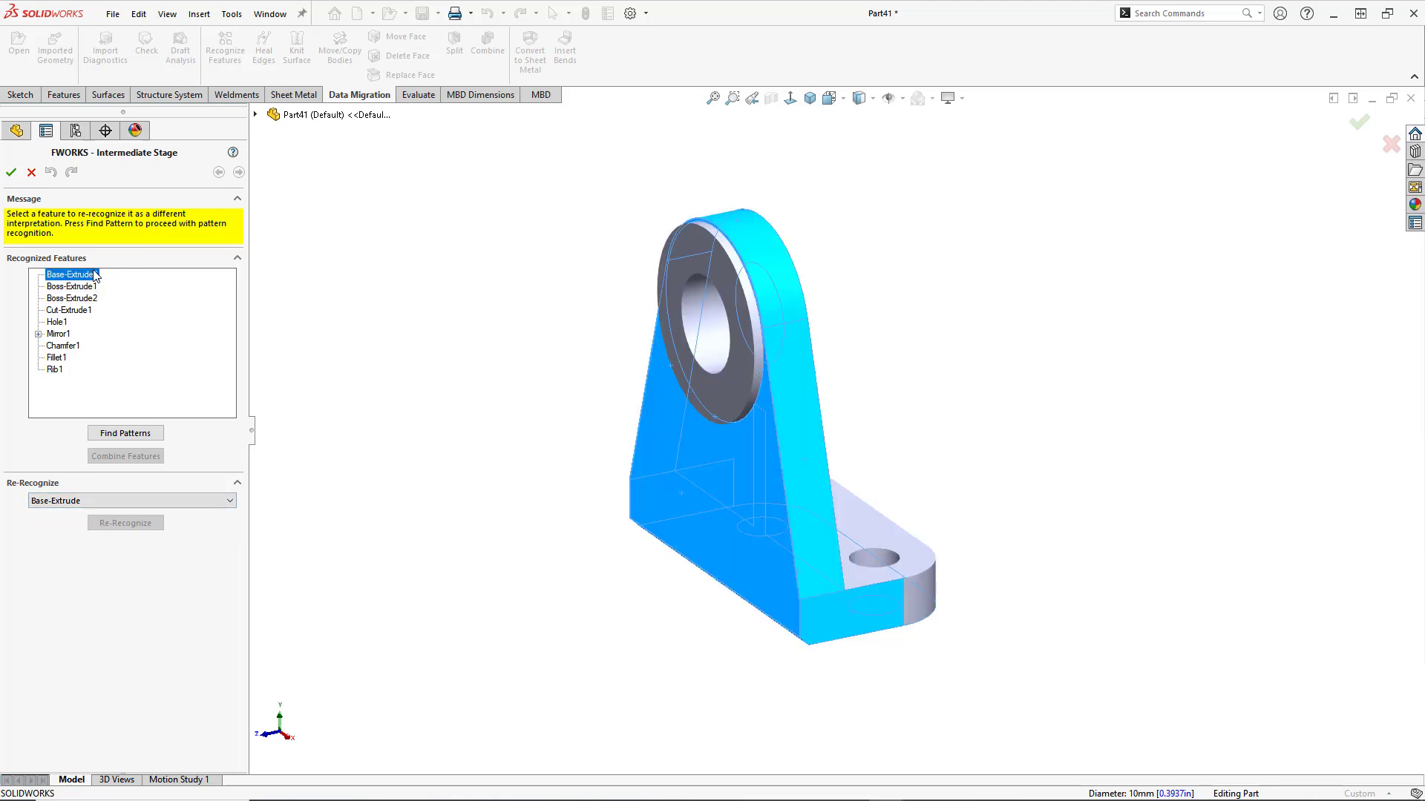
pyautogui.click(10, 174)
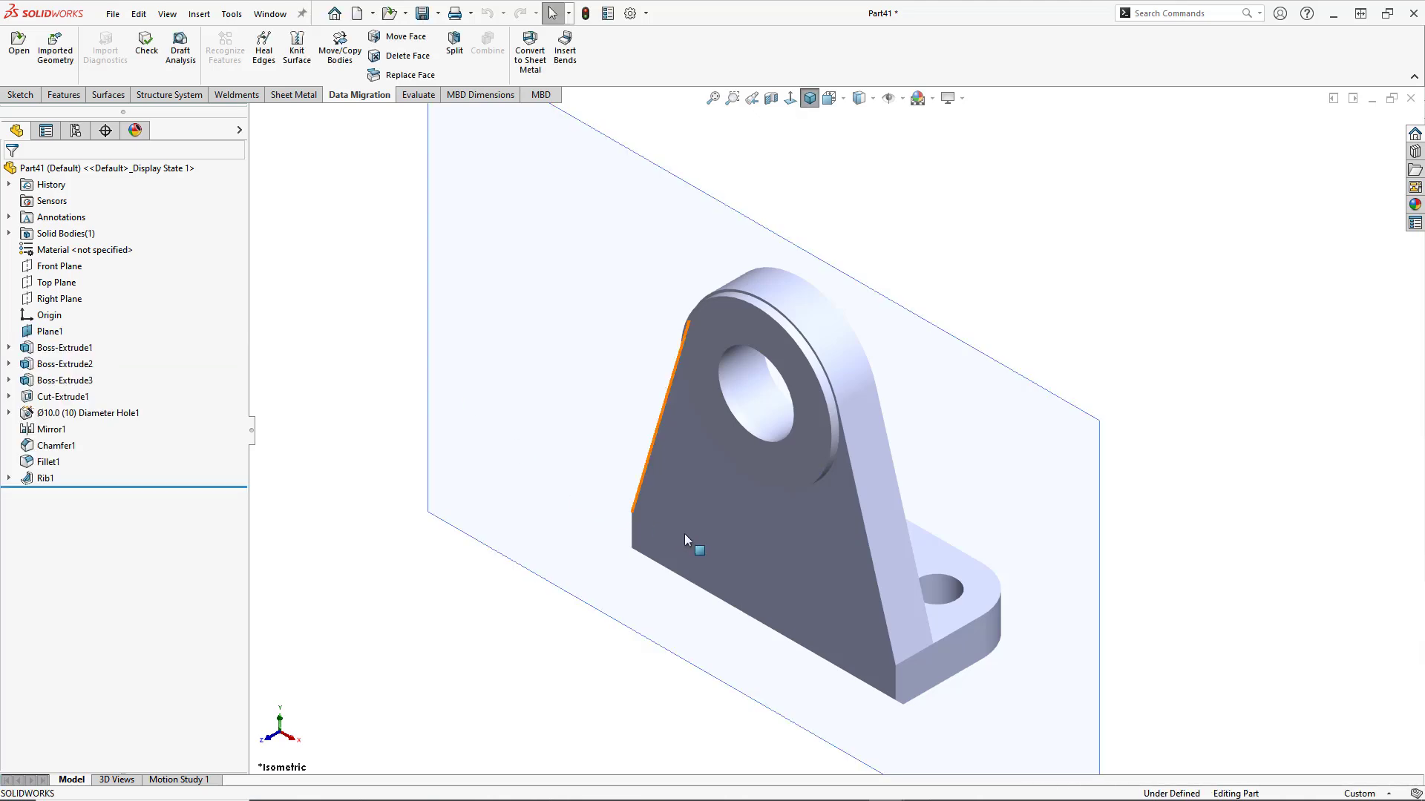
# - Hide Plane1 around the converted bracket and clear the selection
pyautogui.scroll(1, 683, 531)
pyautogui.scroll(1, 925, 613)
pyautogui.moveTo(925, 613); pyautogui.dragTo(757, 572, button='middle')
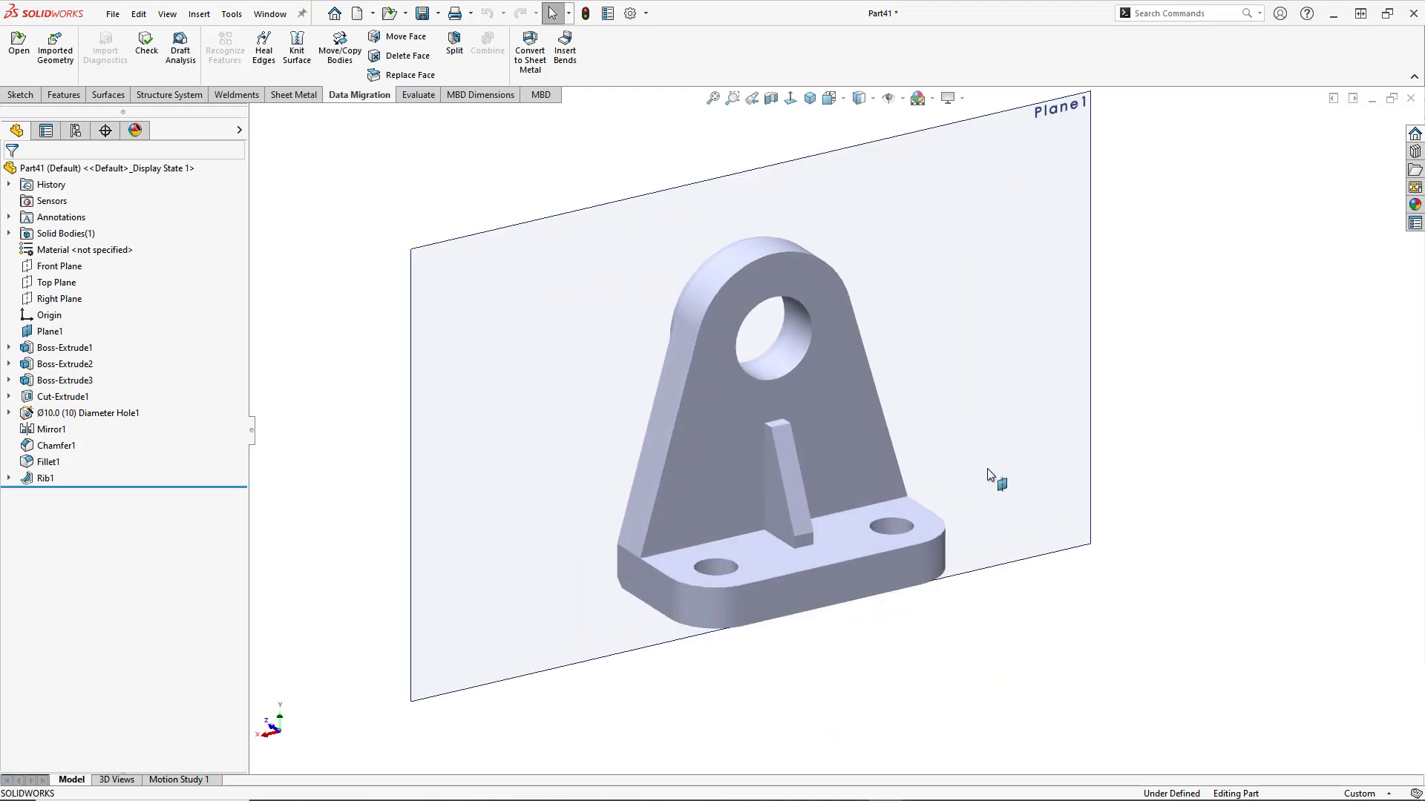
pyautogui.click(1015, 180)
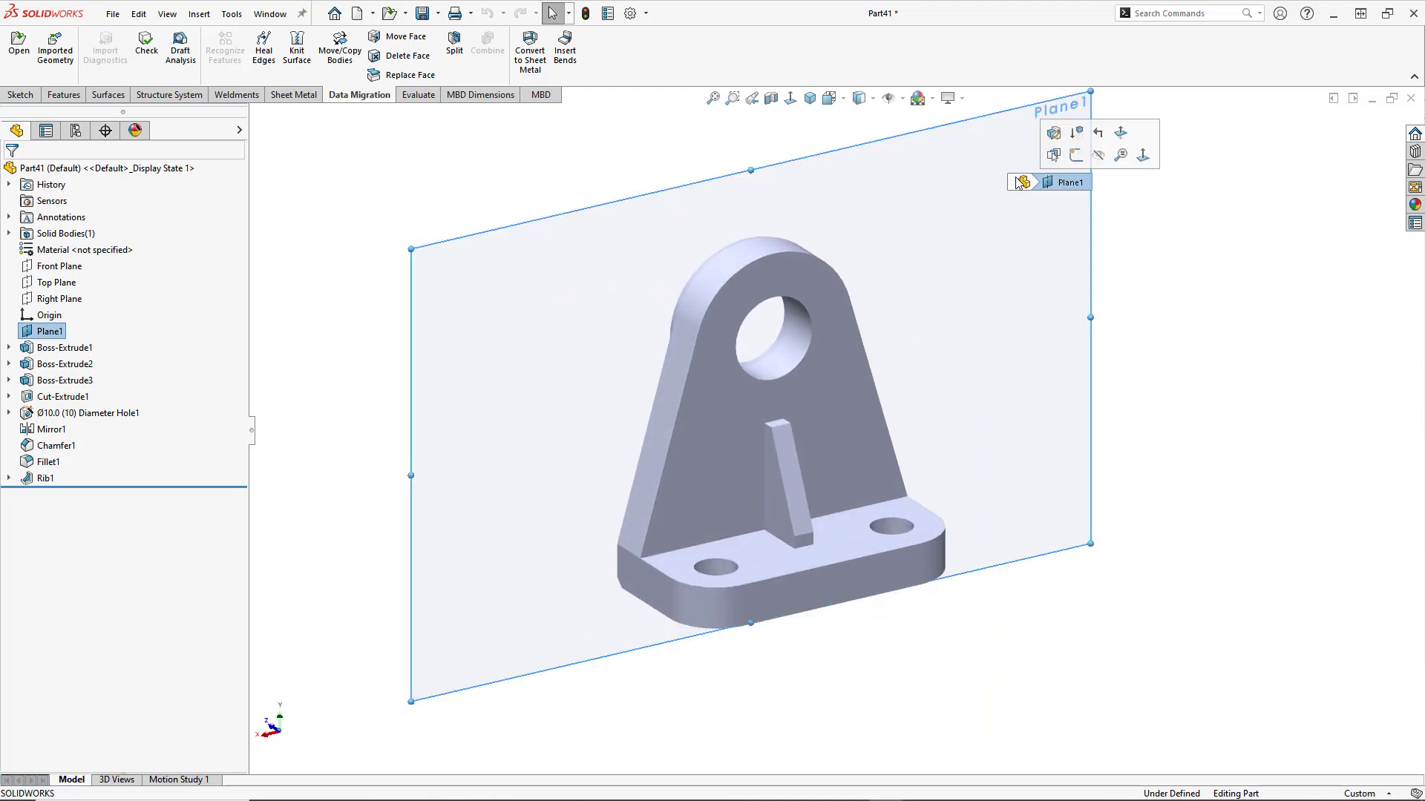
pyautogui.click(1098, 157)
pyautogui.click(52, 331)
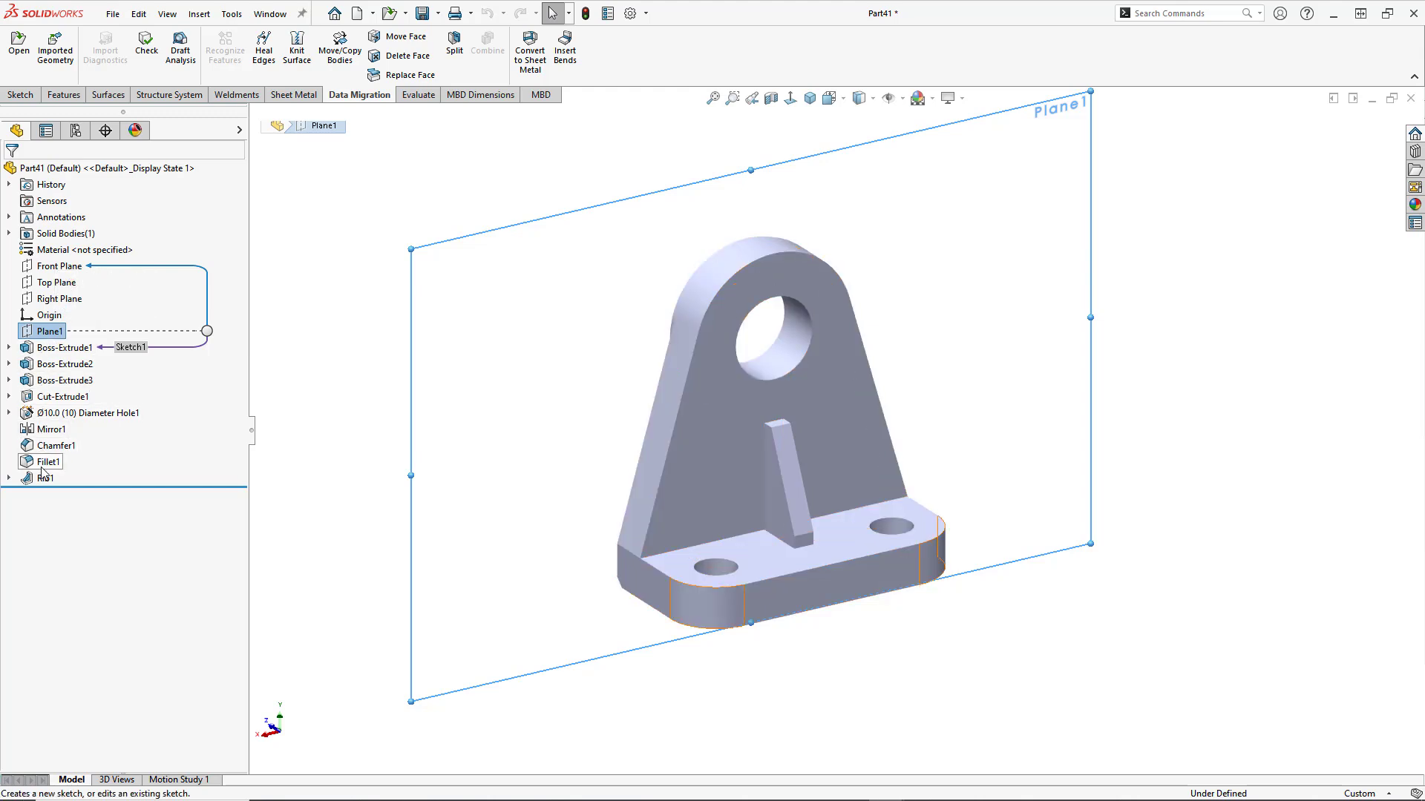
pyautogui.click(356, 345)
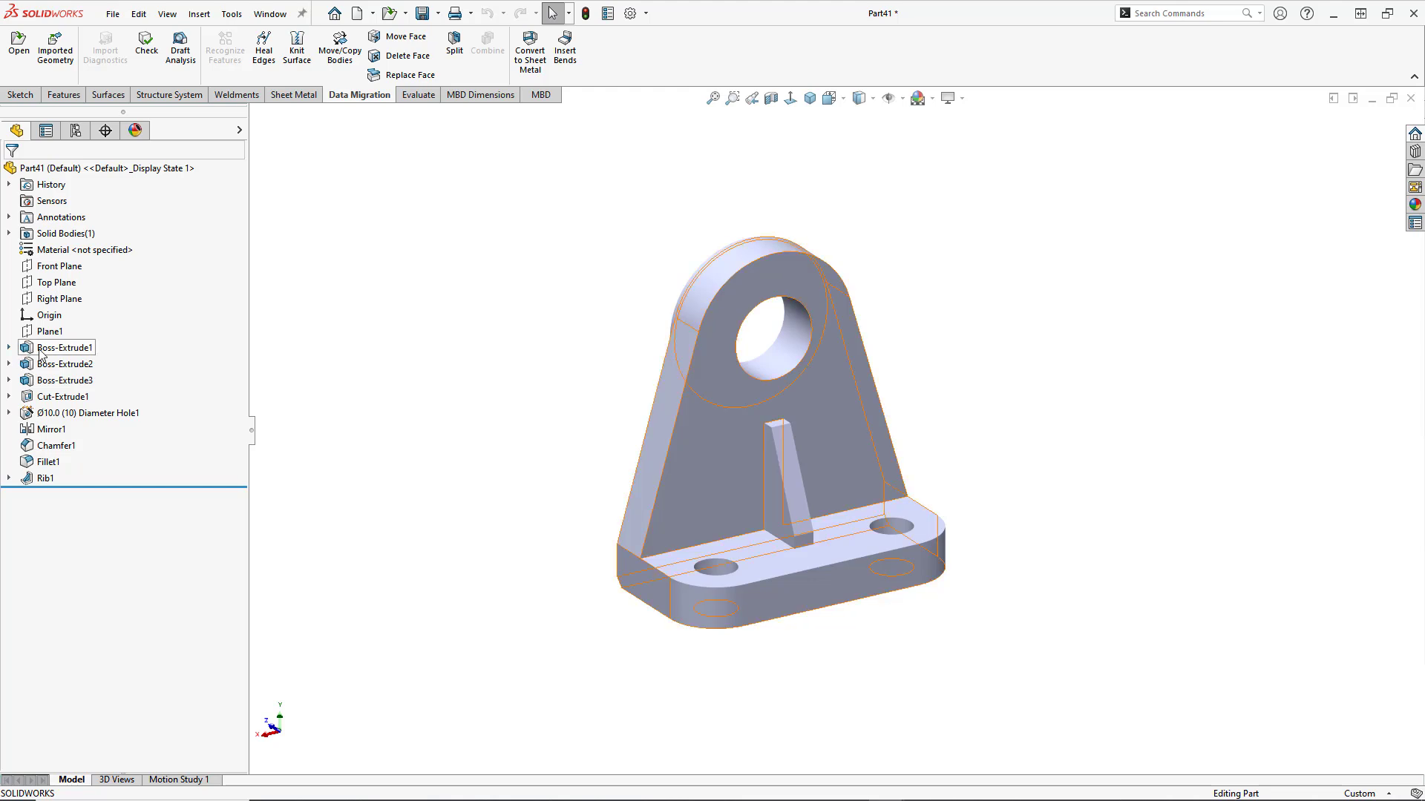
# - Examine the converted bracket's features and their underlying sketches, from Boss-Extrude1 through the diameter hole to Rib1
pyautogui.moveTo(45, 357)
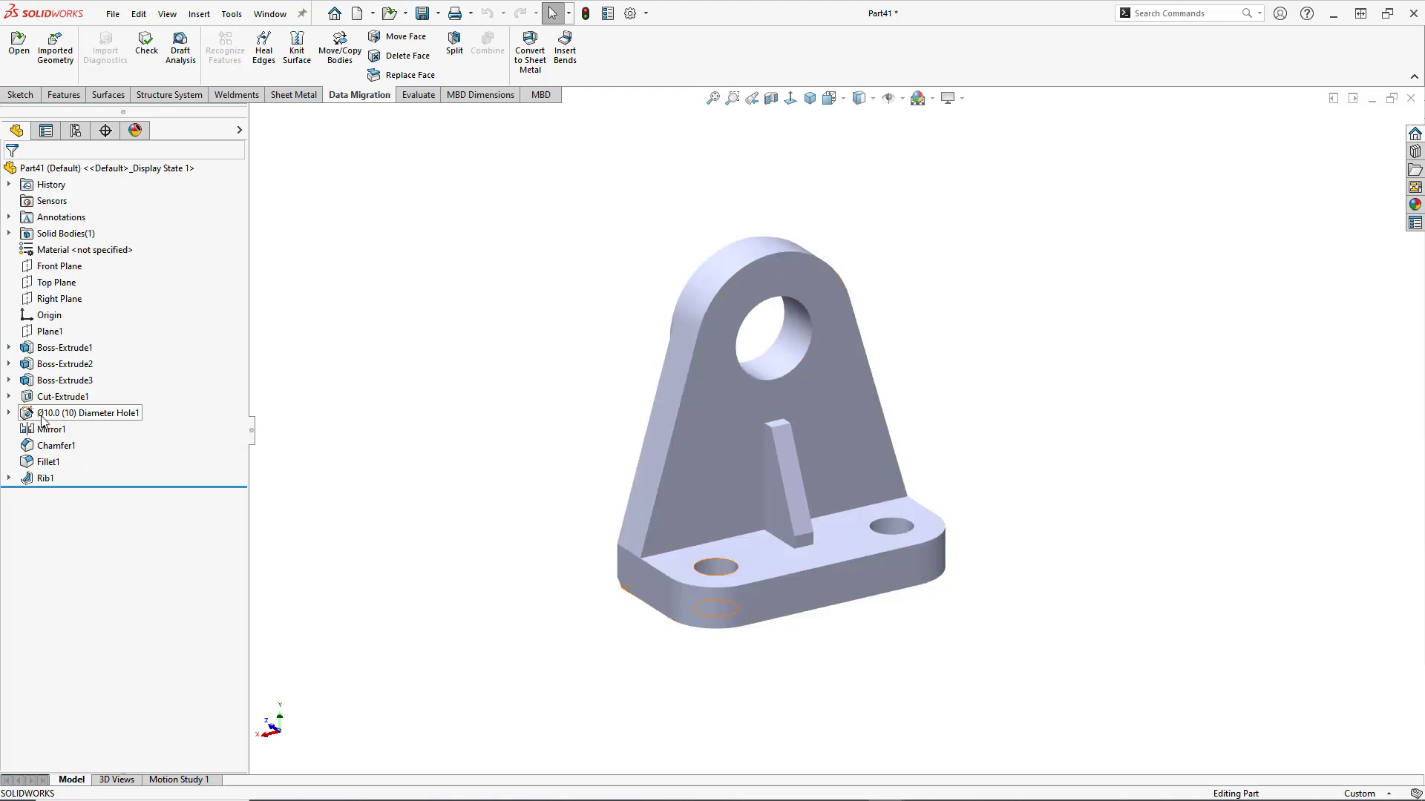
pyautogui.moveTo(59, 420)
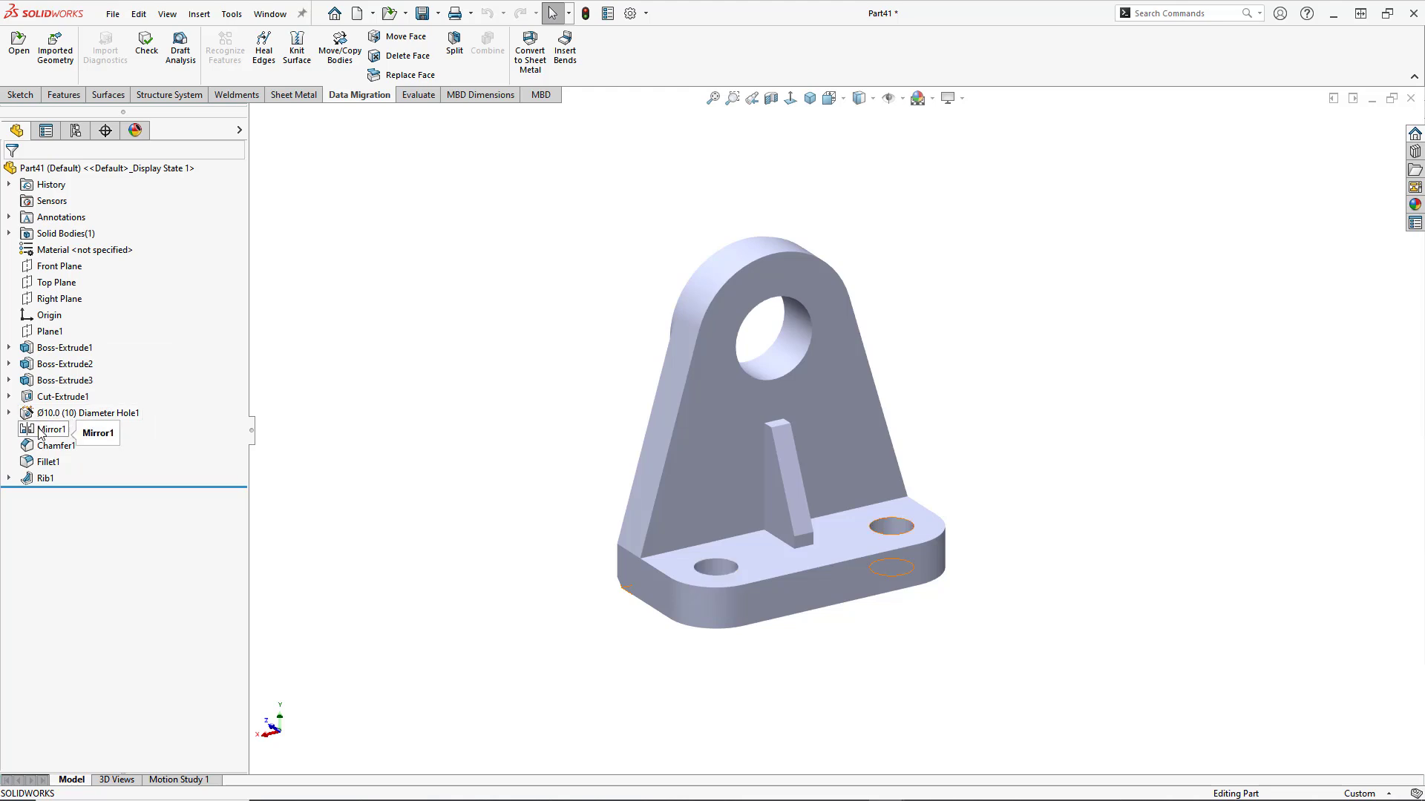
pyautogui.click(9, 348)
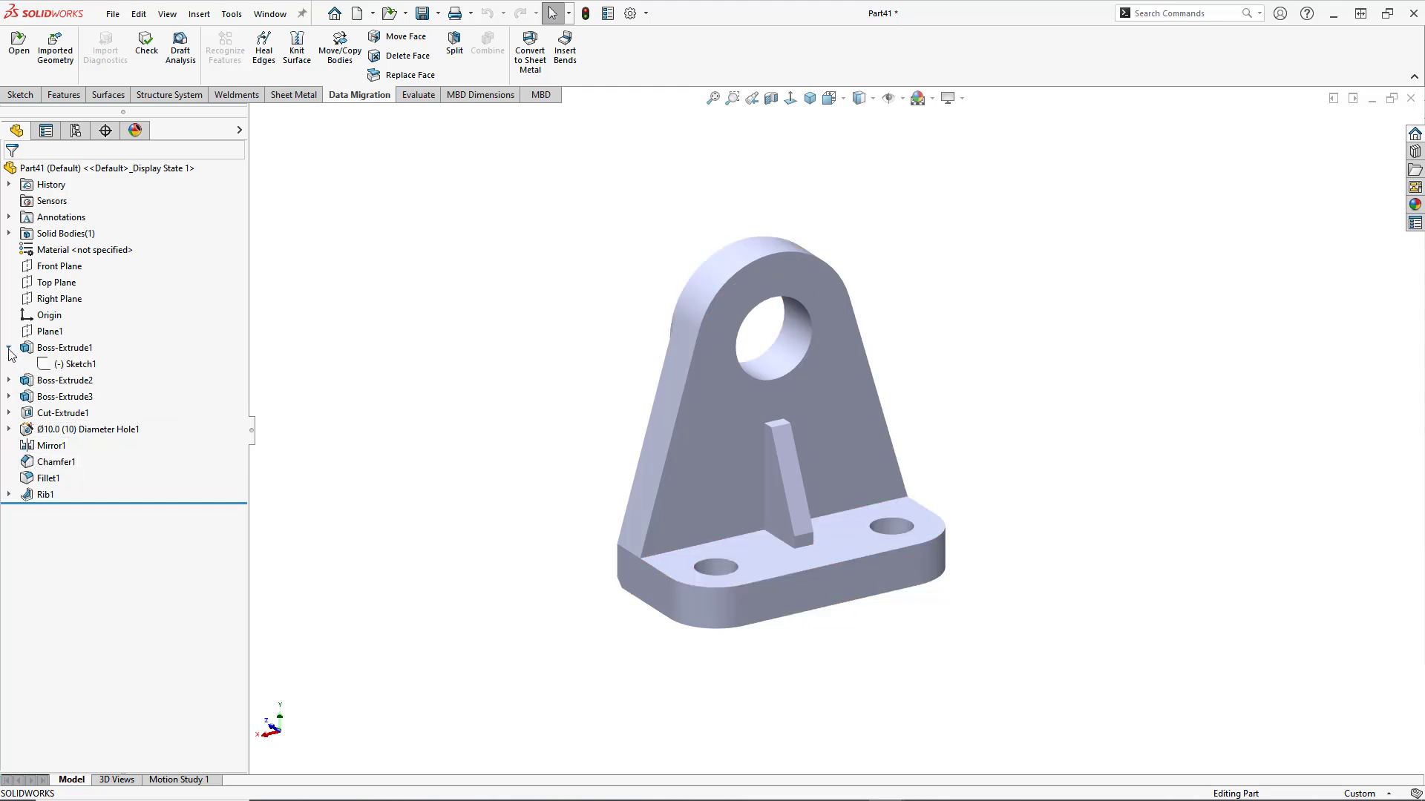
pyautogui.click(9, 381)
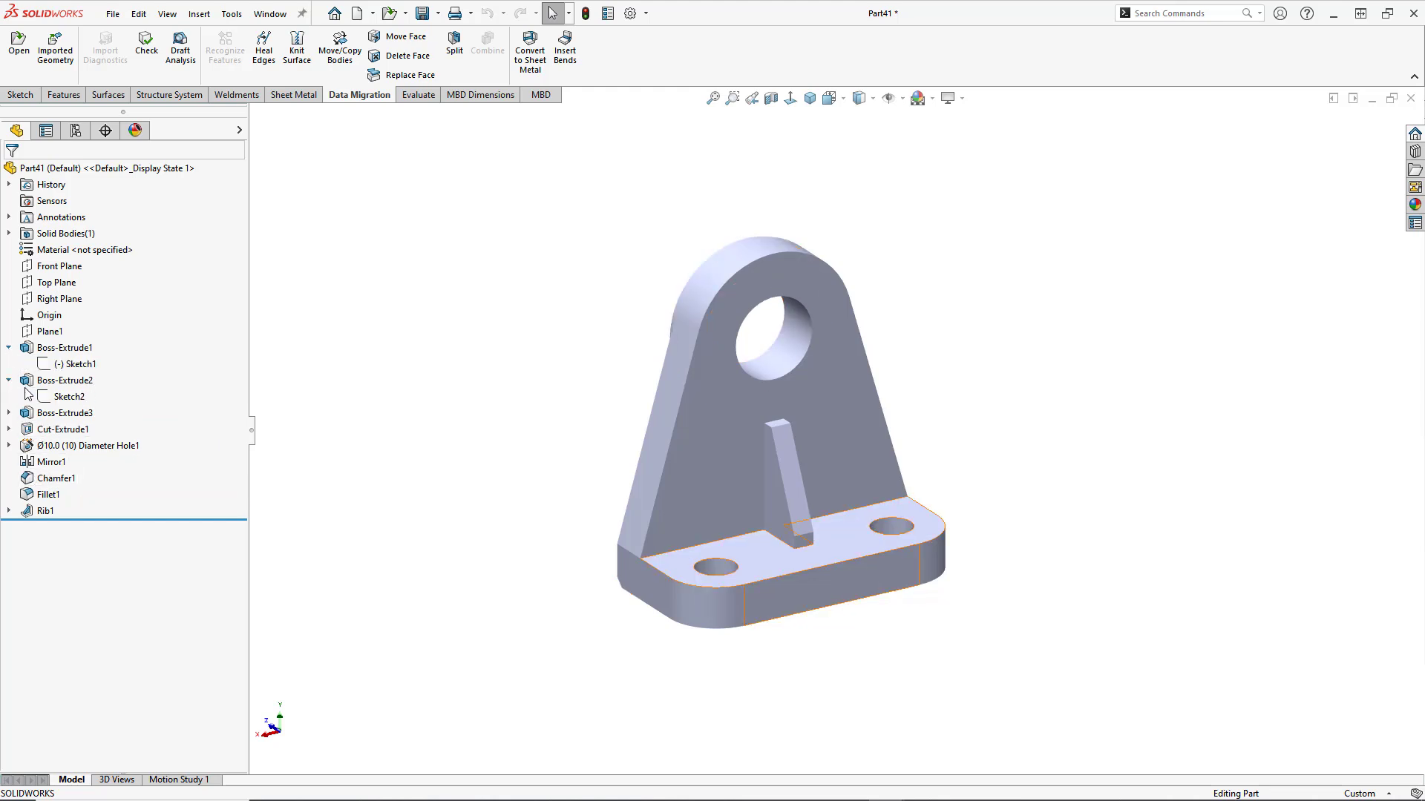
pyautogui.click(70, 398)
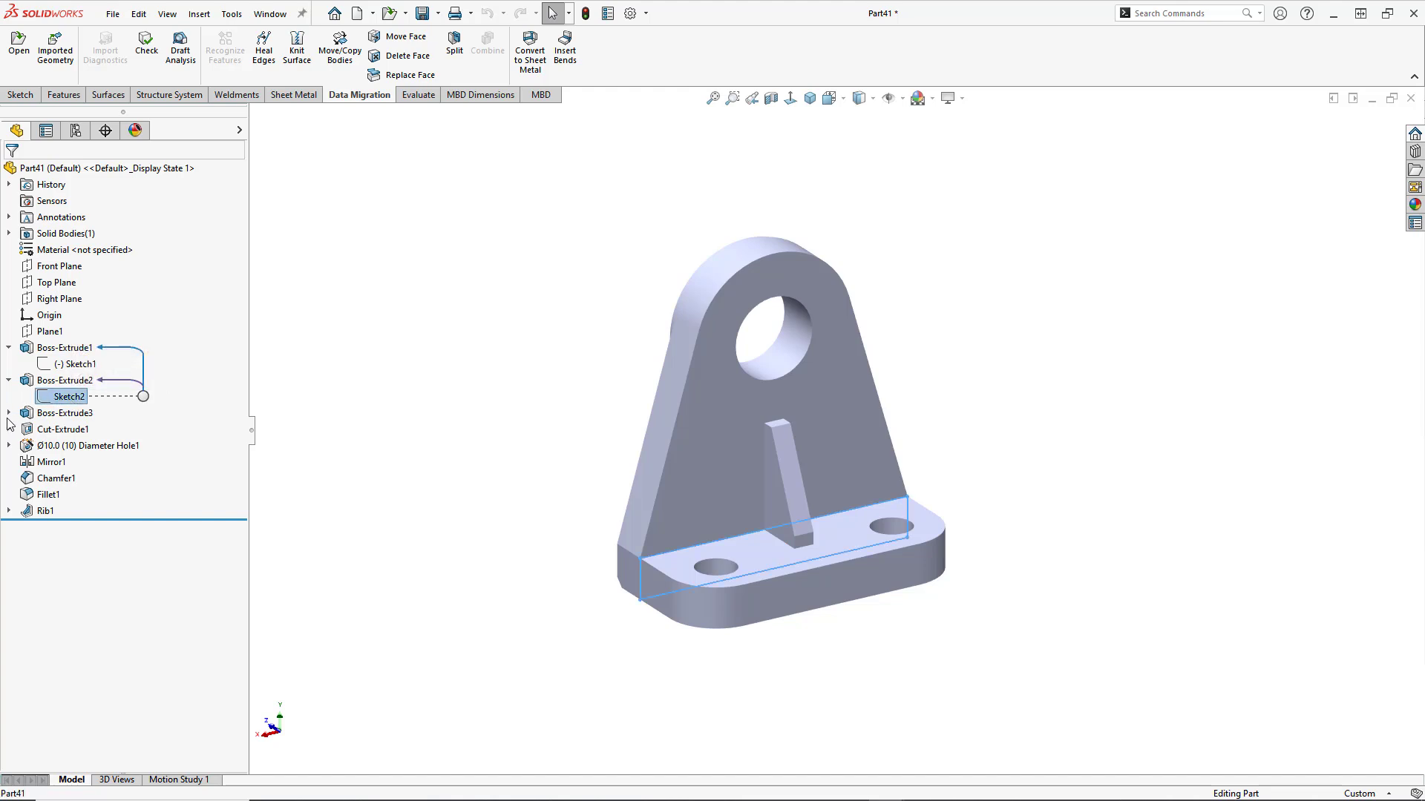
pyautogui.click(9, 413)
pyautogui.click(69, 429)
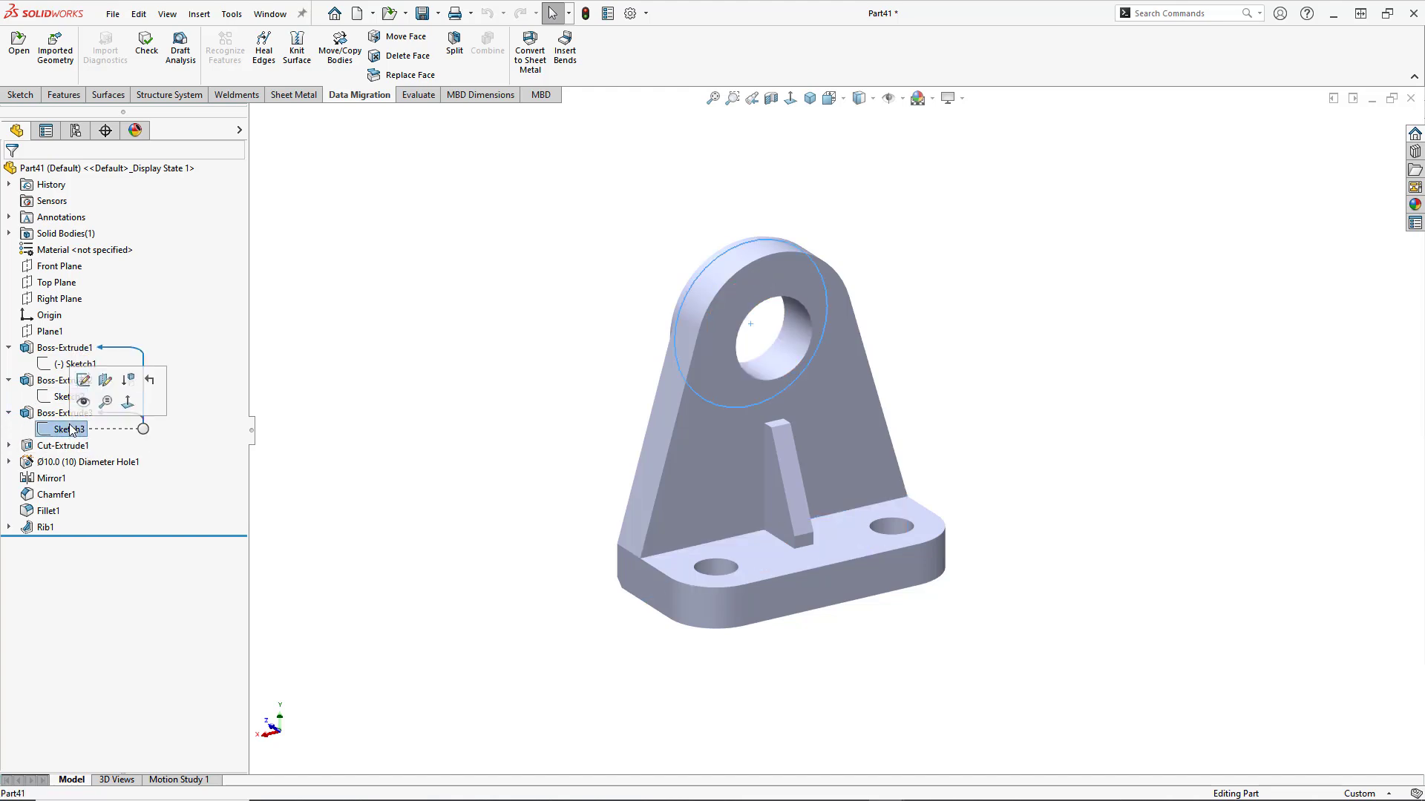
pyautogui.click(9, 446)
pyautogui.click(63, 462)
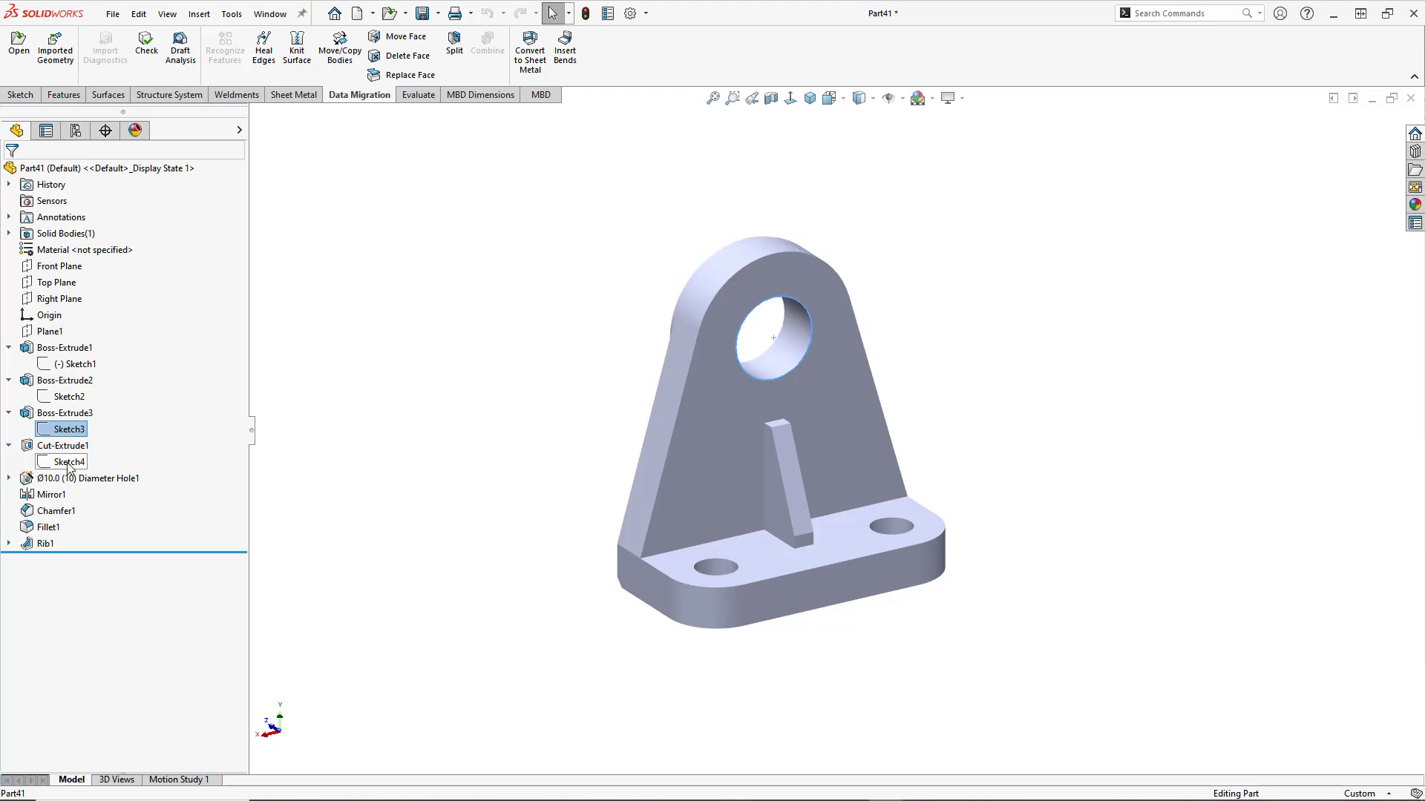
pyautogui.click(9, 479)
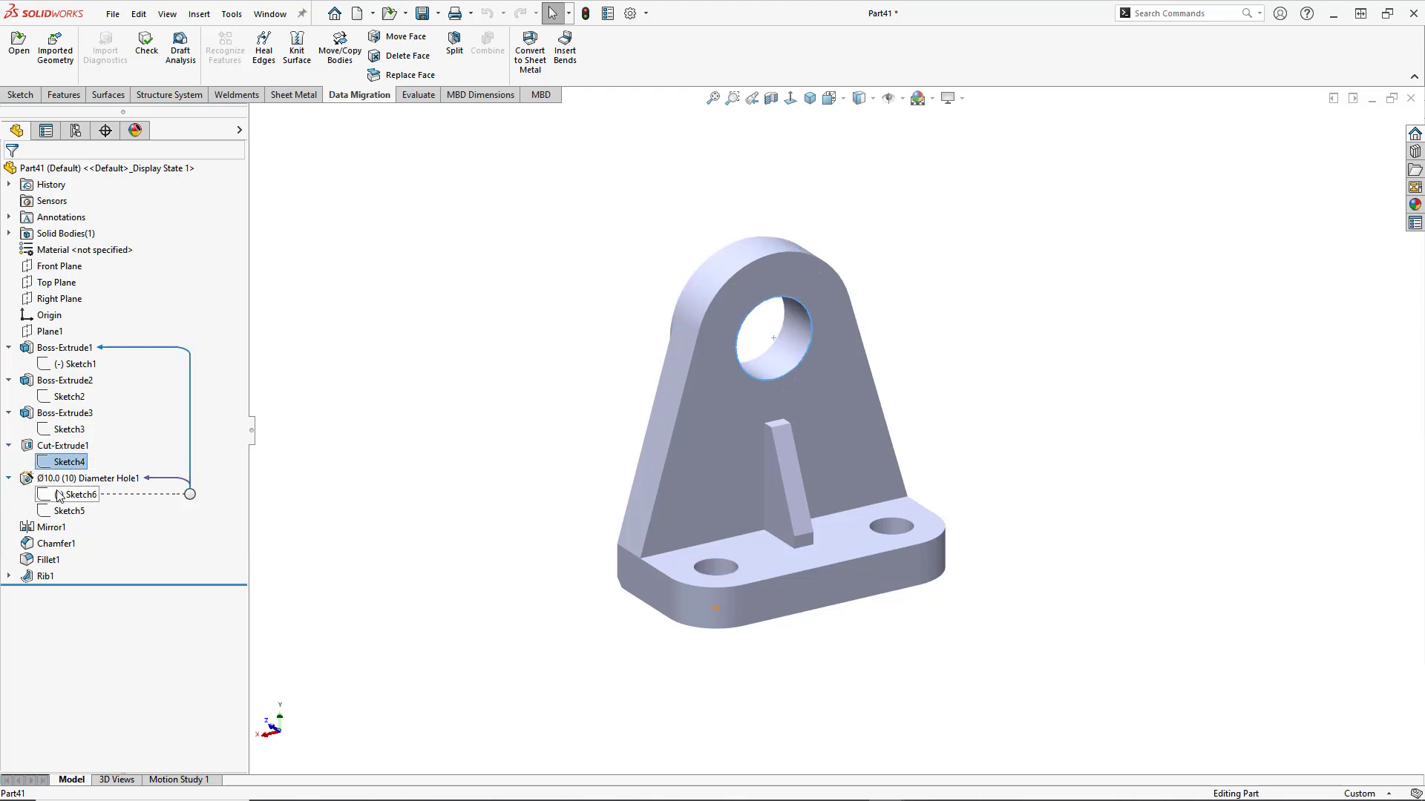
pyautogui.click(9, 577)
pyautogui.click(82, 593)
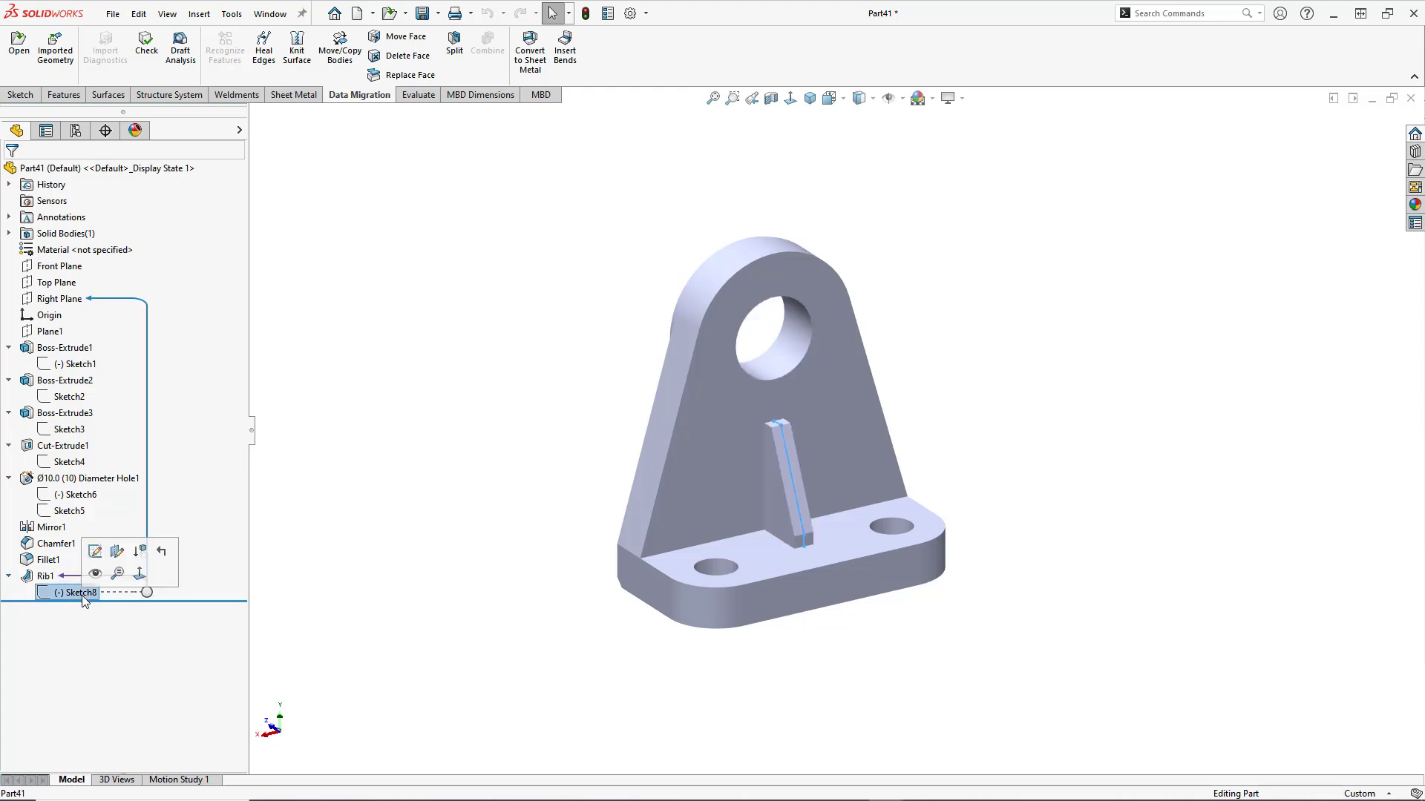
pyautogui.click(76, 364)
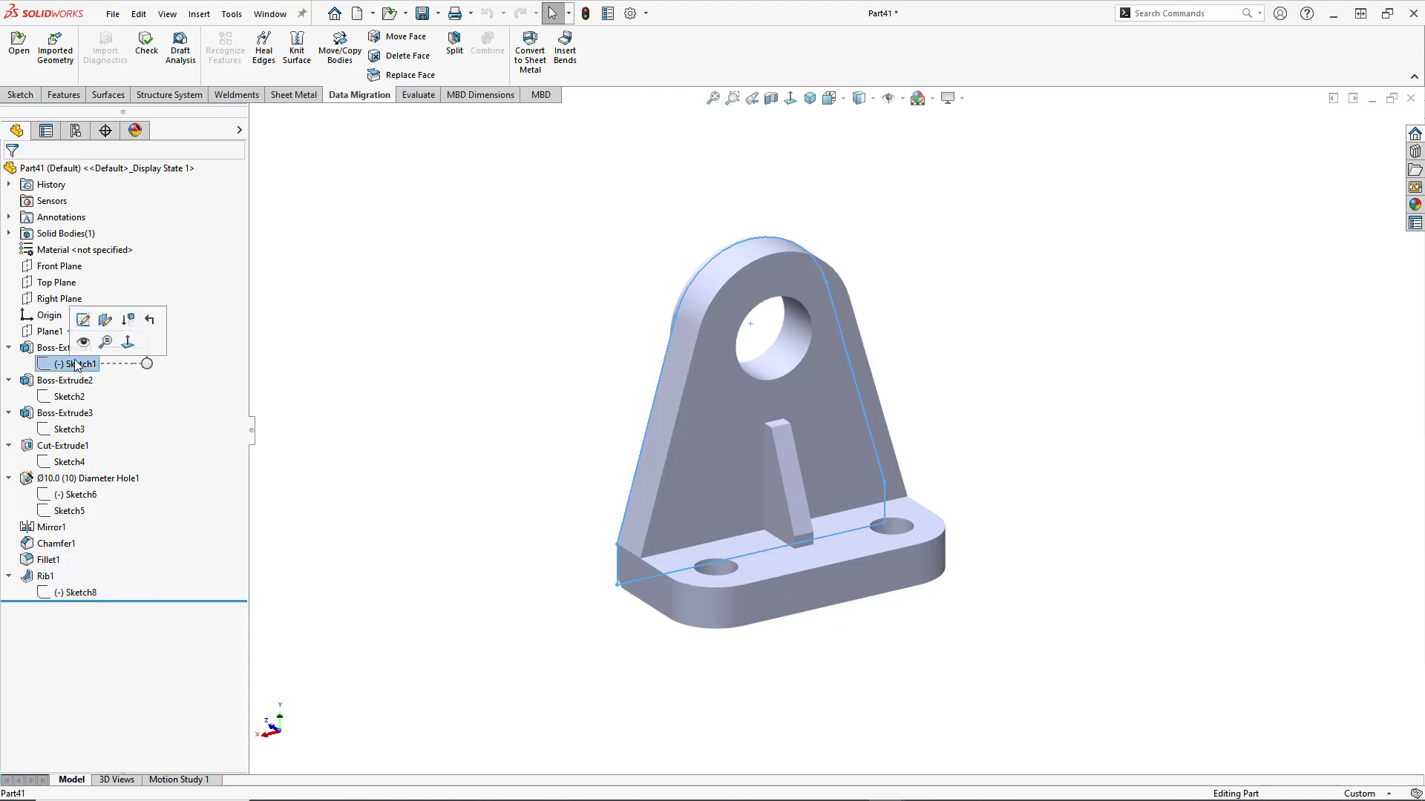
# - Edit Rib1's sketch and make its lower end point horizontal with the vertex where the upright plate meets the base
pyautogui.click(82, 594)
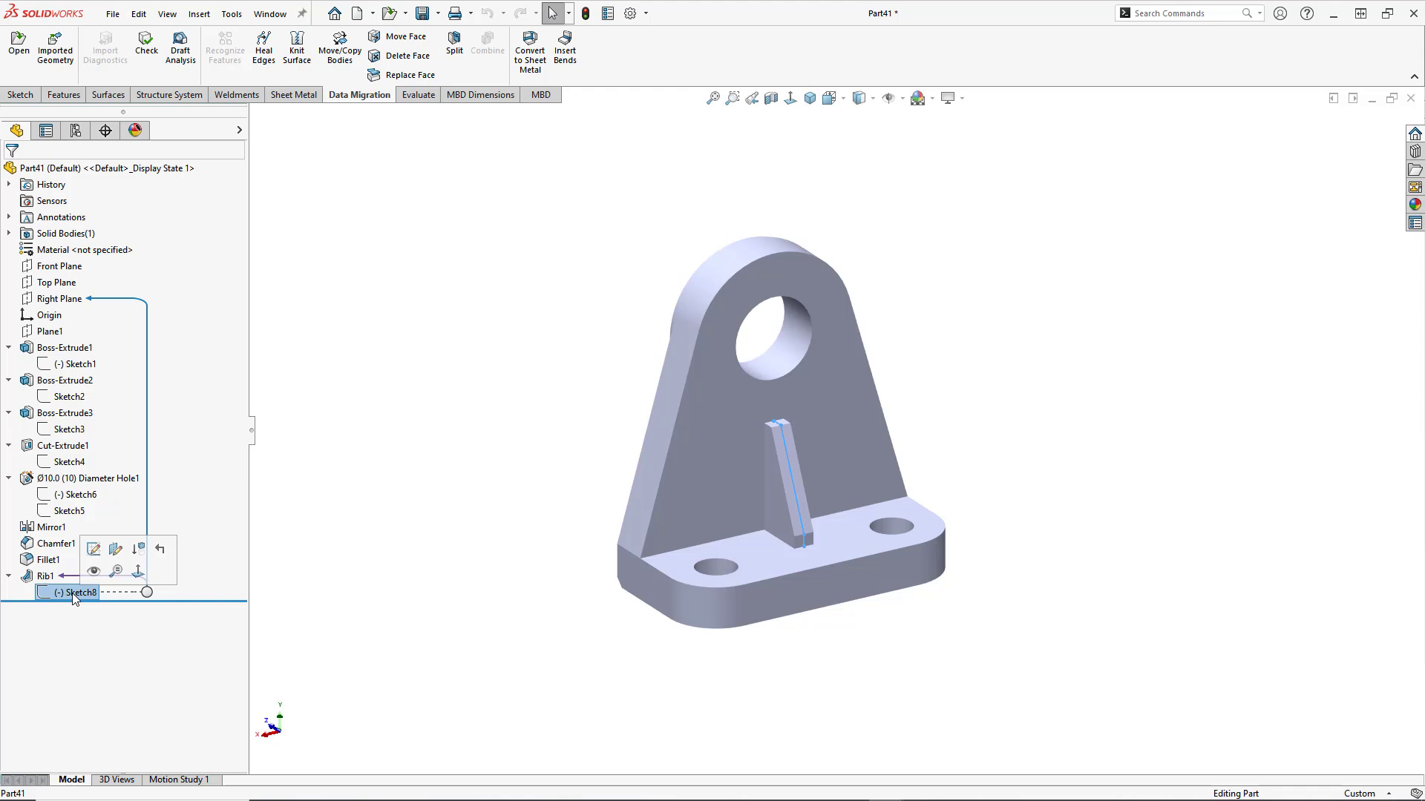
pyautogui.click(93, 549)
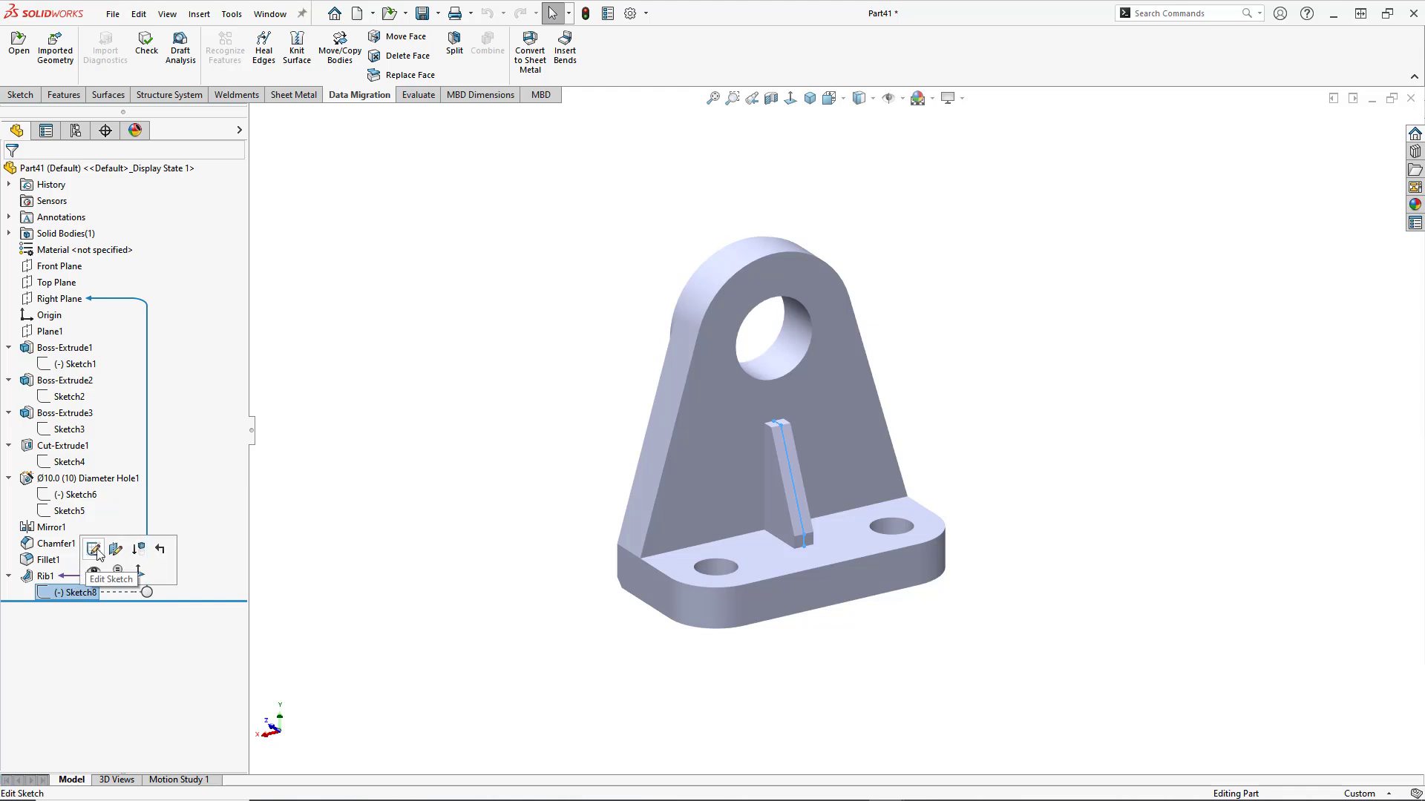
pyautogui.click(790, 100)
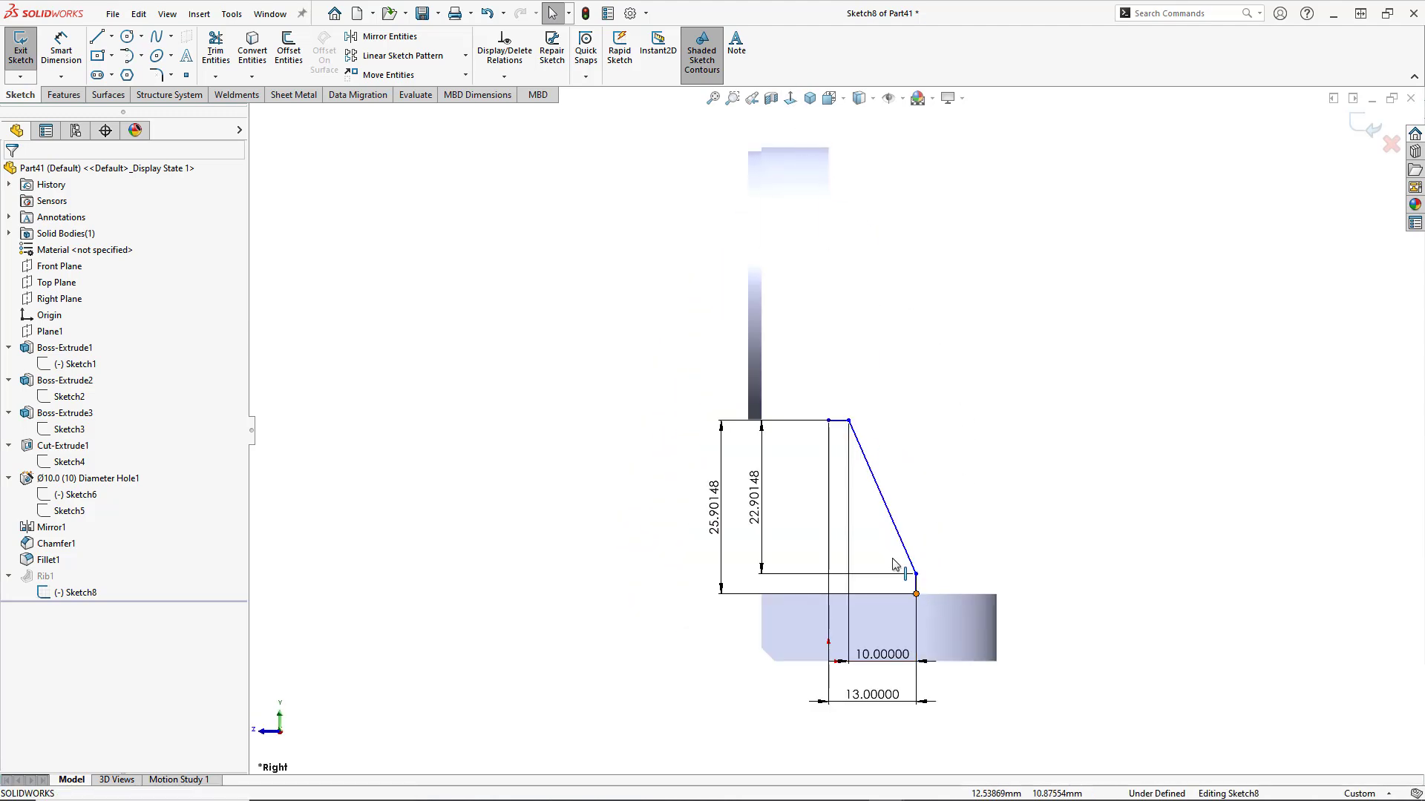
pyautogui.moveTo(941, 445); pyautogui.dragTo(907, 560, button='middle')
pyautogui.click(914, 594)
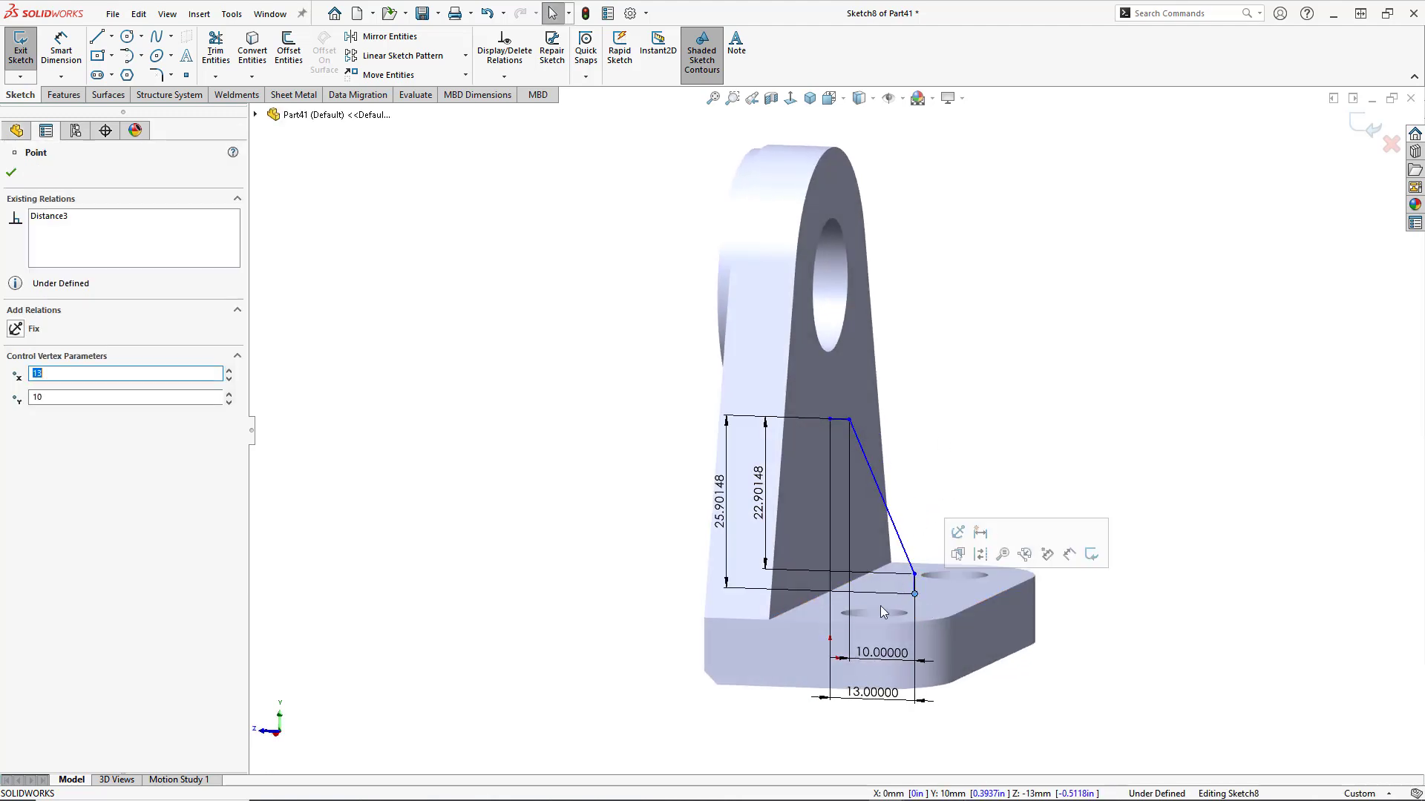
pyautogui.keyDown('ctrl'); pyautogui.click(769, 620); pyautogui.keyUp('ctrl')
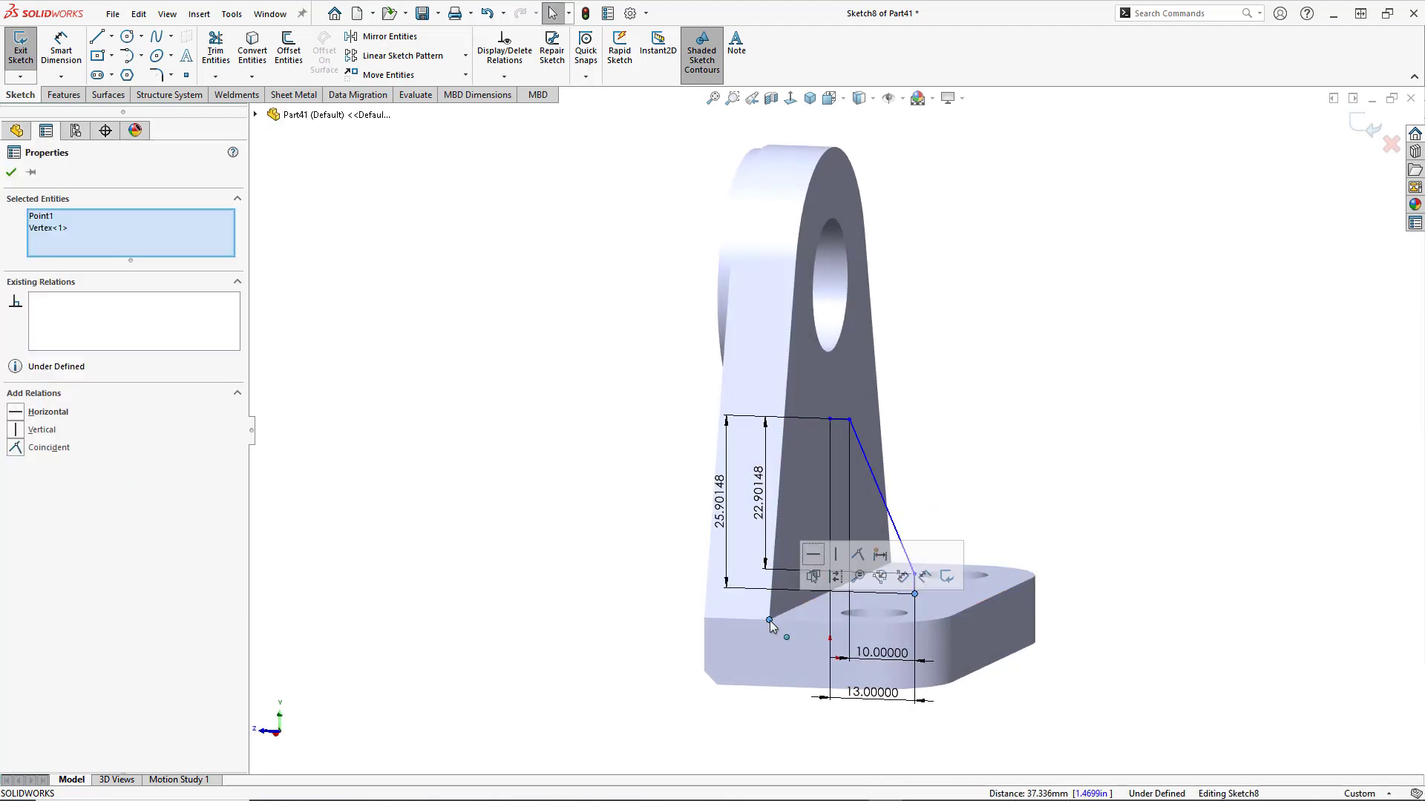
pyautogui.click(813, 556)
pyautogui.click(932, 455)
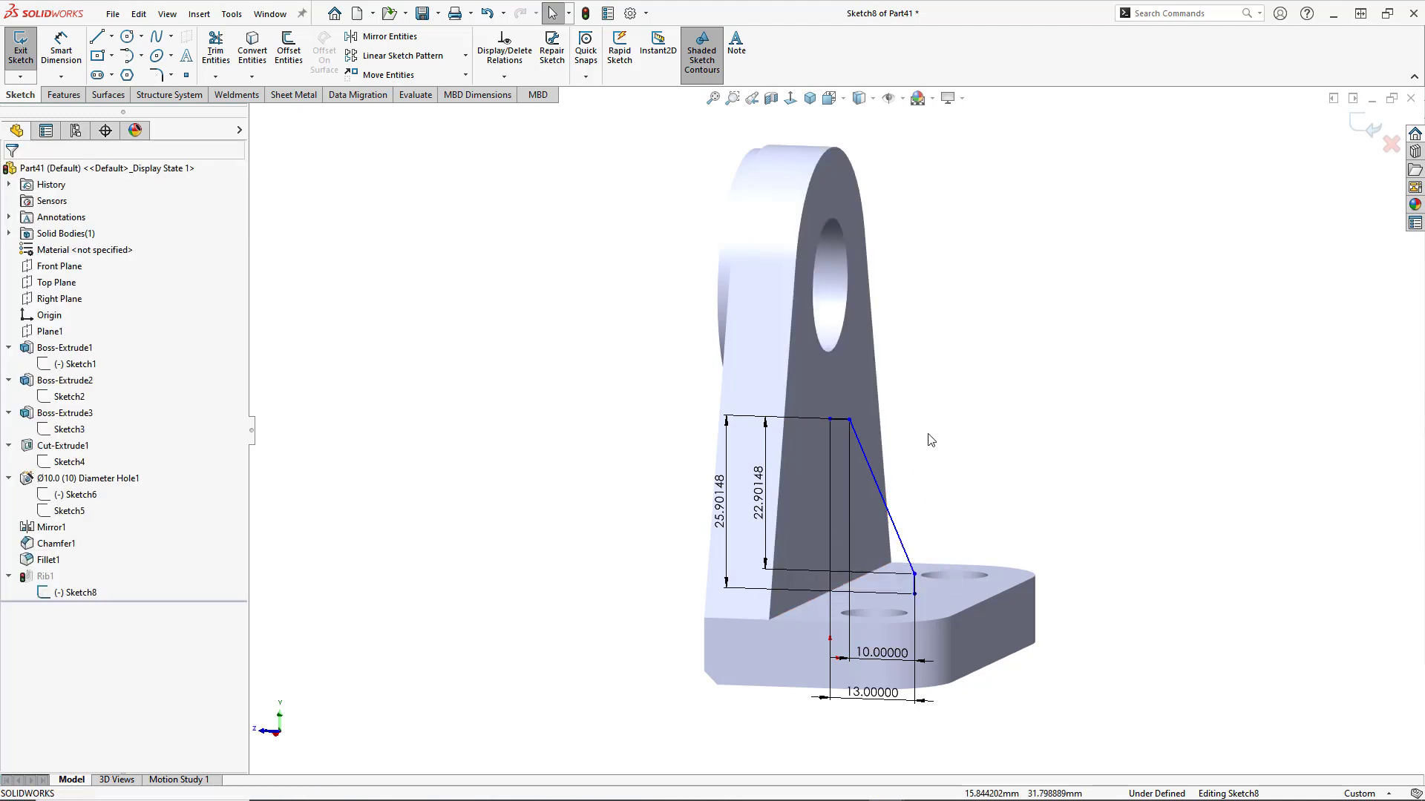
# - Make the rib profile's upper end point vertical with the same plate-base vertex, finish the sketch and collapse Rib1
pyautogui.click(829, 418)
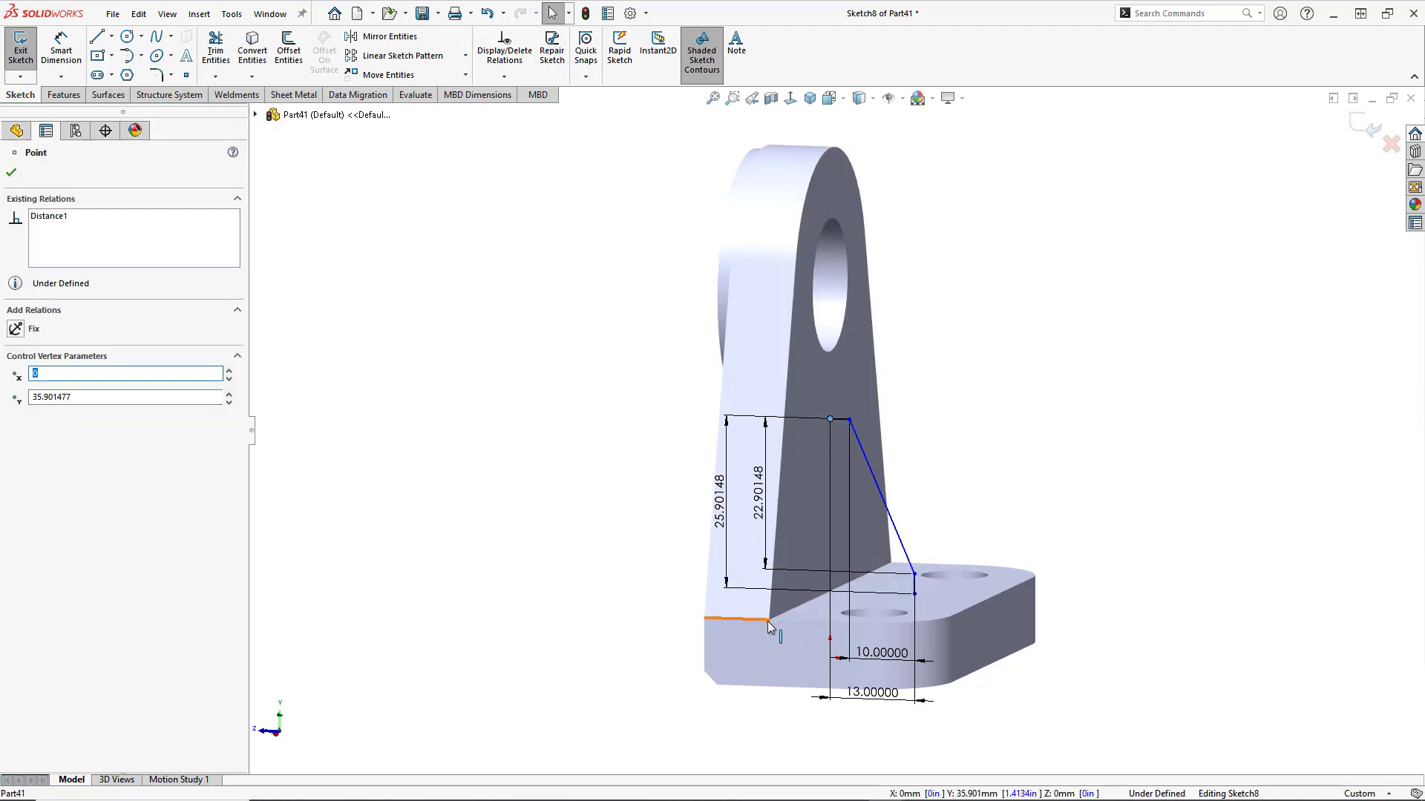
pyautogui.keyDown('ctrl'); pyautogui.click(769, 620); pyautogui.keyUp('ctrl')
pyautogui.click(831, 566)
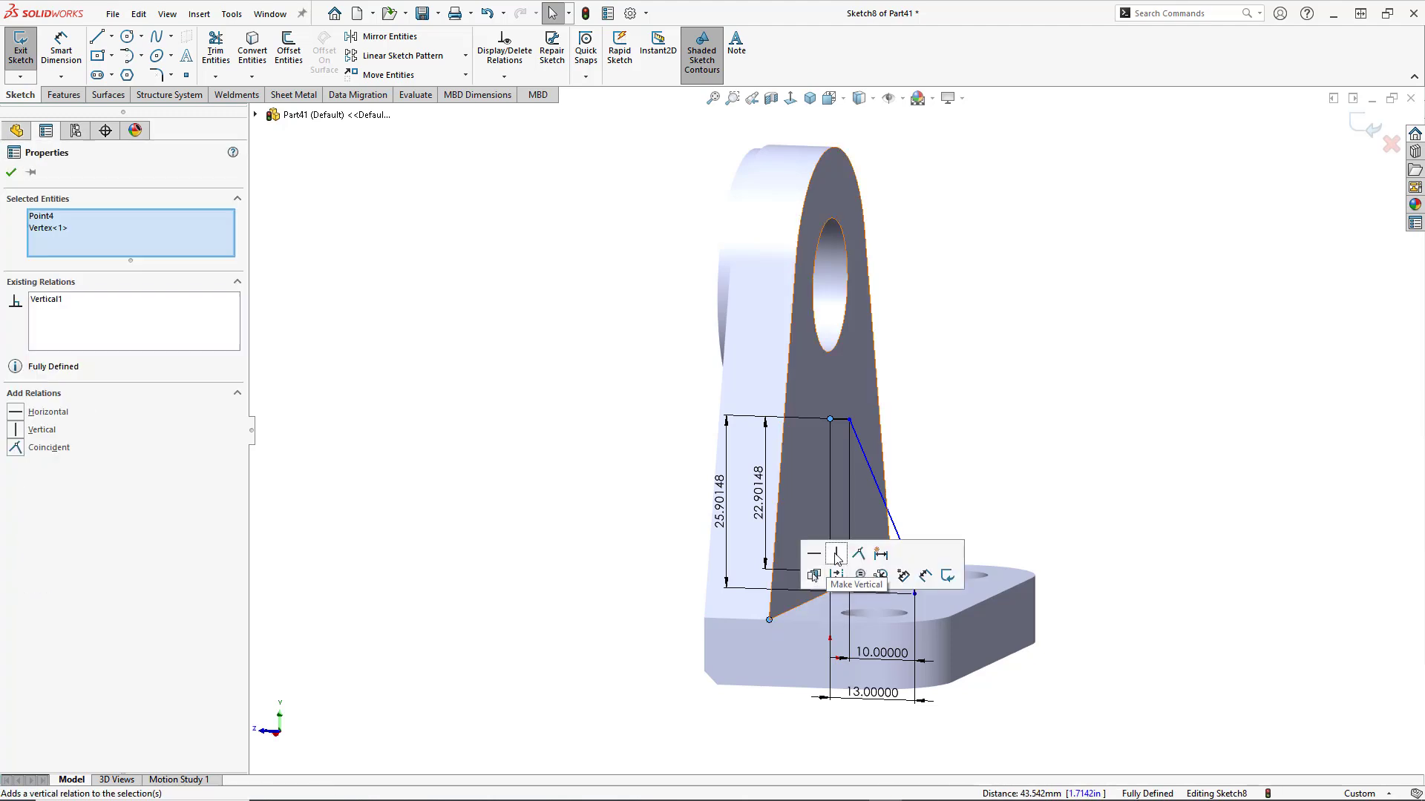
pyautogui.click(990, 433)
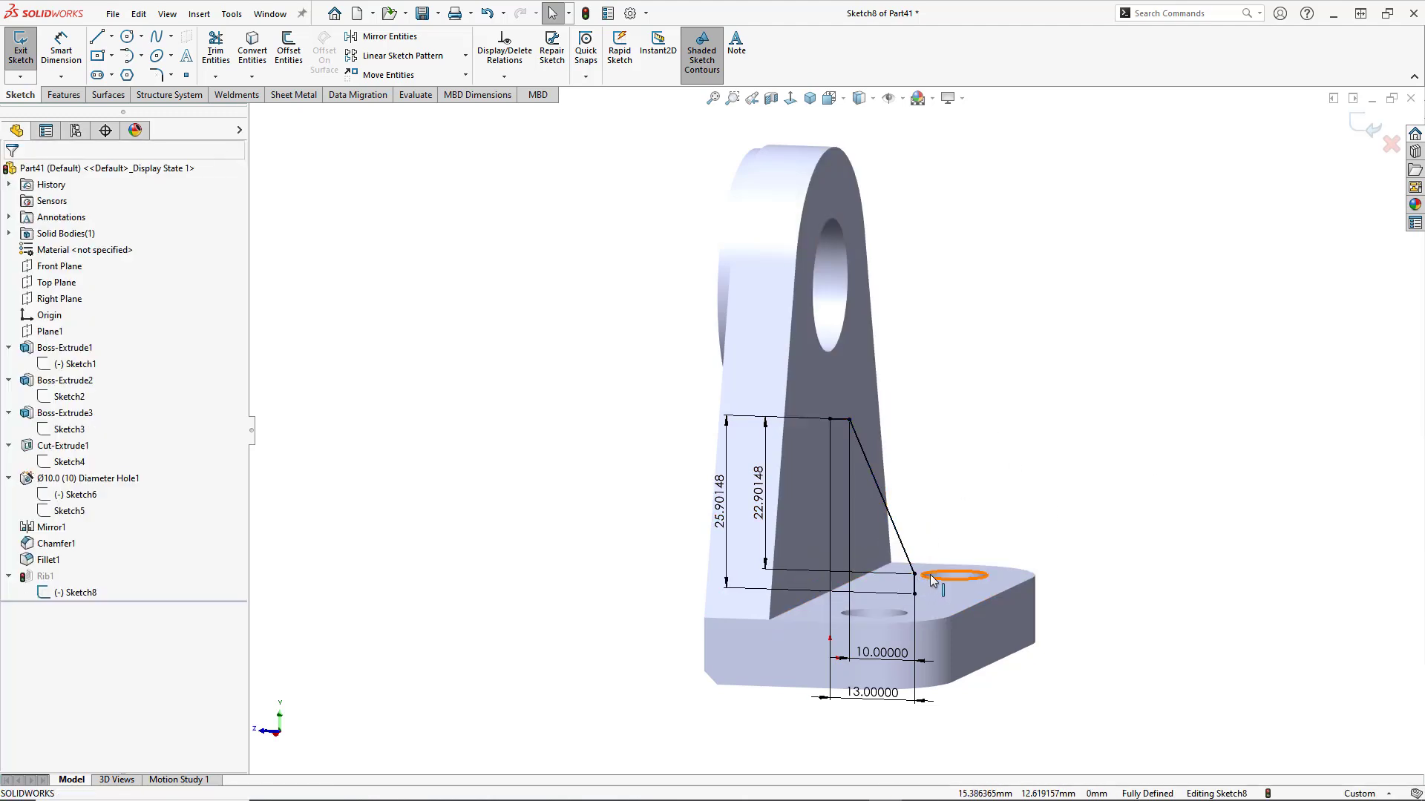
pyautogui.click(1371, 129)
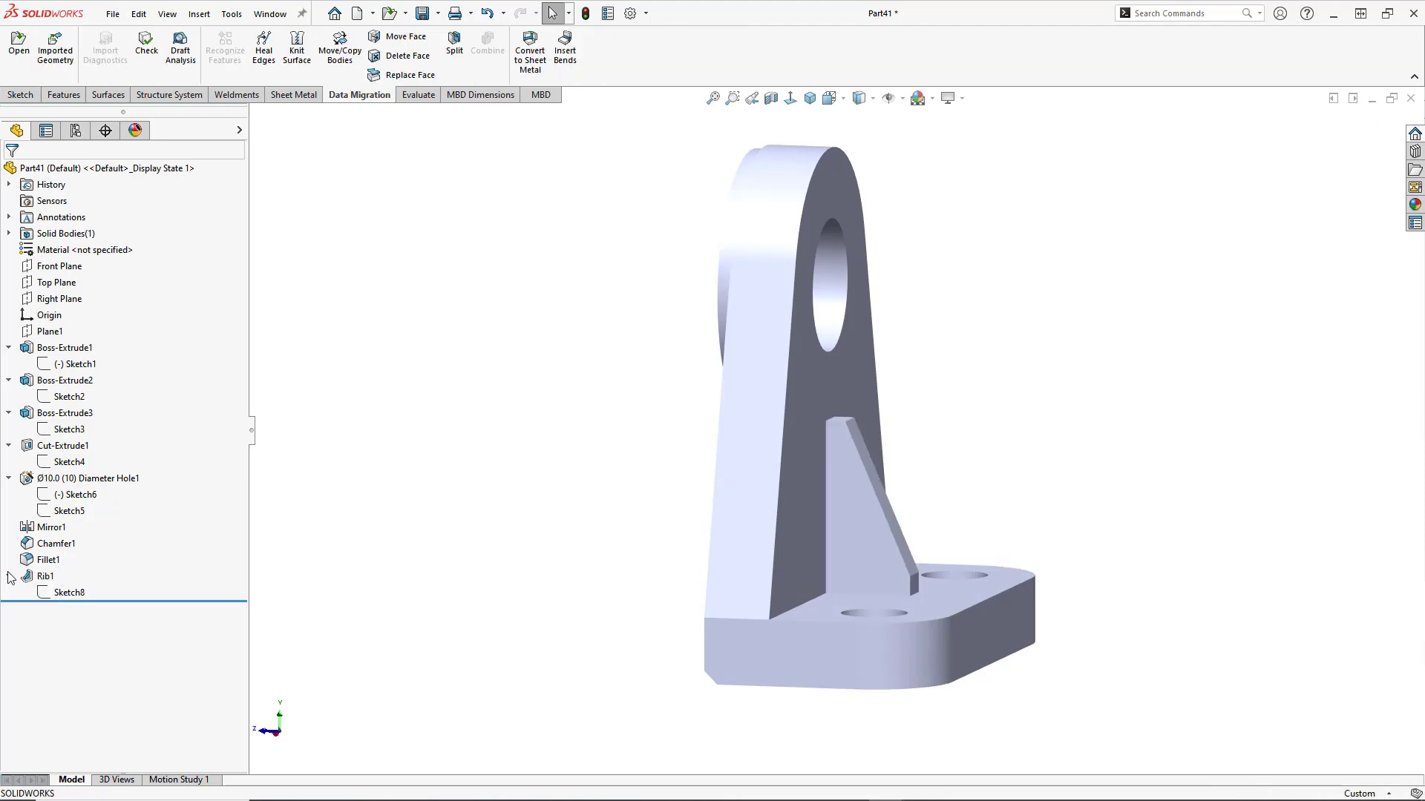
pyautogui.click(9, 577)
# - Check the diameter hole's position sketch, Sketch6, and the base corner faces belonging to Fillet1
pyautogui.click(55, 495)
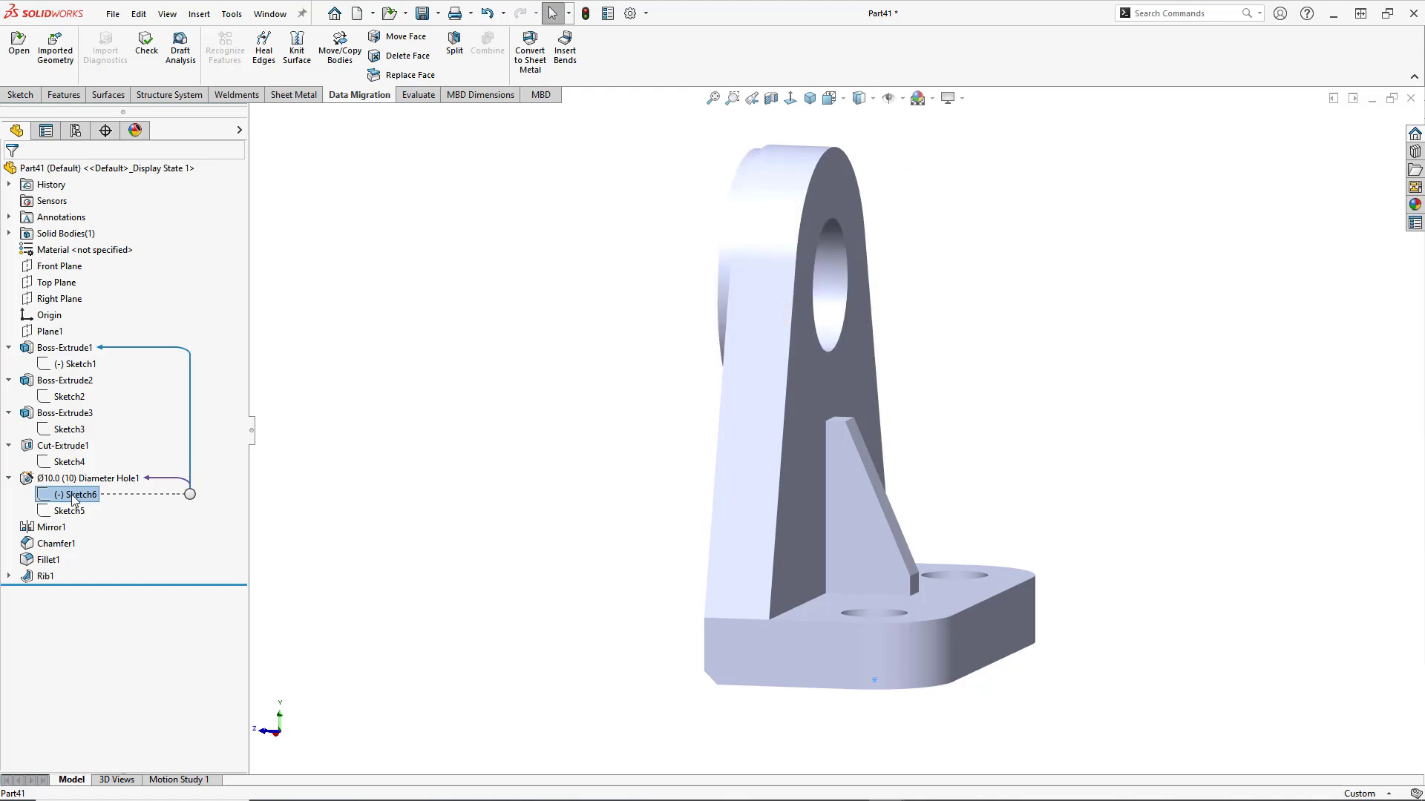
pyautogui.moveTo(560, 639); pyautogui.dragTo(527, 738, button='middle')
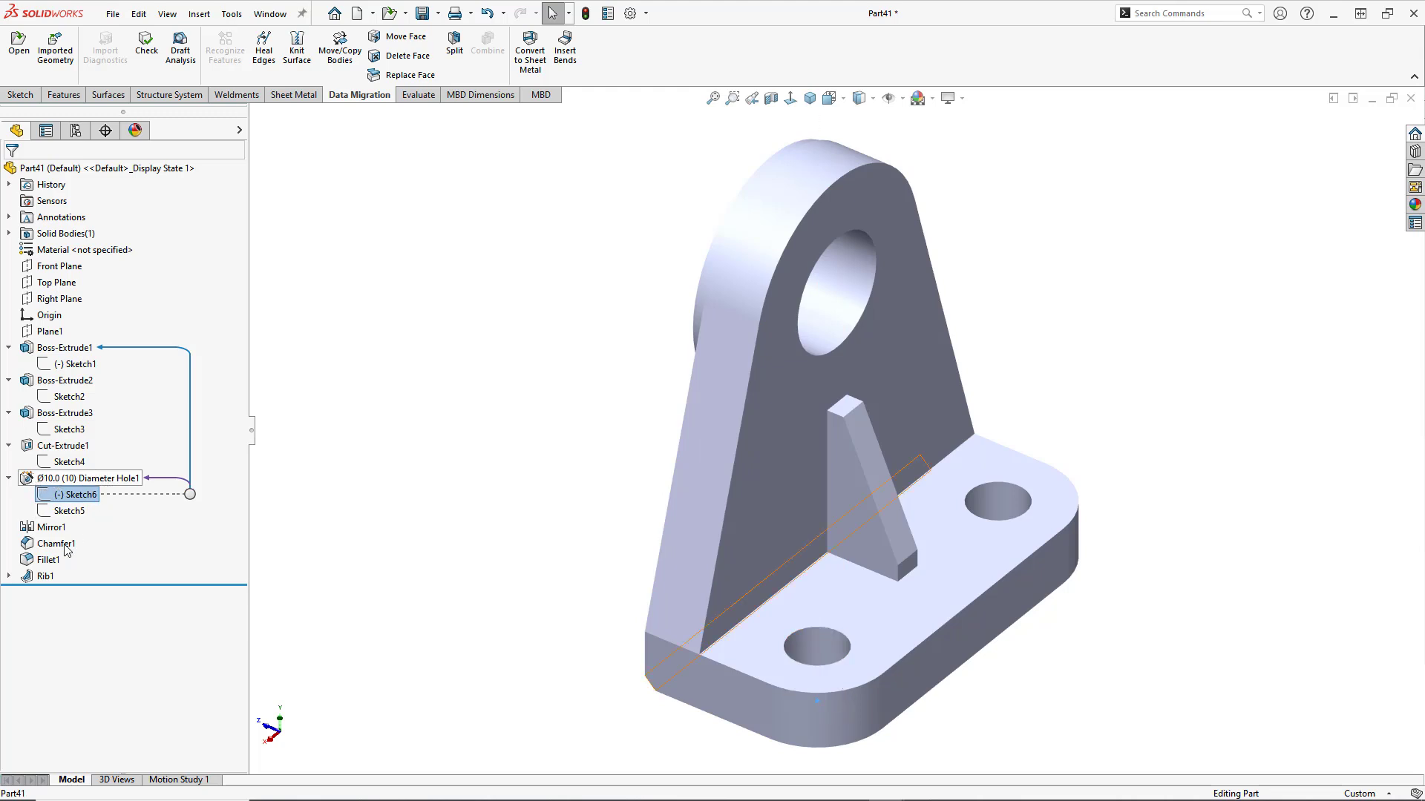
pyautogui.click(46, 560)
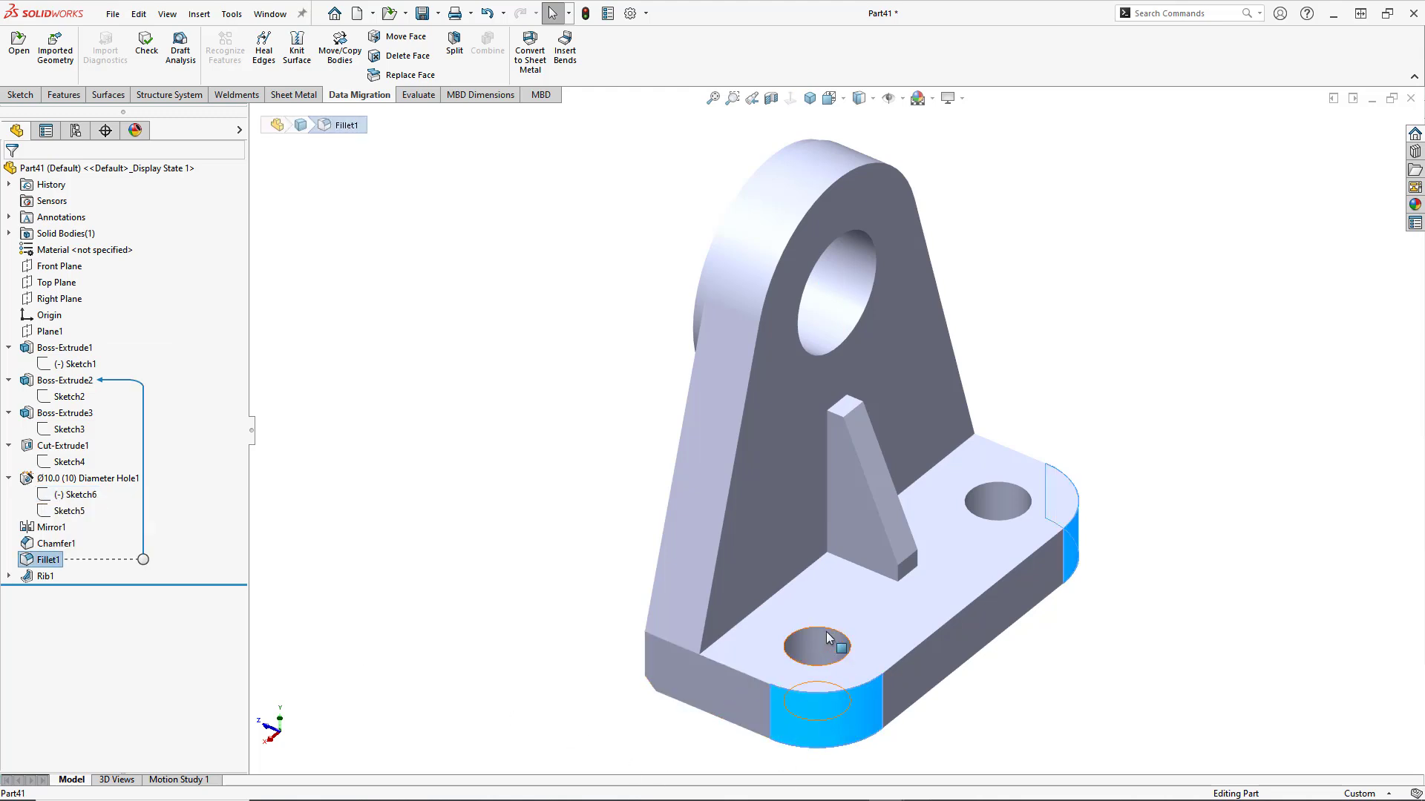
pyautogui.click(297, 501)
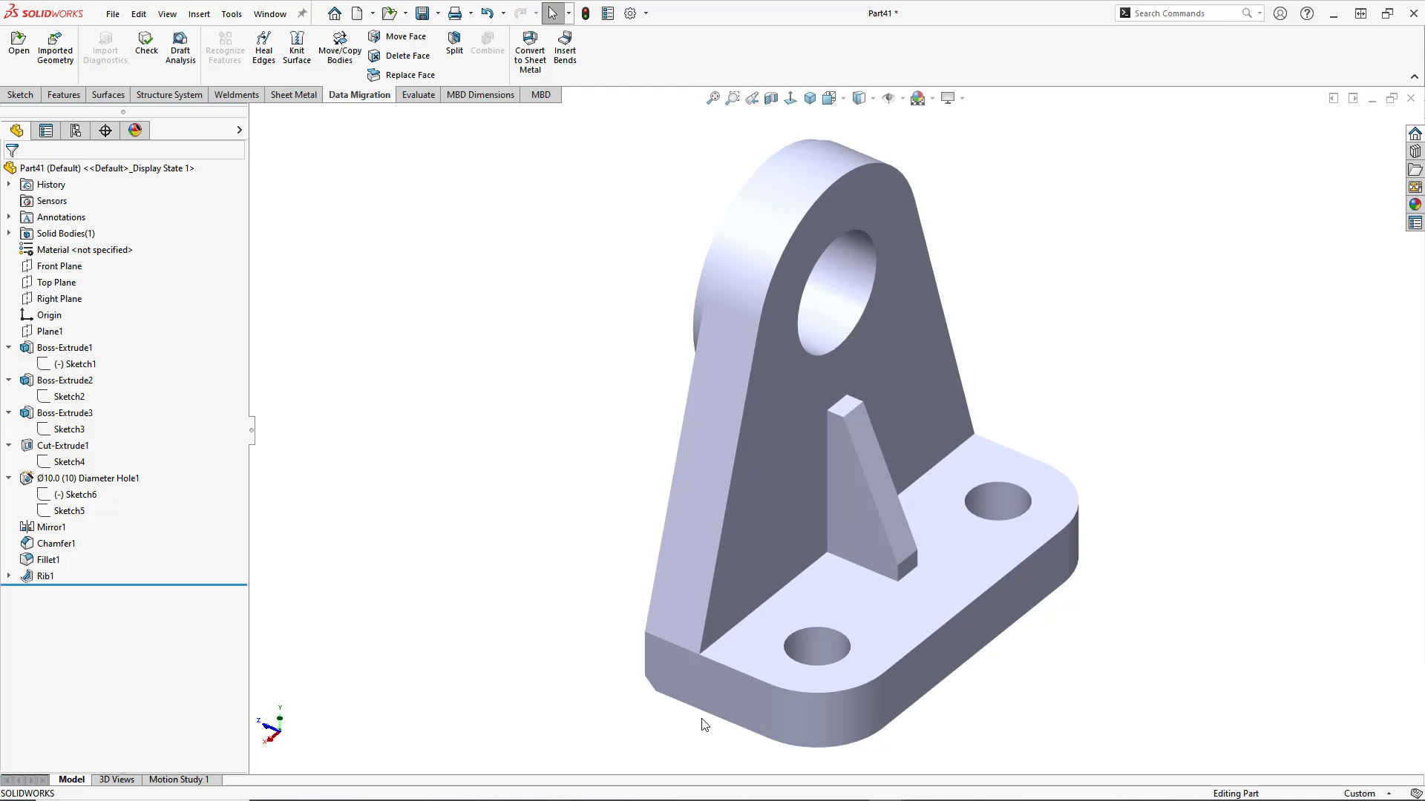
# - Try a 35 mm extrusion depth for the base flange, Boss-Extrude2, rebuild the part, and undo the change
pyautogui.doubleClick(714, 677)
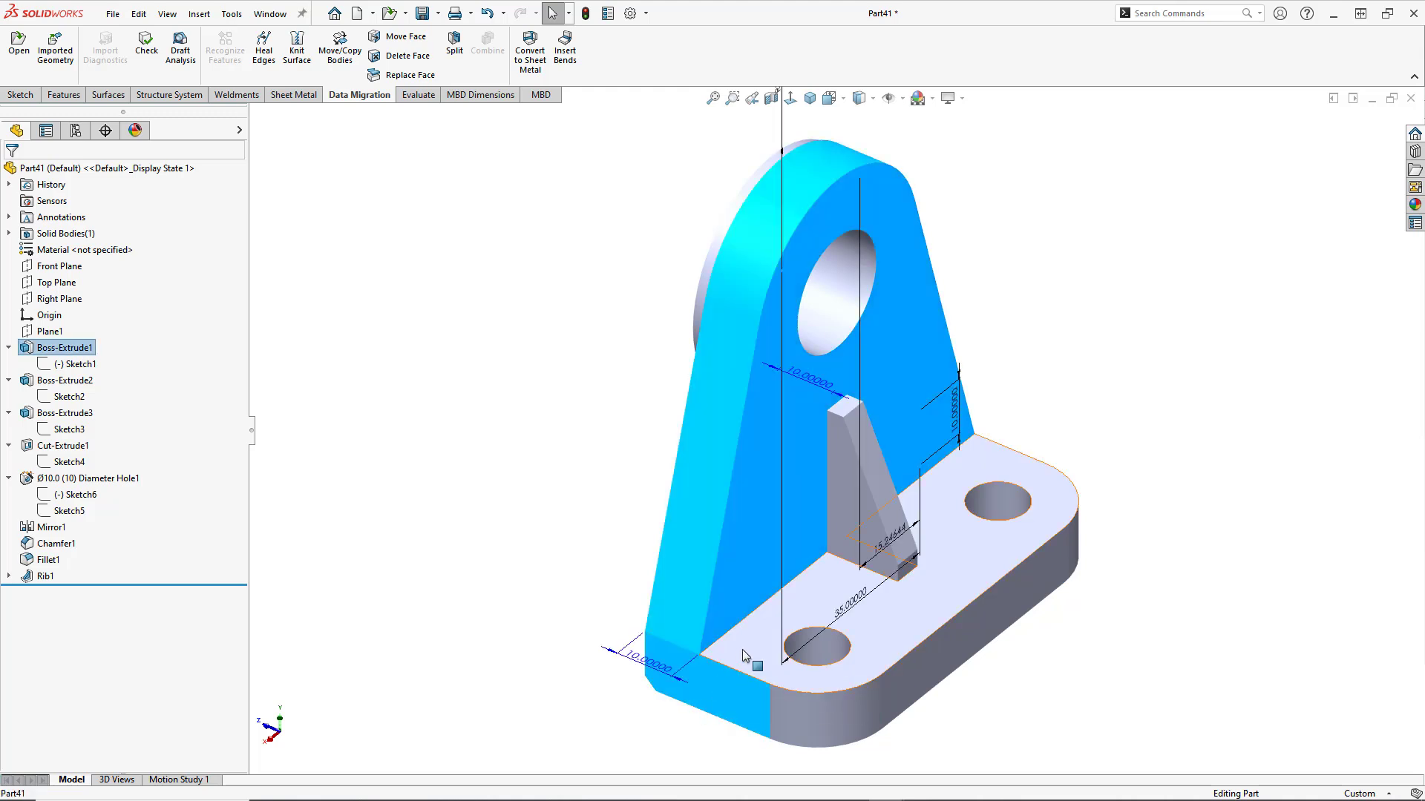
pyautogui.doubleClick(942, 569)
pyautogui.doubleClick(1072, 437)
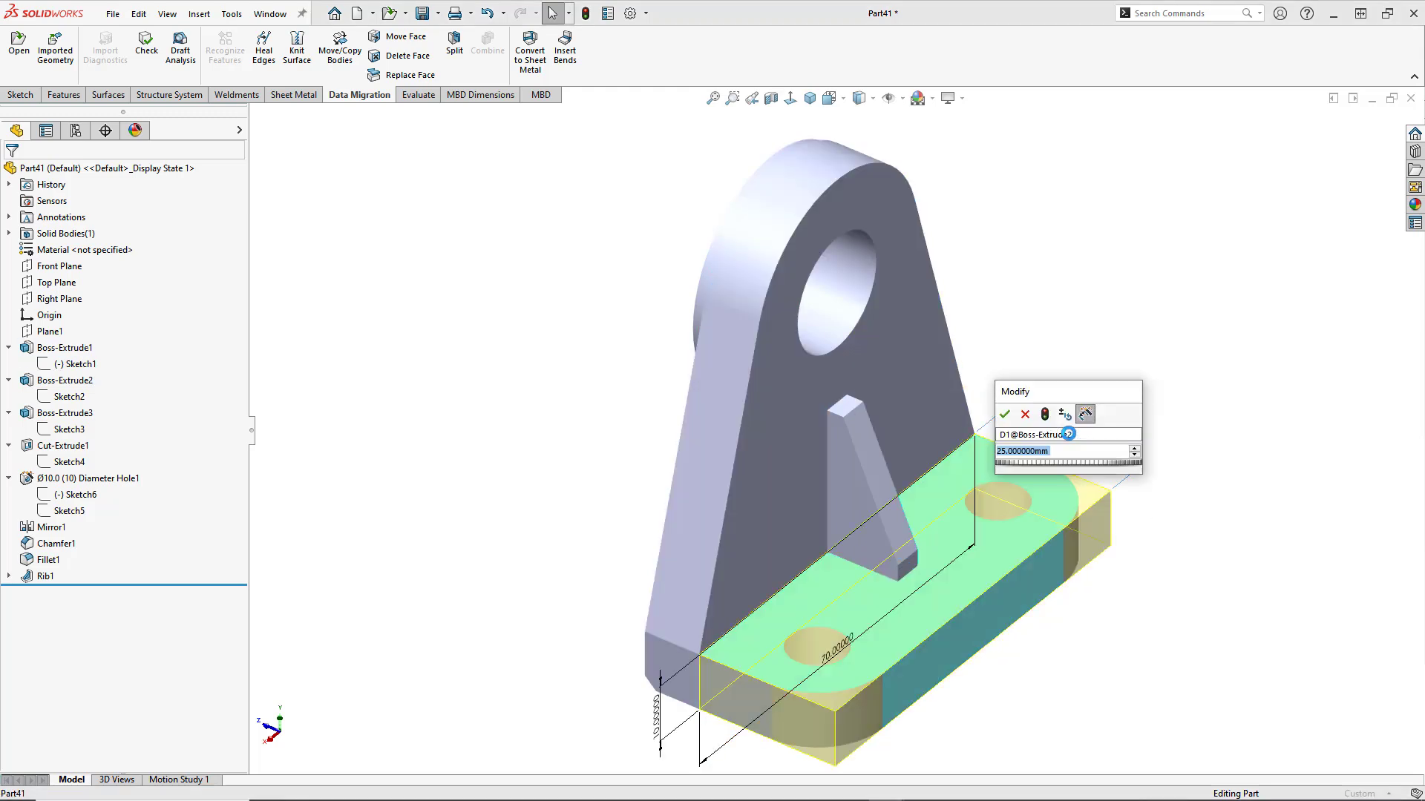
pyautogui.write('35')
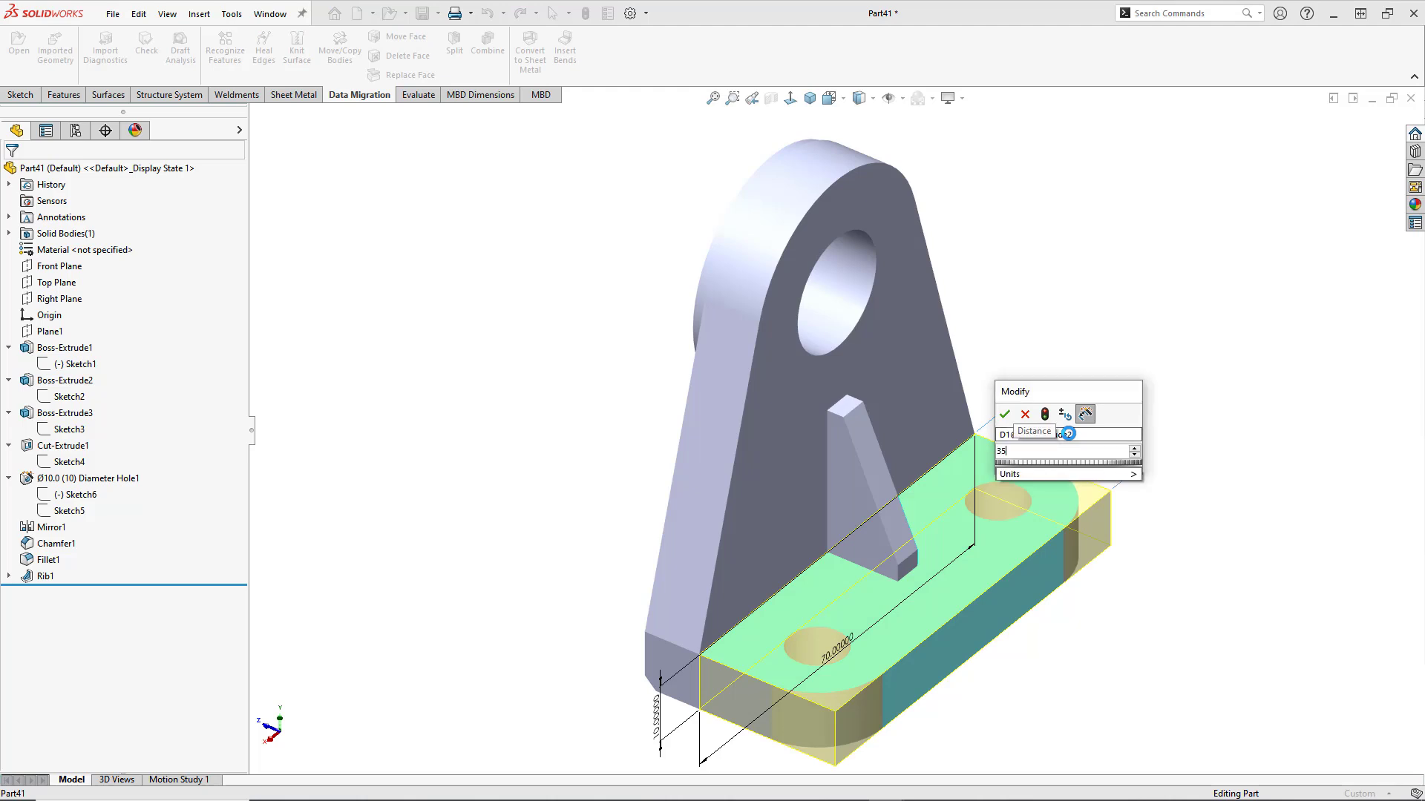
pyautogui.click(1046, 415)
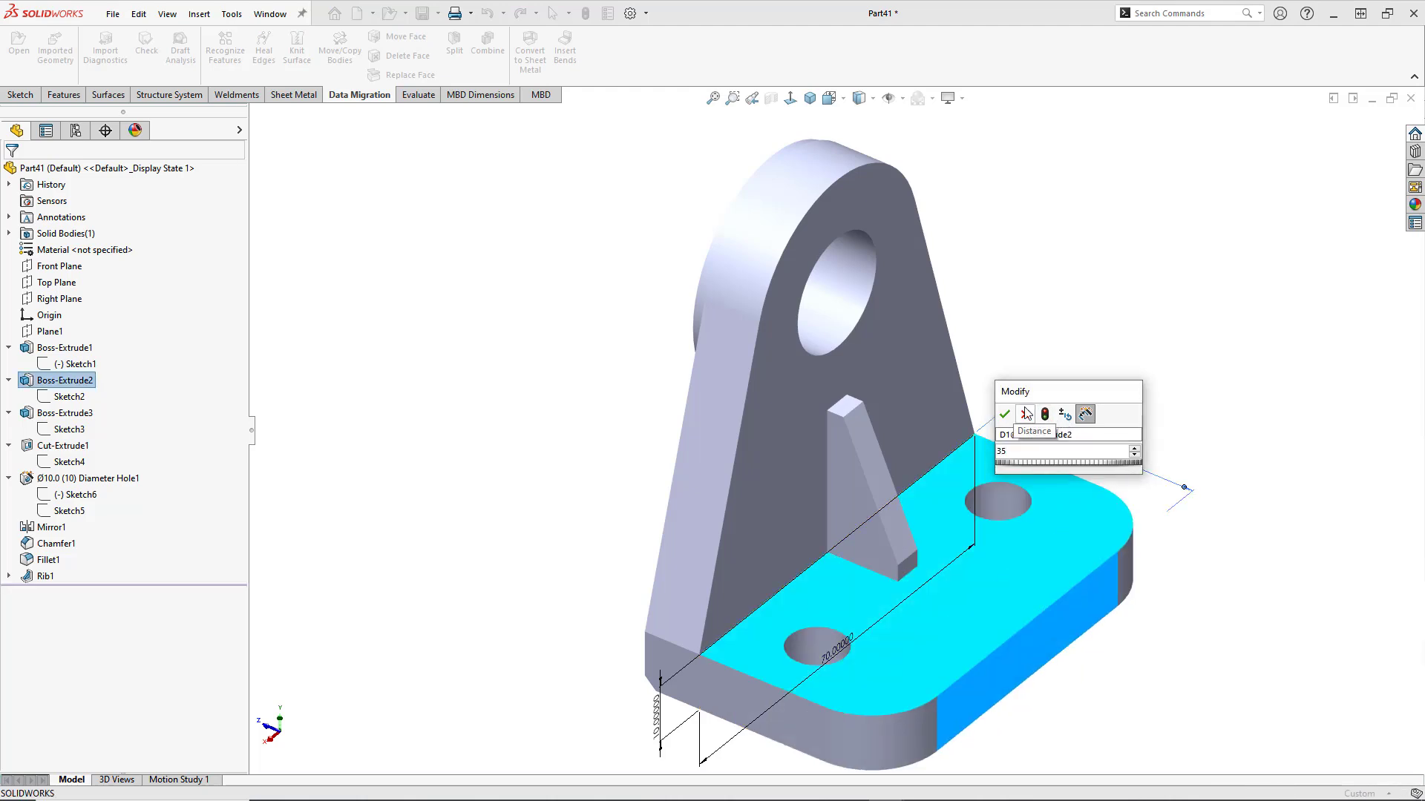
pyautogui.click(1008, 414)
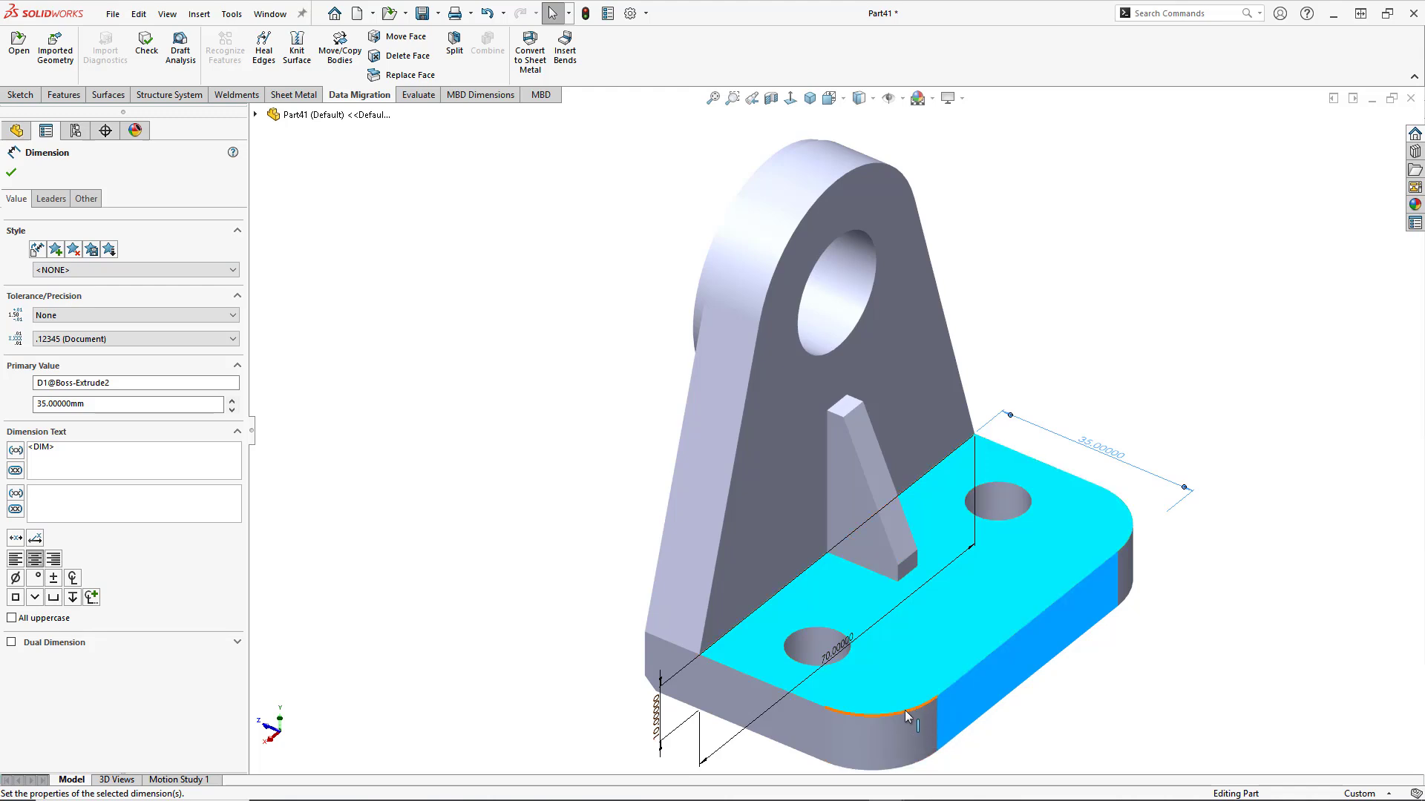
pyautogui.click(620, 406)
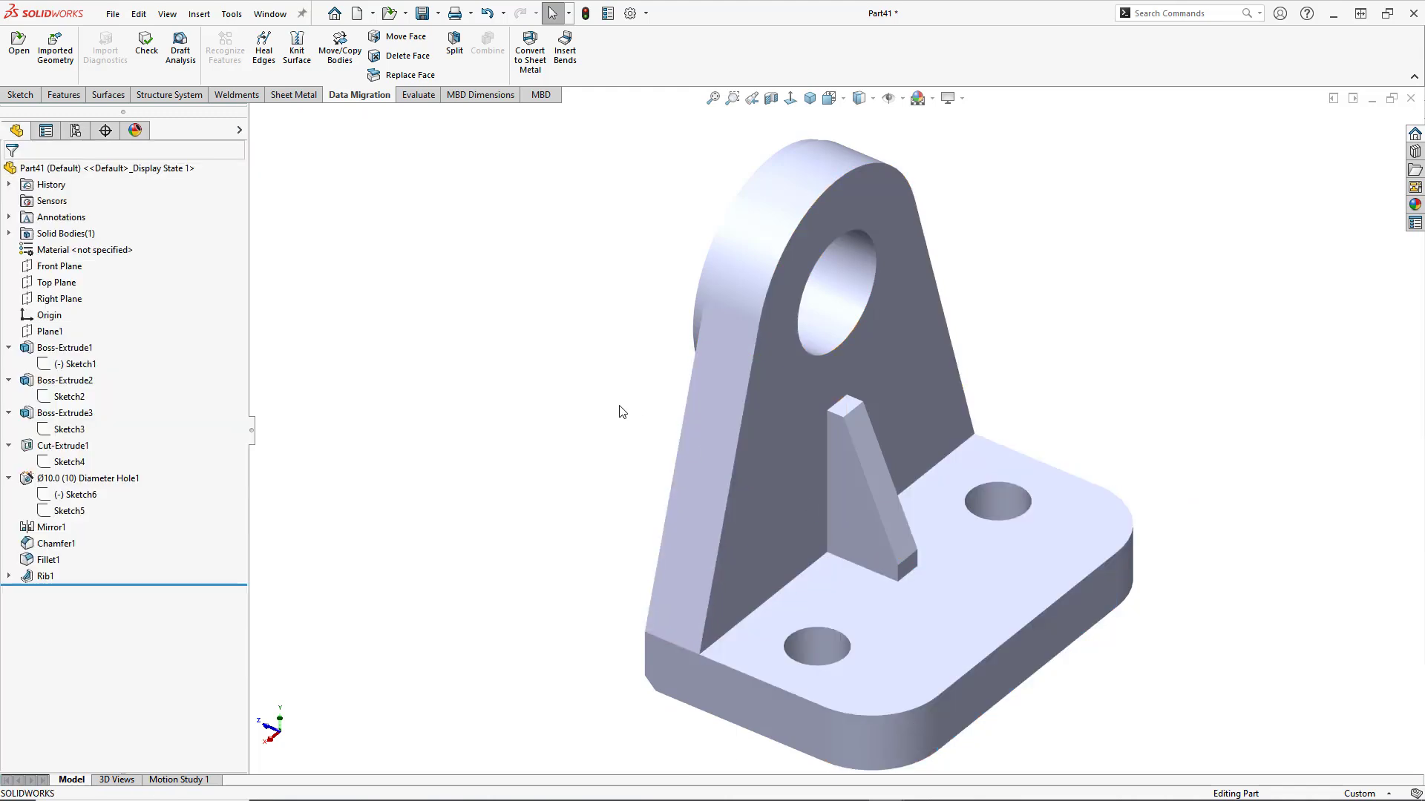
pyautogui.hotkey('ctrl', 'z')
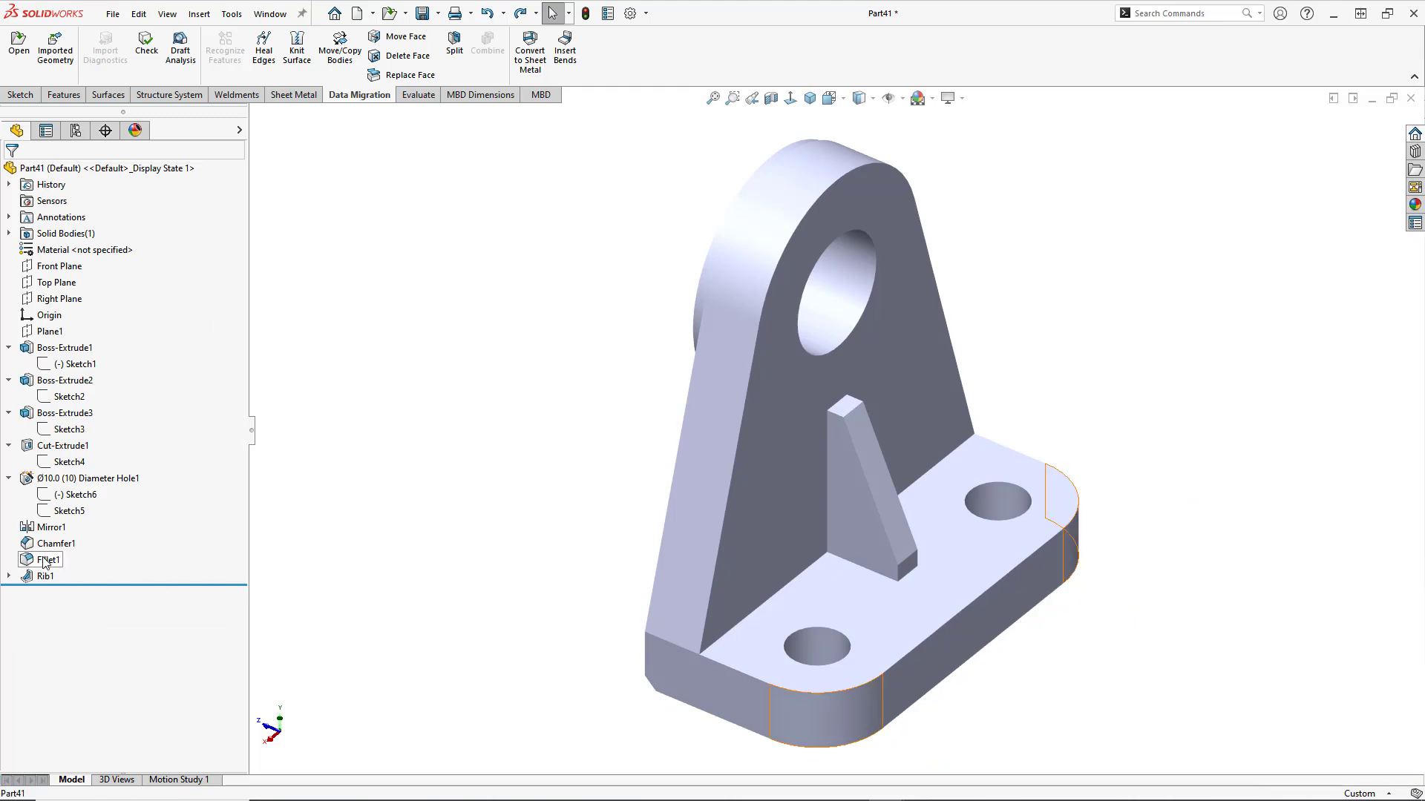
# - Reorder Fillet1 ahead of the diameter hole and make the hole's Sketch6 point concentric with the rounded corner's lower edge
pyautogui.moveTo(45, 561)
pyautogui.mouseDown()
pyautogui.moveTo(49, 492)
pyautogui.moveTo(25, 449)
pyautogui.mouseUp()
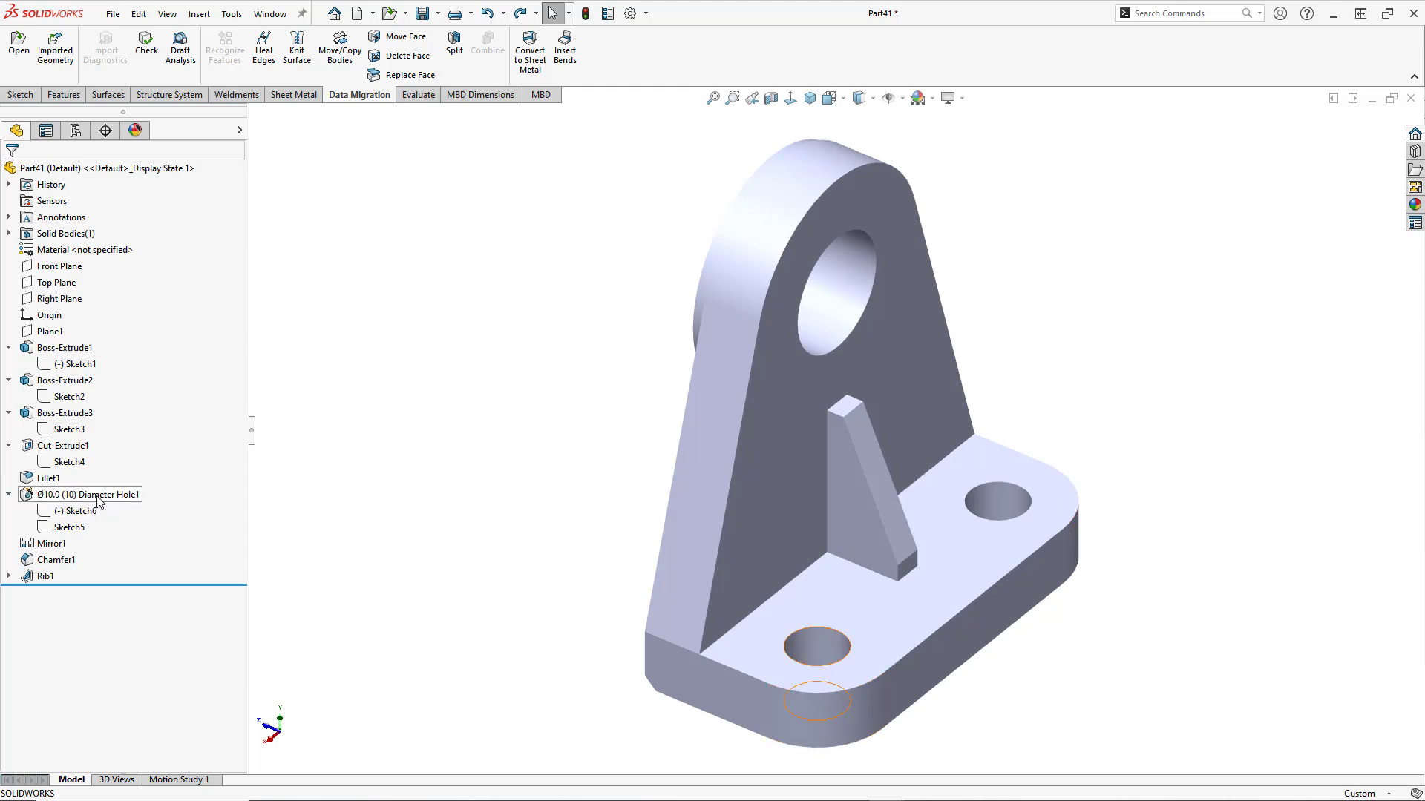
pyautogui.click(74, 510)
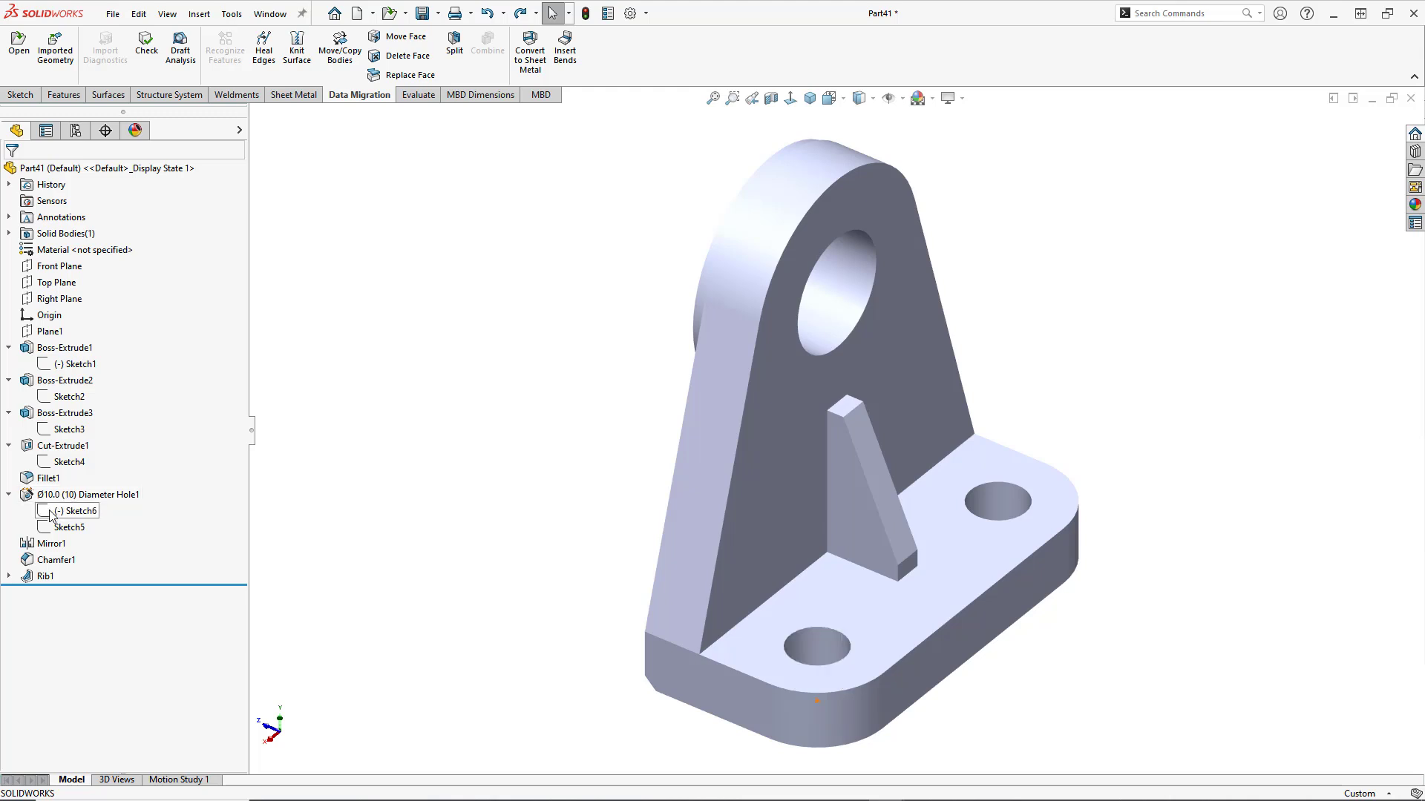
pyautogui.click(66, 467)
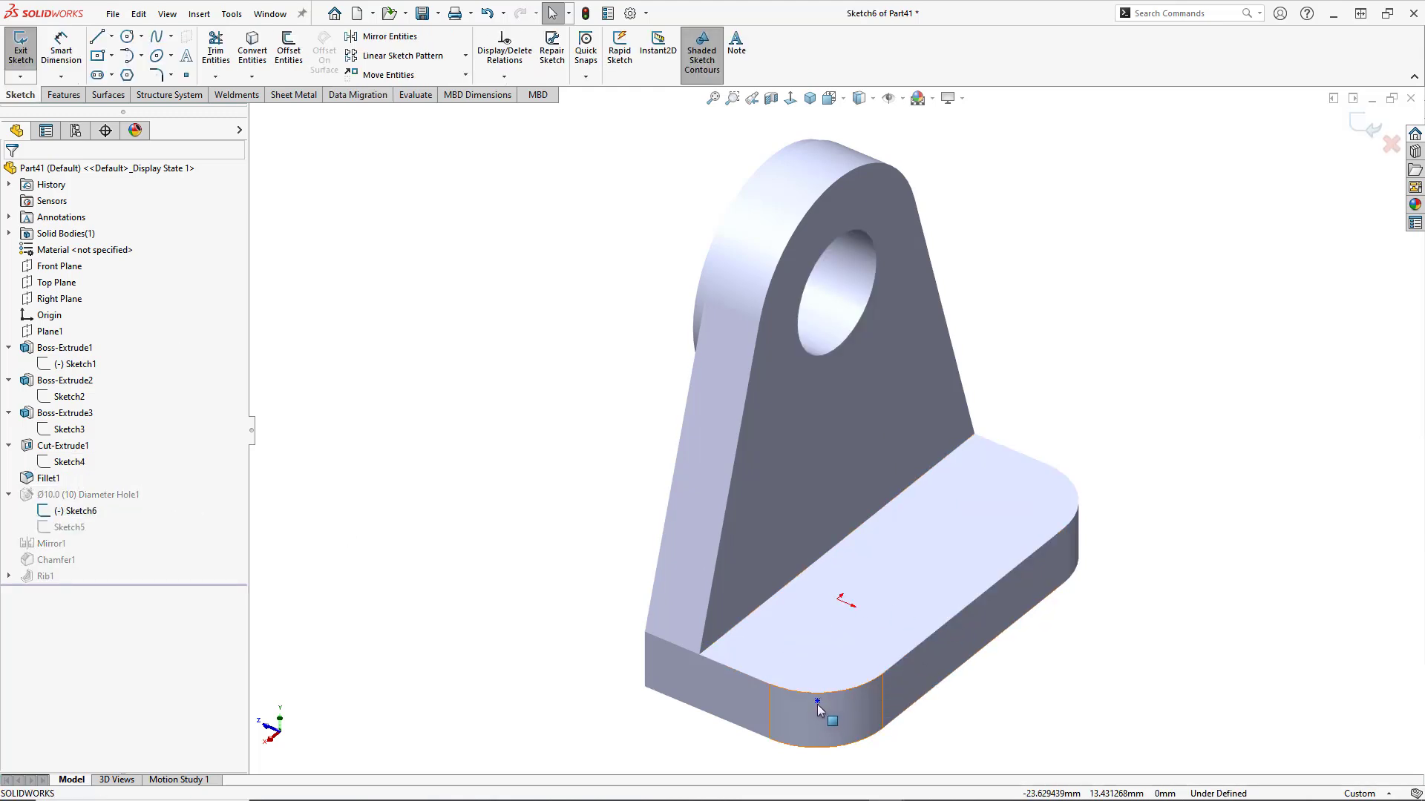
pyautogui.click(817, 703)
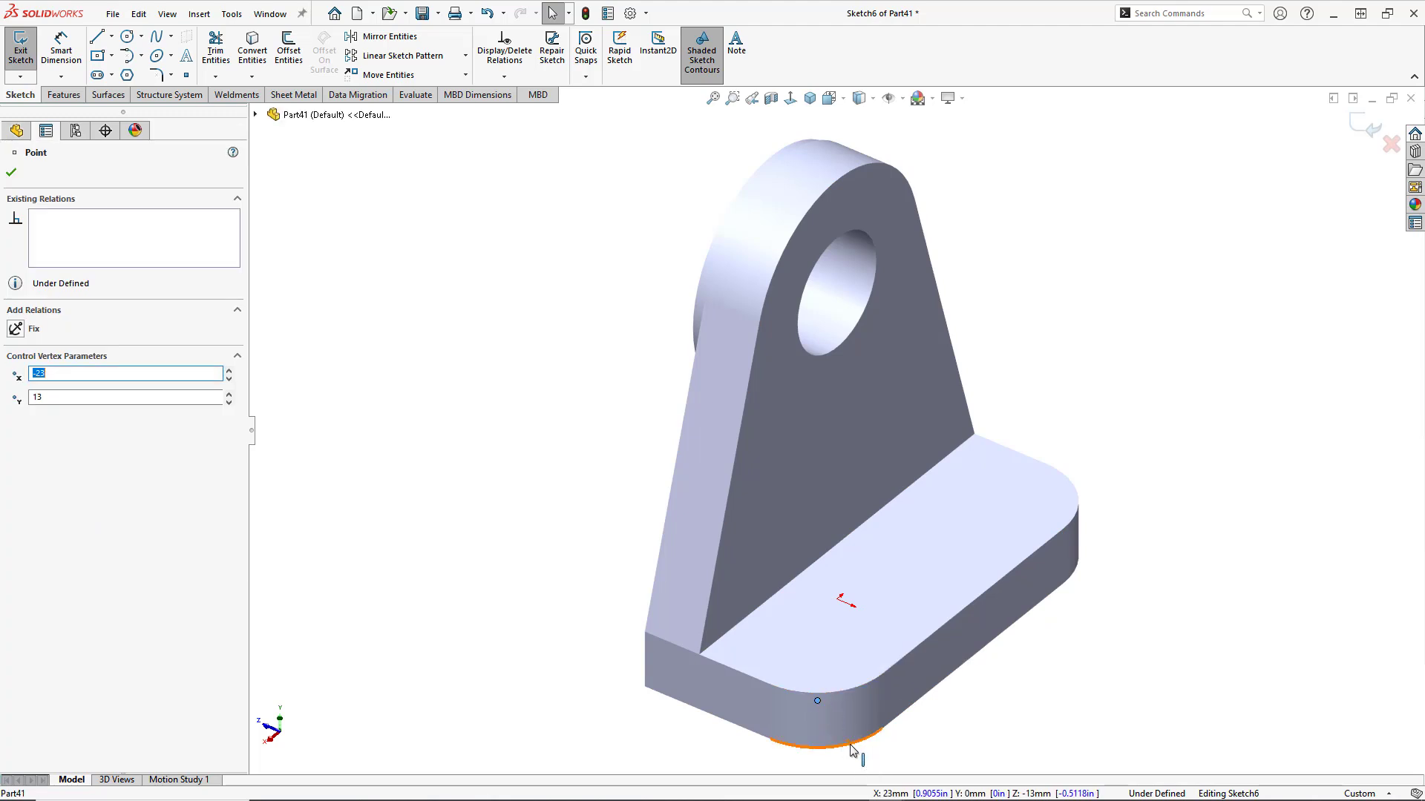
pyautogui.keyDown('ctrl'); pyautogui.click(851, 748); pyautogui.keyUp('ctrl')
pyautogui.click(894, 681)
pyautogui.click(680, 754)
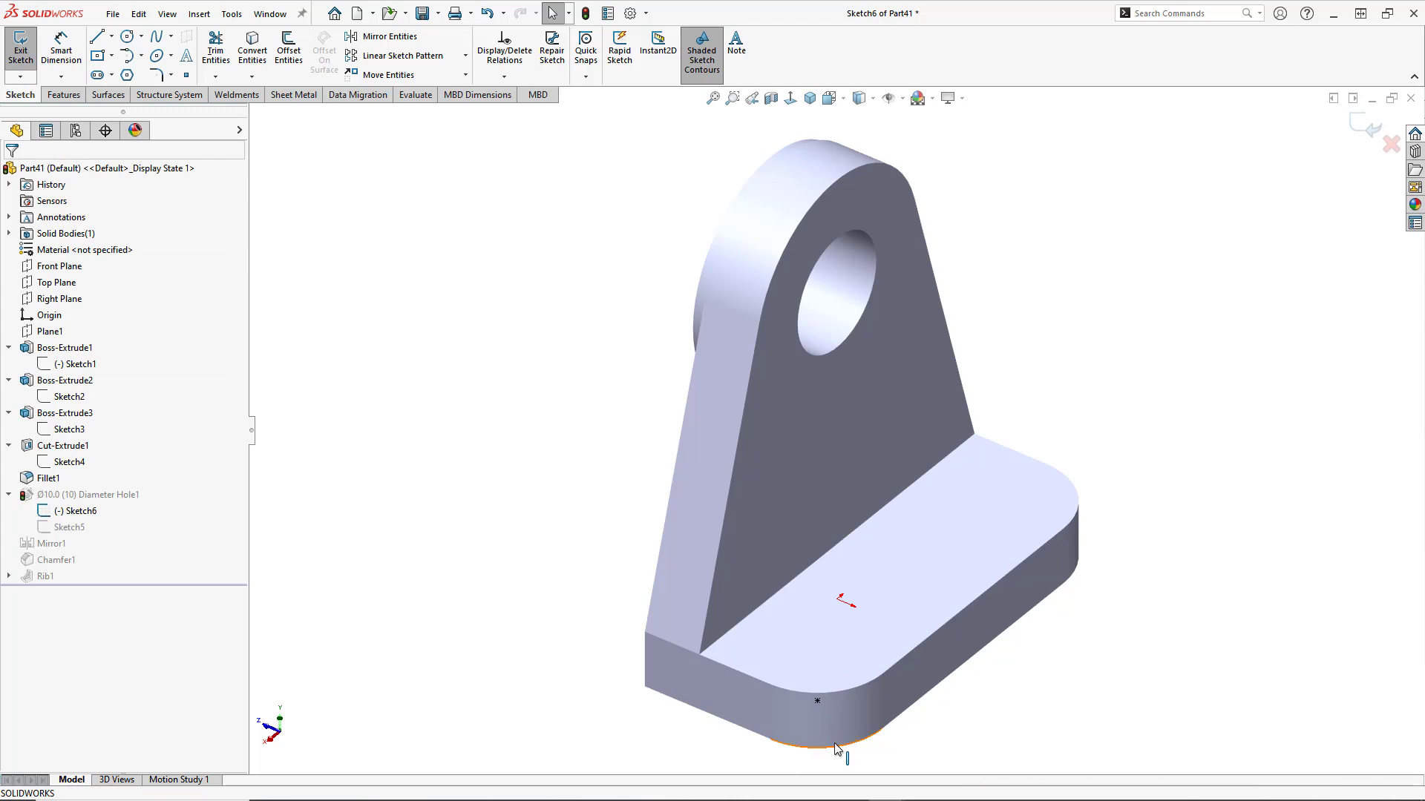
pyautogui.click(1362, 131)
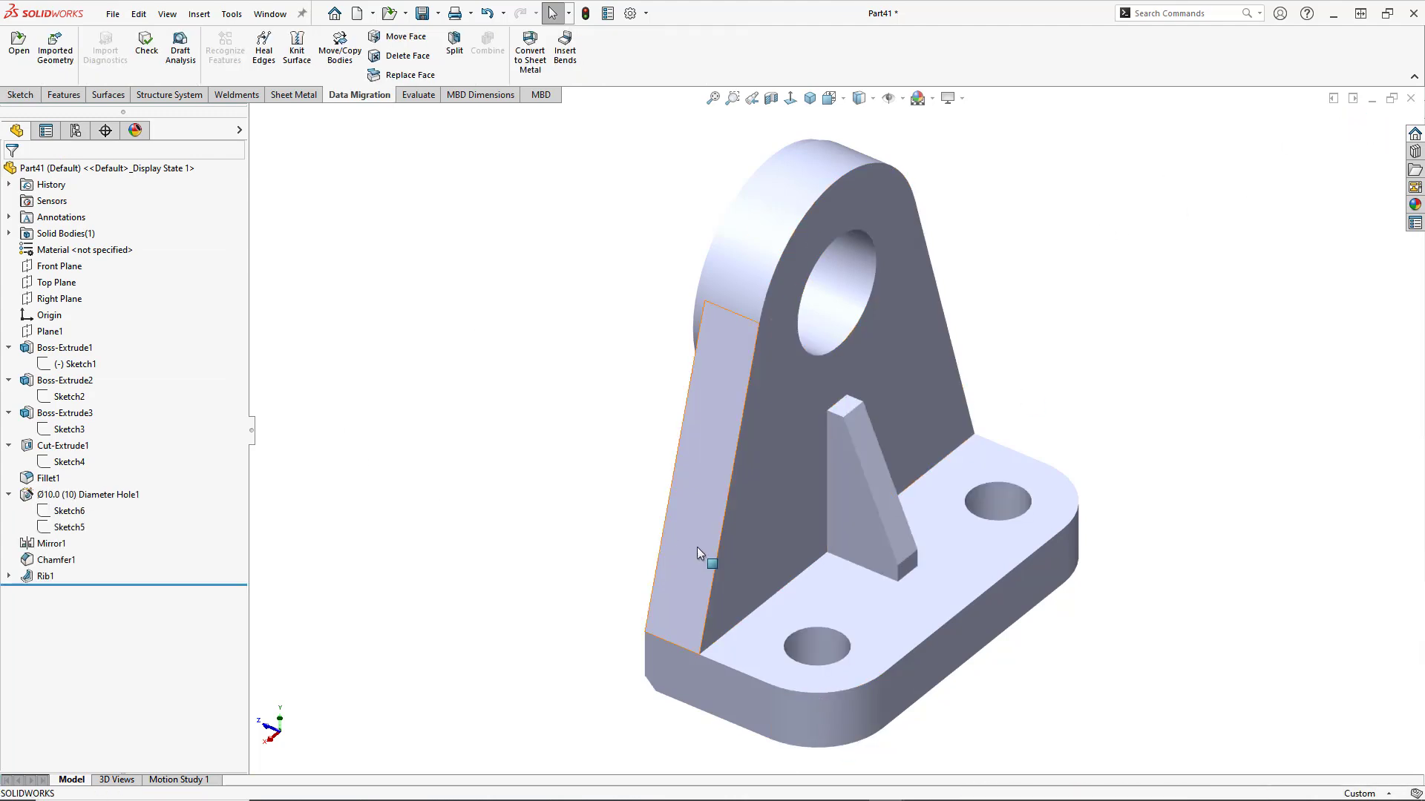
# - Test the hole positions by setting the Boss-Extrude2 base depth to 35 mm and rebuilding, and undo the depth change
pyautogui.click(853, 605)
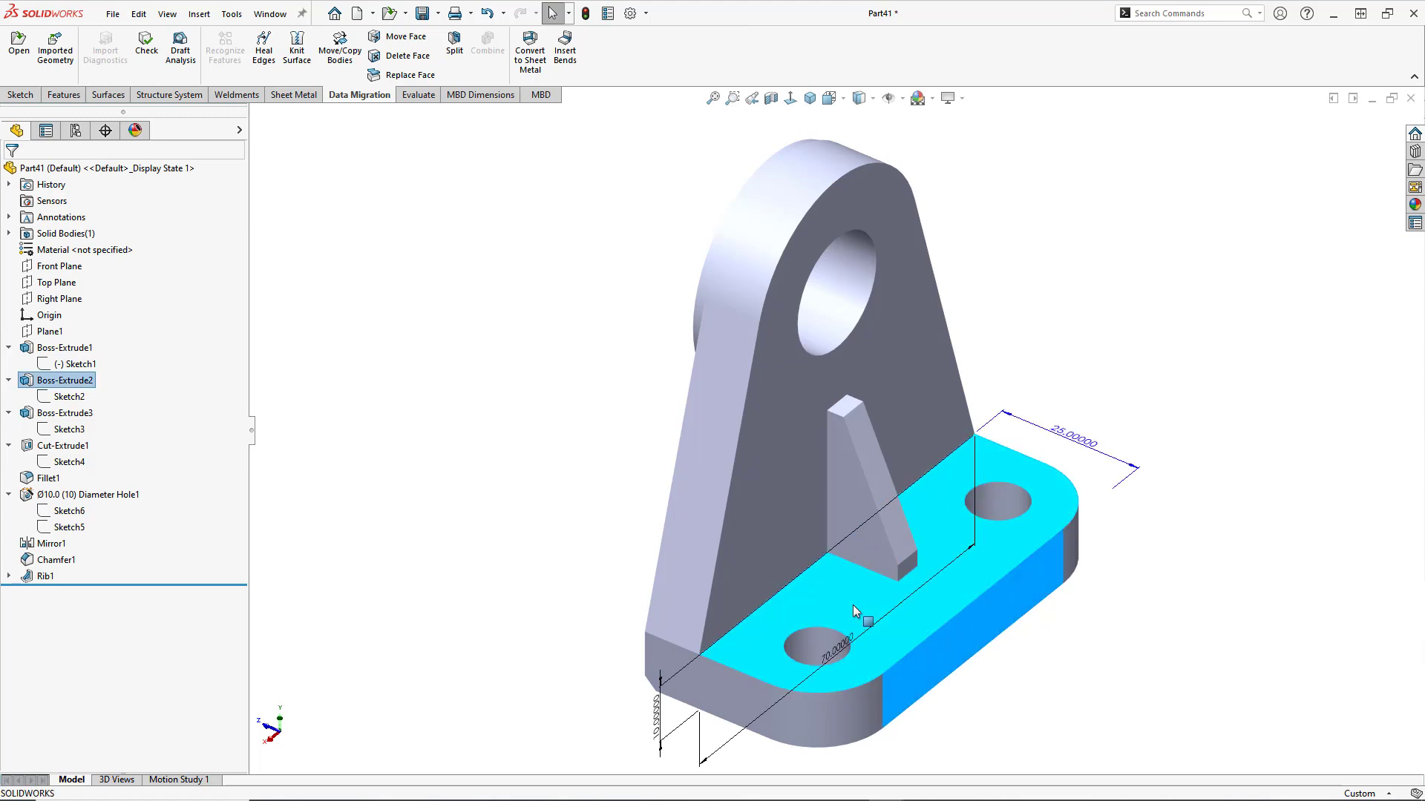
pyautogui.doubleClick(1078, 442)
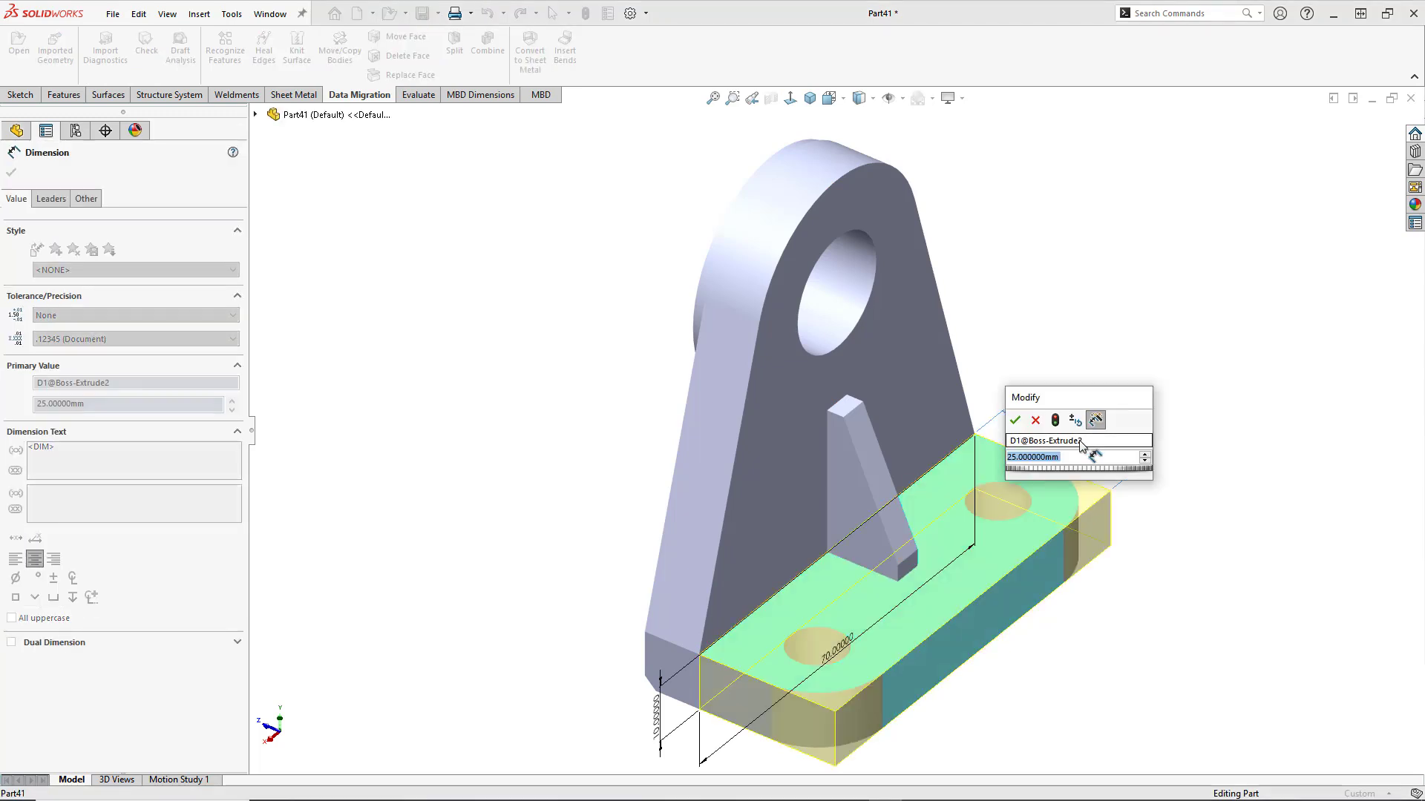
pyautogui.write('35')
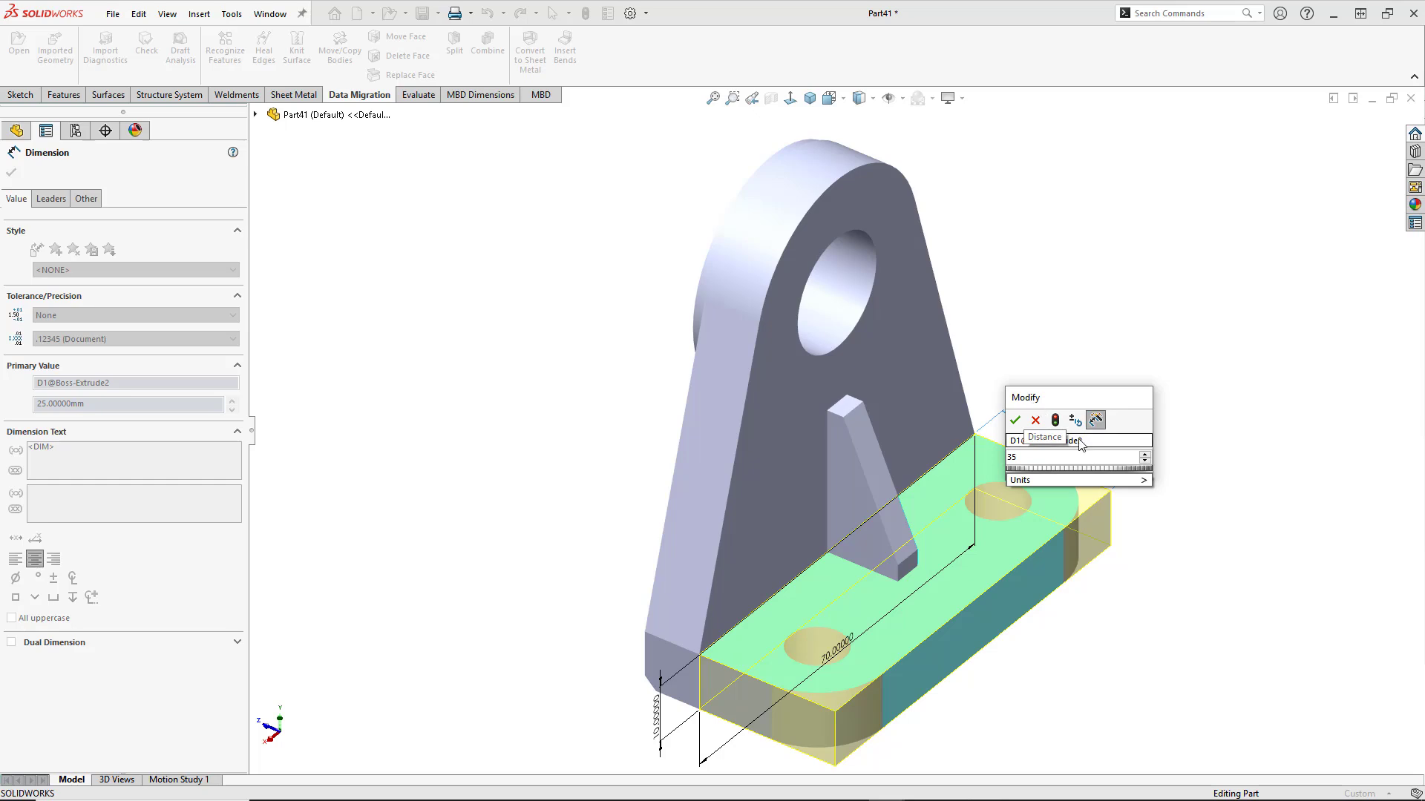
pyautogui.click(1056, 421)
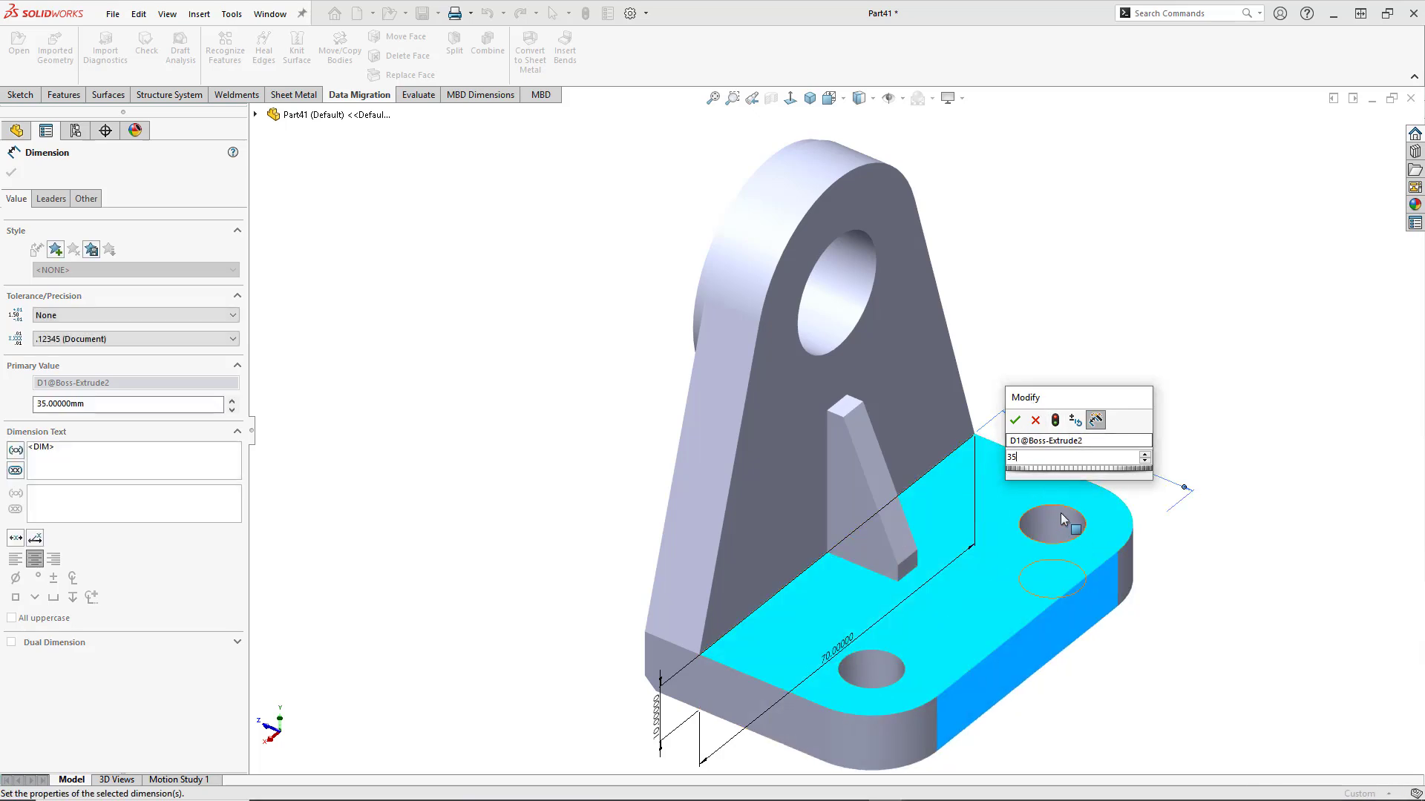
pyautogui.click(1015, 421)
pyautogui.click(1053, 324)
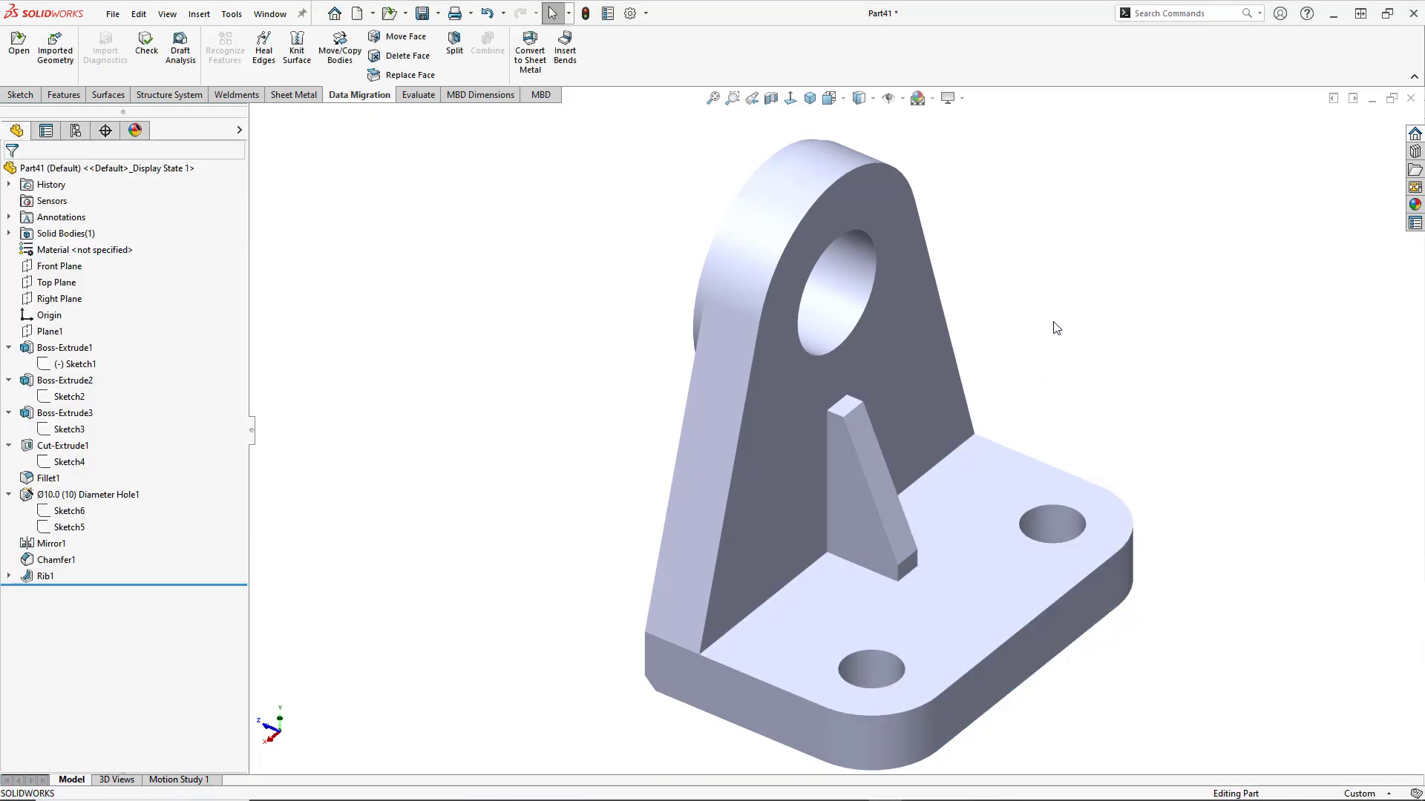
pyautogui.hotkey('ctrl', 'z')
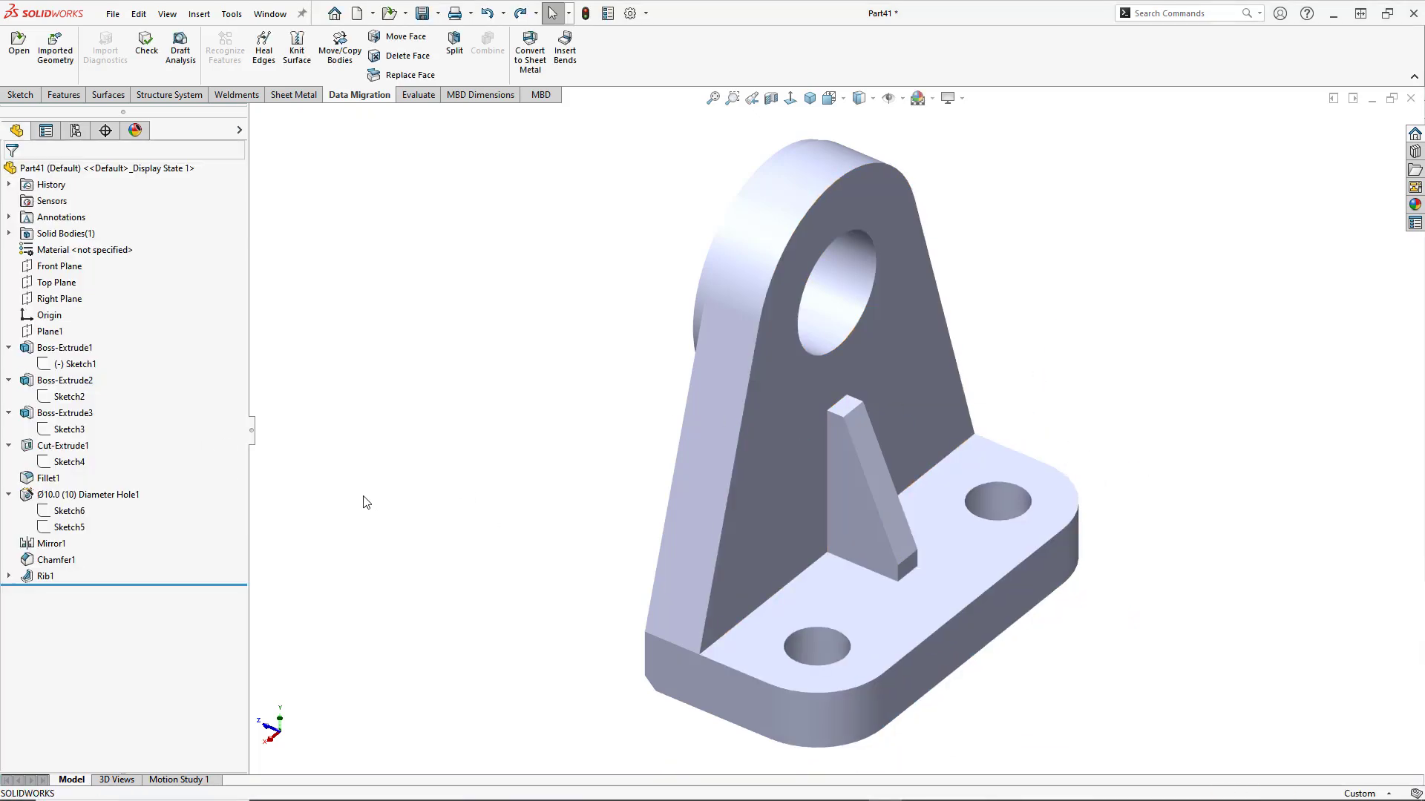
# - Collapse the diameter hole feature and open Sketch1 of the upright plate for editing, viewed normal to its plane
pyautogui.click(9, 495)
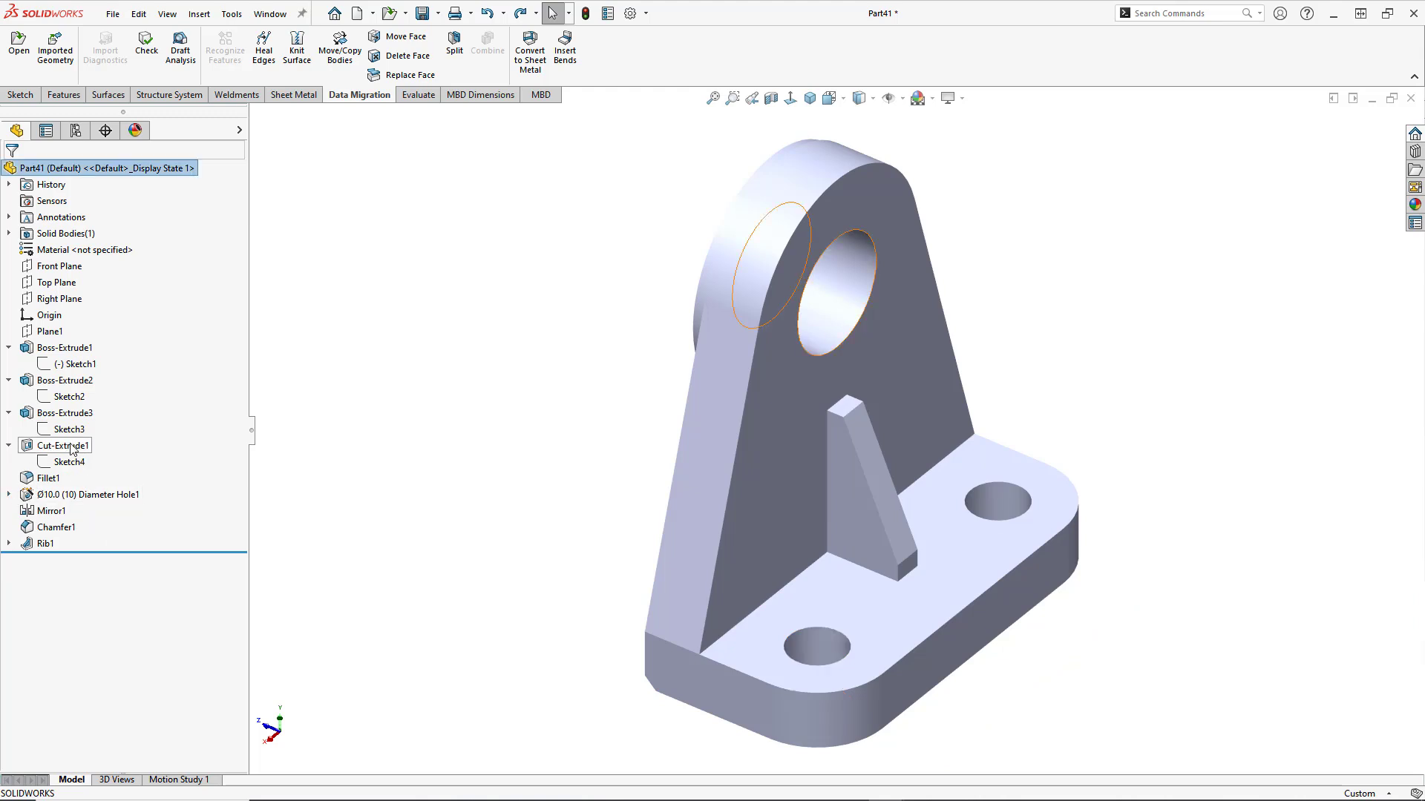
pyautogui.click(64, 367)
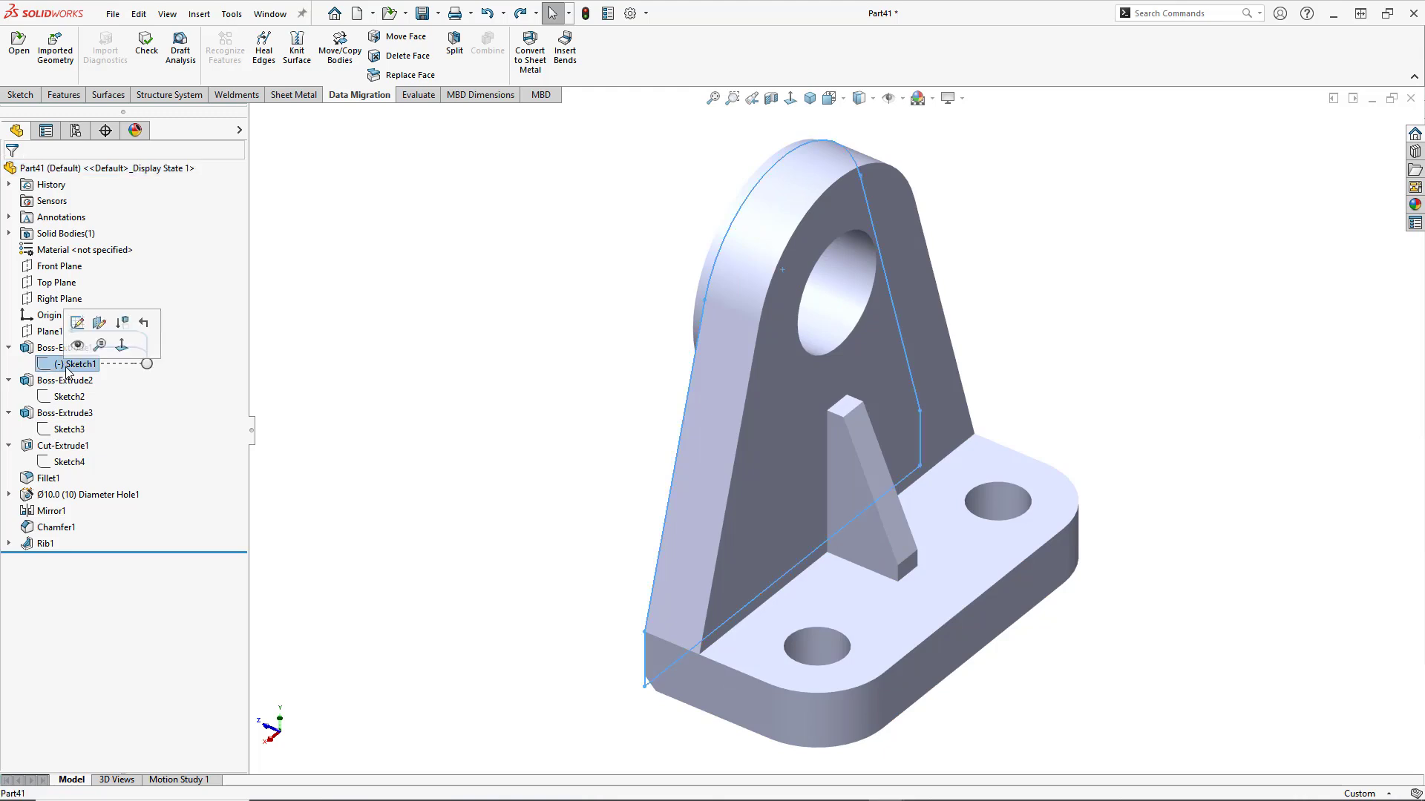
pyautogui.click(80, 325)
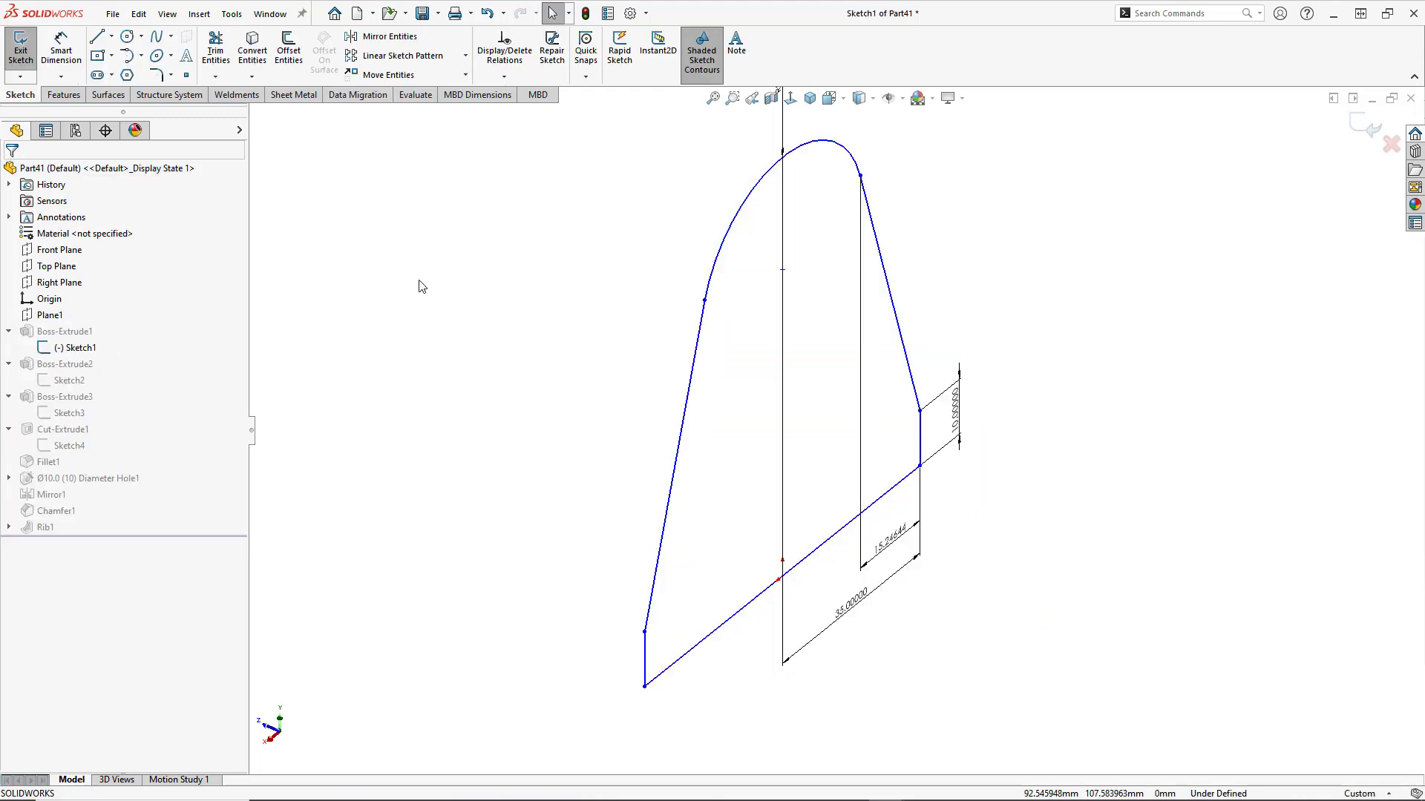
pyautogui.hotkey('ctrl', '8')
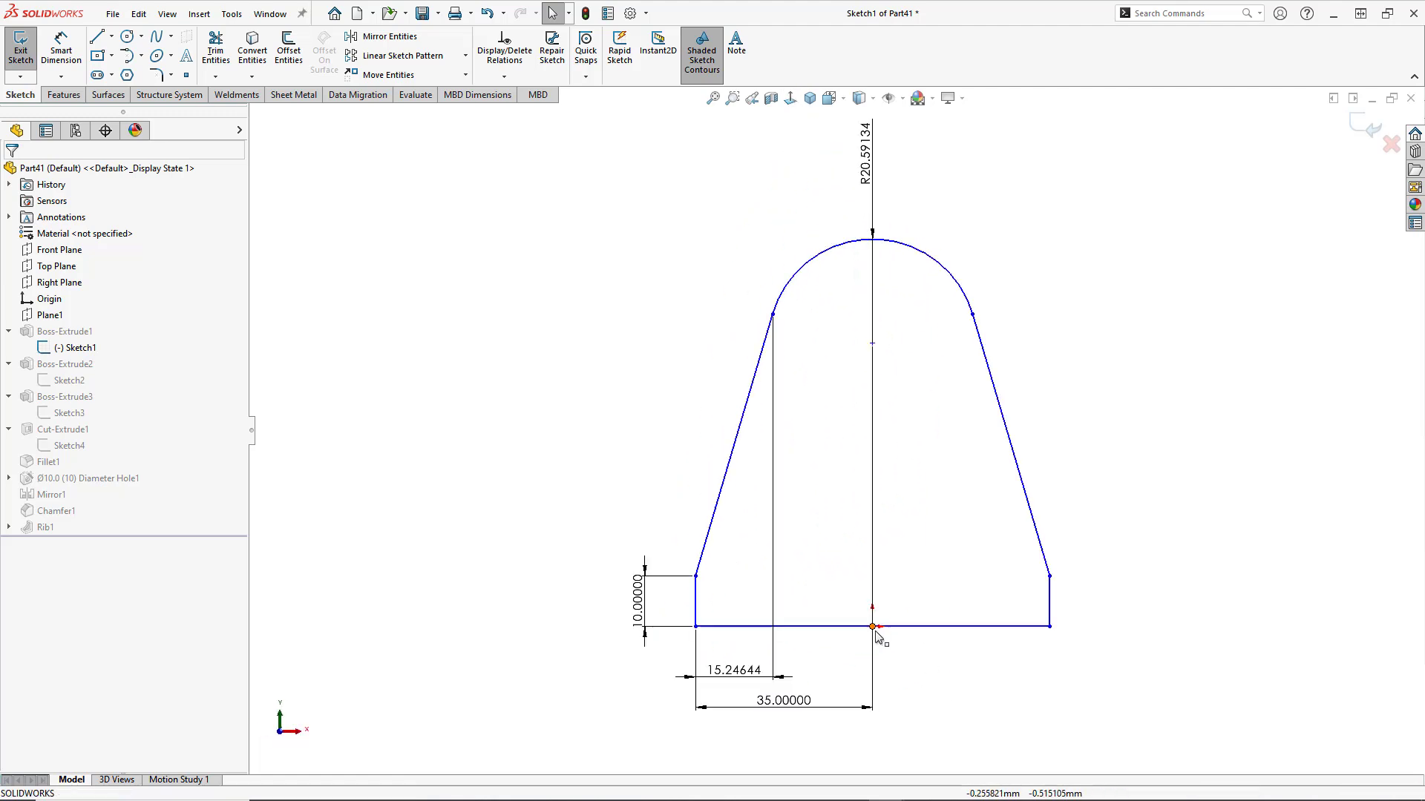
# - Move the under-defined plate profile away from the origin to test its freedom, and shift its 35 mm dimension slightly
pyautogui.click(873, 626)
pyautogui.moveTo(873, 626); pyautogui.dragTo(927, 667)
pyautogui.moveTo(1034, 627)
pyautogui.mouseDown()
pyautogui.moveTo(1068, 578)
pyautogui.moveTo(1036, 531)
pyautogui.moveTo(1014, 587)
pyautogui.moveTo(1120, 572)
pyautogui.moveTo(1096, 557)
pyautogui.mouseUp()
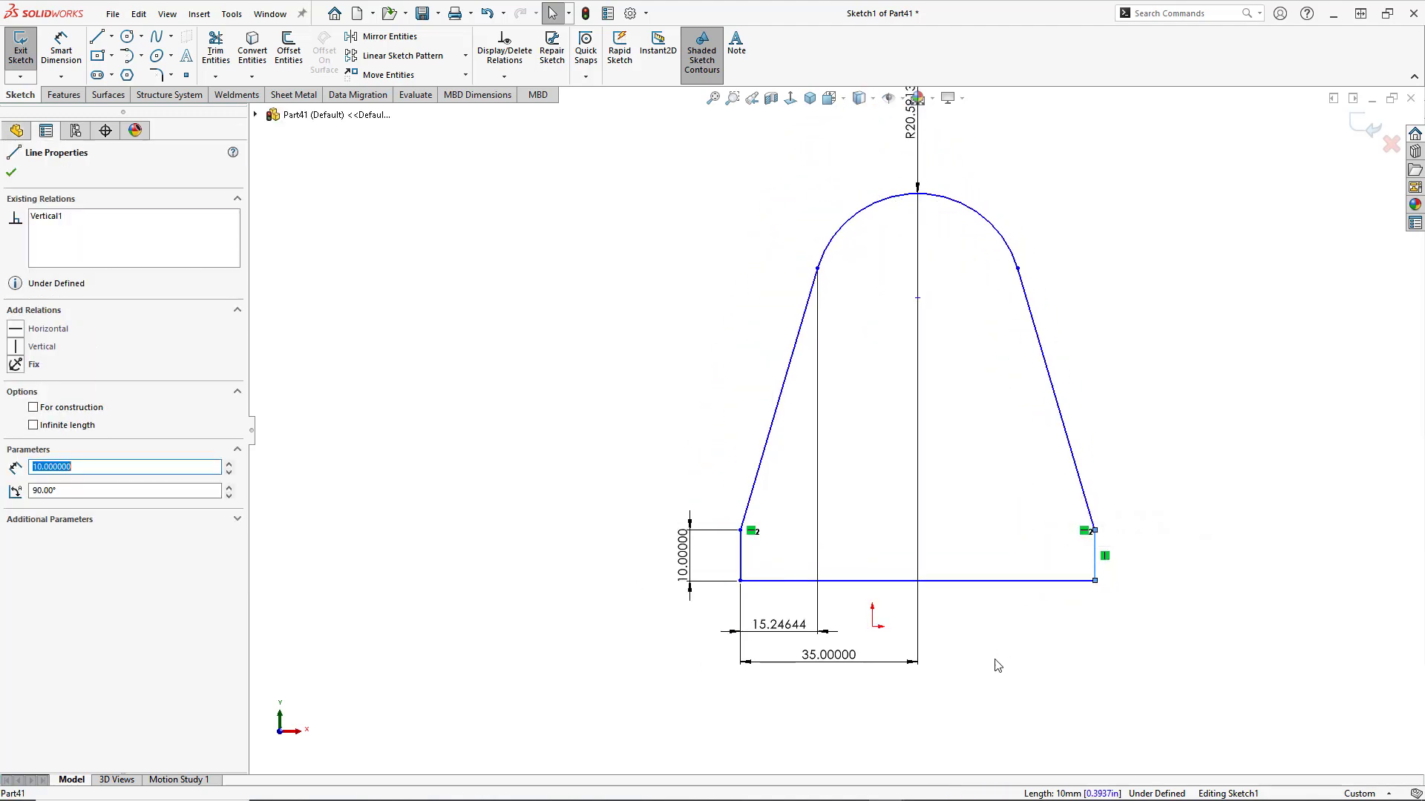
pyautogui.click(991, 650)
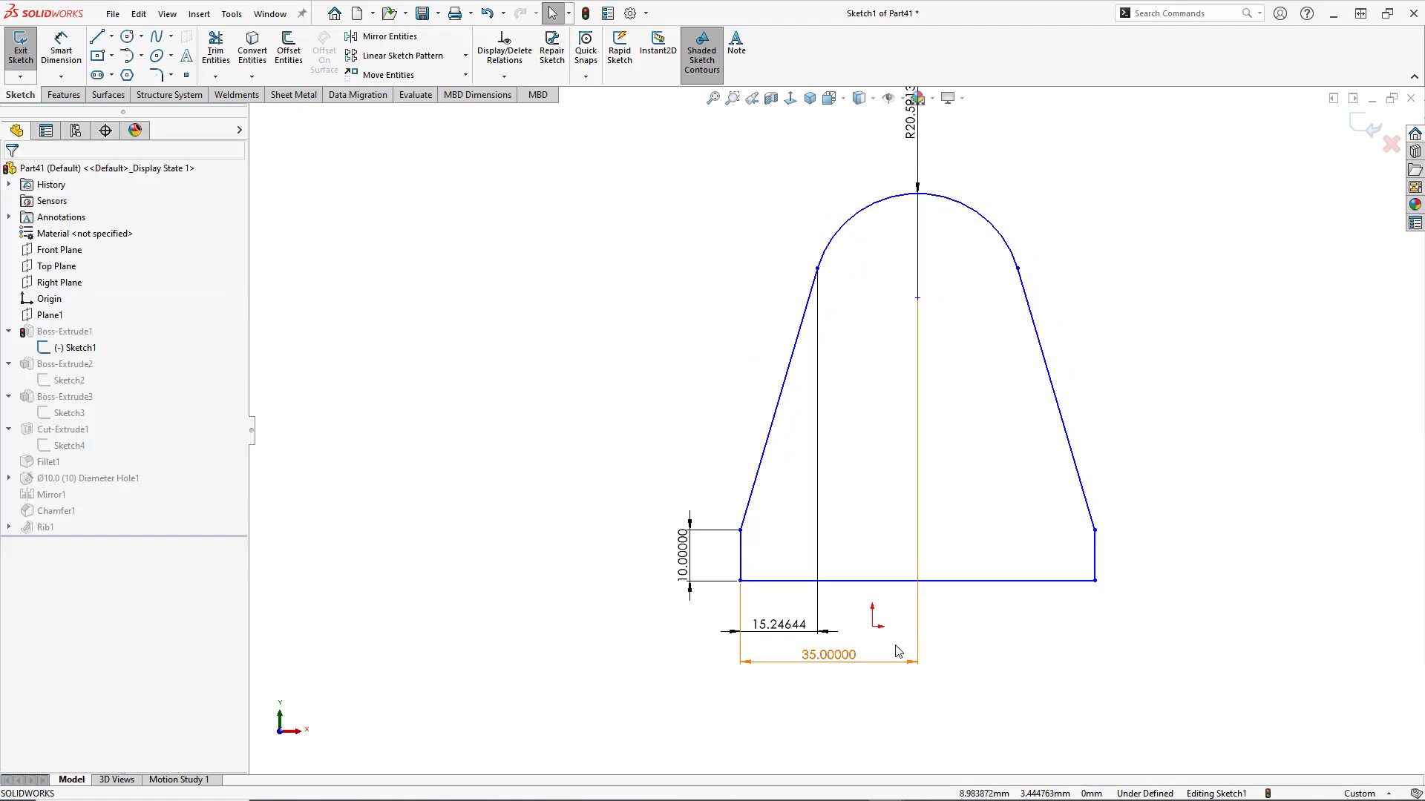
pyautogui.moveTo(917, 662); pyautogui.dragTo(914, 672)
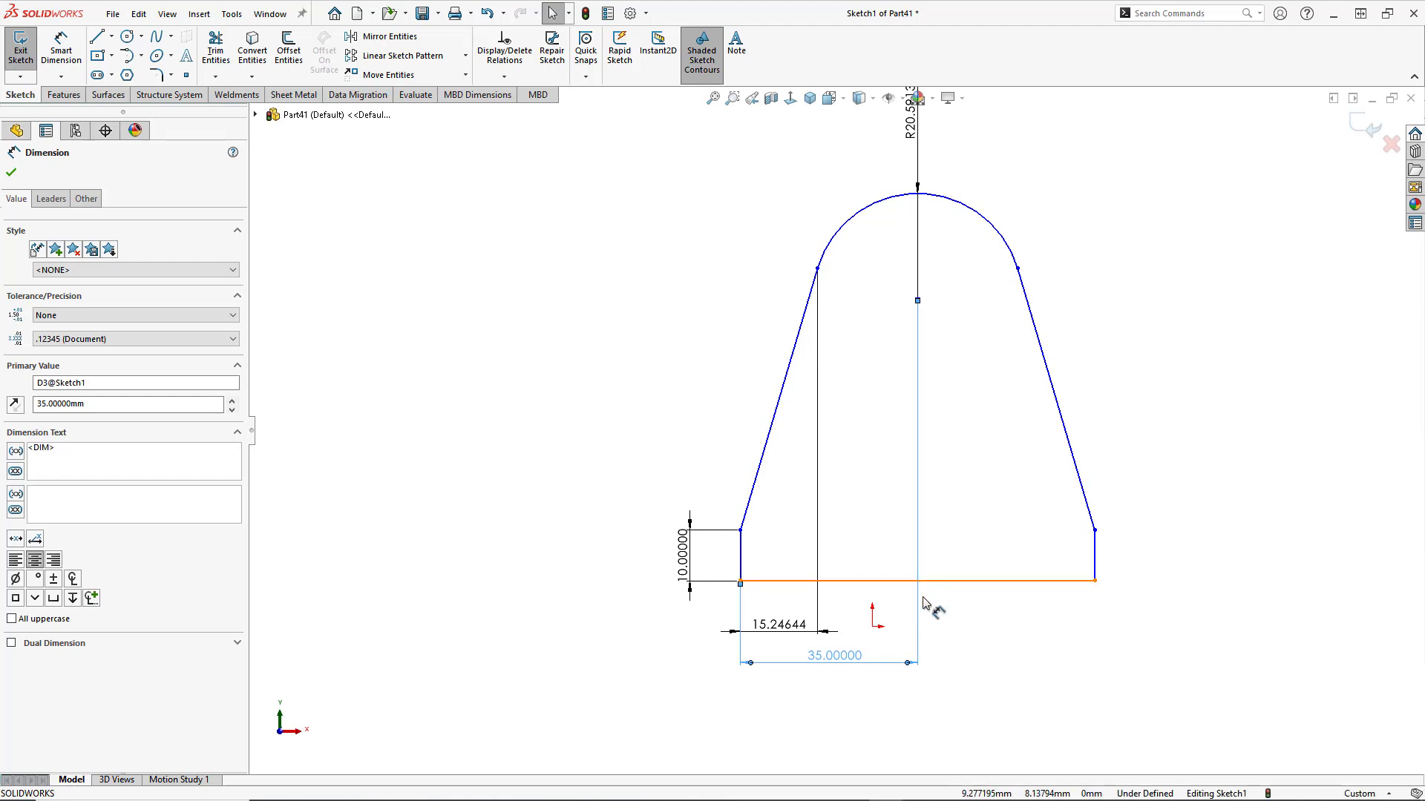
pyautogui.click(927, 635)
# - Make the midpoint of the plate profile's bottom line coincident with the origin and finish Sketch1
pyautogui.click(874, 627)
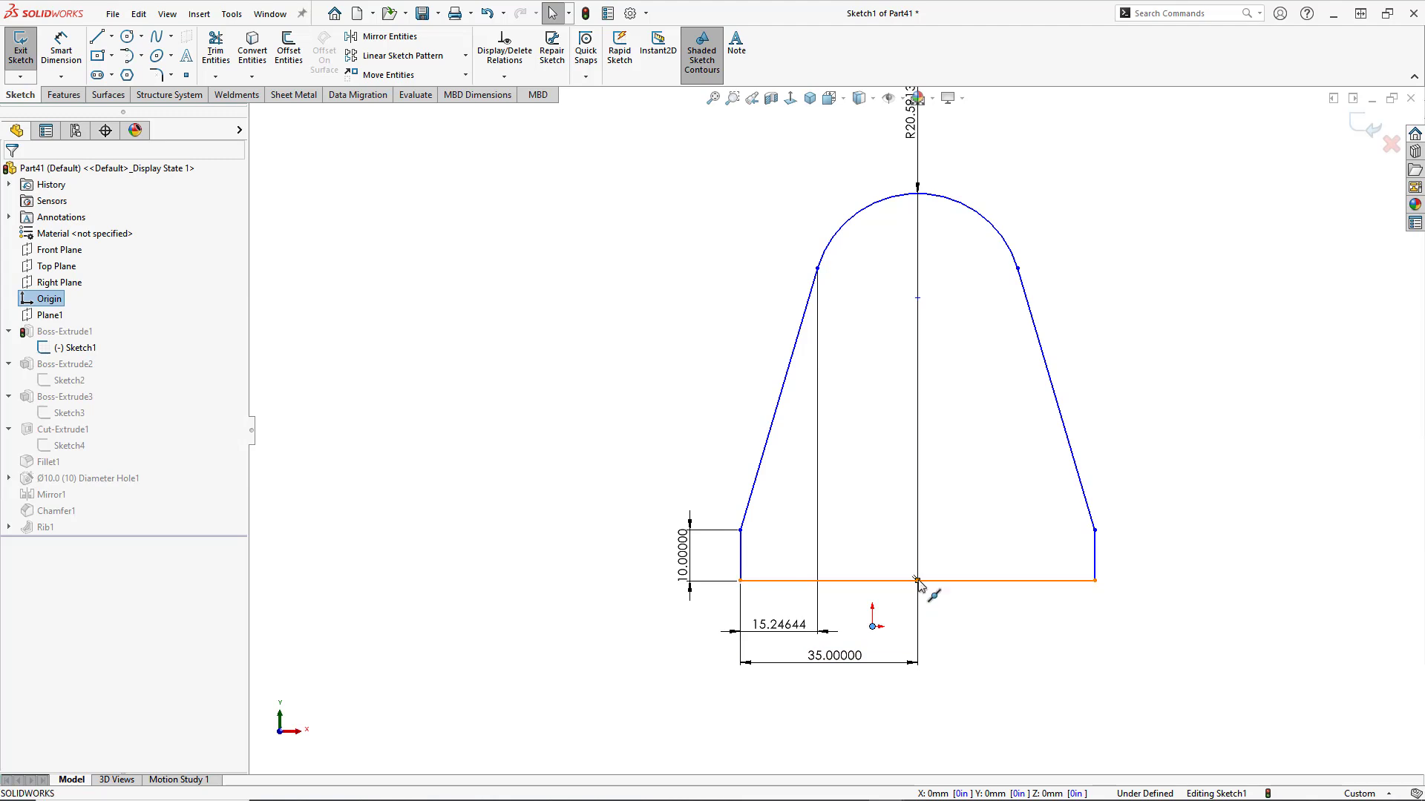
pyautogui.keyDown('ctrl'); pyautogui.click(917, 581); pyautogui.keyUp('ctrl')
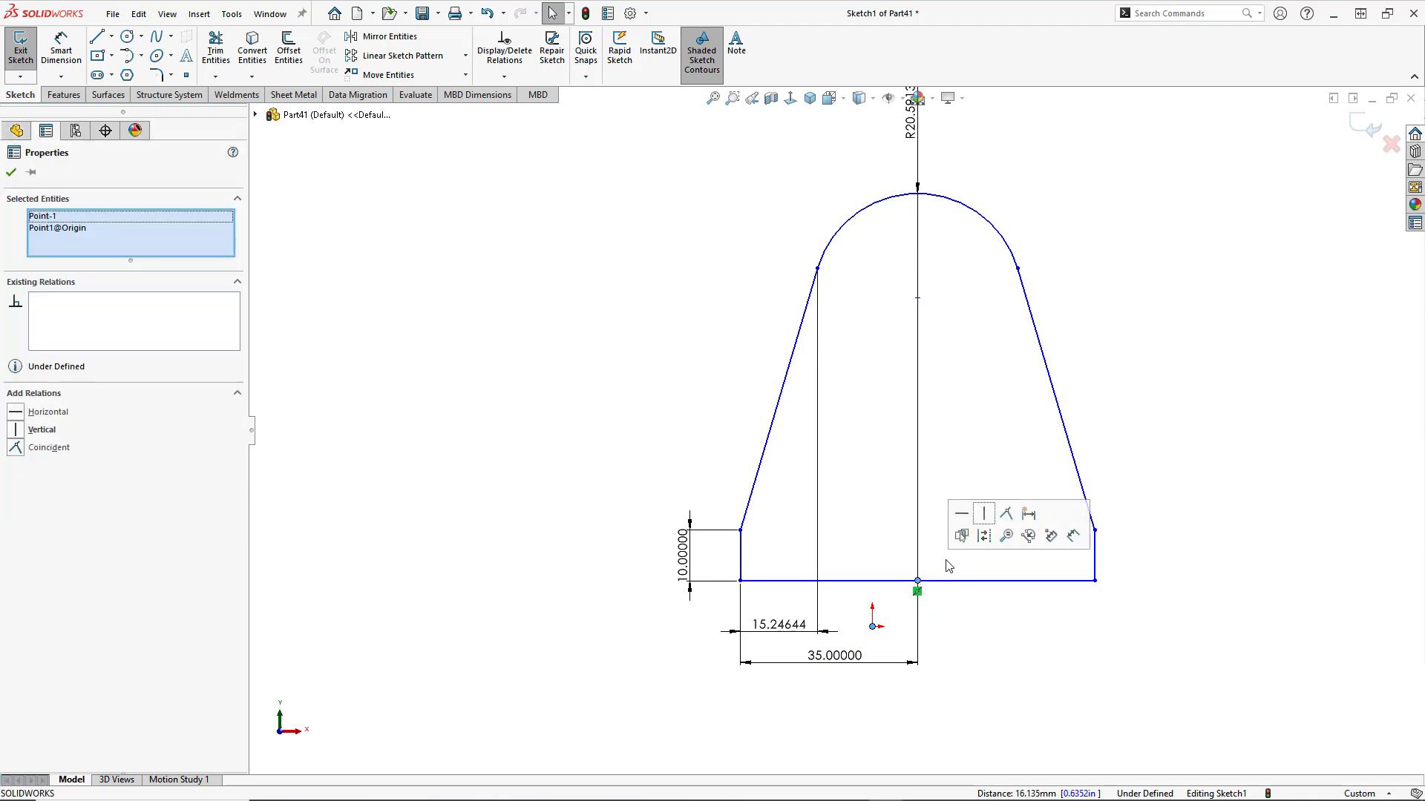
pyautogui.click(1006, 514)
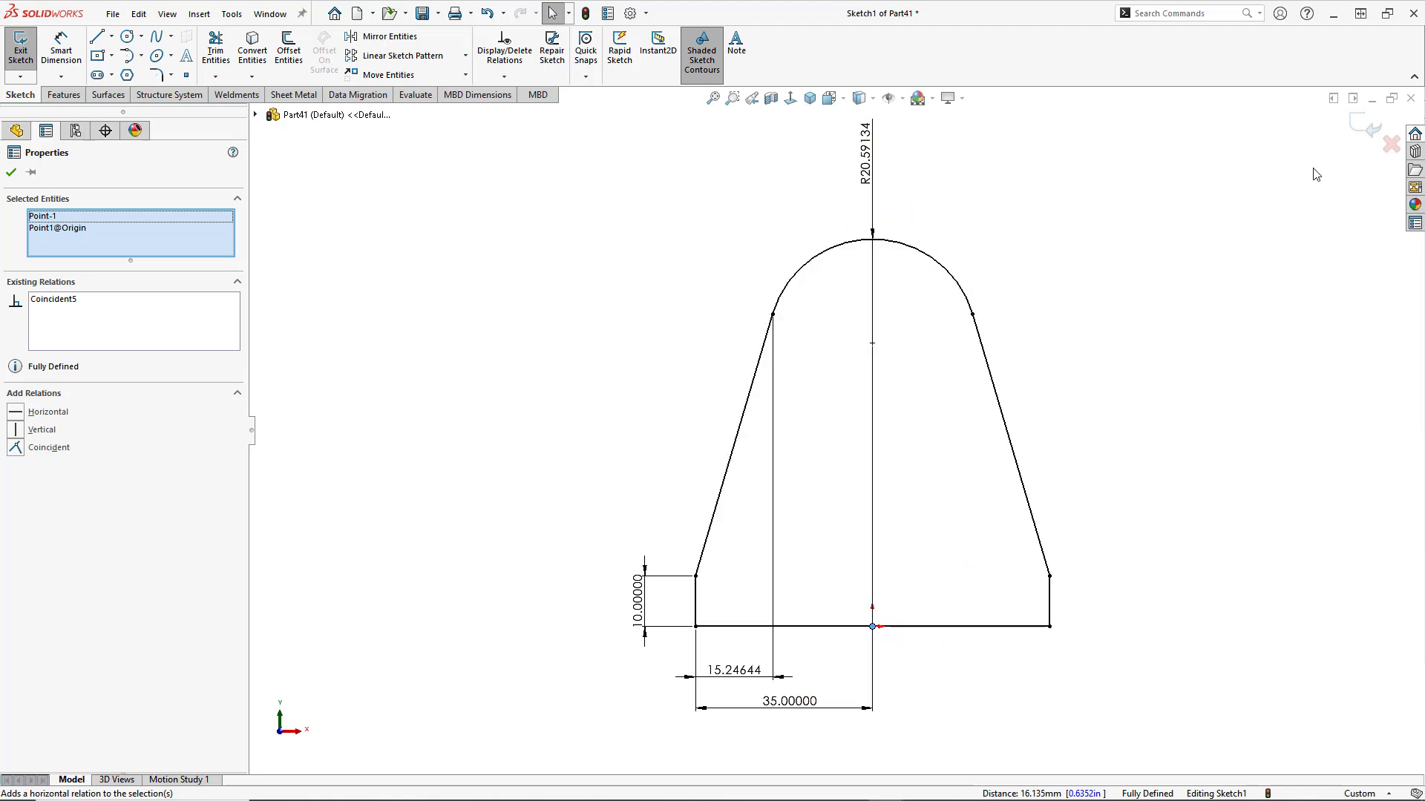
pyautogui.click(1373, 131)
pyautogui.click(1372, 130)
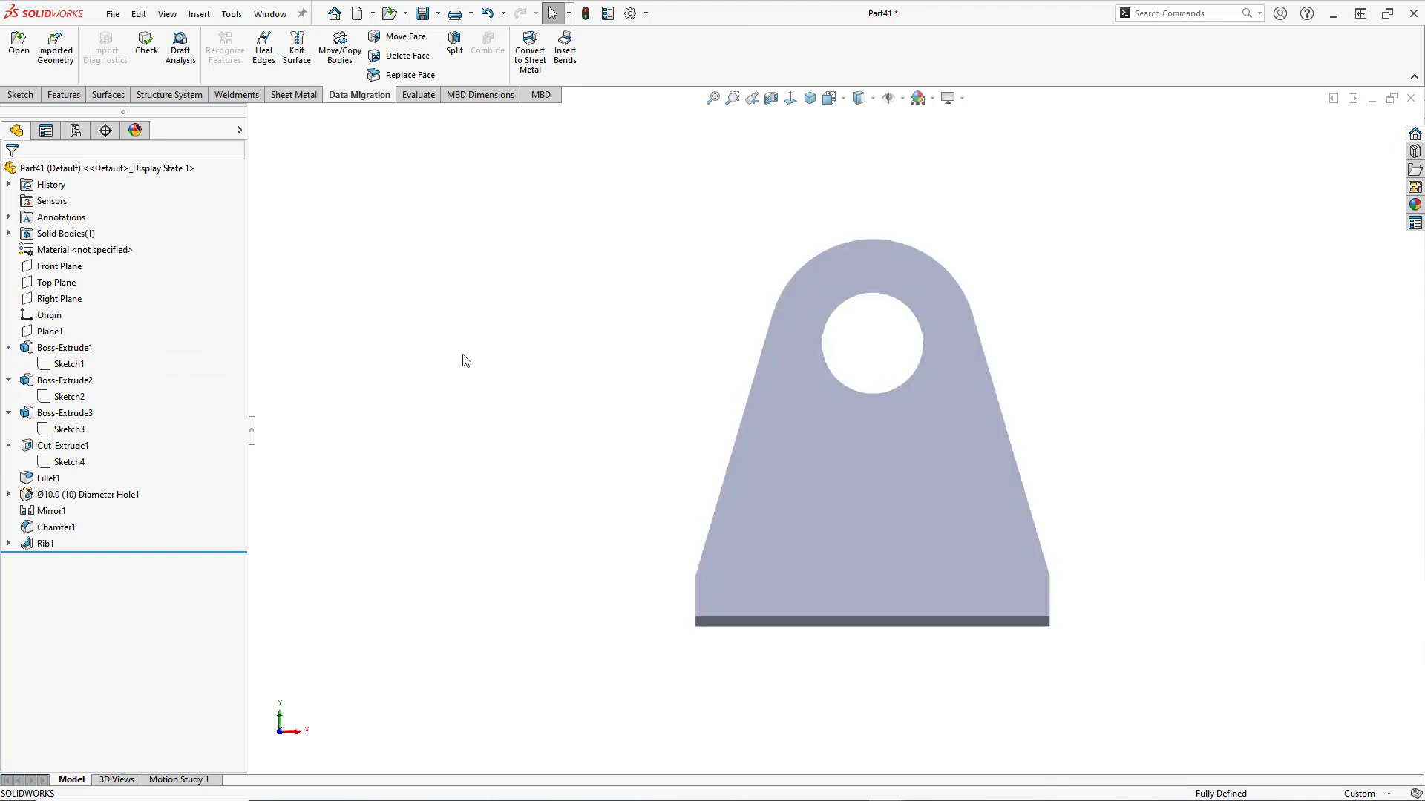
# - Set the bracket's display style to Shaded With Edges
pyautogui.hotkey('ctrl', '7')
pyautogui.moveTo(742, 688); pyautogui.dragTo(535, 677, button='middle')
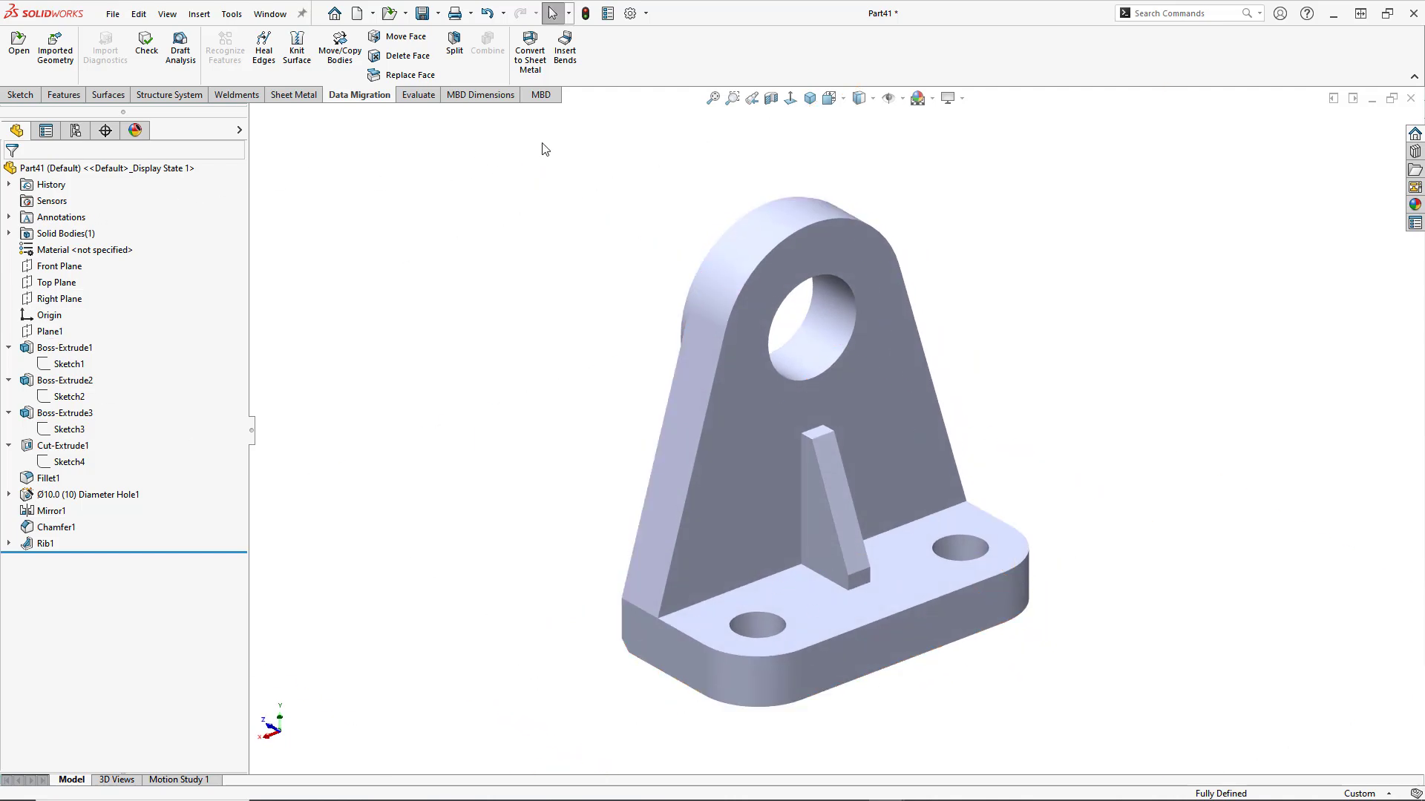
pyautogui.click(872, 100)
pyautogui.click(860, 119)
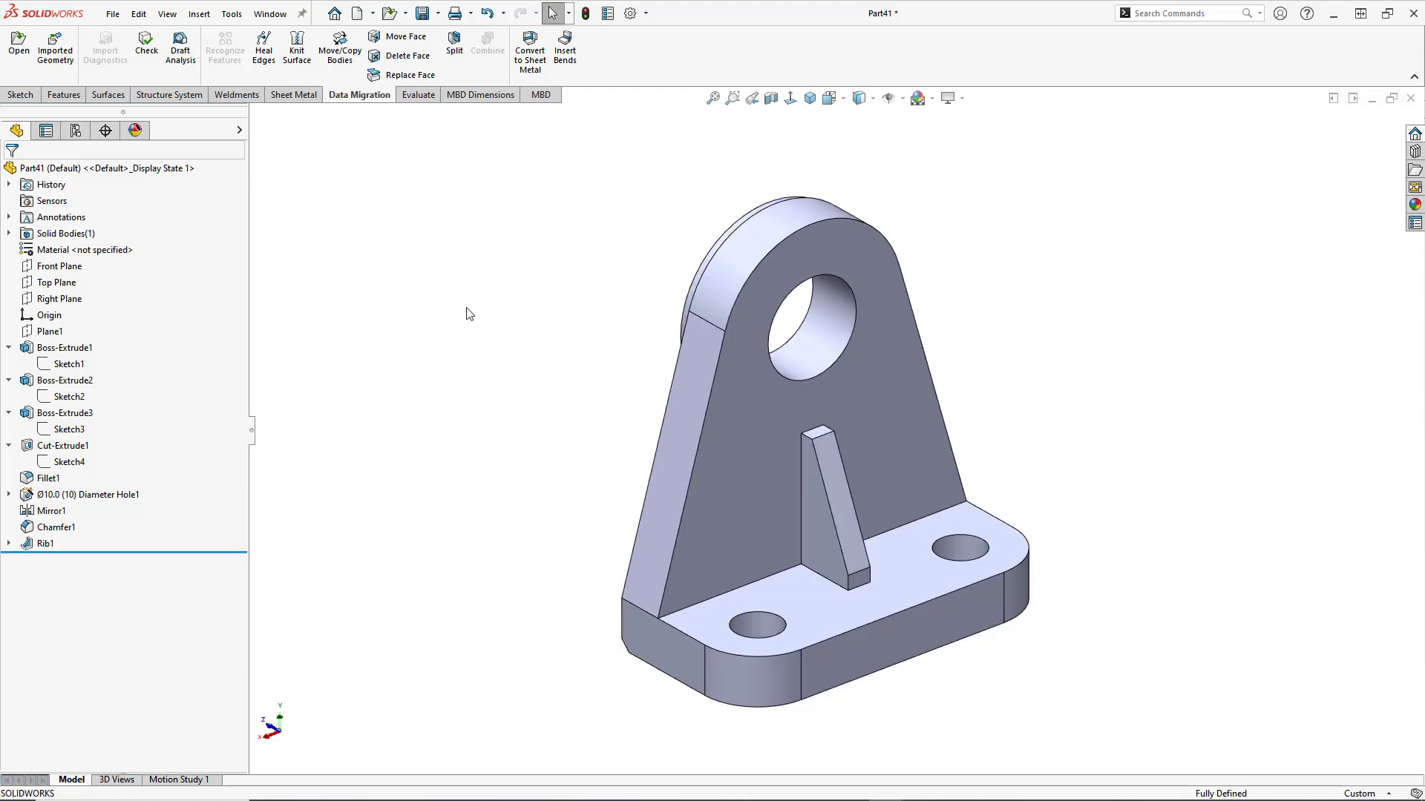
pyautogui.scroll(1, 529, 500)
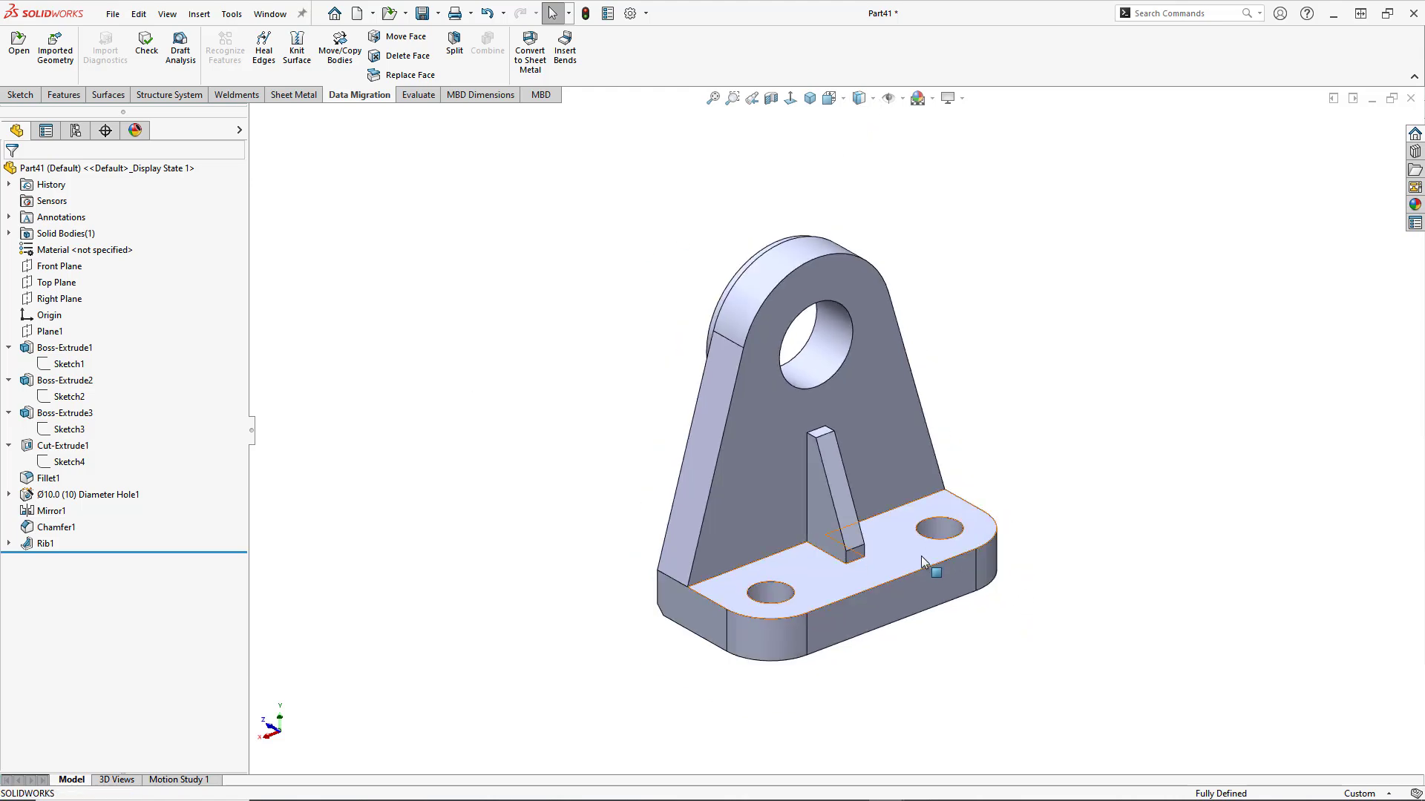